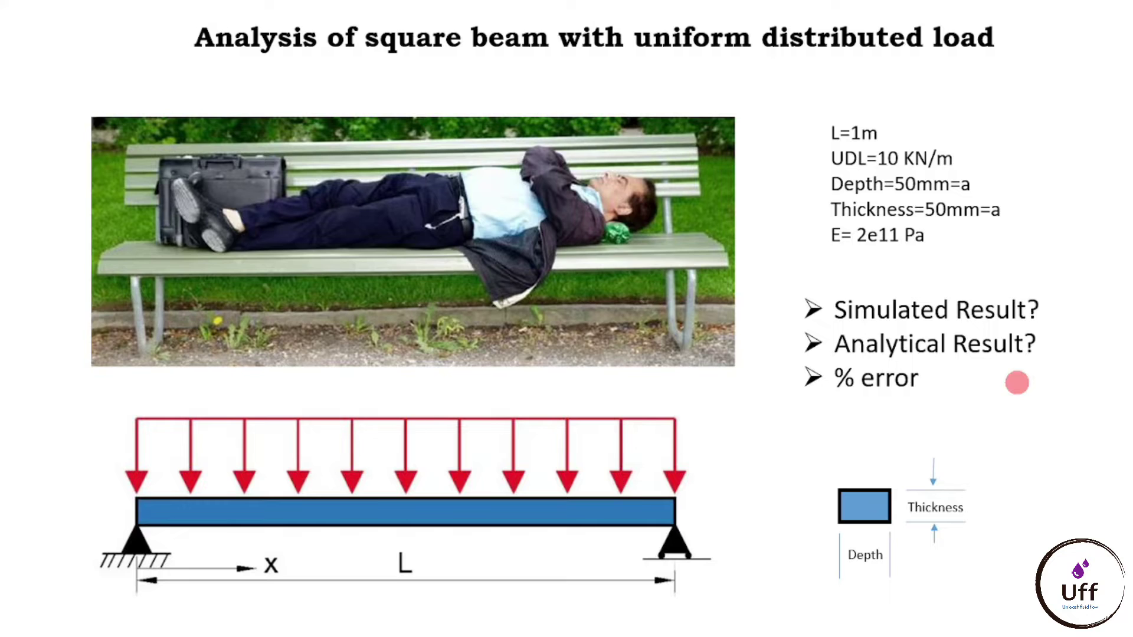
Switch from the PowerPoint beam slide to the 'Analysis of beam with udl' Workbench project.
{"action": "key", "text": "alt+Tab"}
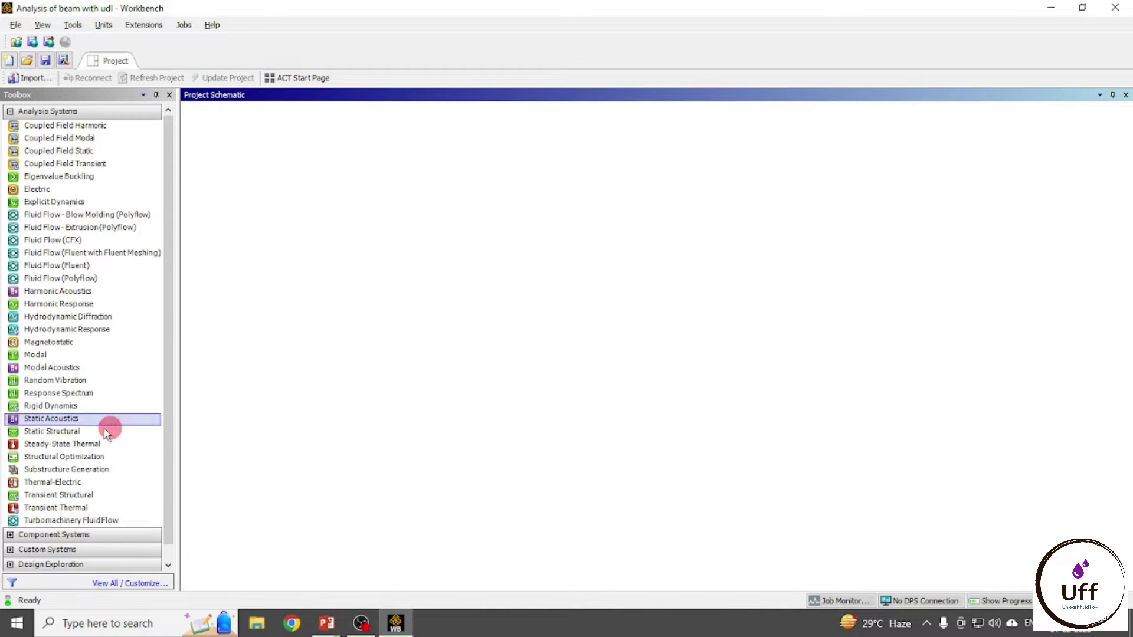
Place a standalone Static Structural system on the schematic and open its Engineering Data.
{"action": "left_click", "coordinate": [71, 435]}
{"action": "left_click_drag", "start_coordinate": [71, 435], "coordinate": [265, 185]}
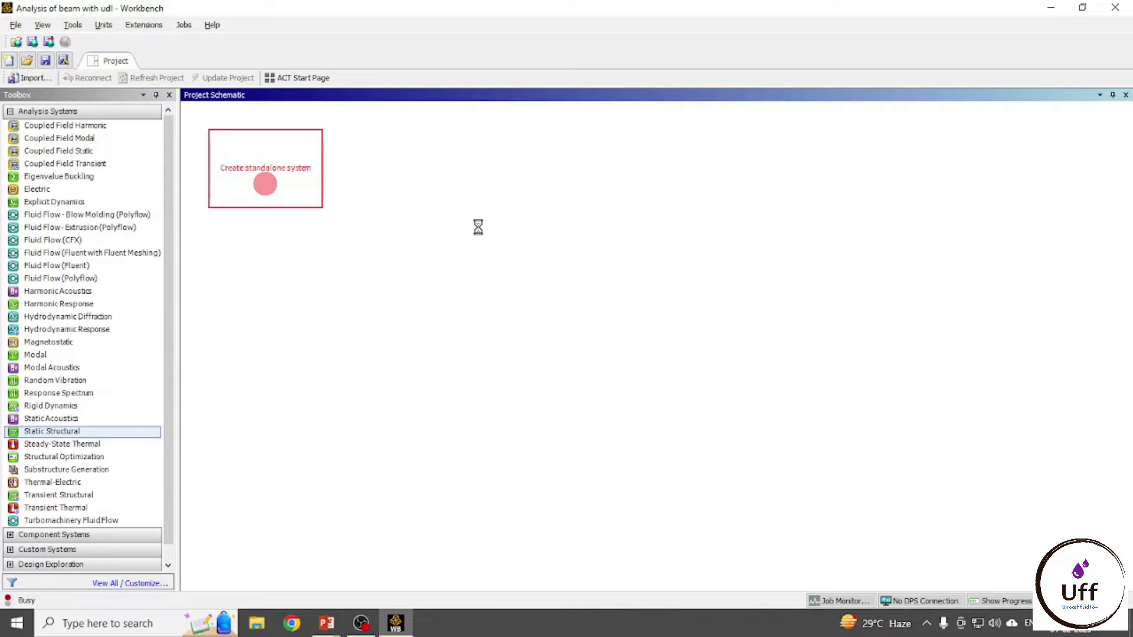
{"action": "double_click", "coordinate": [257, 170]}
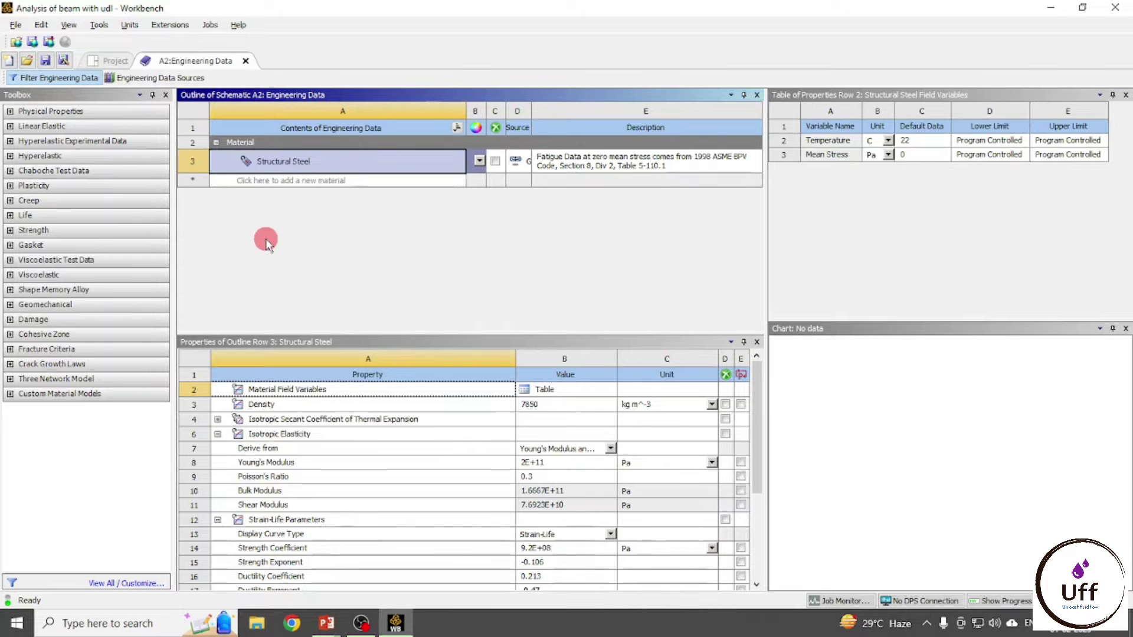
Add Stainless Steel from the General Materials library to the project's materials.
{"action": "left_click", "coordinate": [191, 79]}
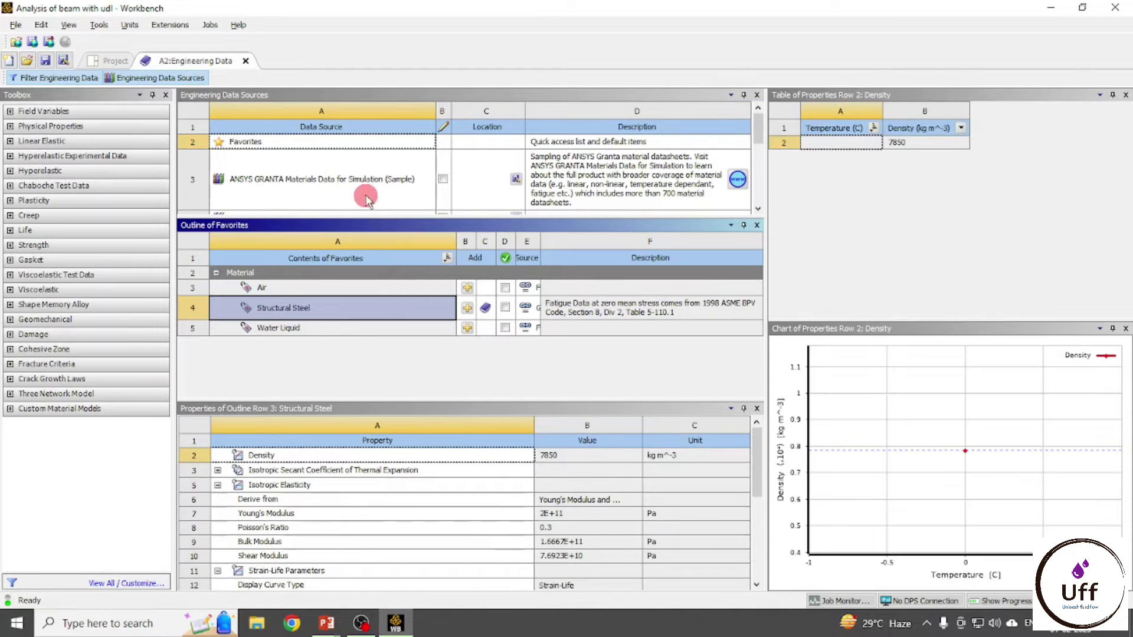
{"action": "scroll", "coordinate": [367, 181], "scroll_direction": "down", "scroll_amount": 3}
{"action": "scroll", "coordinate": [367, 181], "scroll_direction": "down", "scroll_amount": 5}
{"action": "scroll", "coordinate": [368, 180], "scroll_direction": "up", "scroll_amount": 6}
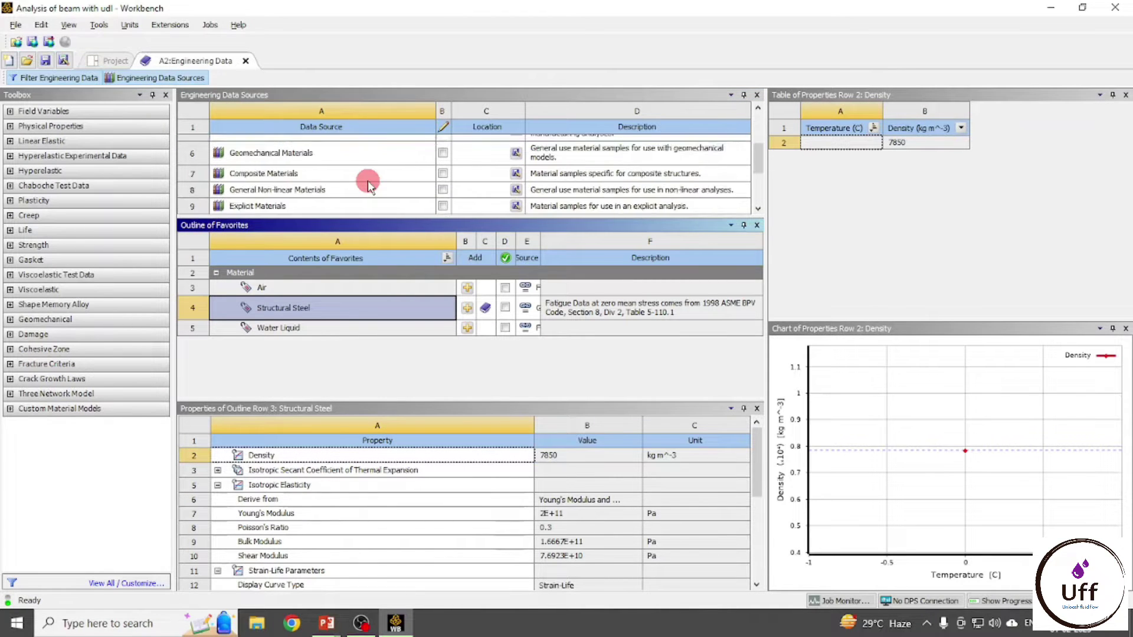
{"action": "left_click", "coordinate": [303, 172]}
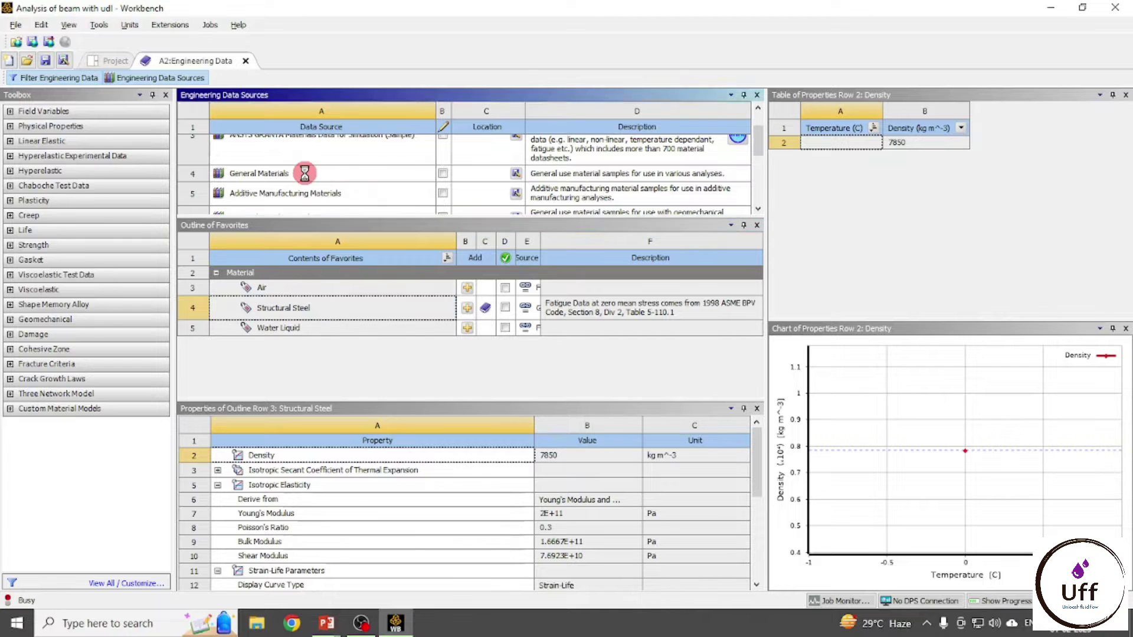
{"action": "left_click", "coordinate": [399, 314]}
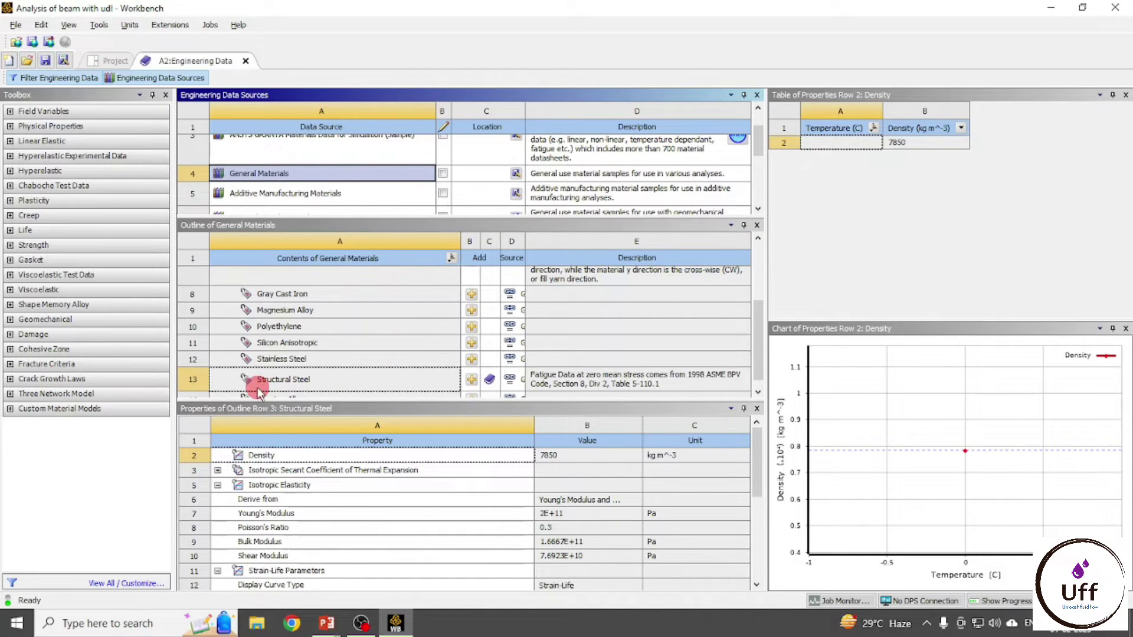
{"action": "left_click", "coordinate": [472, 360]}
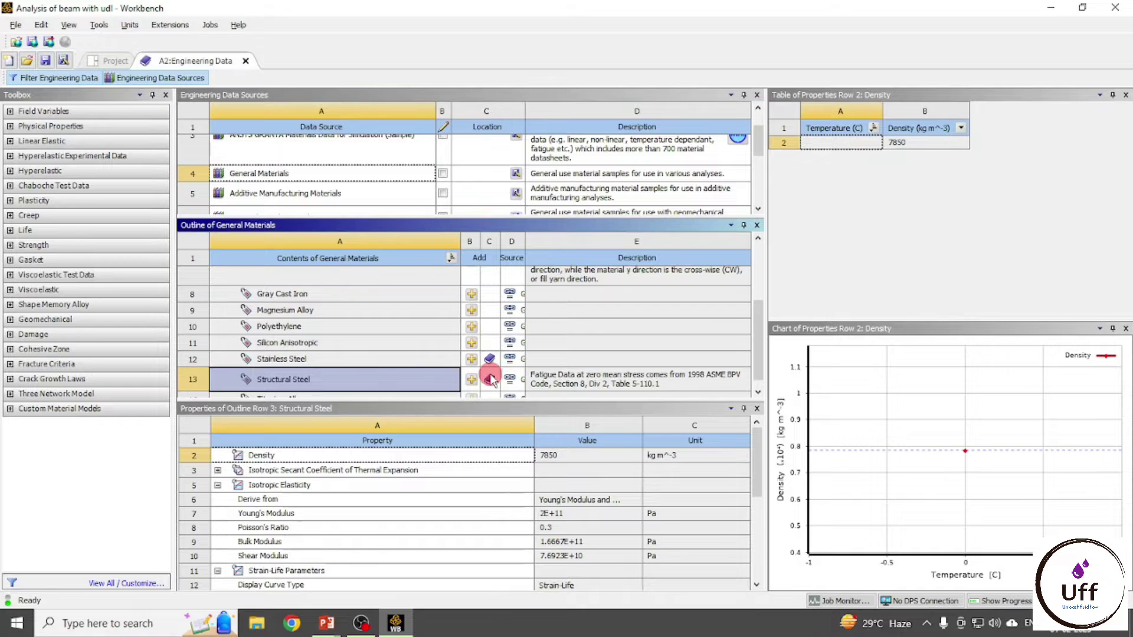
{"action": "left_click", "coordinate": [301, 378]}
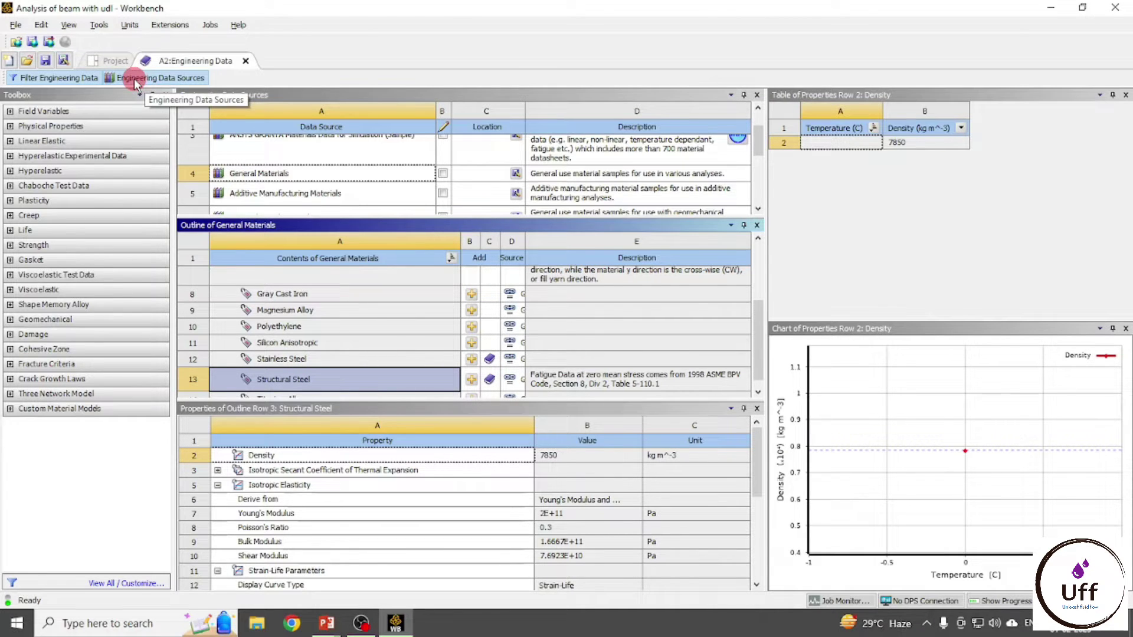
Show Structural Steel's Young's Modulus in MPa so it reads 2E+05 MPa.
{"action": "left_click", "coordinate": [167, 79]}
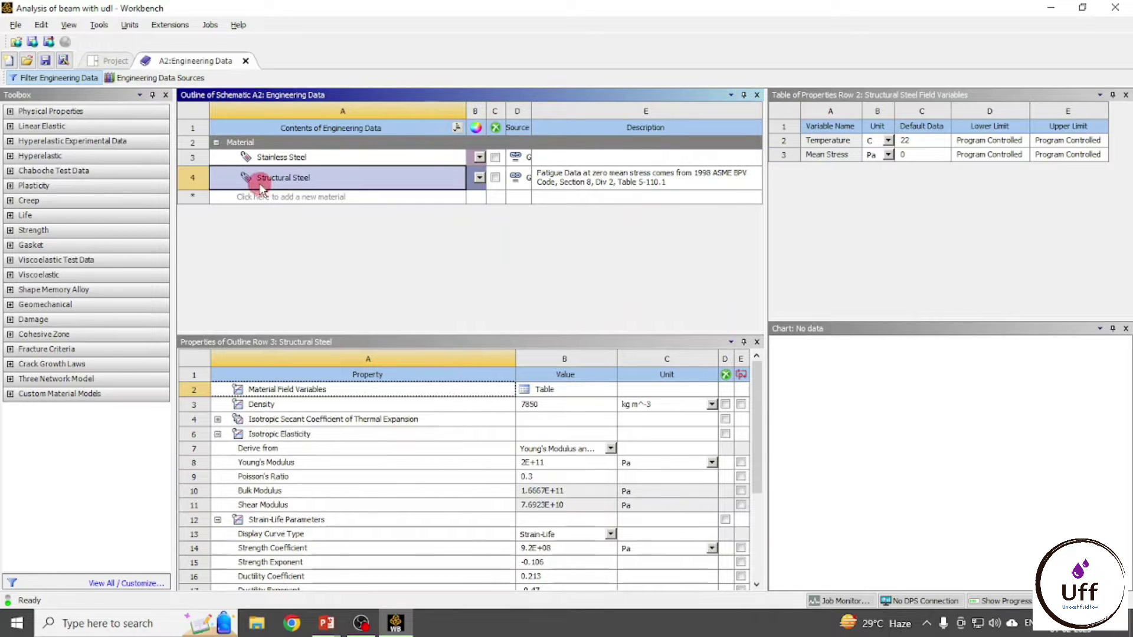
{"action": "scroll", "coordinate": [405, 468], "scroll_direction": "down", "scroll_amount": 1}
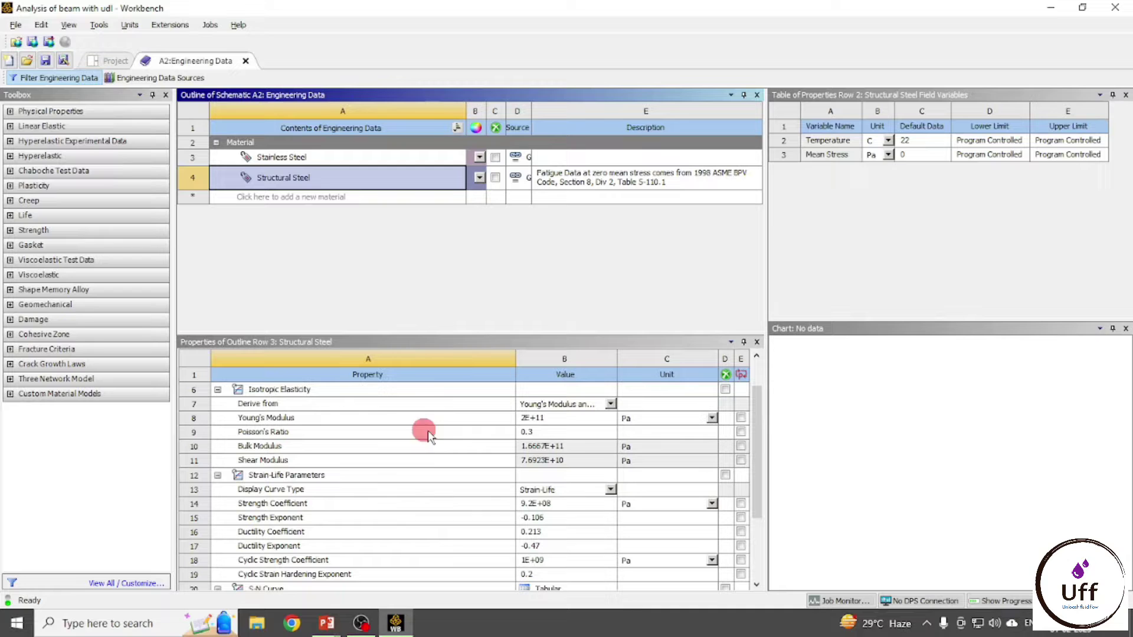
{"action": "left_click", "coordinate": [532, 419]}
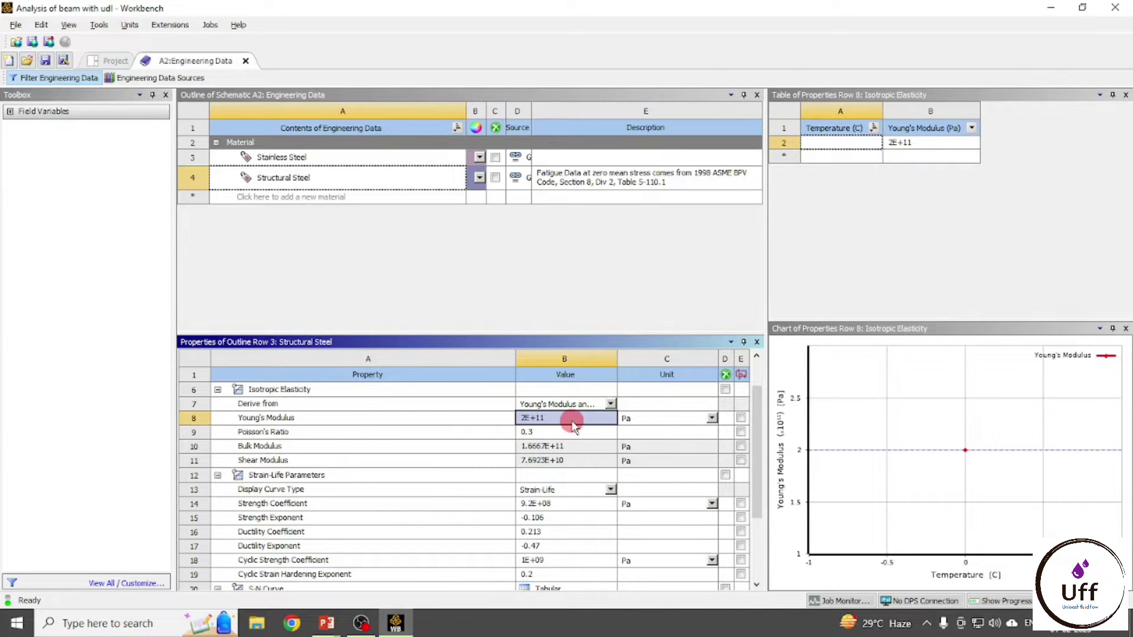
{"action": "left_click", "coordinate": [712, 419]}
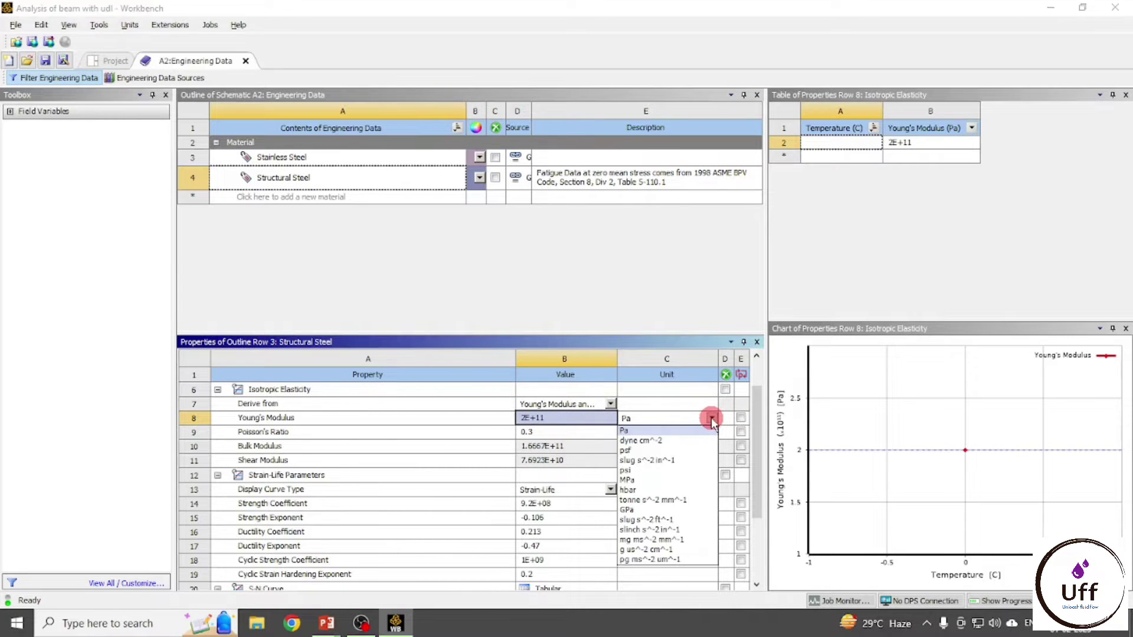
{"action": "left_click", "coordinate": [661, 480]}
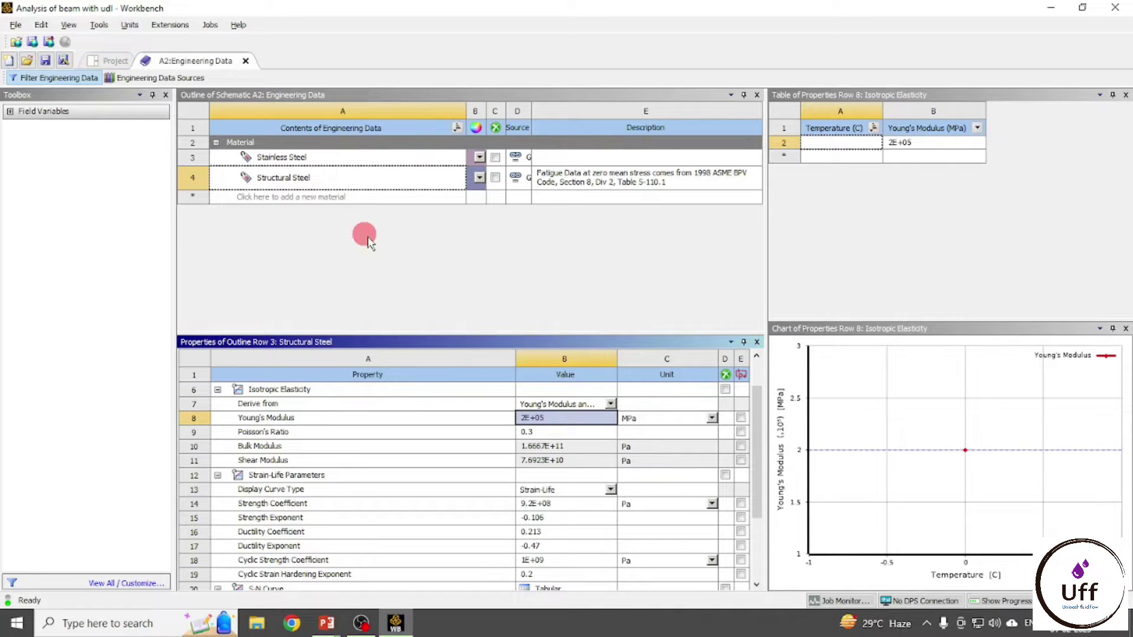
Open the geometry in DesignModeler and switch the model units to millimetres.
{"action": "left_click", "coordinate": [245, 61]}
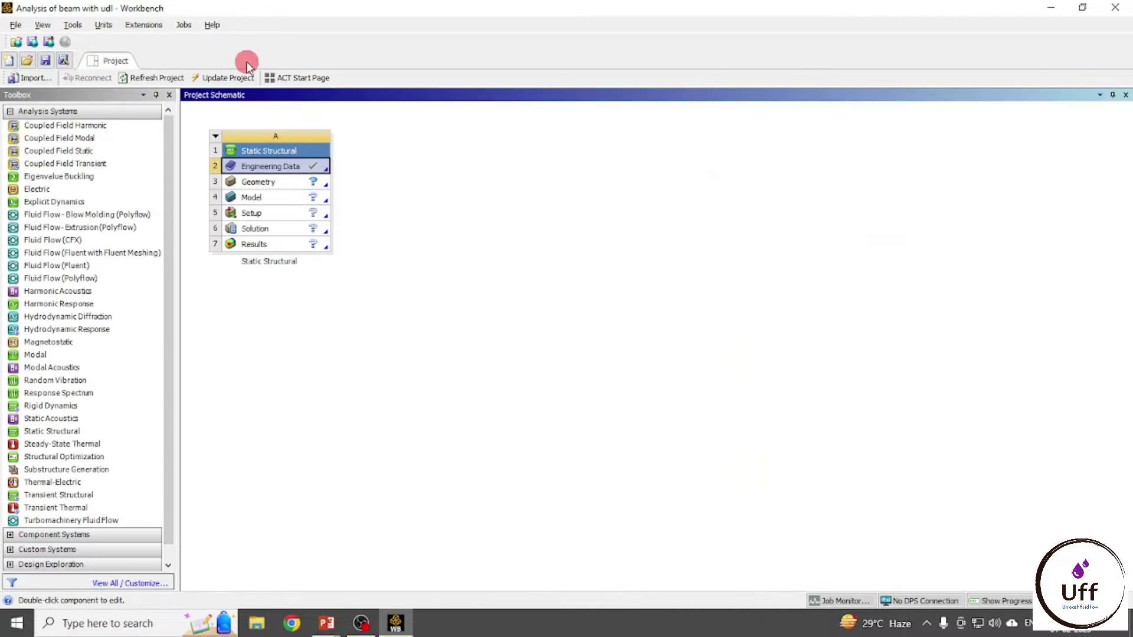
{"action": "double_click", "coordinate": [263, 183]}
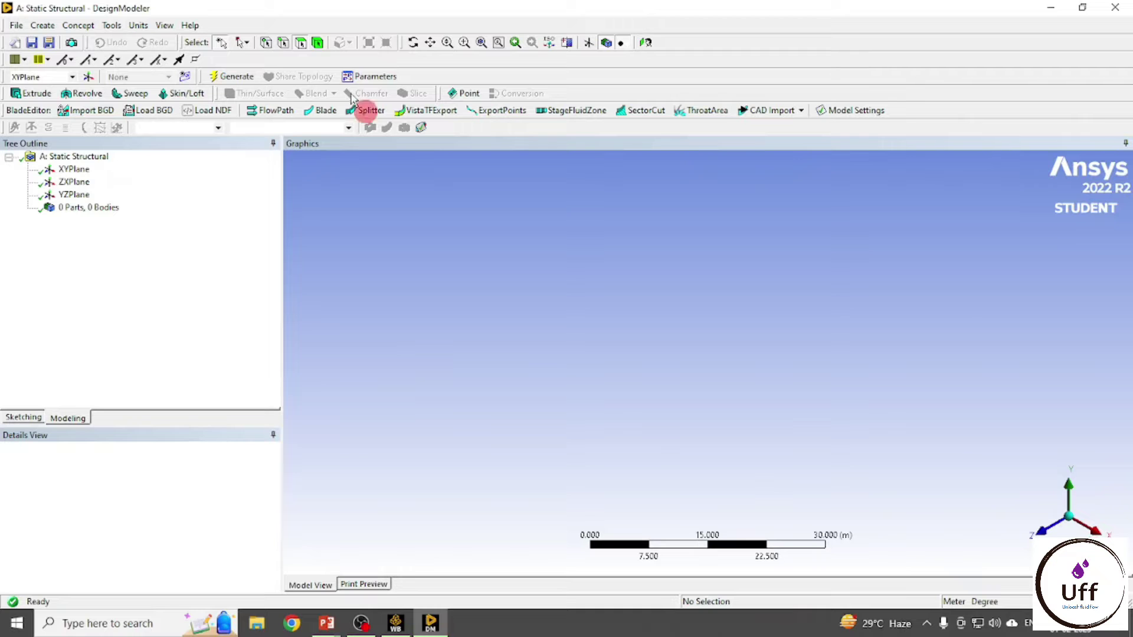
{"action": "left_click", "coordinate": [138, 25]}
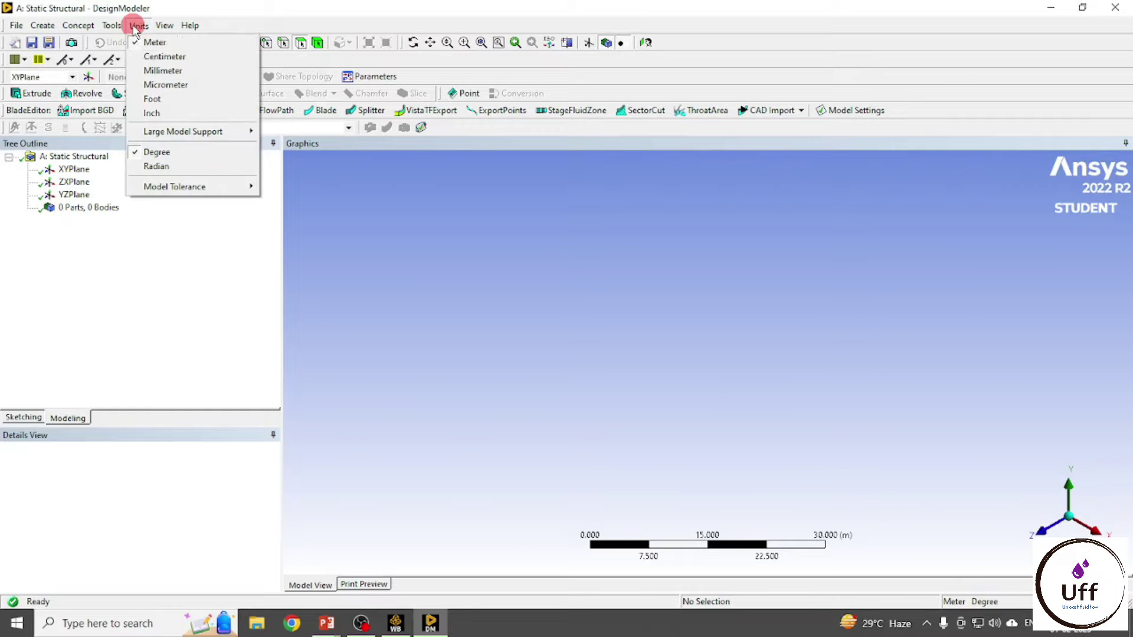
{"action": "left_click", "coordinate": [156, 71]}
Select the XYPlane, view it head-on, and start sketching on it.
{"action": "left_click", "coordinate": [74, 169]}
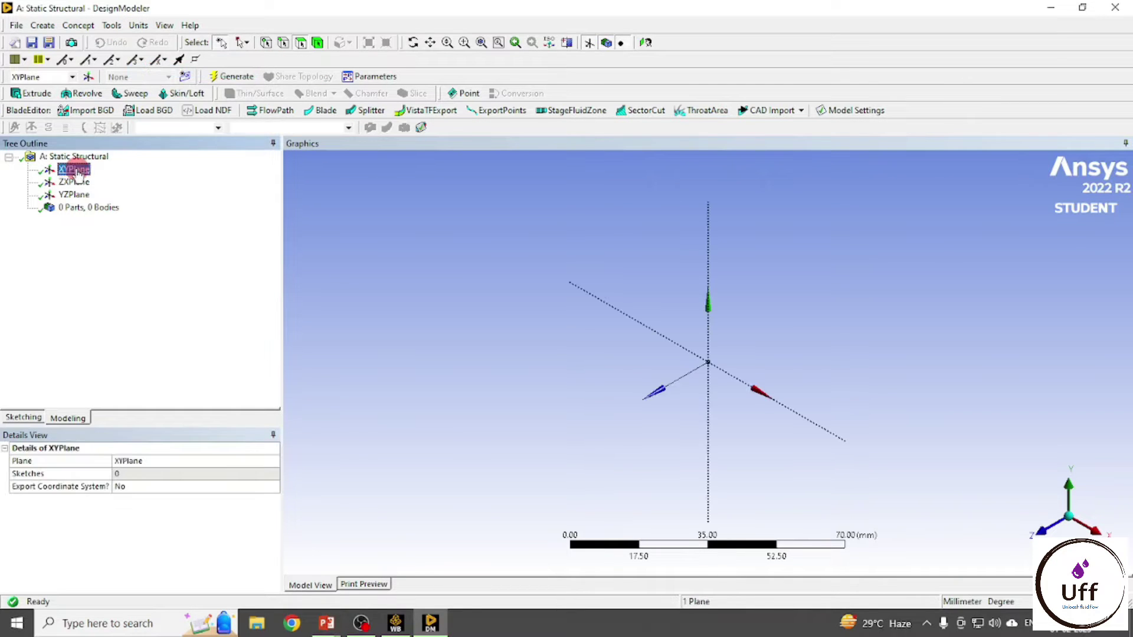
{"action": "left_click", "coordinate": [1039, 528]}
{"action": "left_click", "coordinate": [16, 419]}
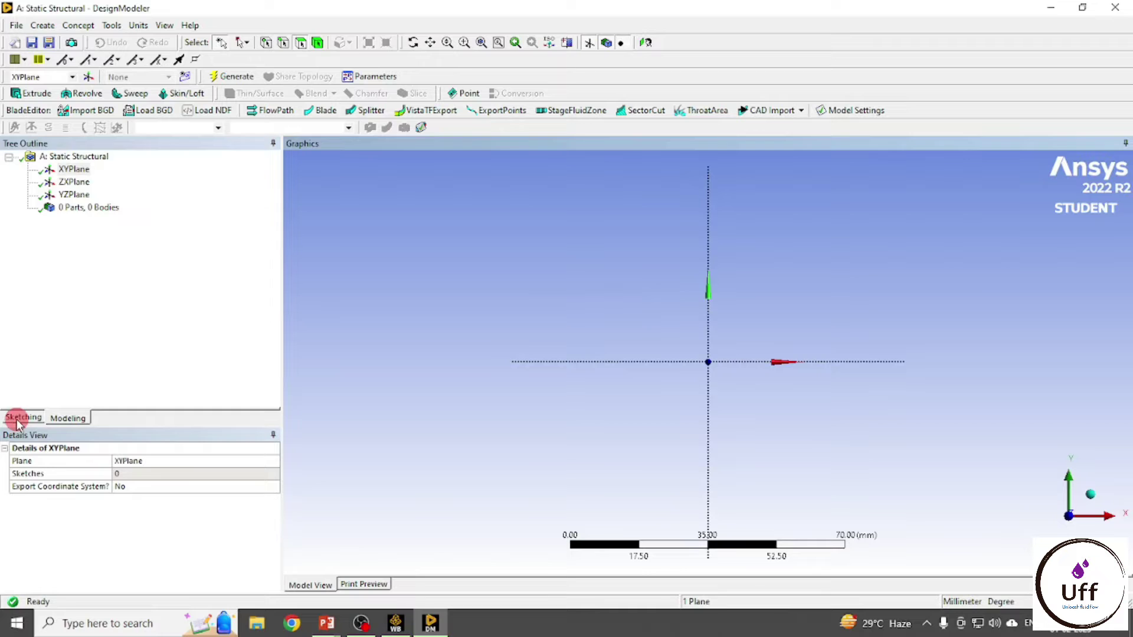
Draw a rectangle around the origin and dimension it 50 mm wide (H1) by 50 mm high (V2).
{"action": "left_click", "coordinate": [35, 238]}
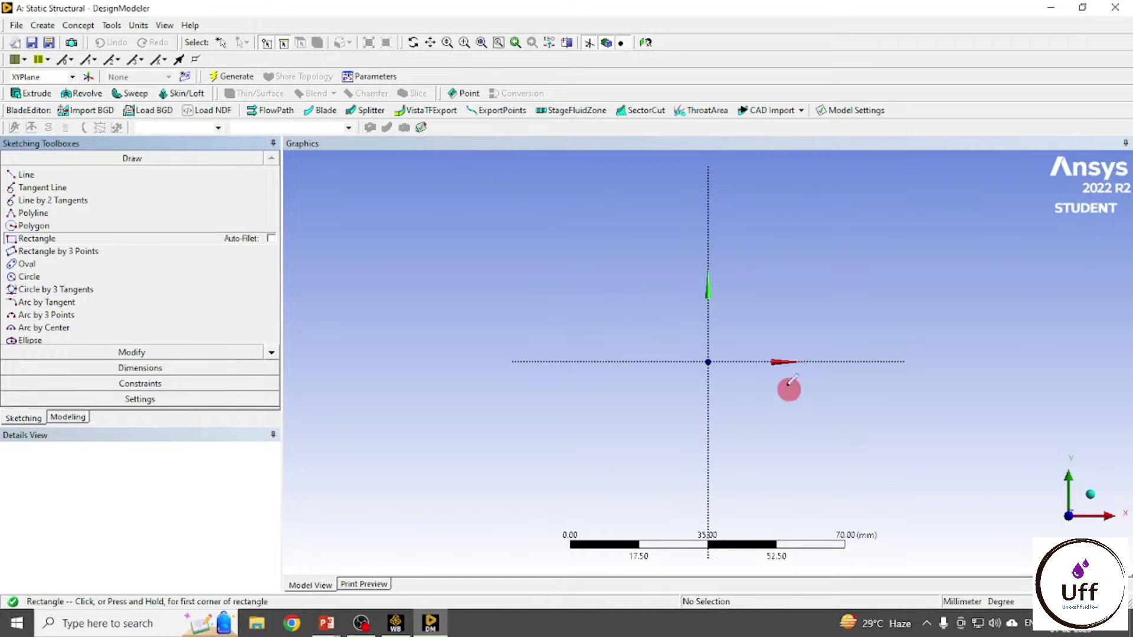
{"action": "mouse_move", "coordinate": [653, 295]}
{"action": "left_mouse_down"}
{"action": "mouse_move", "coordinate": [761, 412]}
{"action": "mouse_move", "coordinate": [789, 419]}
{"action": "left_mouse_up"}
{"action": "left_click", "coordinate": [106, 366]}
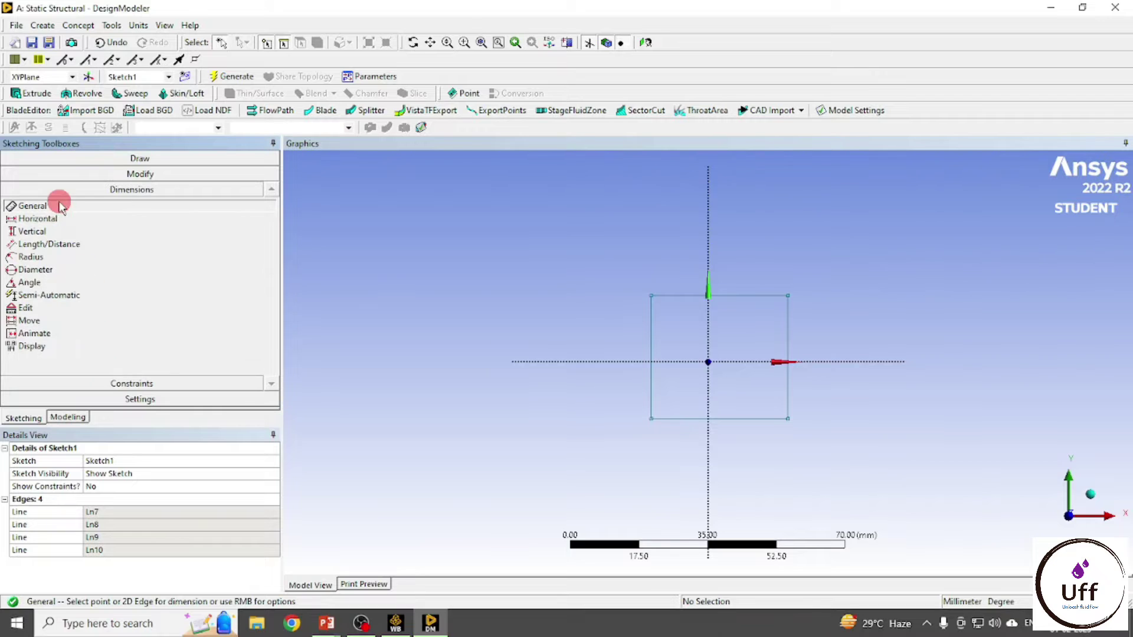
{"action": "left_click", "coordinate": [731, 419]}
{"action": "left_click", "coordinate": [730, 436]}
{"action": "left_click", "coordinate": [788, 384]}
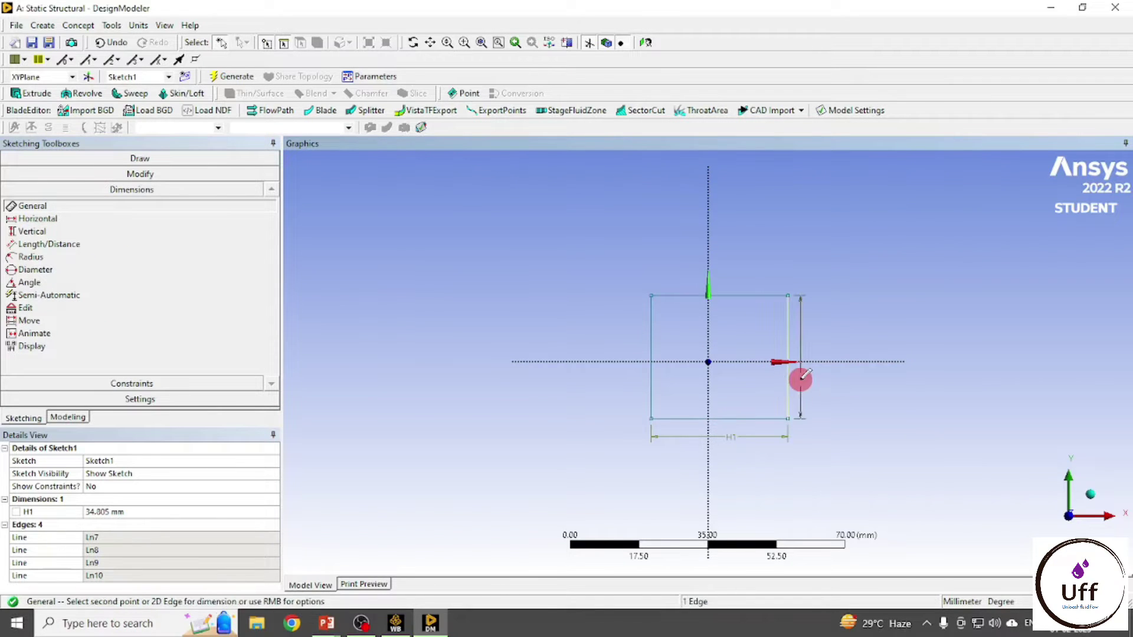
{"action": "left_click", "coordinate": [800, 380]}
{"action": "left_click", "coordinate": [214, 513]}
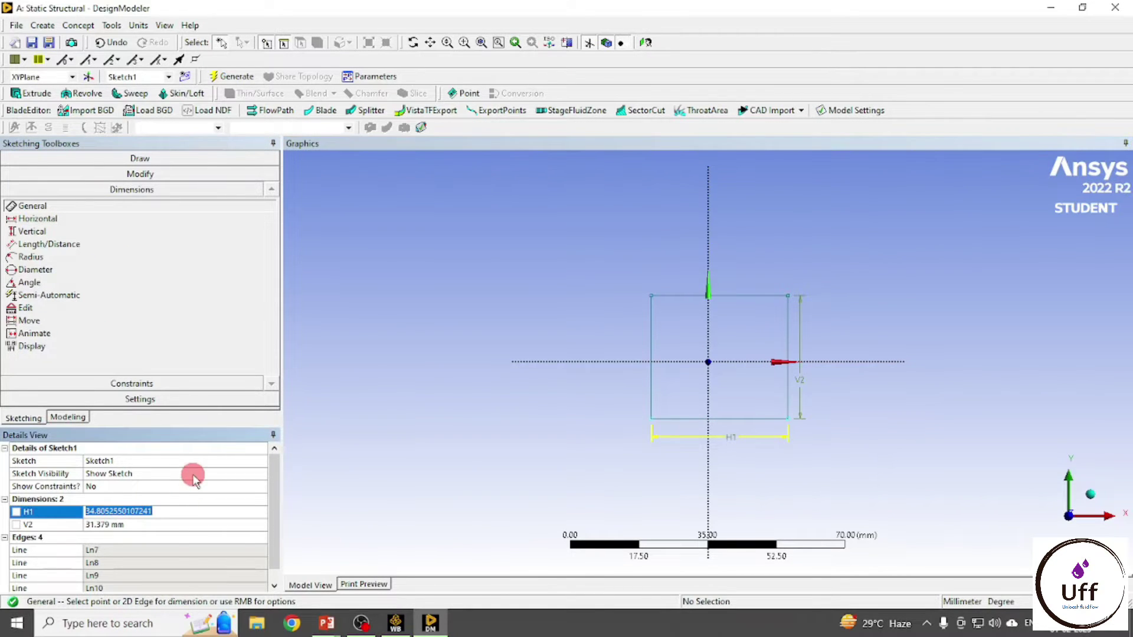
{"action": "type", "text": "5"}
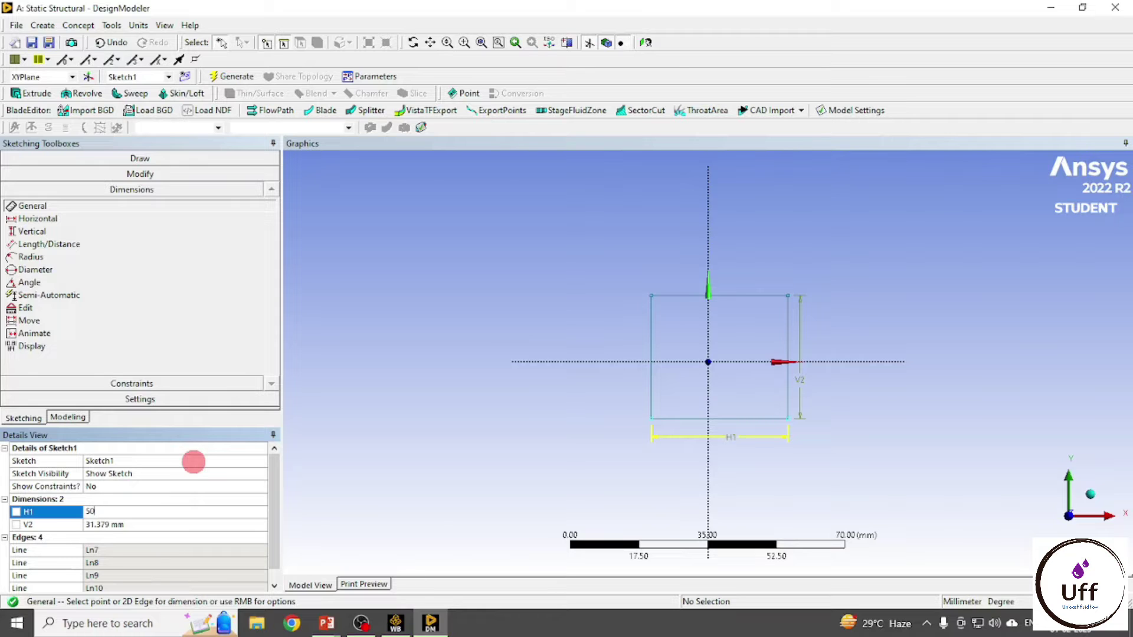
{"action": "type", "text": "0"}
{"action": "key", "text": "Return"}
{"action": "left_click", "coordinate": [118, 525]}
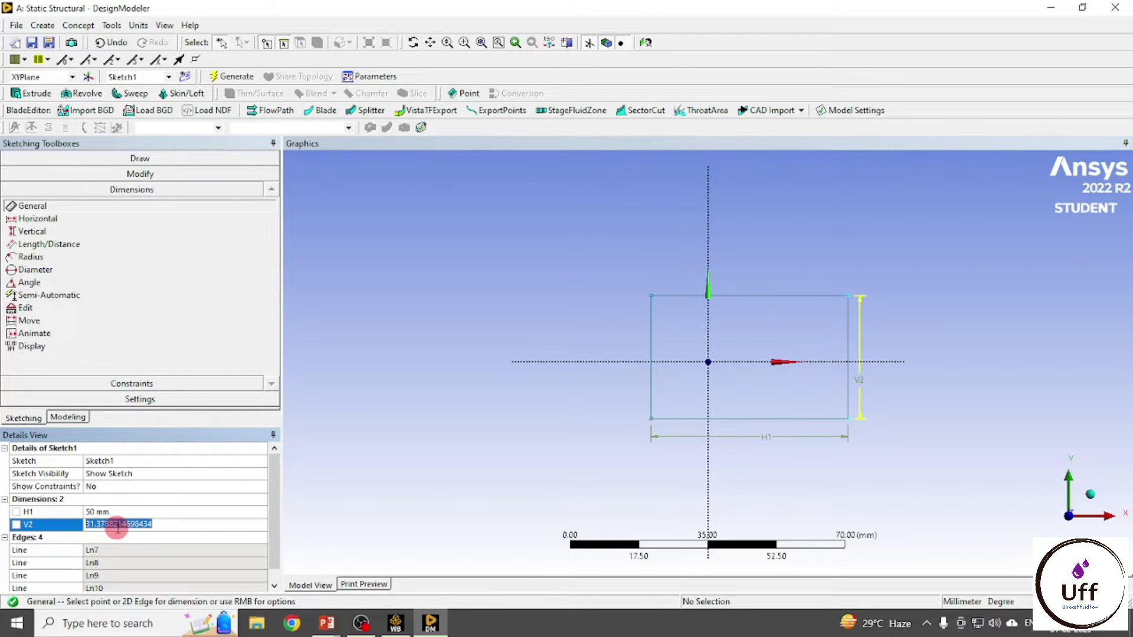
{"action": "type", "text": "50"}
{"action": "key", "text": "Return"}
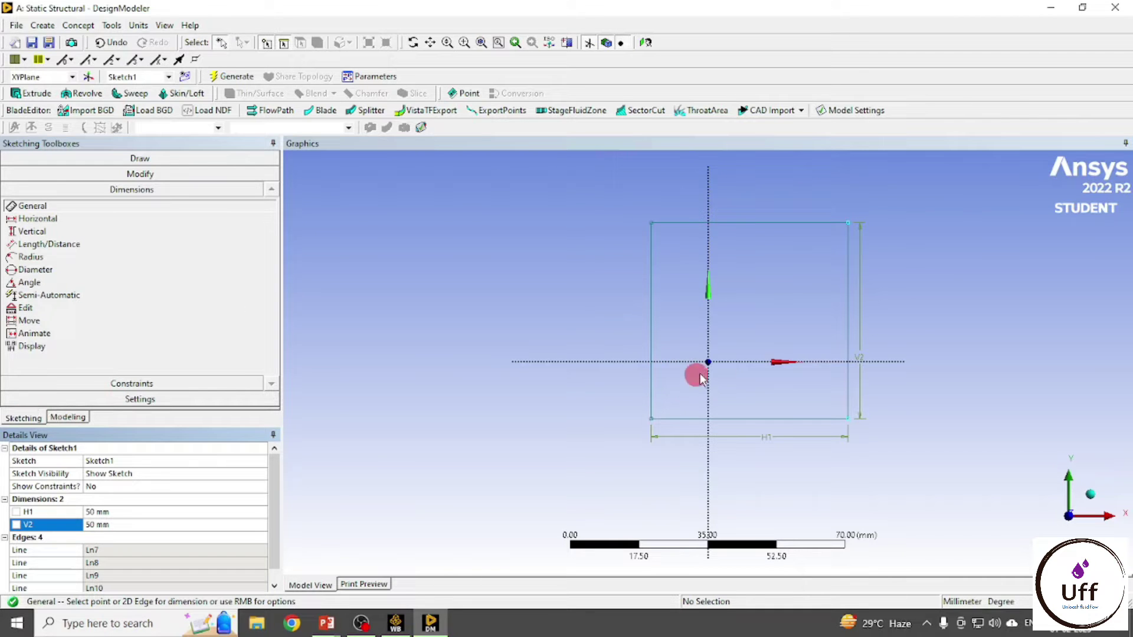
Centre the square with 25 mm offsets L3 and L4 from the axes.
{"action": "left_click", "coordinate": [652, 324]}
{"action": "left_click", "coordinate": [707, 324]}
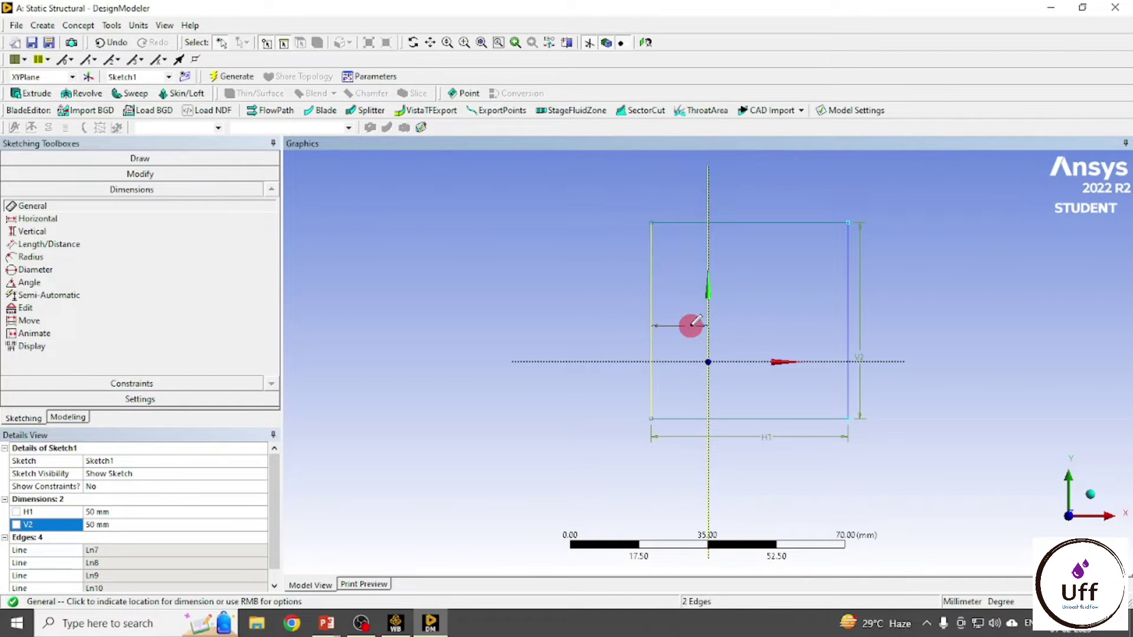
{"action": "left_click", "coordinate": [691, 325]}
{"action": "left_click", "coordinate": [106, 524]}
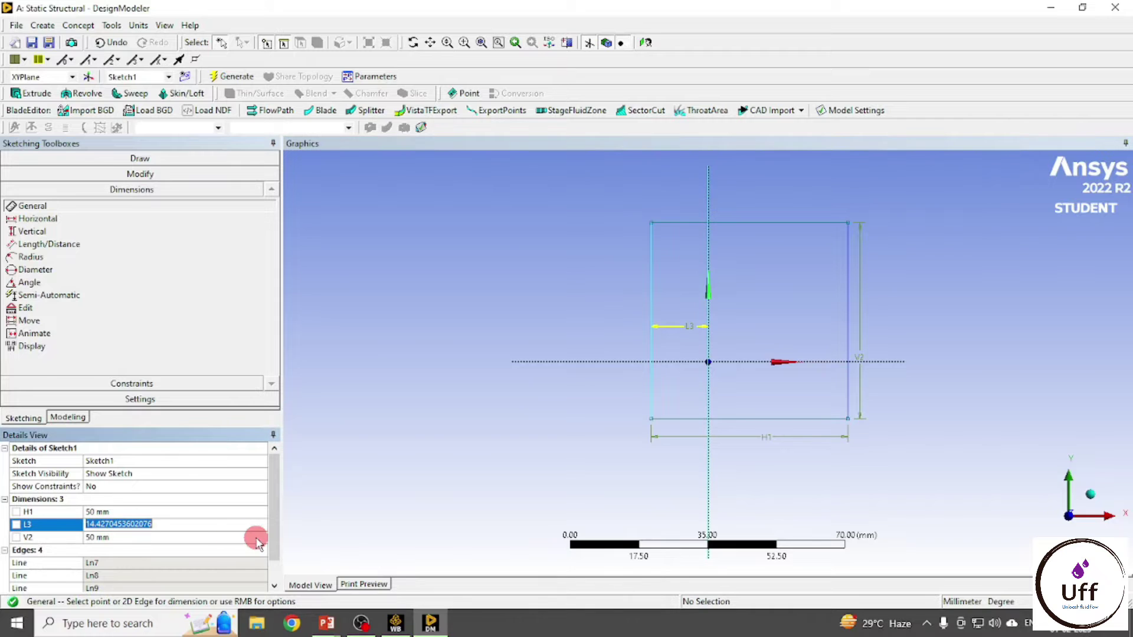
{"action": "type", "text": "25"}
{"action": "key", "text": "Return"}
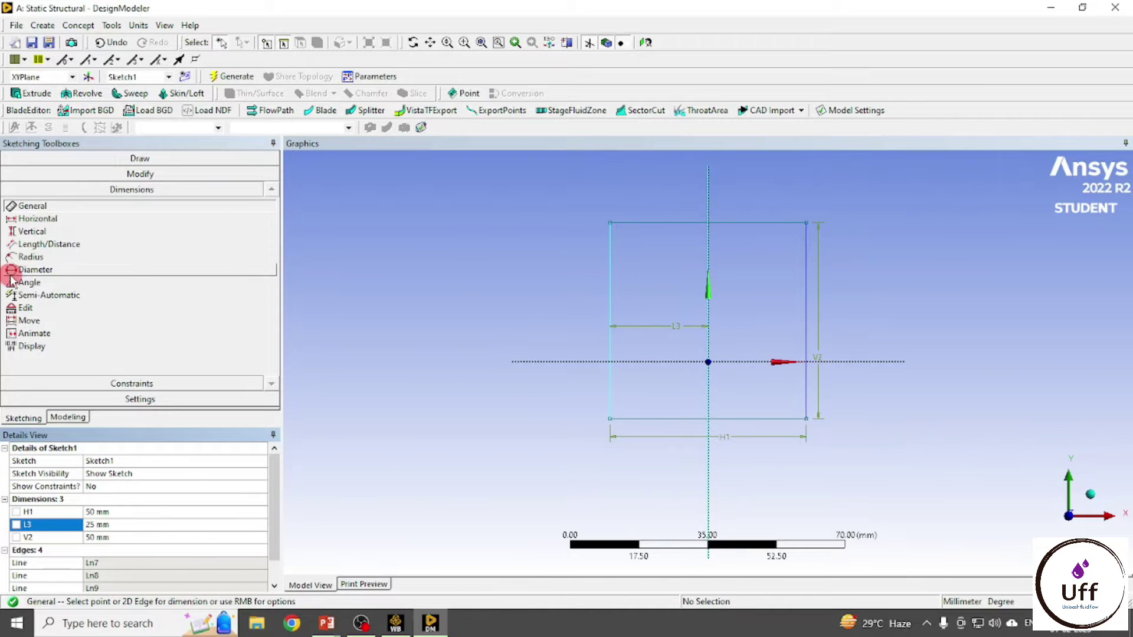
{"action": "left_click", "coordinate": [752, 361]}
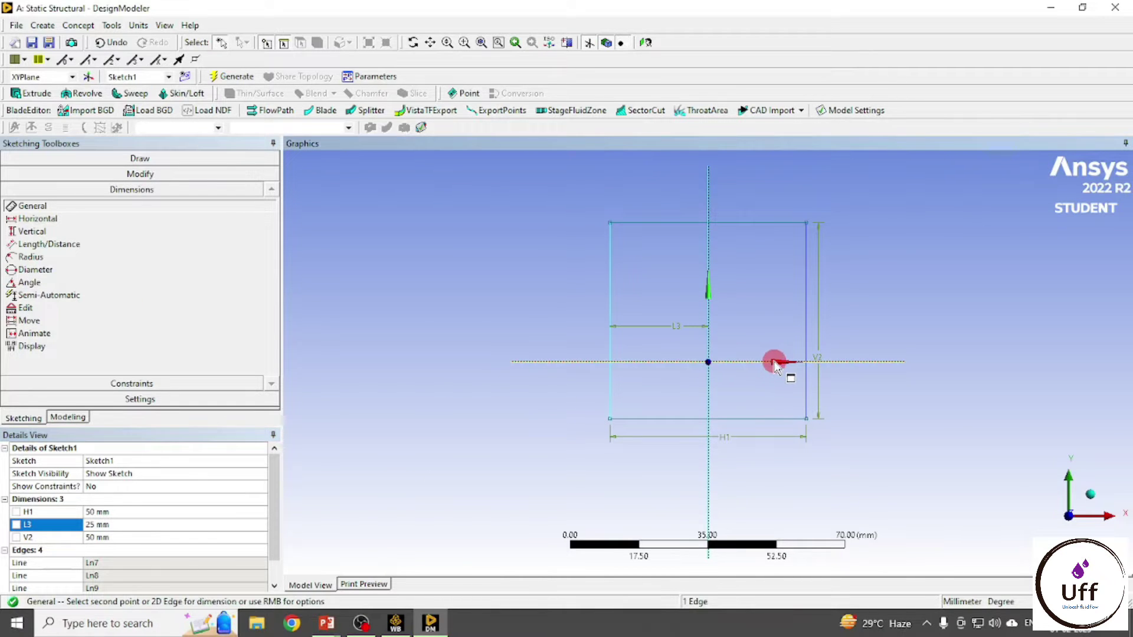
{"action": "left_click", "coordinate": [770, 419]}
{"action": "left_click", "coordinate": [929, 403]}
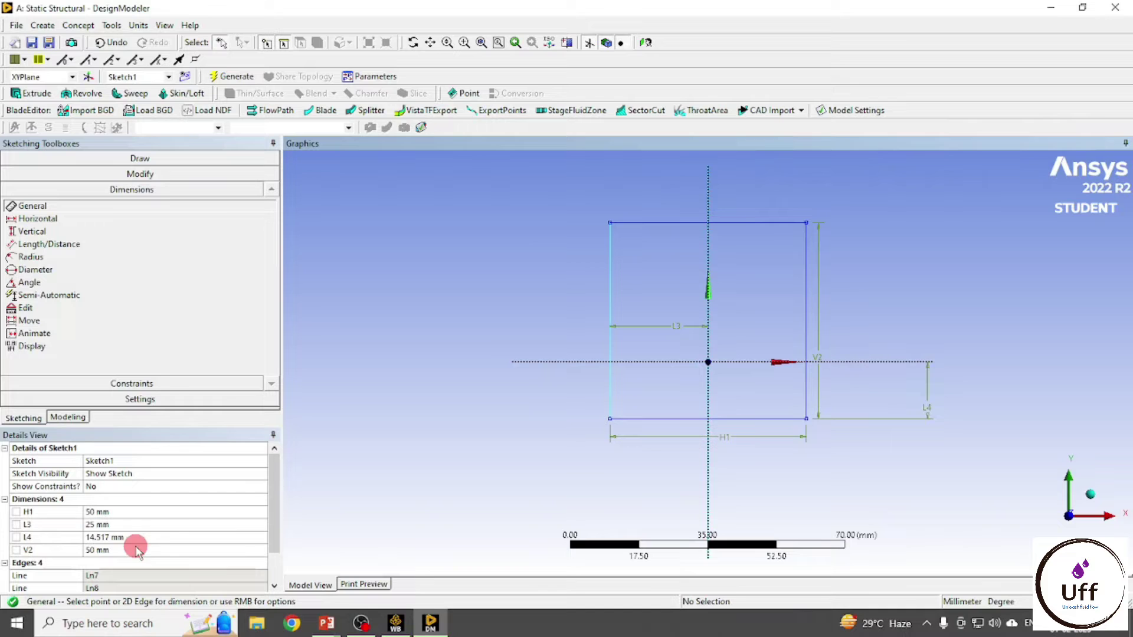
{"action": "left_click", "coordinate": [118, 537]}
{"action": "key", "text": "Return"}
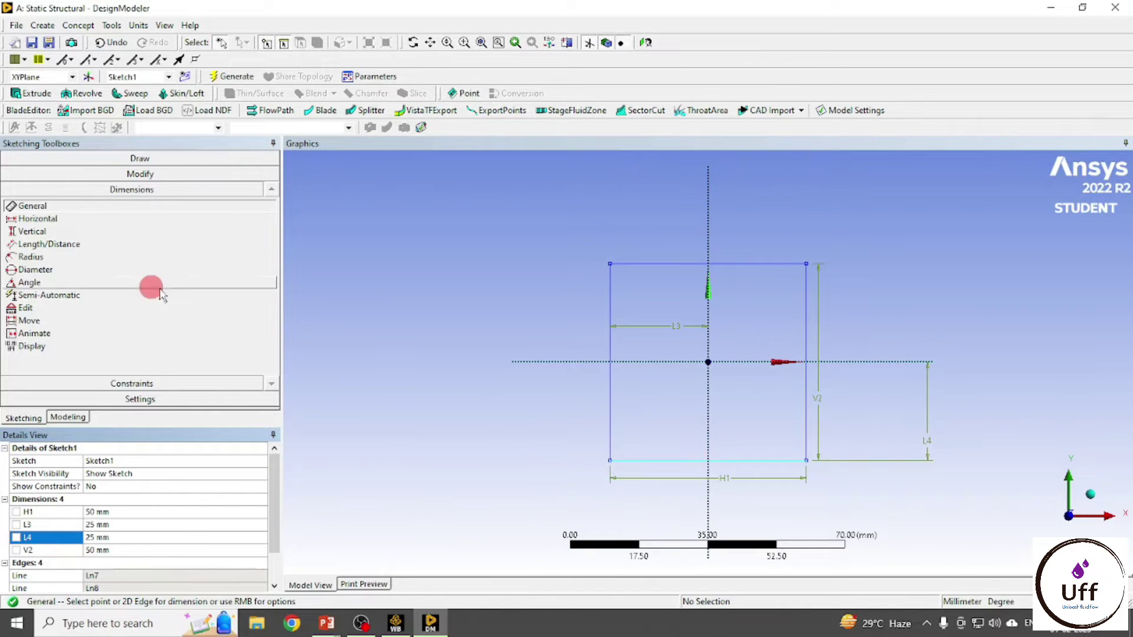
Extrude Sketch1 and generate the solid, viewing it isometrically.
{"action": "left_click", "coordinate": [30, 96]}
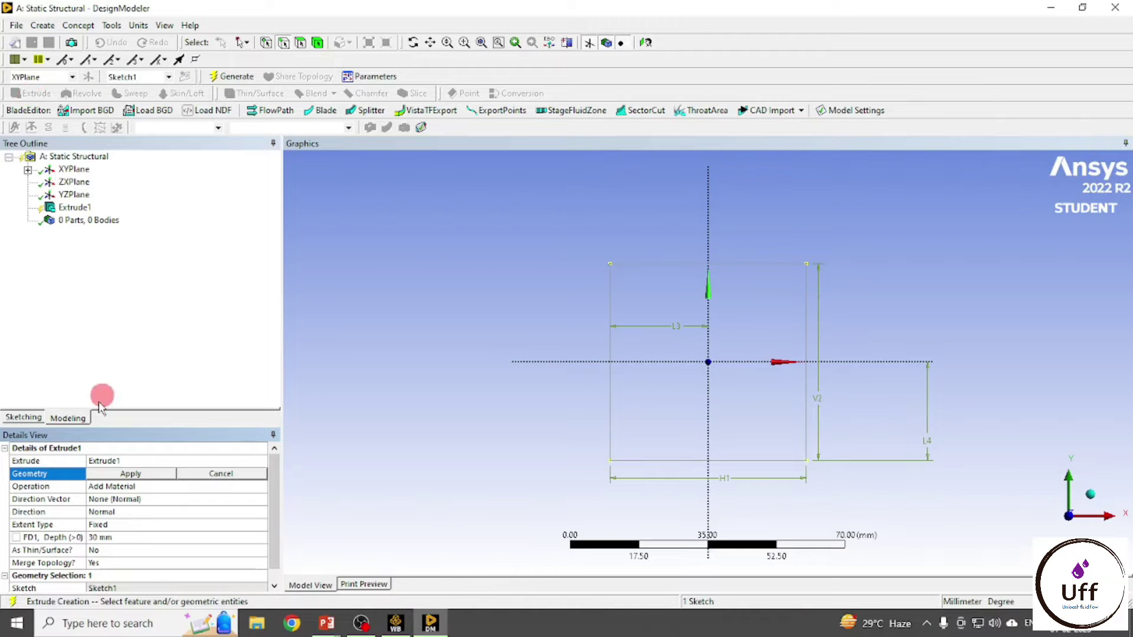
{"action": "left_click", "coordinate": [136, 476]}
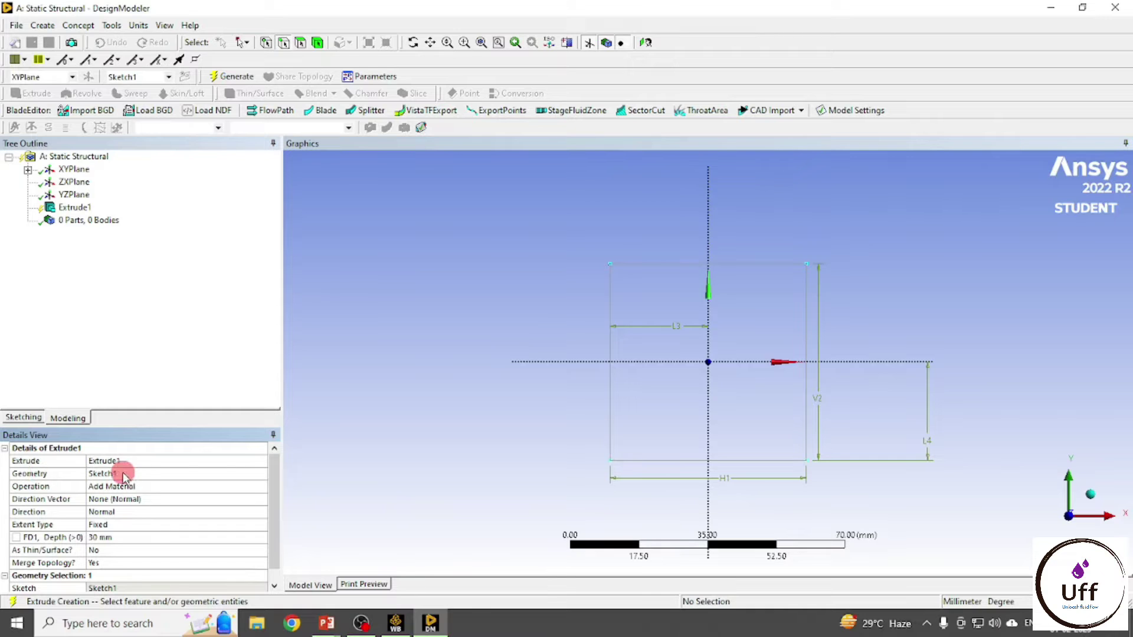
{"action": "left_click", "coordinate": [27, 171]}
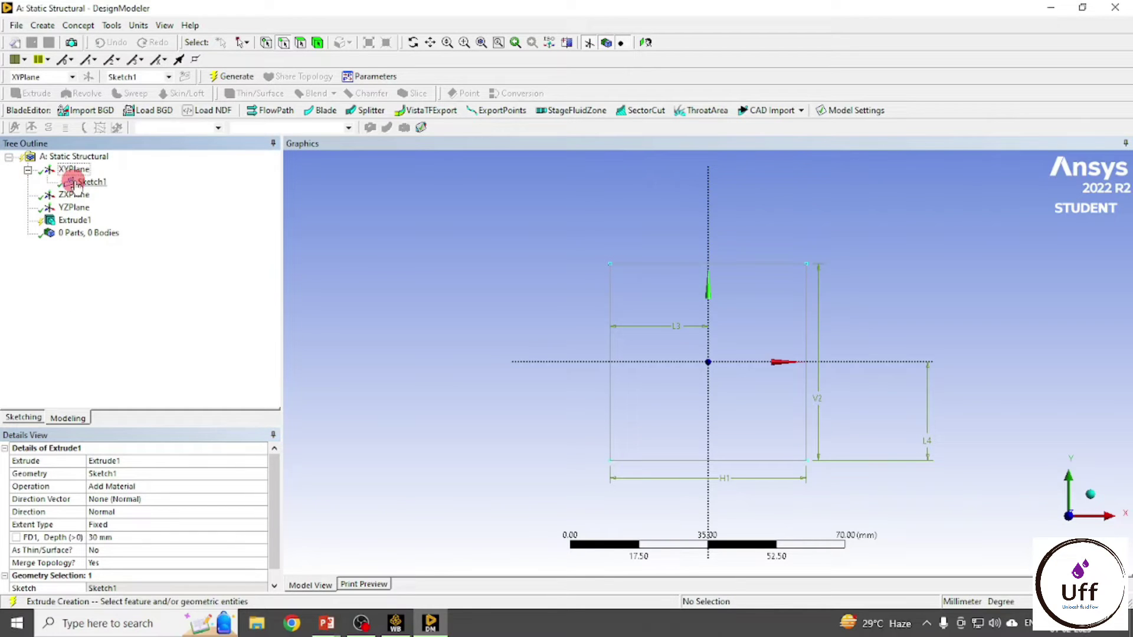
{"action": "left_click", "coordinate": [90, 181]}
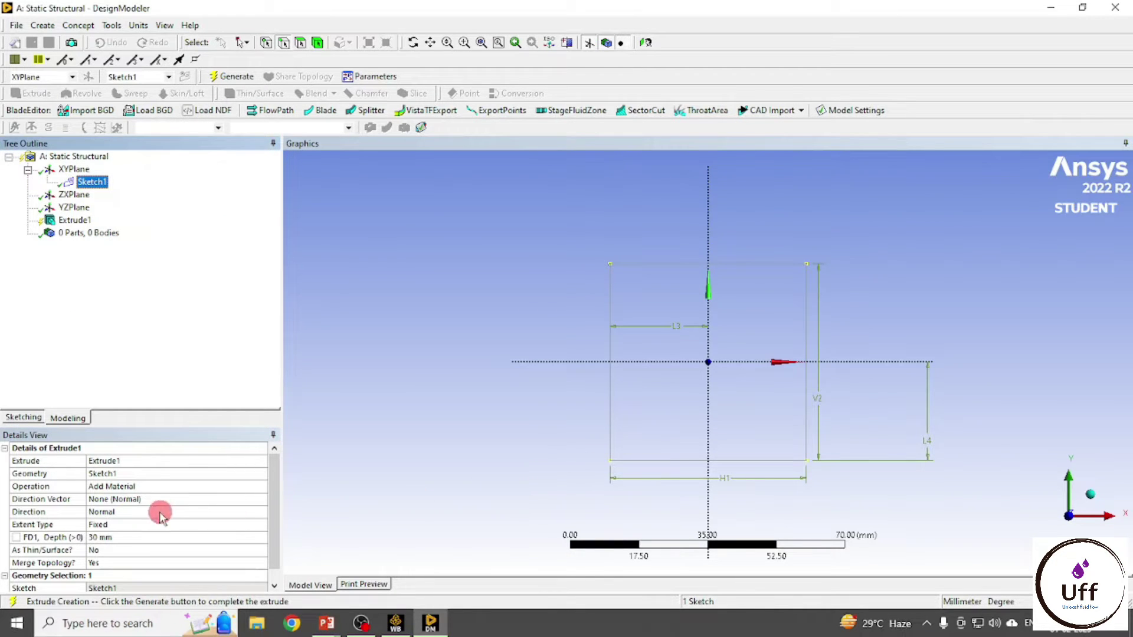
{"action": "left_click", "coordinate": [71, 221]}
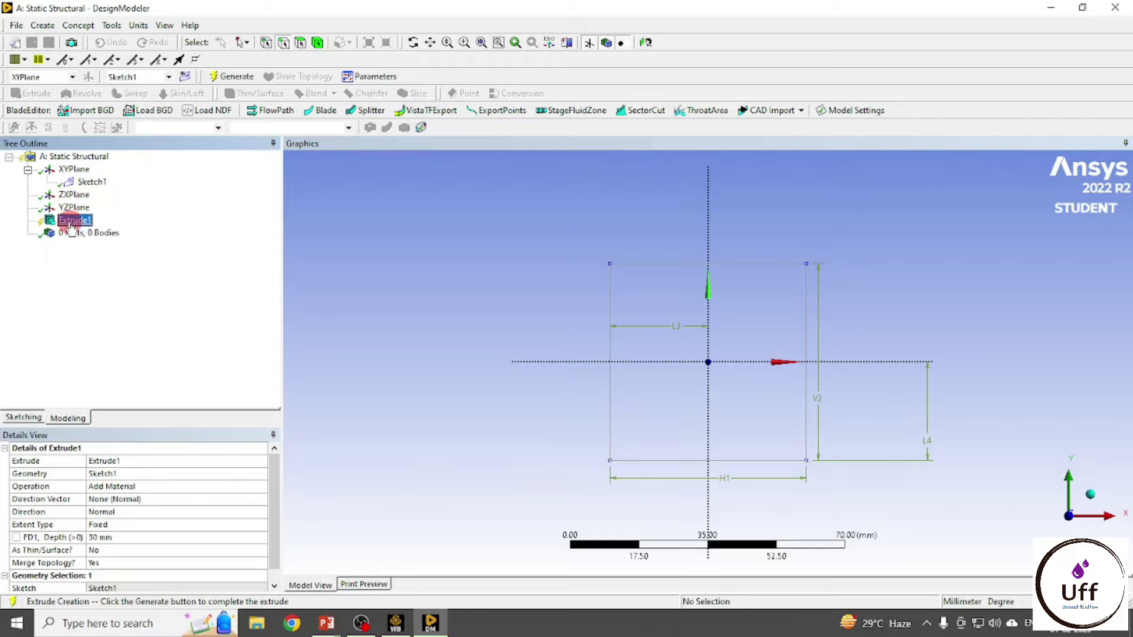
{"action": "left_click", "coordinate": [230, 77]}
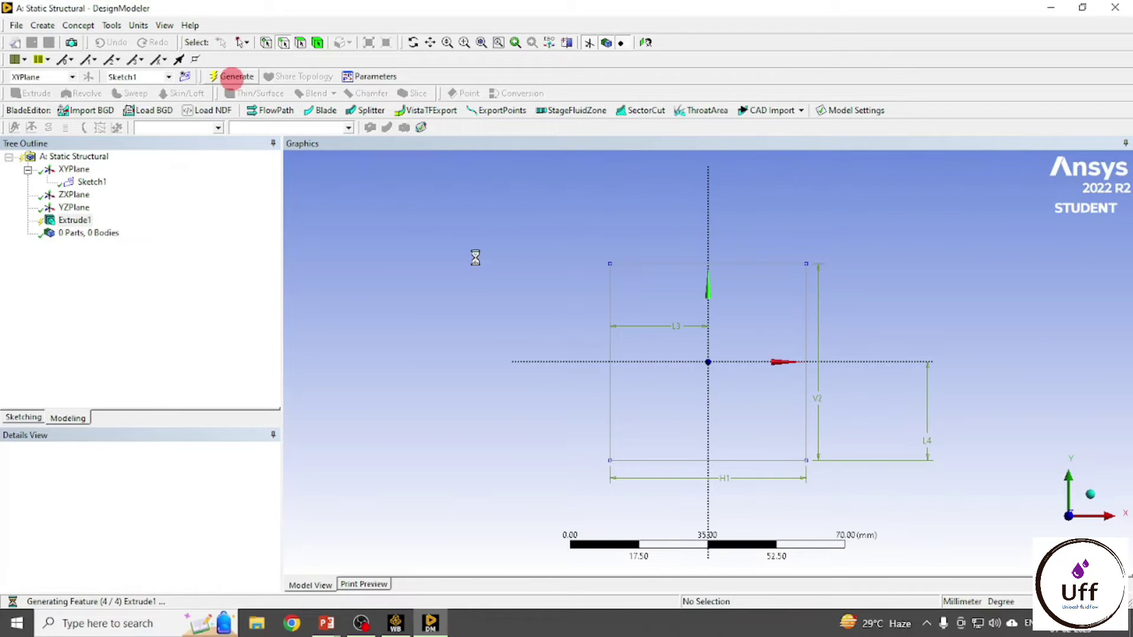
{"action": "left_click", "coordinate": [1093, 496]}
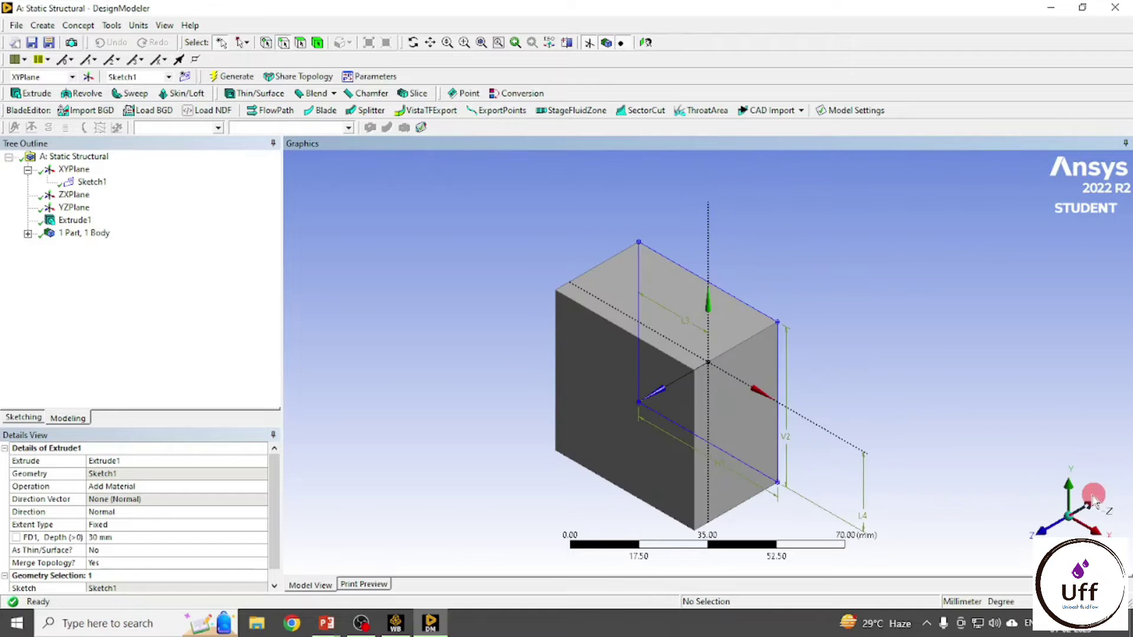
Set the extrusion depth to 1000 mm, regenerate the beam, and close DesignModeler.
{"action": "left_click", "coordinate": [107, 538]}
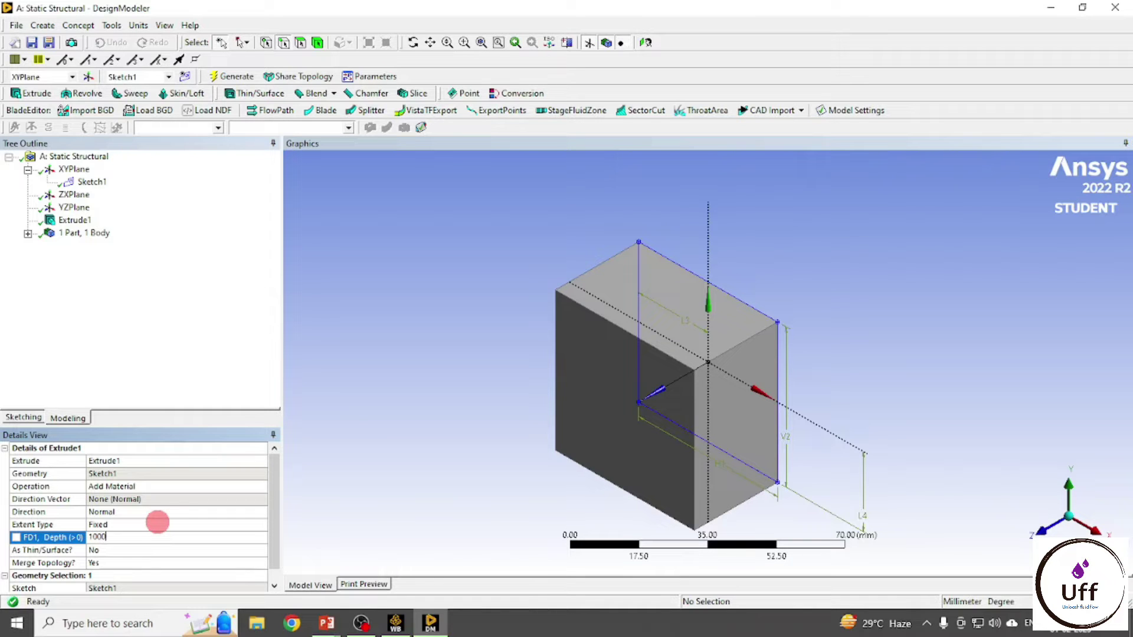
{"action": "left_click", "coordinate": [148, 373]}
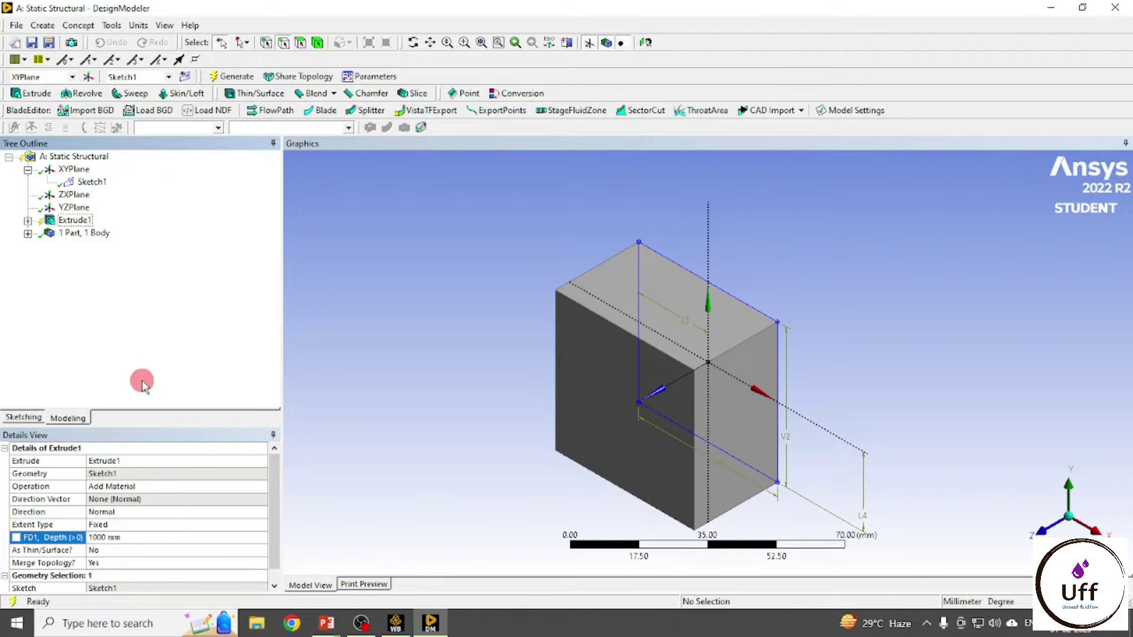
{"action": "left_click", "coordinate": [75, 220]}
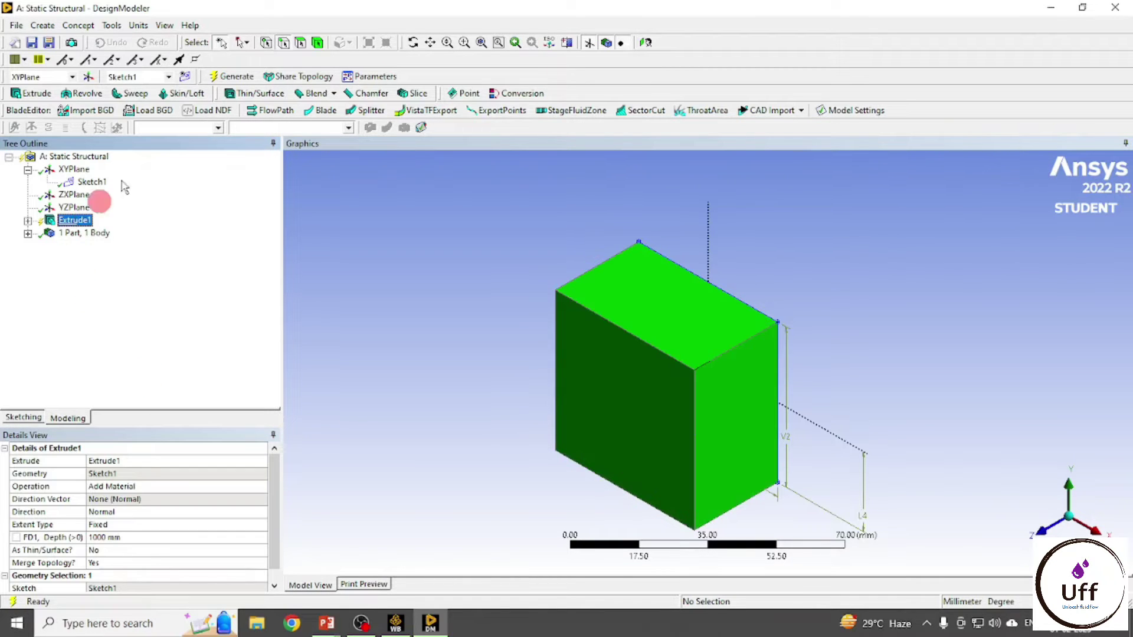
{"action": "left_click", "coordinate": [222, 82]}
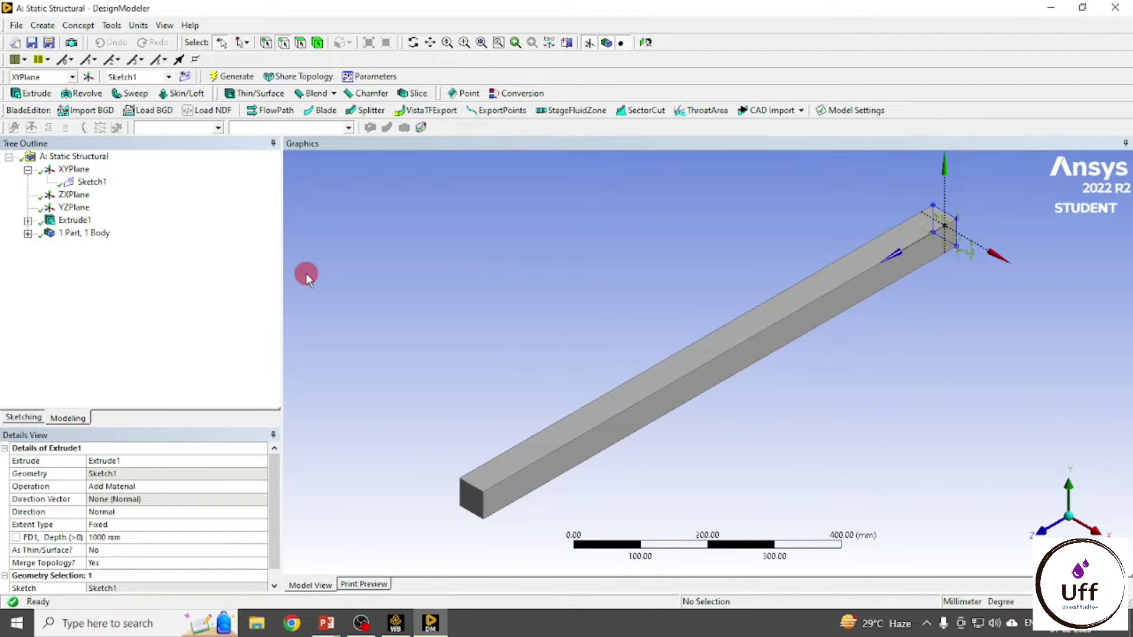
{"action": "left_click", "coordinate": [1115, 8]}
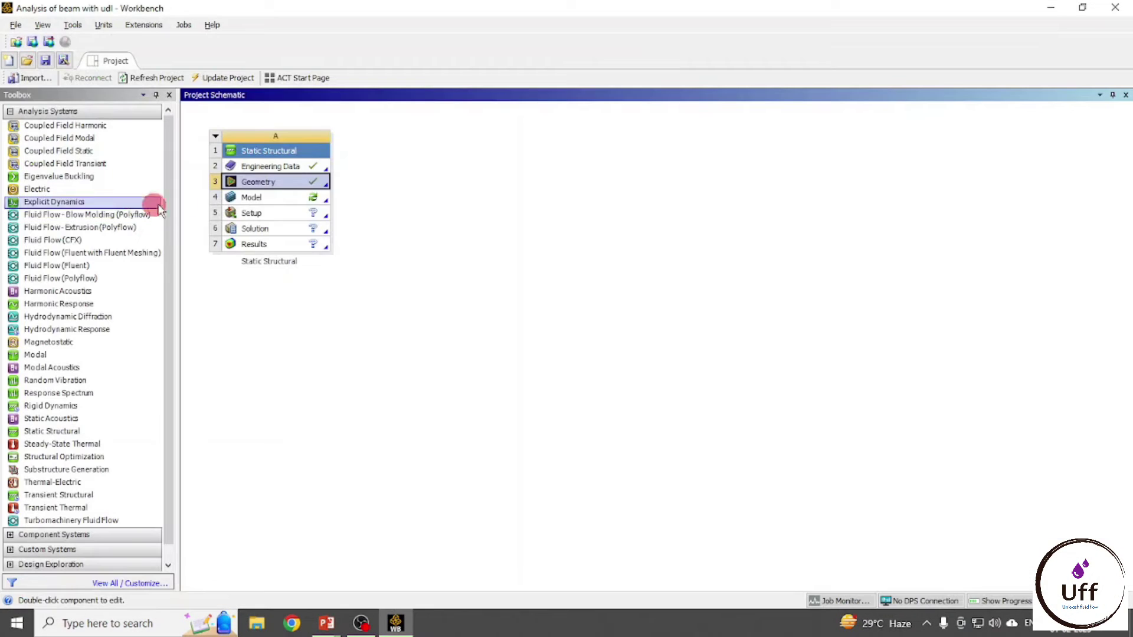
Open the model in Mechanical and keep the solid body's material as Structural Steel.
{"action": "double_click", "coordinate": [280, 201]}
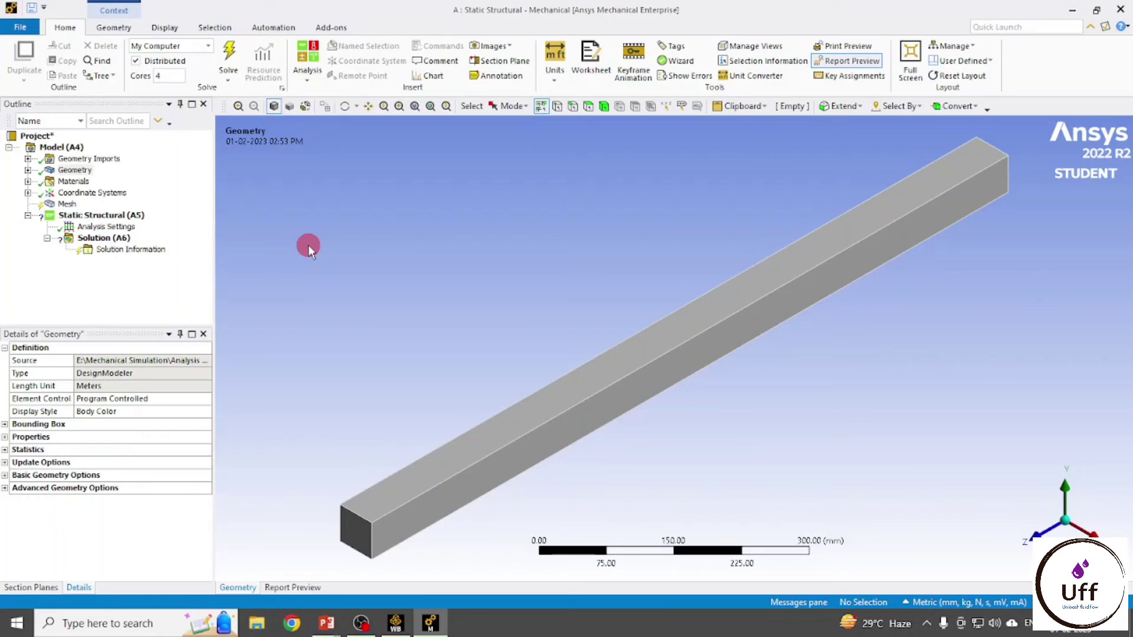
{"action": "left_click", "coordinate": [73, 170]}
{"action": "left_click", "coordinate": [28, 170]}
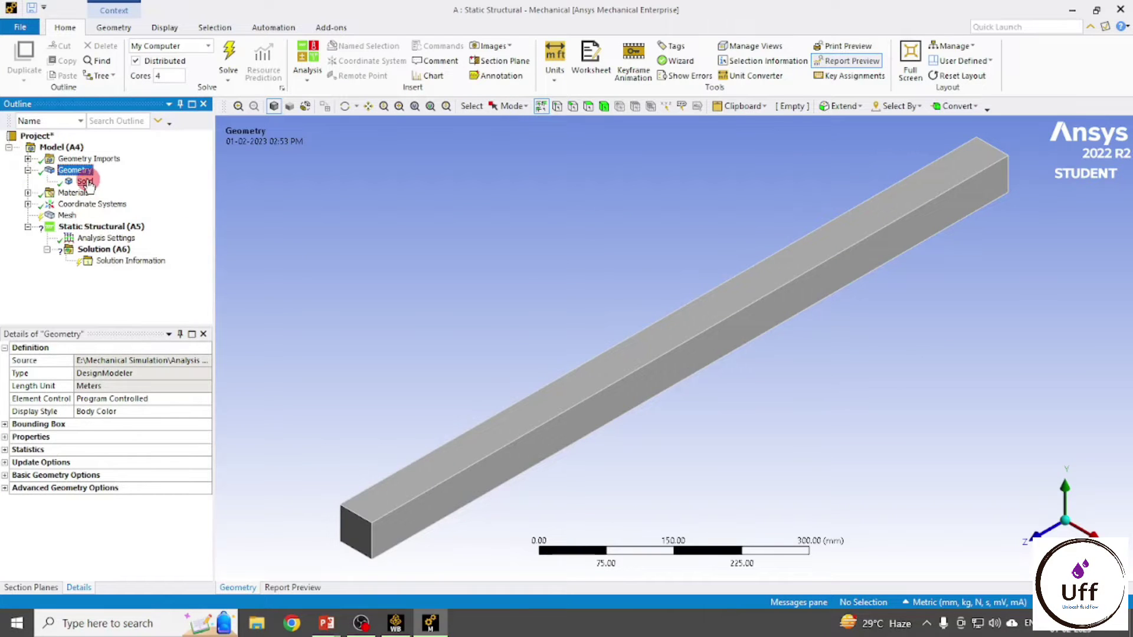
{"action": "left_click", "coordinate": [85, 181]}
{"action": "left_click", "coordinate": [130, 451]}
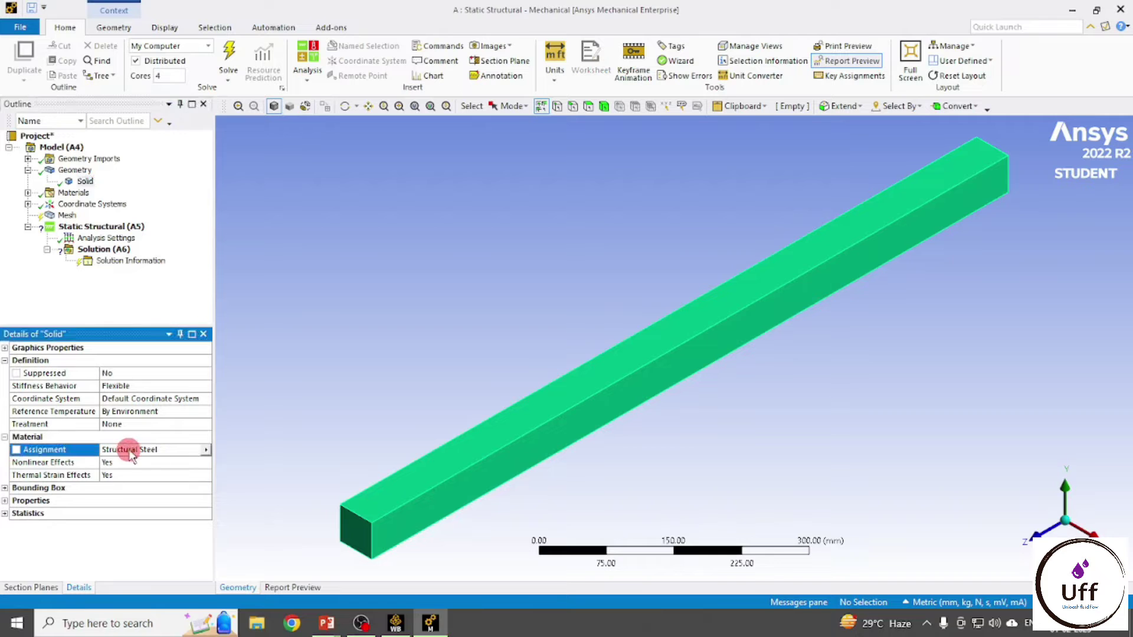
{"action": "left_click", "coordinate": [206, 451]}
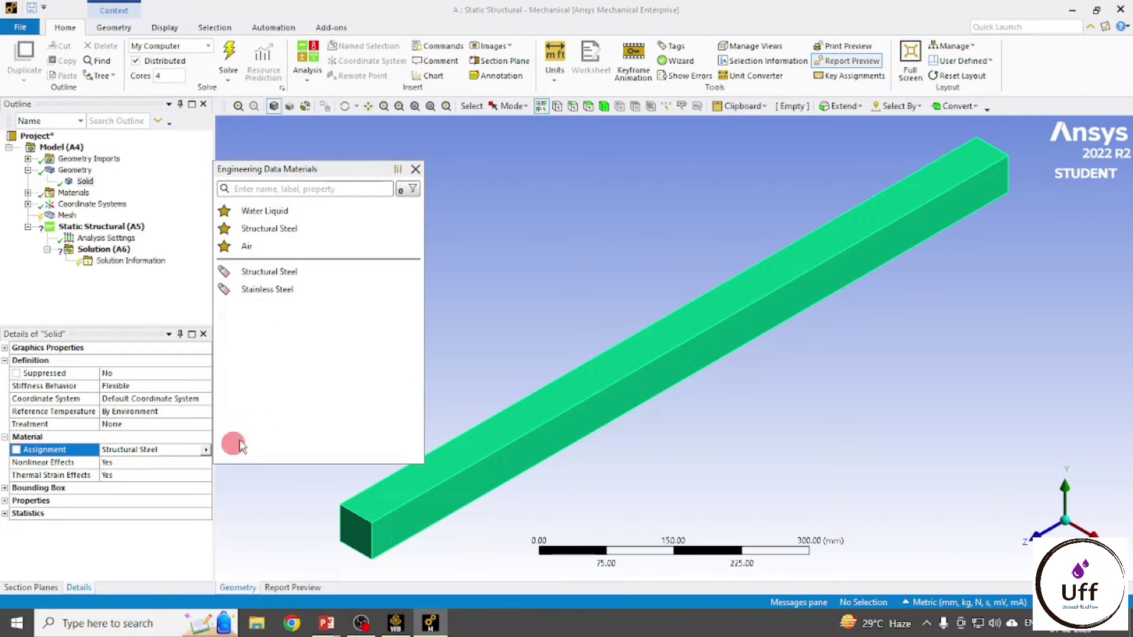
{"action": "left_click", "coordinate": [193, 454]}
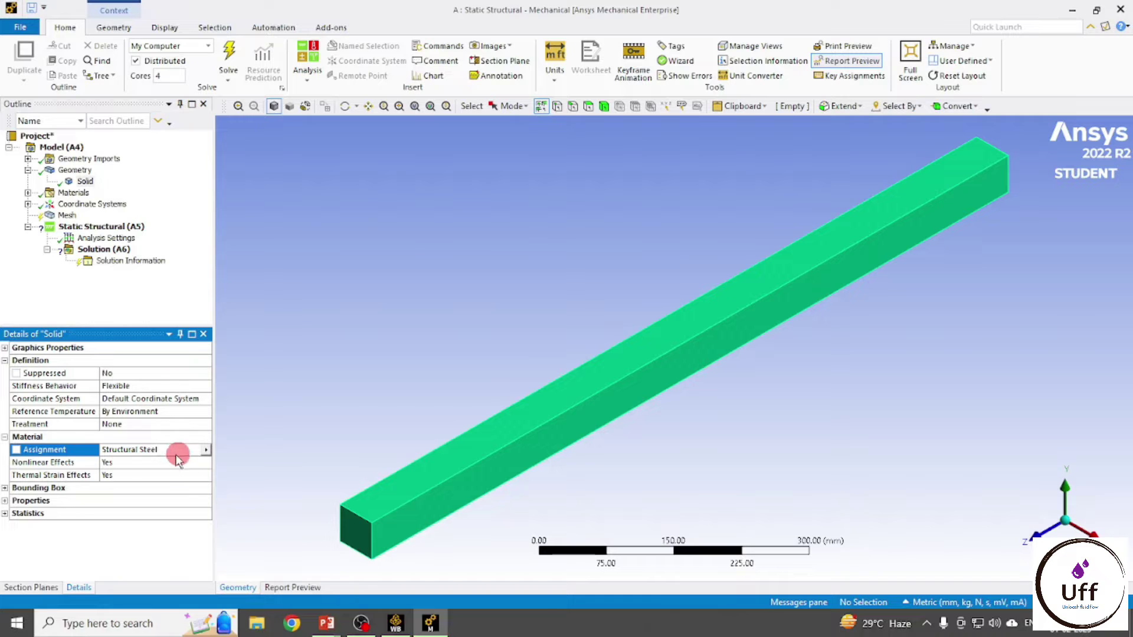
Set the solid's Nonlinear Effects and Thermal Strain Effects both to No.
{"action": "left_click", "coordinate": [121, 462]}
{"action": "left_click", "coordinate": [206, 463]}
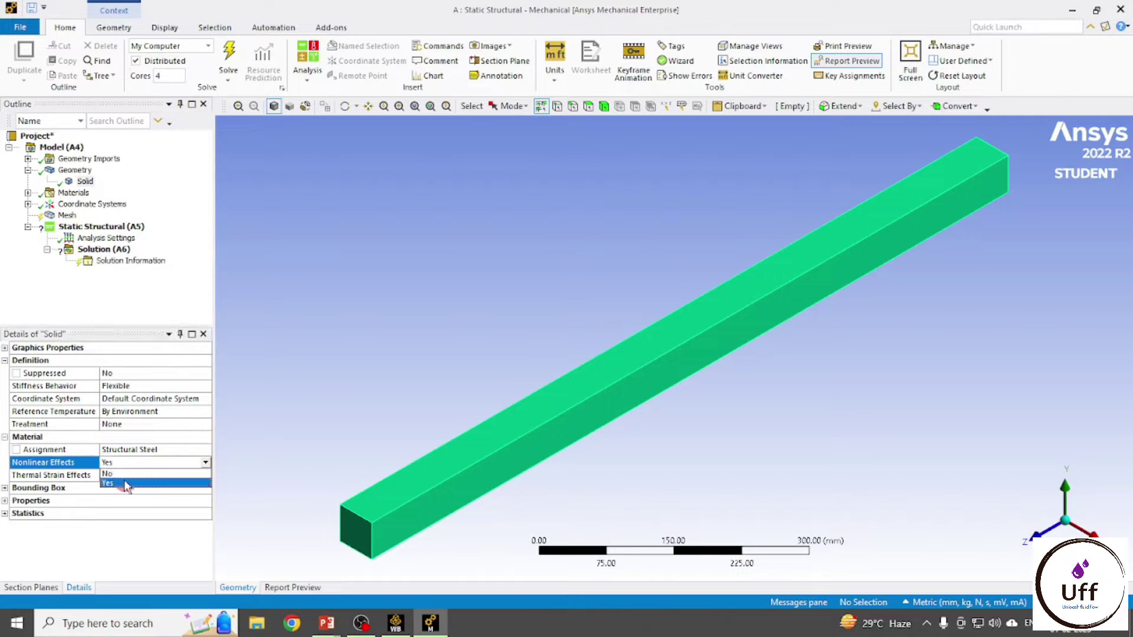
{"action": "left_click", "coordinate": [124, 486]}
{"action": "left_click", "coordinate": [195, 475]}
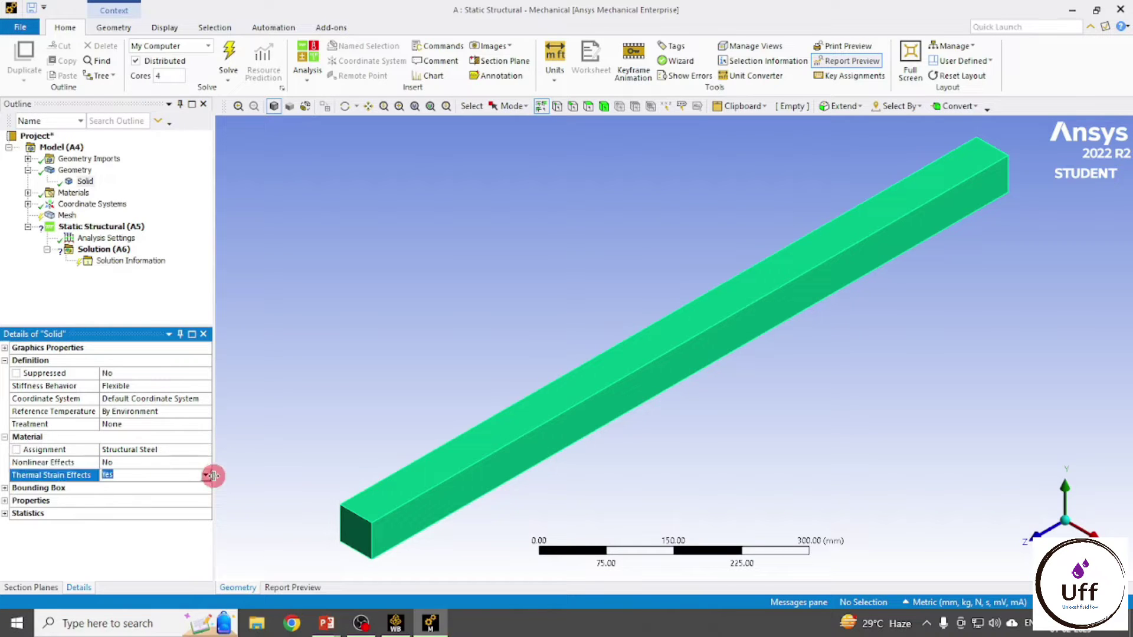
{"action": "left_click", "coordinate": [206, 477]}
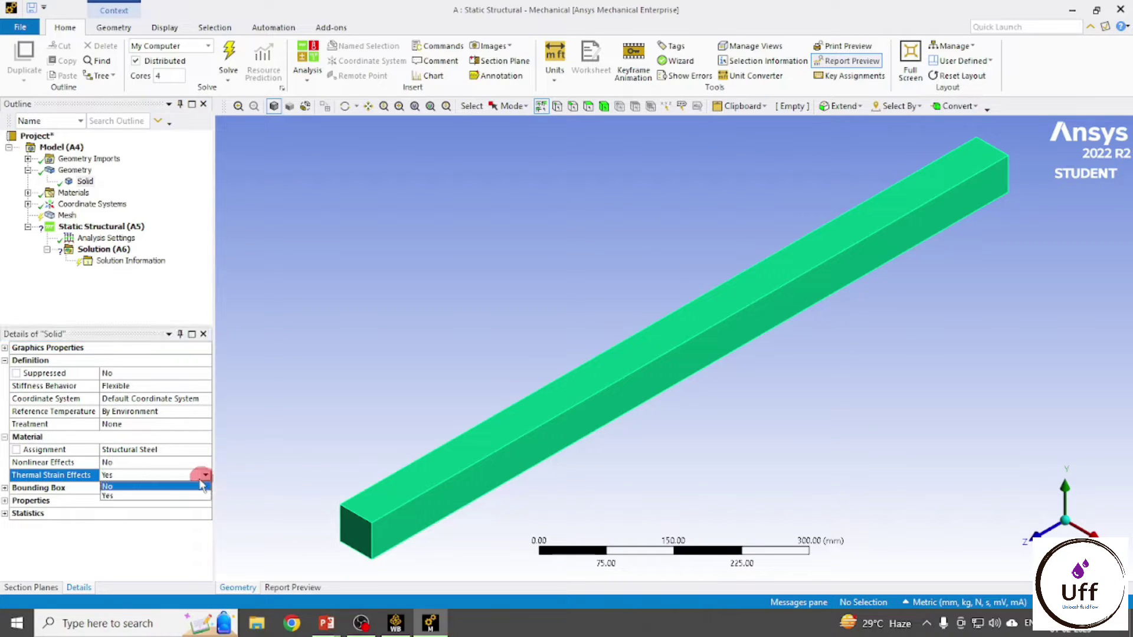
{"action": "left_click", "coordinate": [121, 487]}
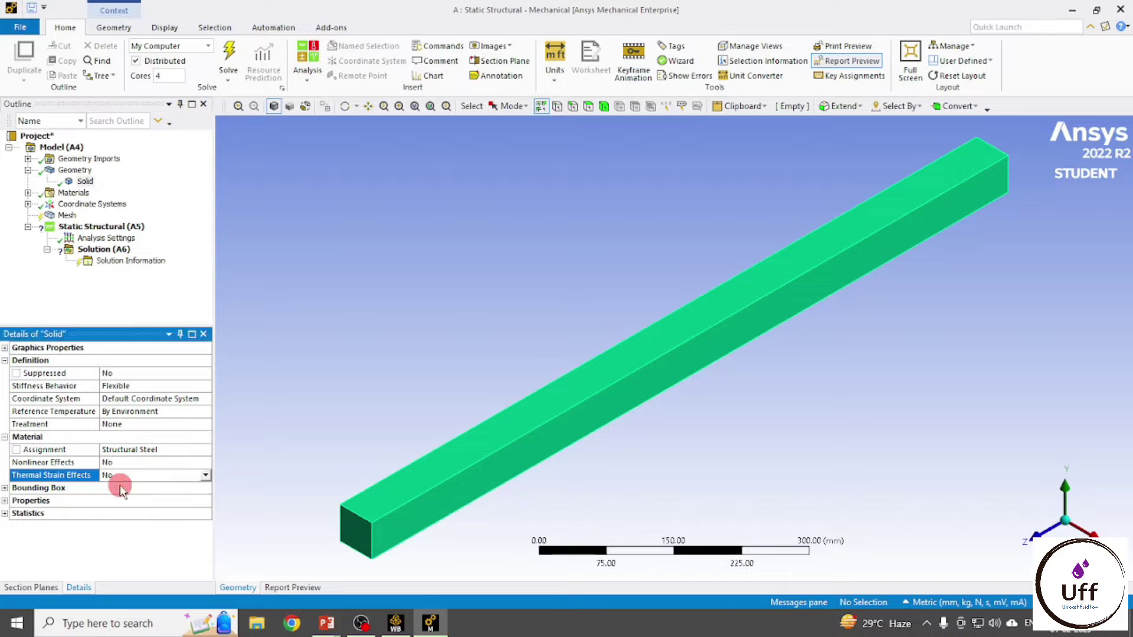
{"action": "left_click", "coordinate": [90, 296]}
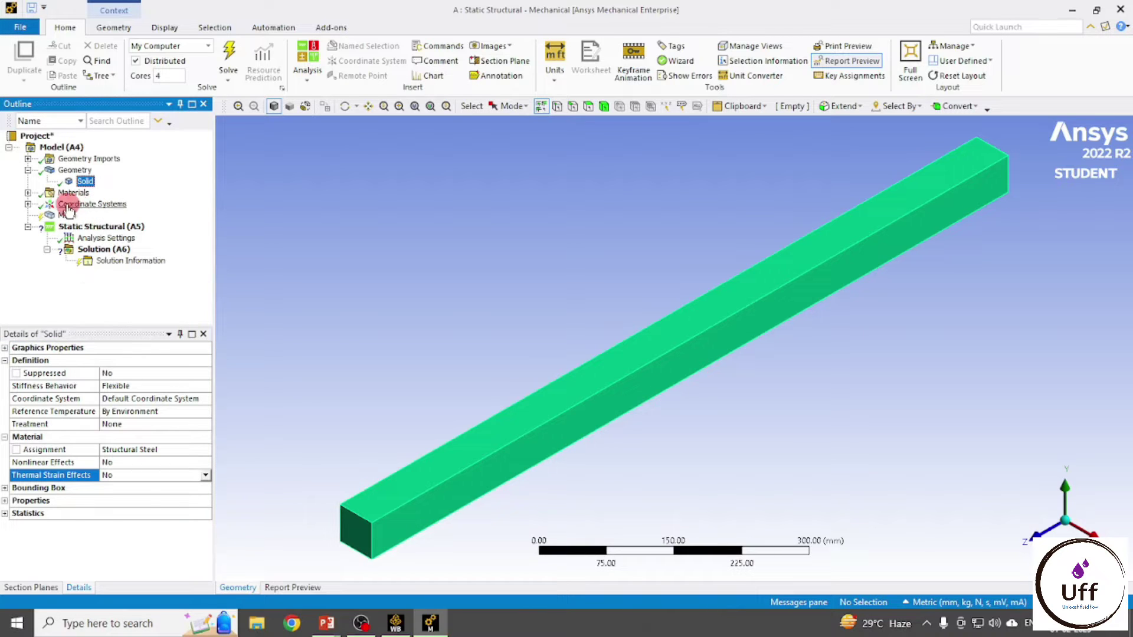
{"action": "left_click", "coordinate": [26, 213]}
Generate the beam mesh and display its node and element statistics.
{"action": "left_click", "coordinate": [67, 215]}
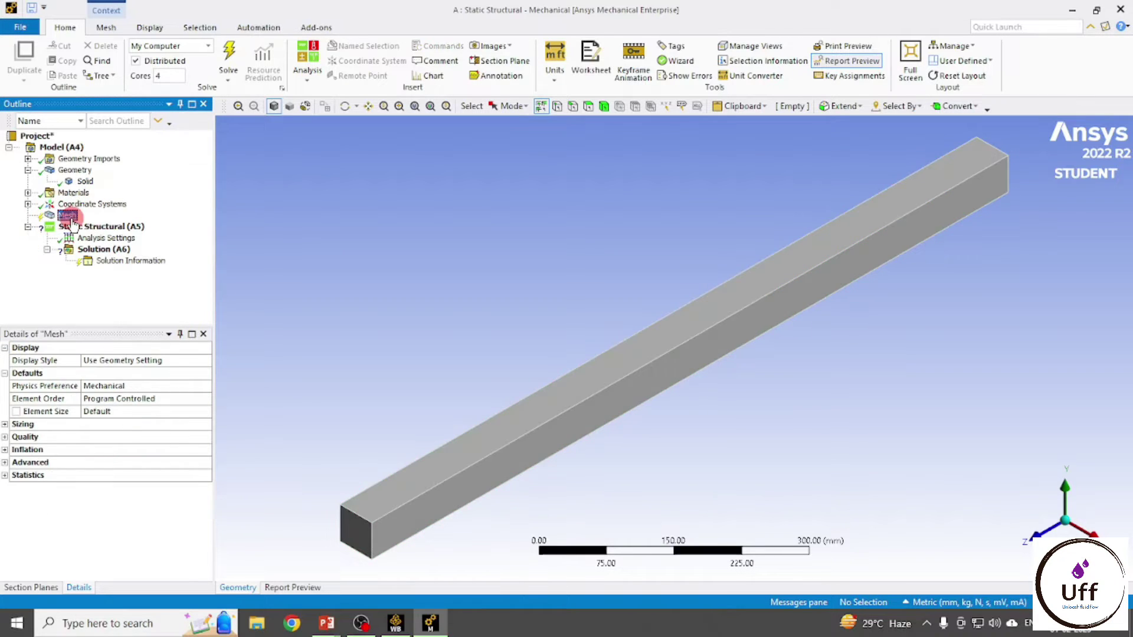
{"action": "right_click", "coordinate": [67, 221]}
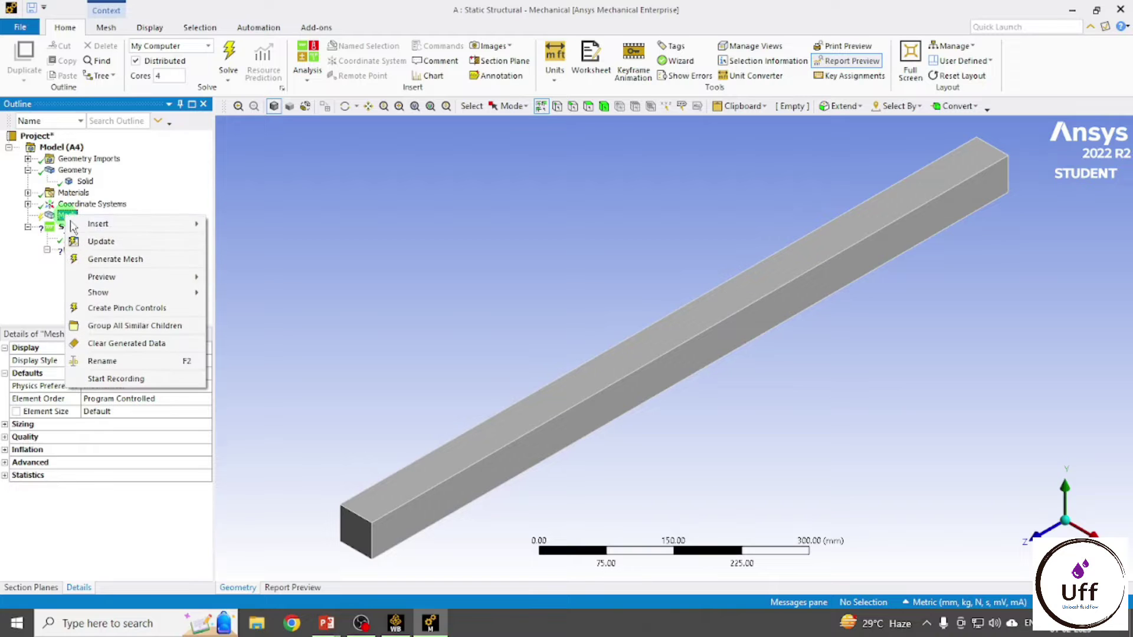
{"action": "left_click", "coordinate": [112, 258]}
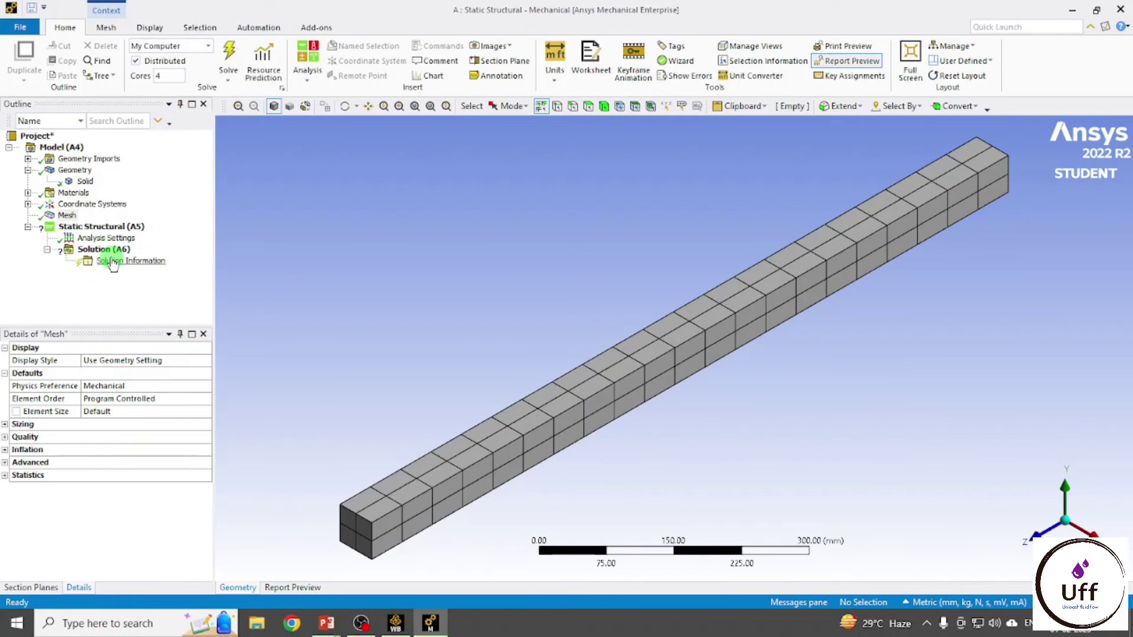
{"action": "left_click", "coordinate": [5, 477]}
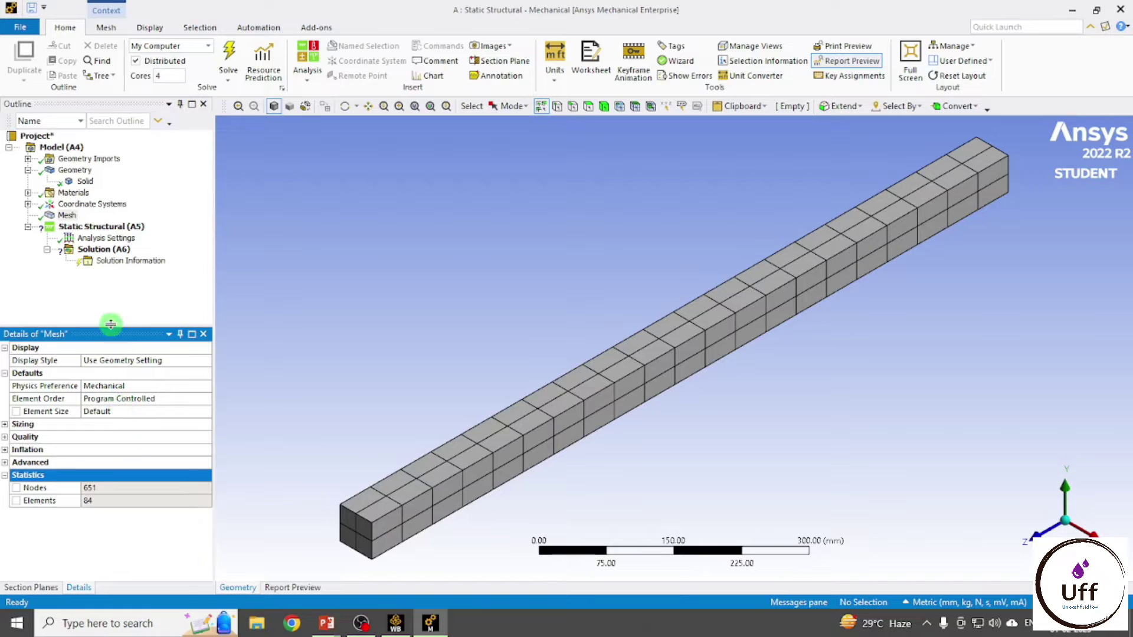
Set the mesh element size to 20 mm and update to 2840 nodes and 450 elements.
{"action": "left_click", "coordinate": [64, 216]}
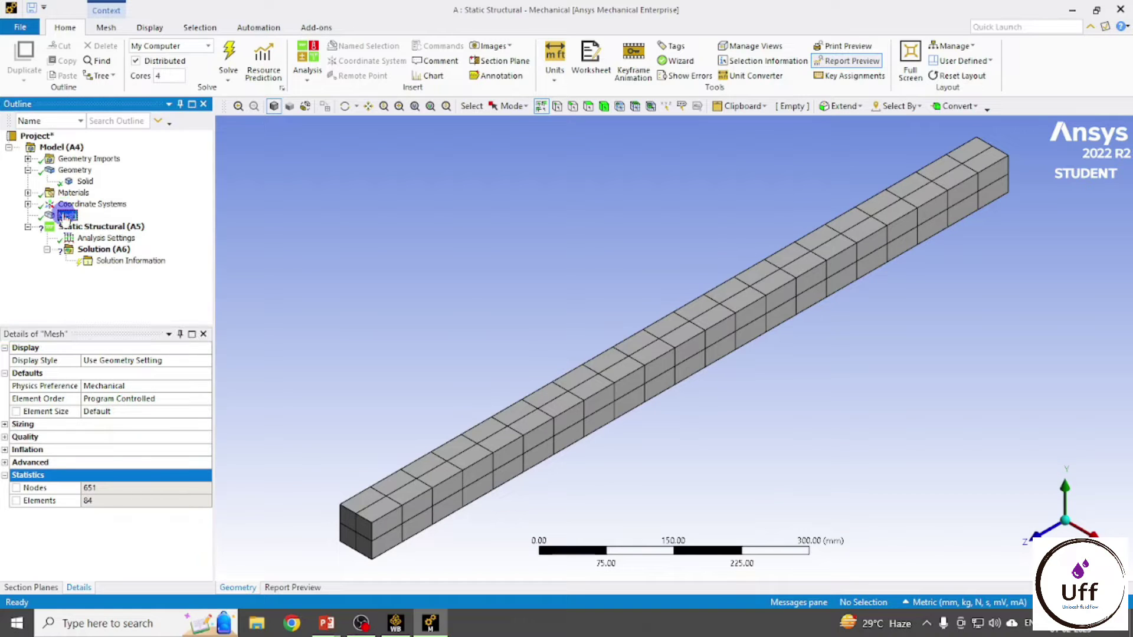
{"action": "right_click", "coordinate": [65, 217]}
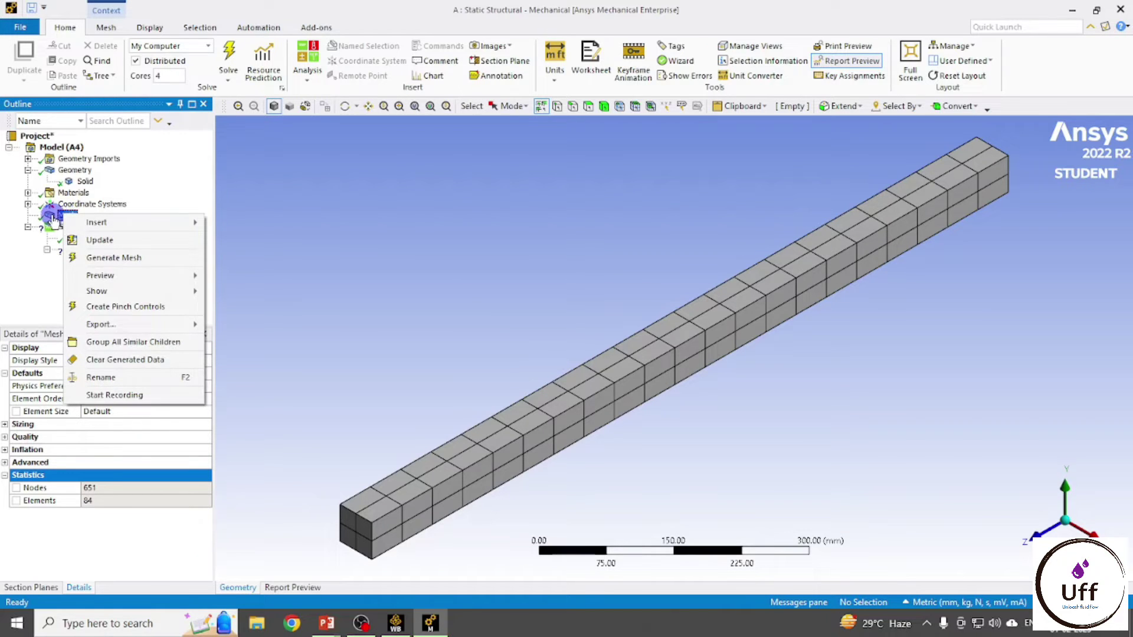
{"action": "left_click", "coordinate": [52, 219]}
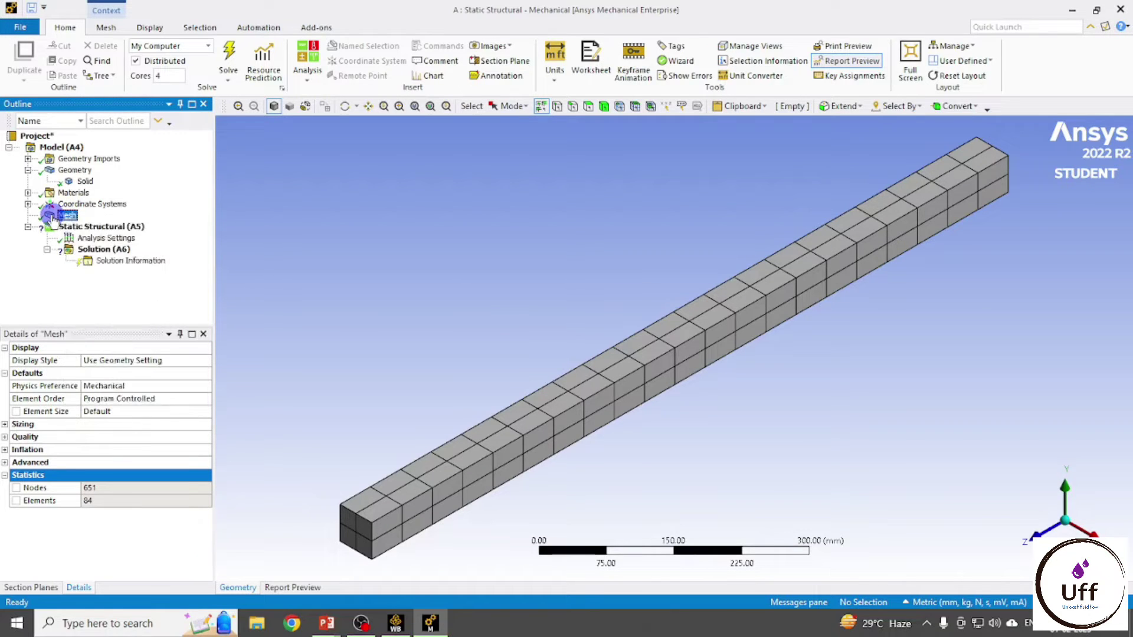
{"action": "left_click", "coordinate": [111, 410]}
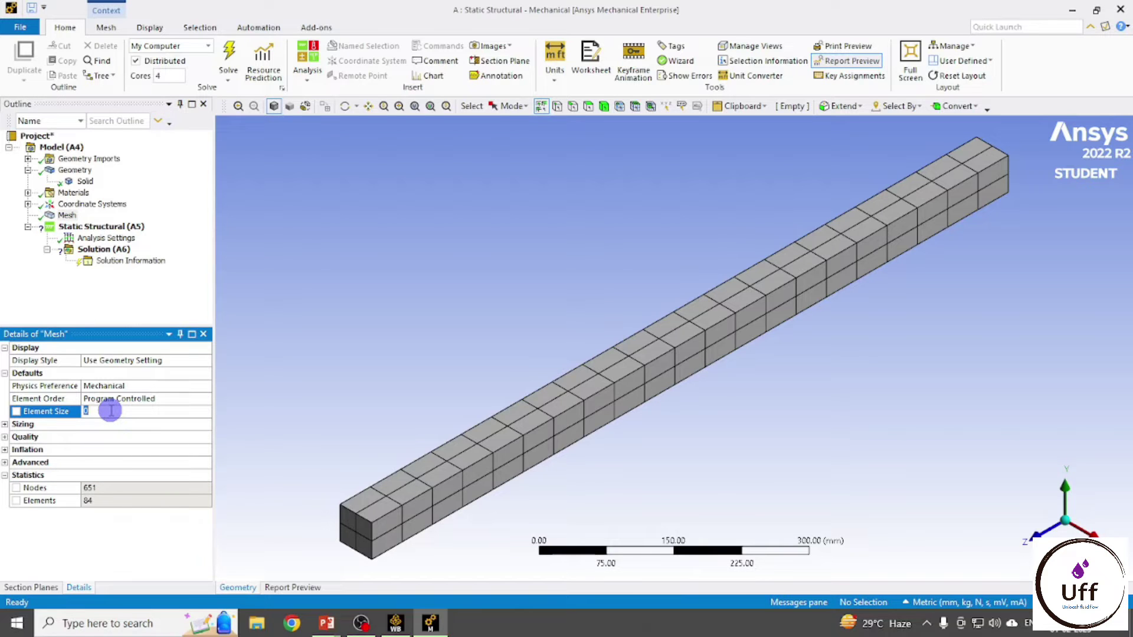
{"action": "type", "text": "20"}
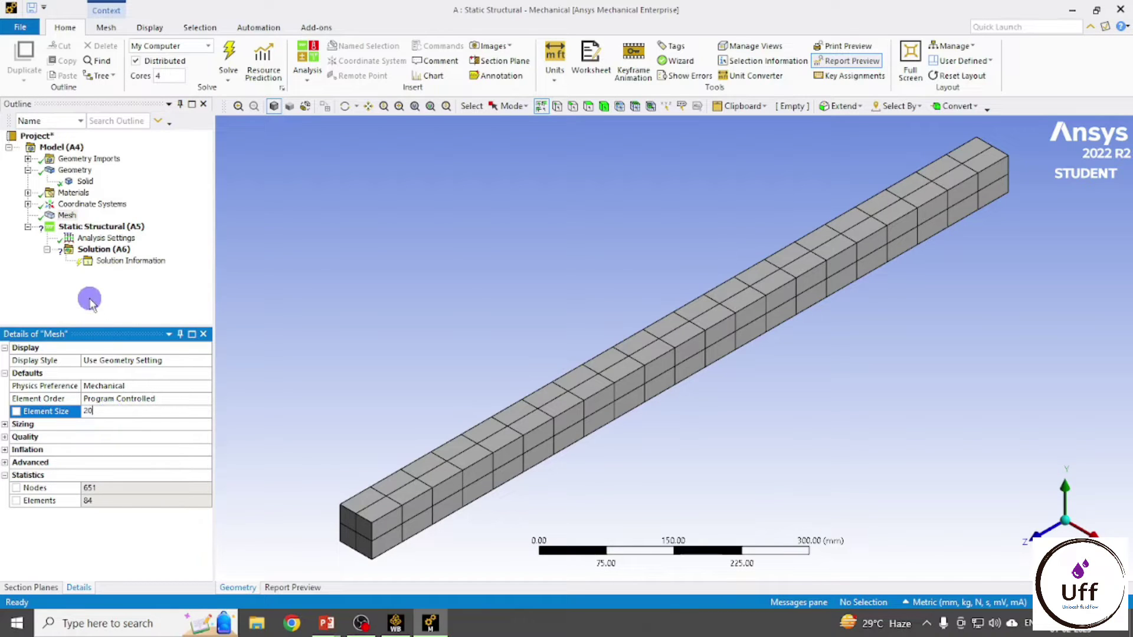
{"action": "left_click", "coordinate": [89, 301]}
{"action": "left_click", "coordinate": [65, 216]}
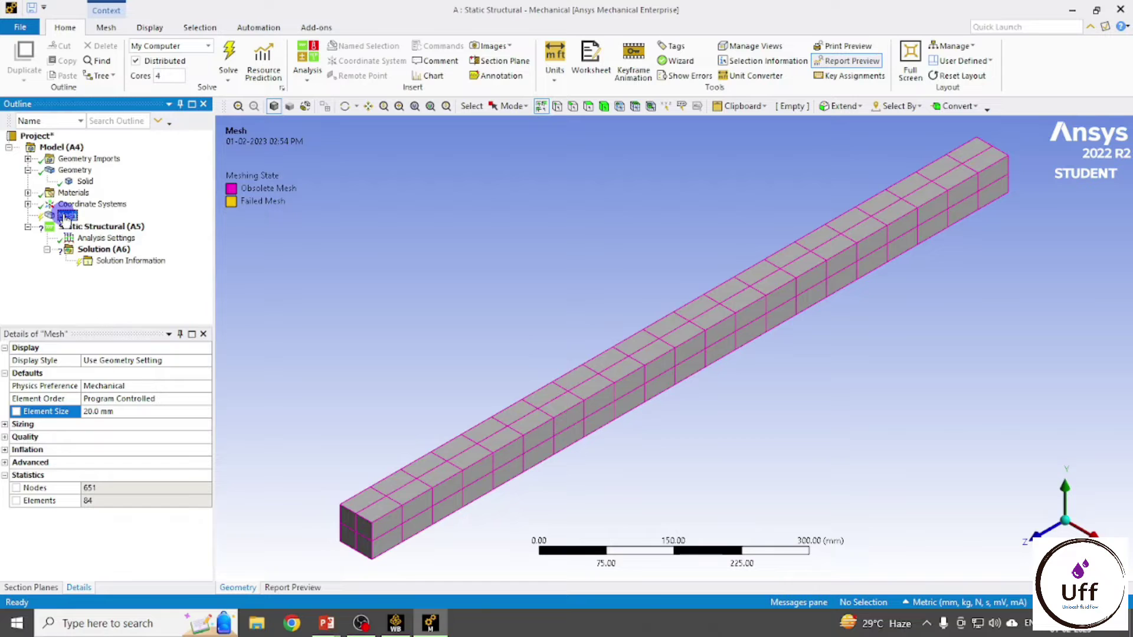
{"action": "right_click", "coordinate": [65, 218]}
{"action": "left_click", "coordinate": [108, 240]}
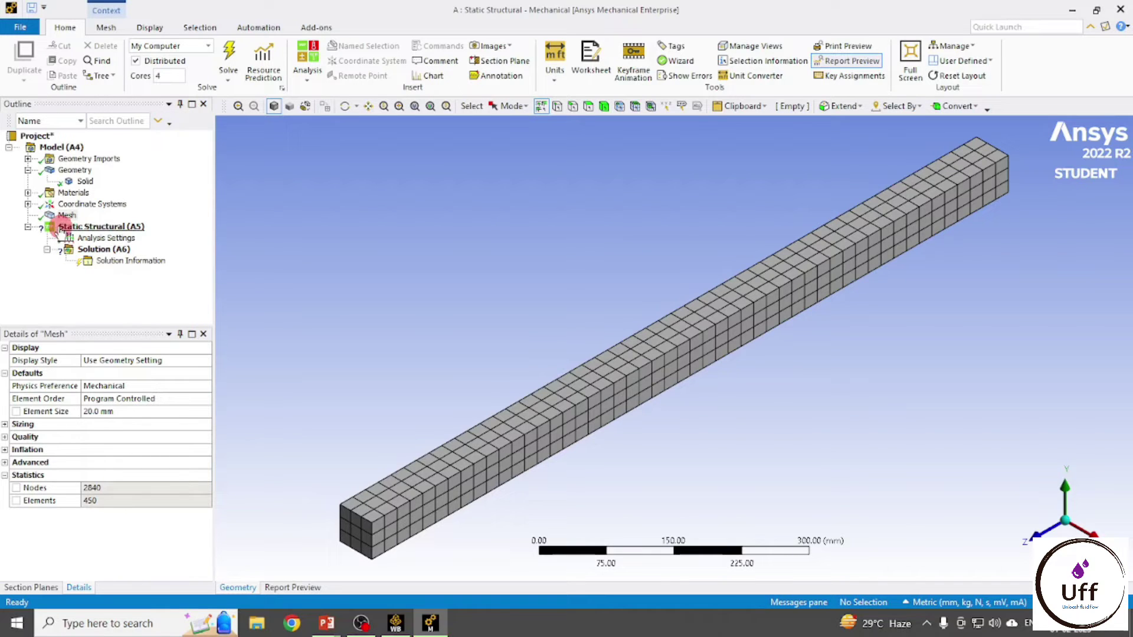
Insert a Fixed Support under the Static Structural analysis.
{"action": "left_click", "coordinate": [107, 230]}
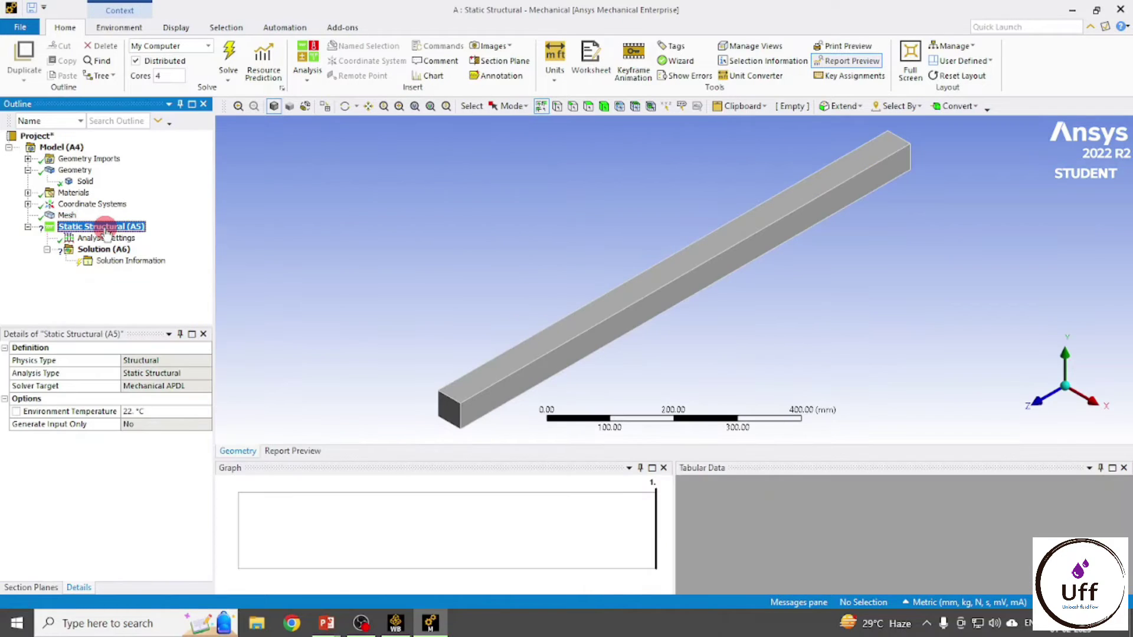
{"action": "right_click", "coordinate": [107, 228]}
{"action": "mouse_move", "coordinate": [153, 239]}
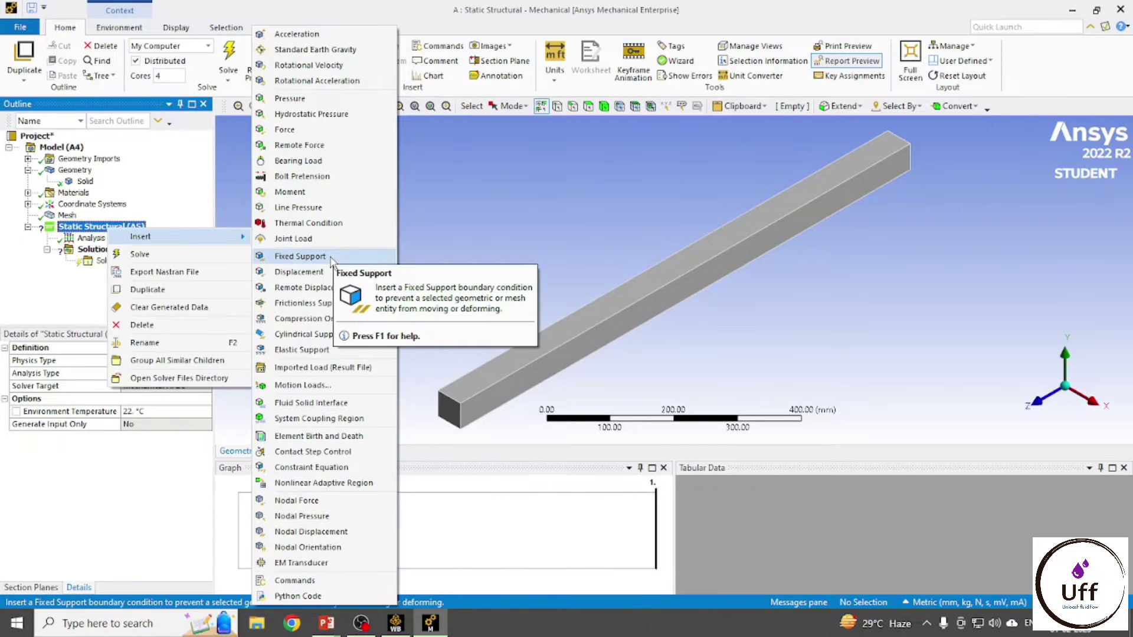
{"action": "left_click", "coordinate": [332, 259]}
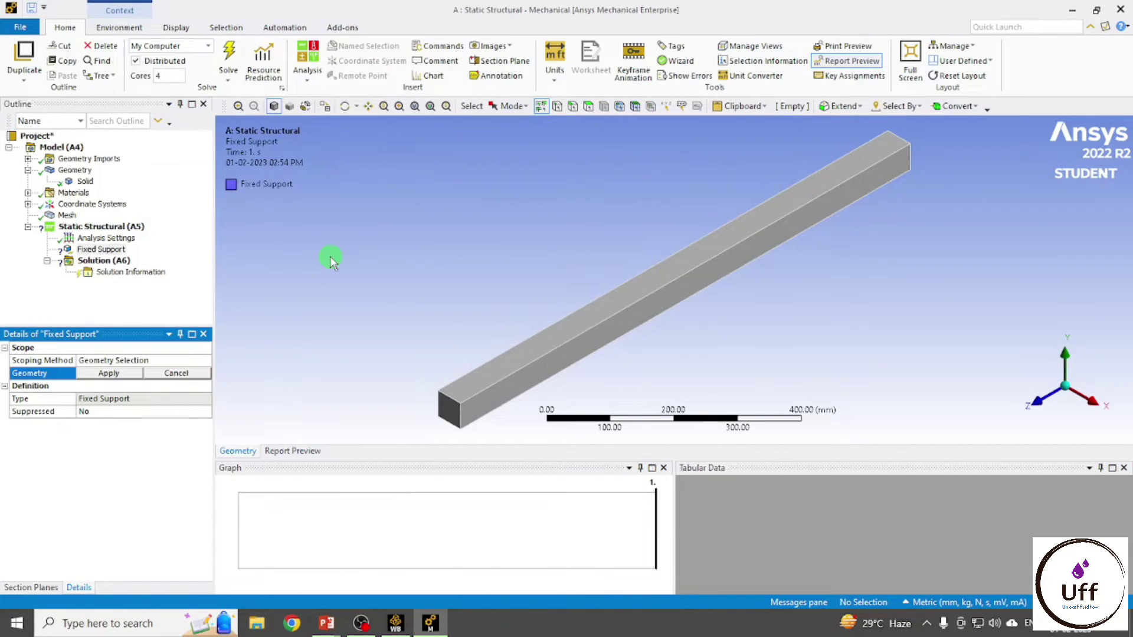
Check the analytical slide in PowerPoint, then return to Mechanical.
{"action": "key", "text": "alt+Tab"}
{"action": "key", "text": "alt+Tab"}
{"action": "key", "text": "alt+Tab"}
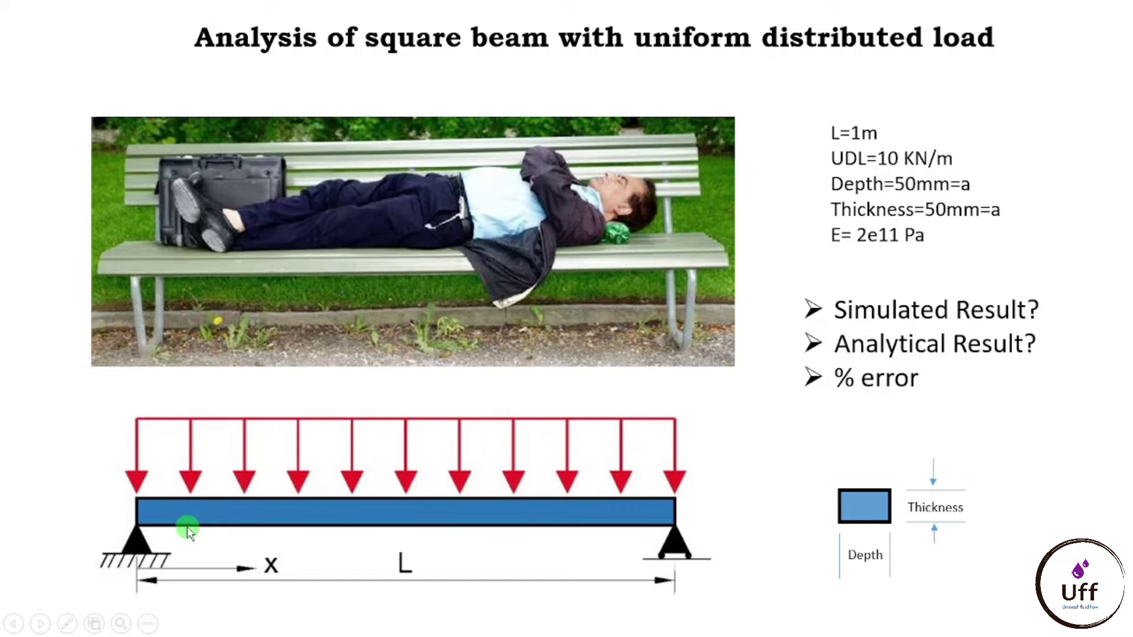
{"action": "key", "text": "alt+Tab"}
{"action": "key", "text": "Tab"}
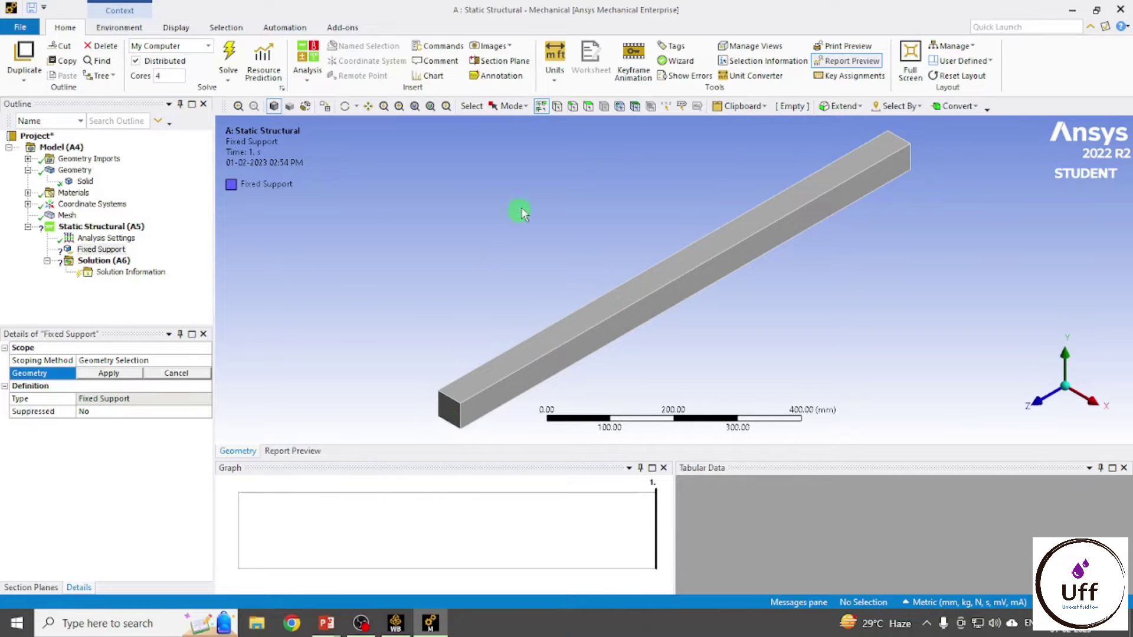
Scope the Fixed Support to the single 50 mm bottom edge of the beam's near end face.
{"action": "left_click", "coordinate": [573, 107]}
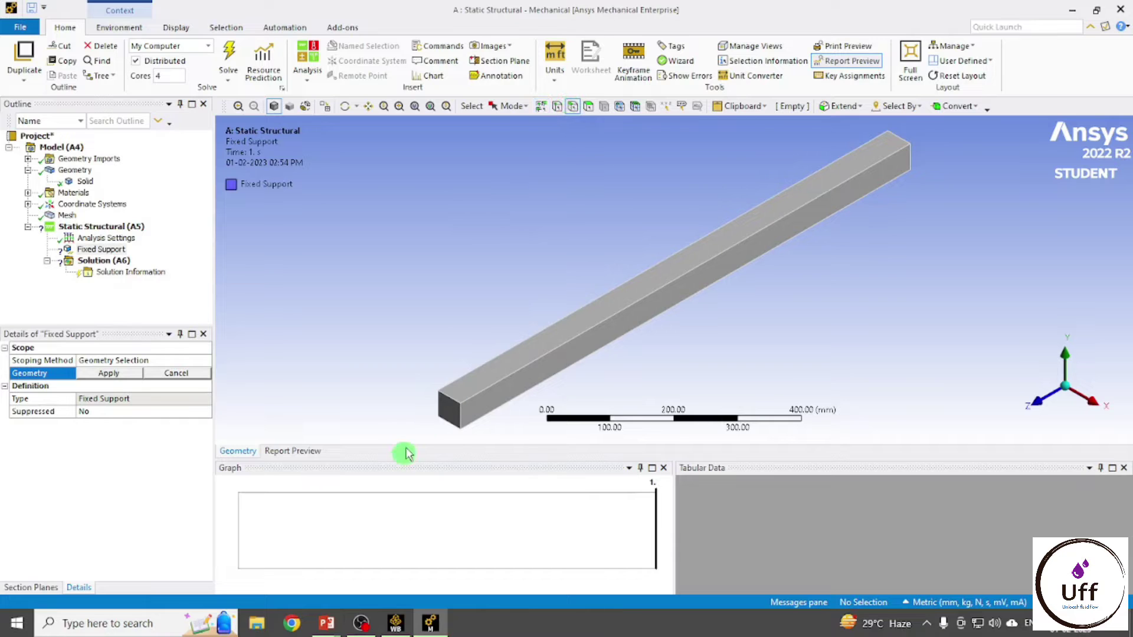
{"action": "left_click", "coordinate": [450, 423]}
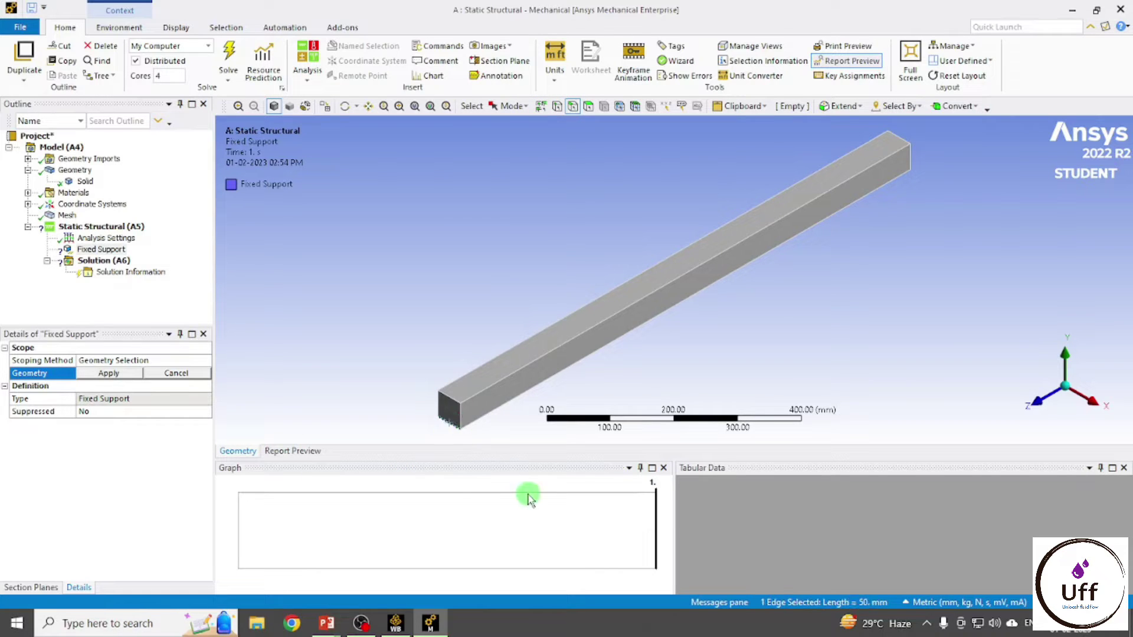
{"action": "left_click", "coordinate": [97, 374]}
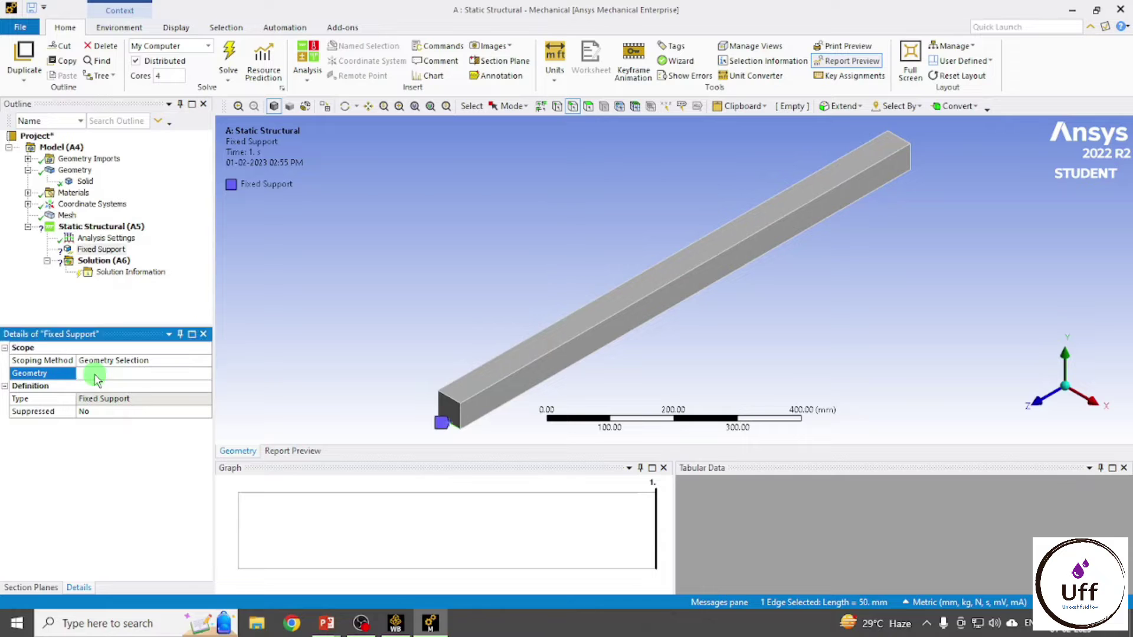
{"action": "right_click", "coordinate": [94, 227]}
{"action": "mouse_move", "coordinate": [162, 236]}
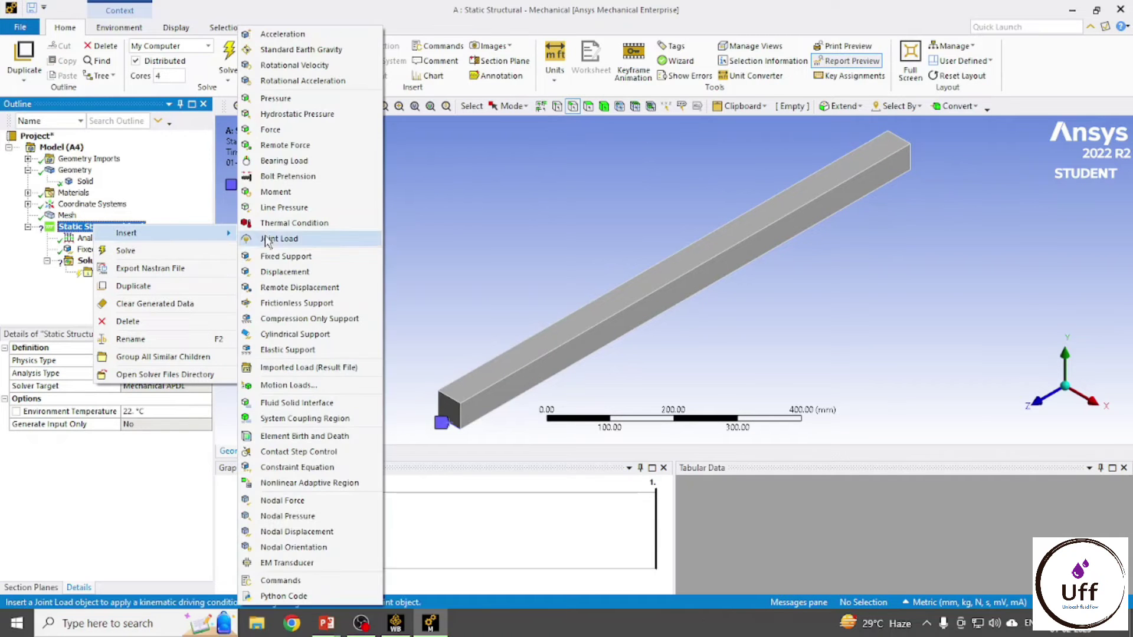
Insert a Displacement and scope it to an edge at the beam's far end.
{"action": "left_click", "coordinate": [286, 272]}
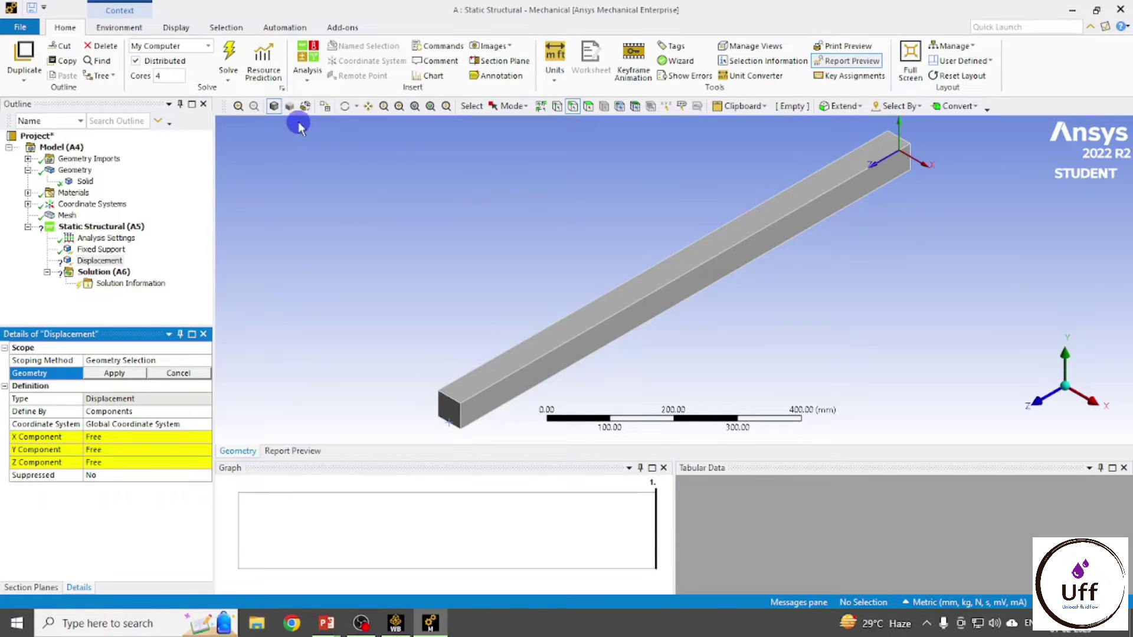
{"action": "left_click", "coordinate": [345, 107]}
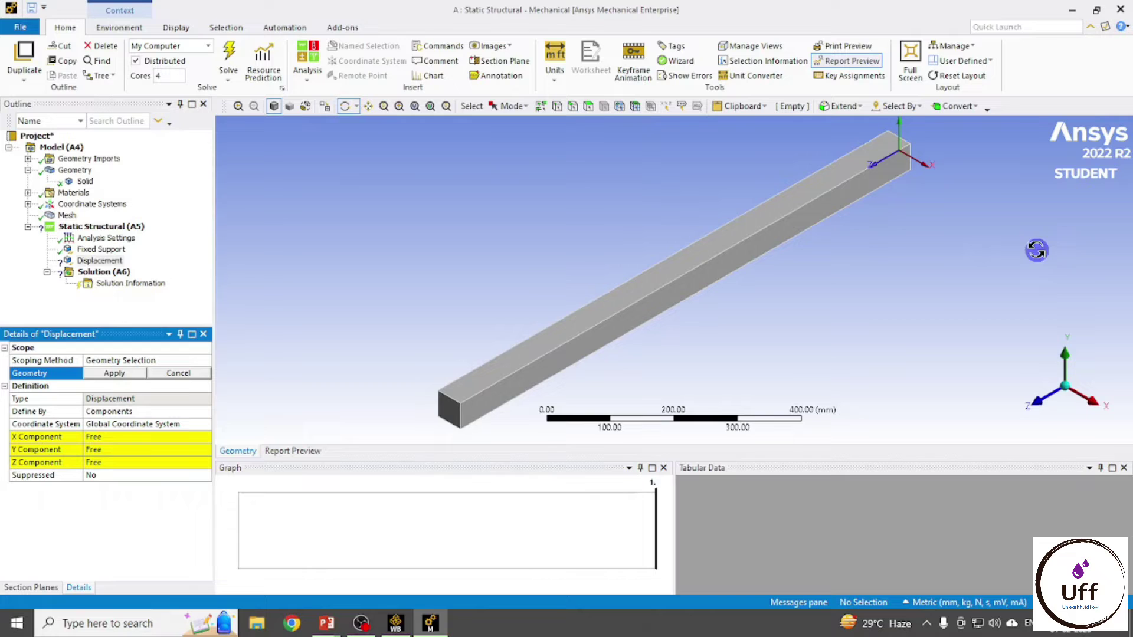
{"action": "left_click_drag", "start_coordinate": [961, 214], "coordinate": [867, 253]}
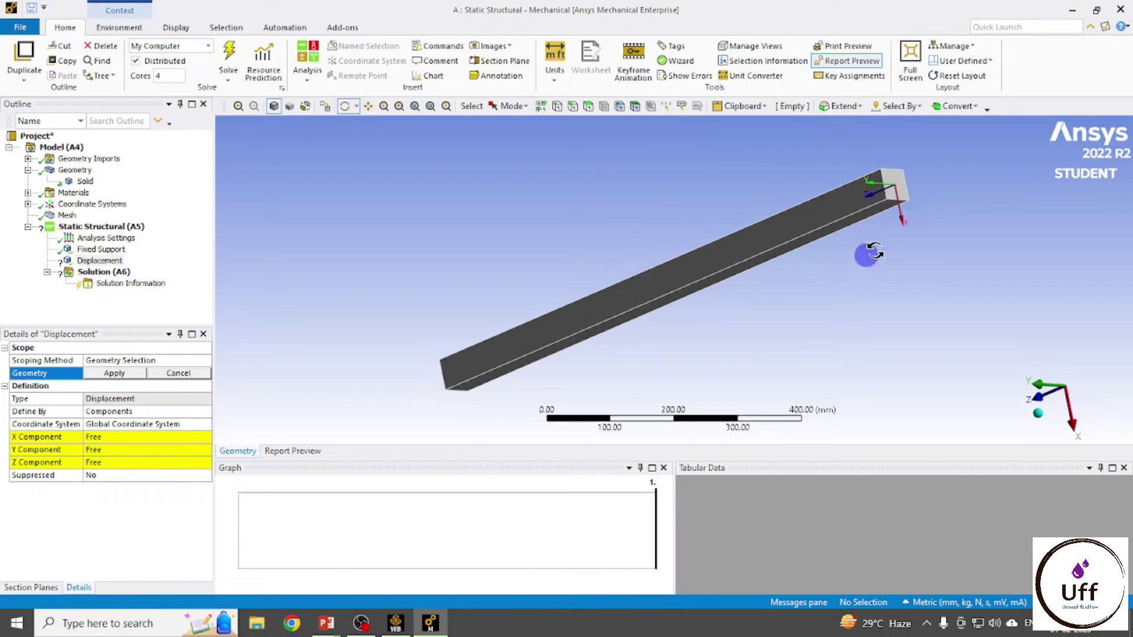
{"action": "left_click", "coordinate": [573, 107]}
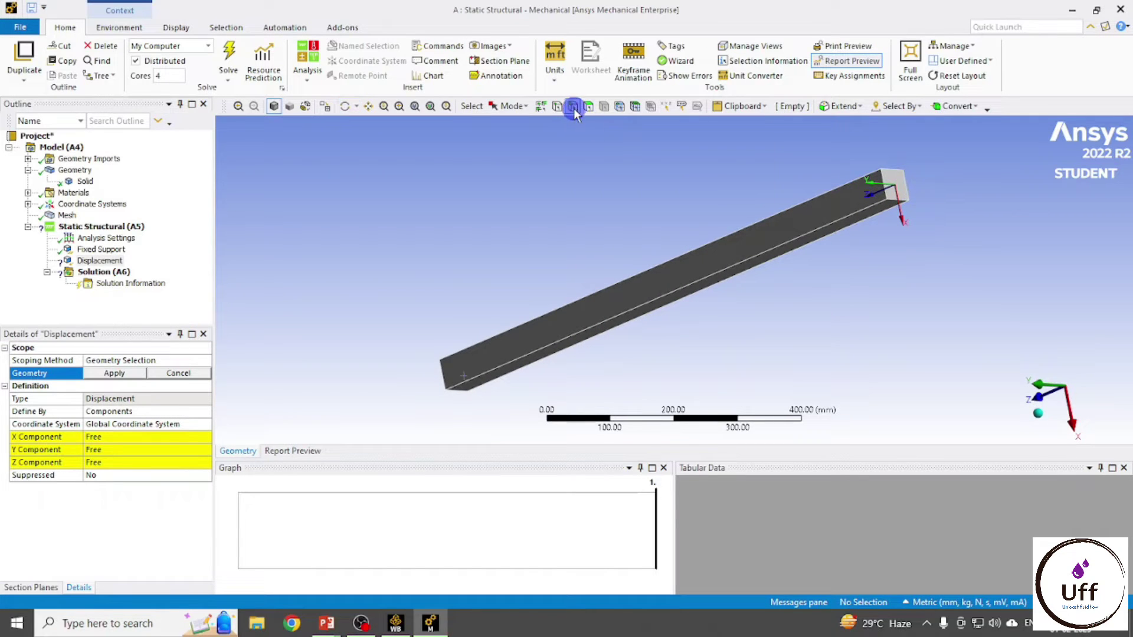
{"action": "left_click", "coordinate": [905, 182]}
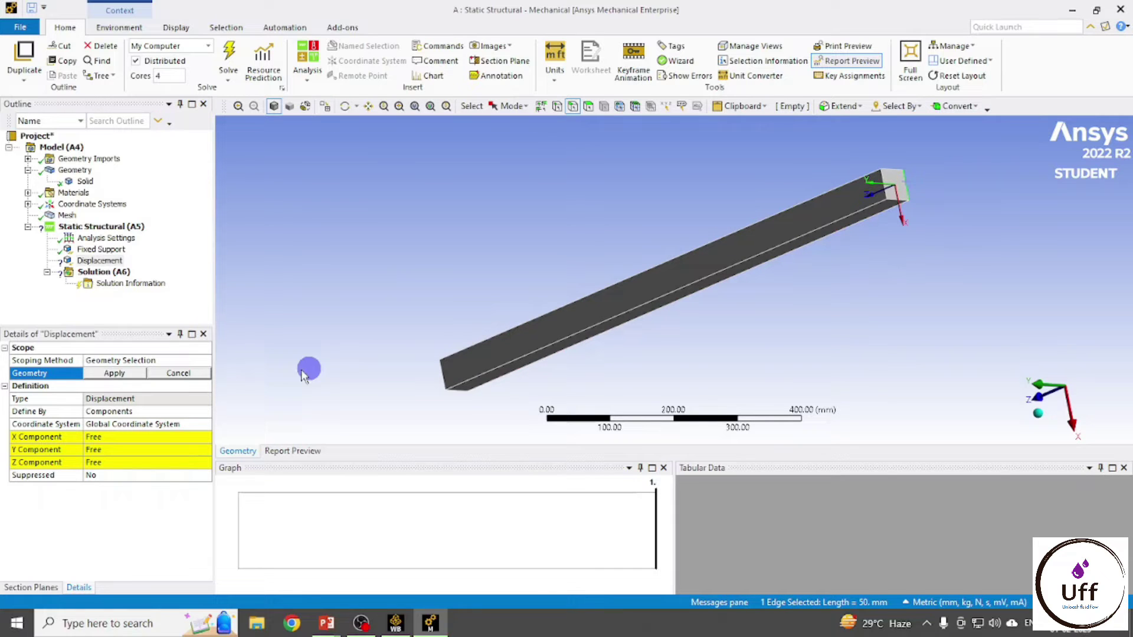
{"action": "left_click", "coordinate": [114, 374]}
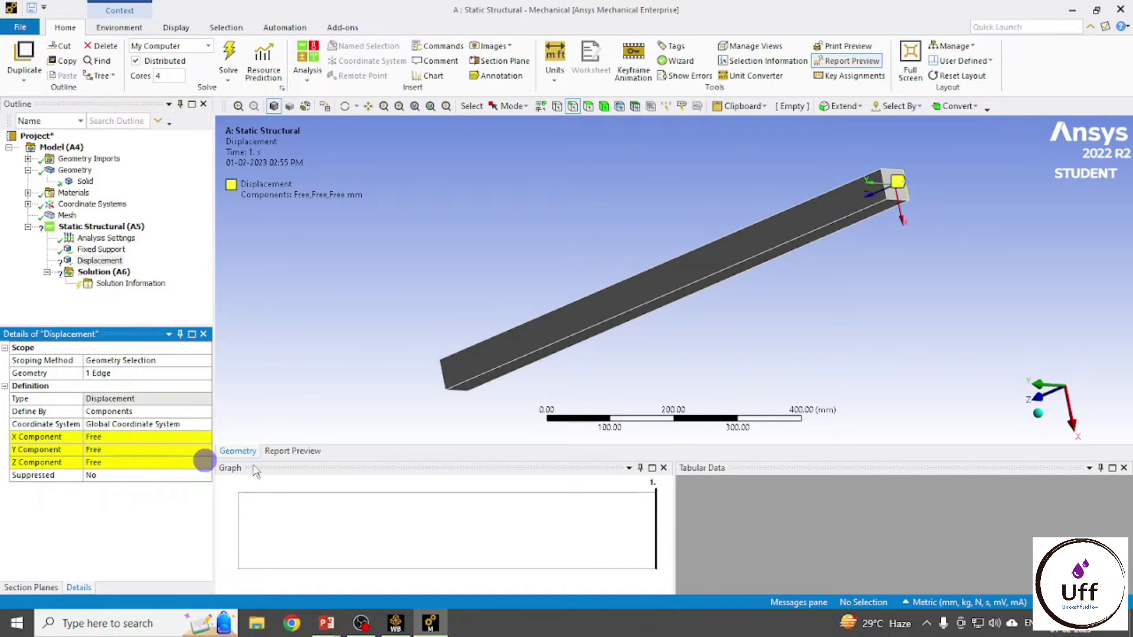
{"action": "left_click", "coordinate": [1037, 414]}
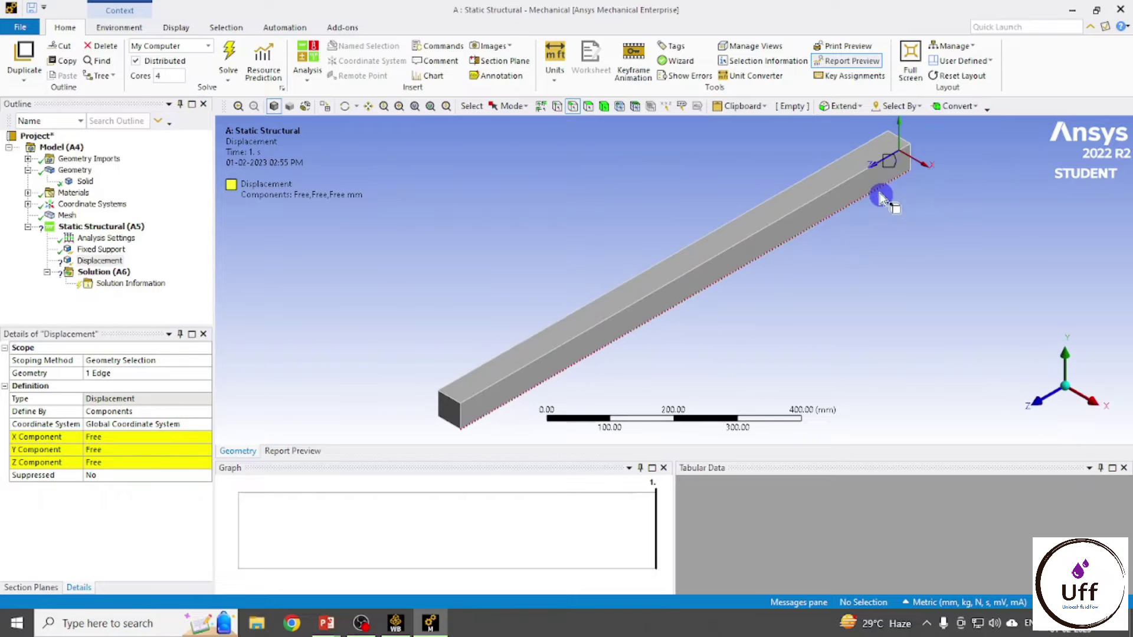
Set the Displacement's X Component to 0 mm and Y Component to constant 0 mm, leaving Z free.
{"action": "left_click", "coordinate": [101, 438]}
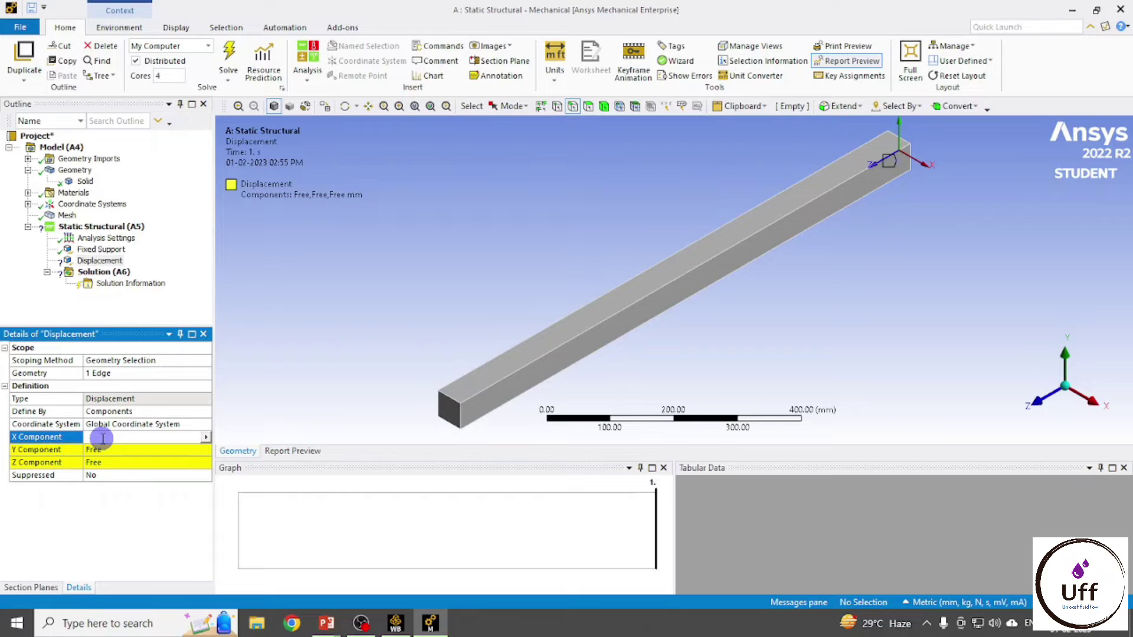
{"action": "type", "text": "0"}
{"action": "left_click", "coordinate": [115, 519]}
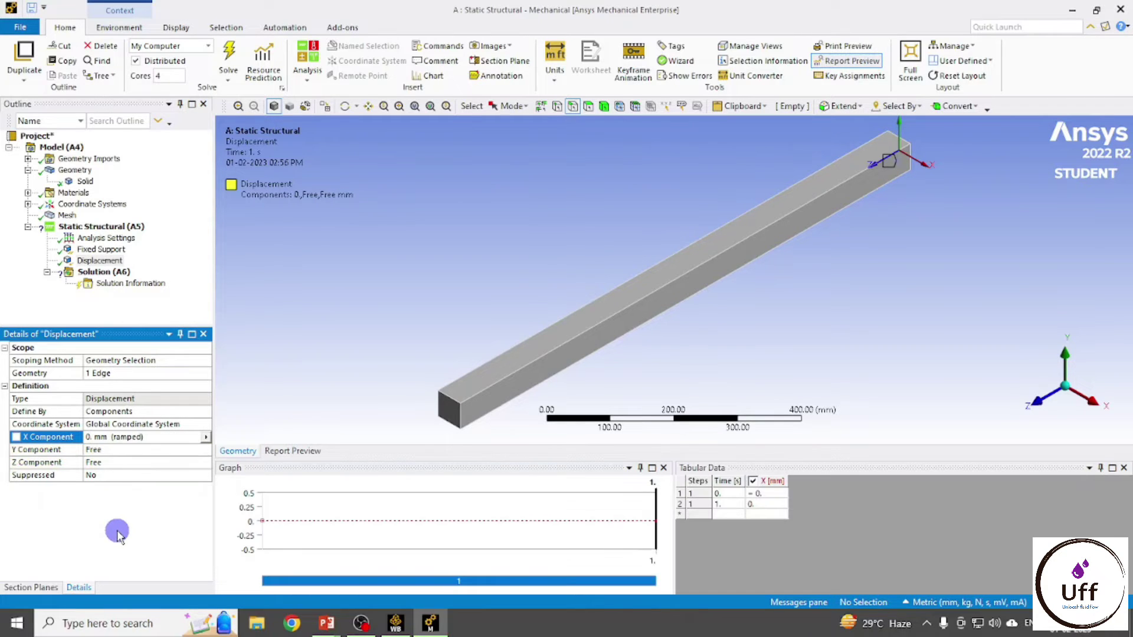
{"action": "left_click", "coordinate": [102, 450]}
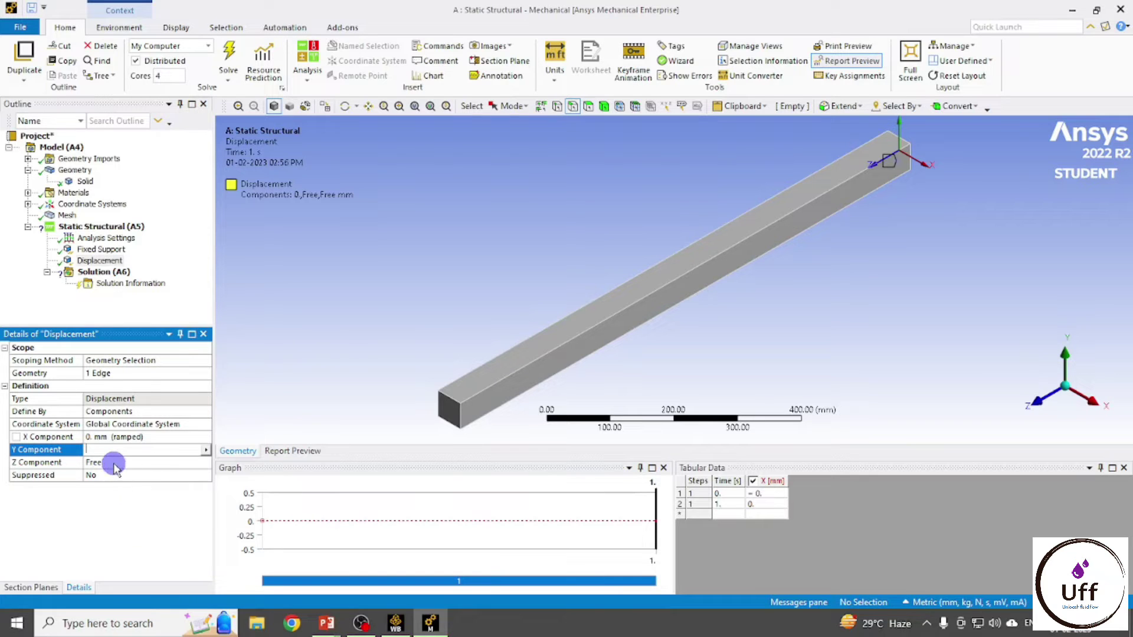
{"action": "left_click", "coordinate": [206, 453]}
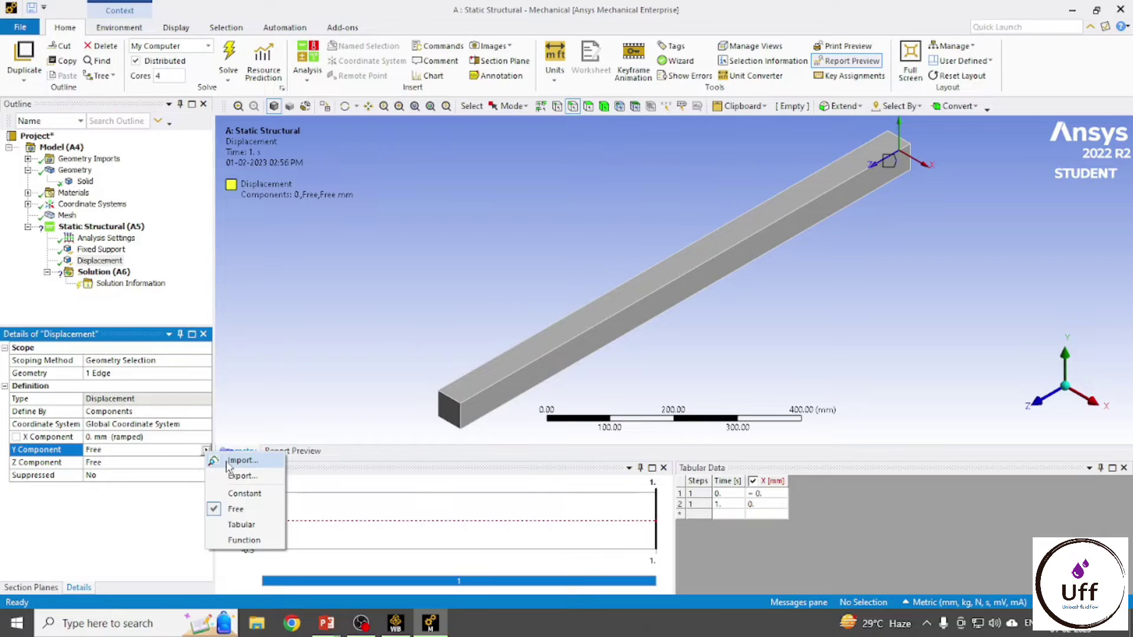
{"action": "left_click", "coordinate": [233, 494]}
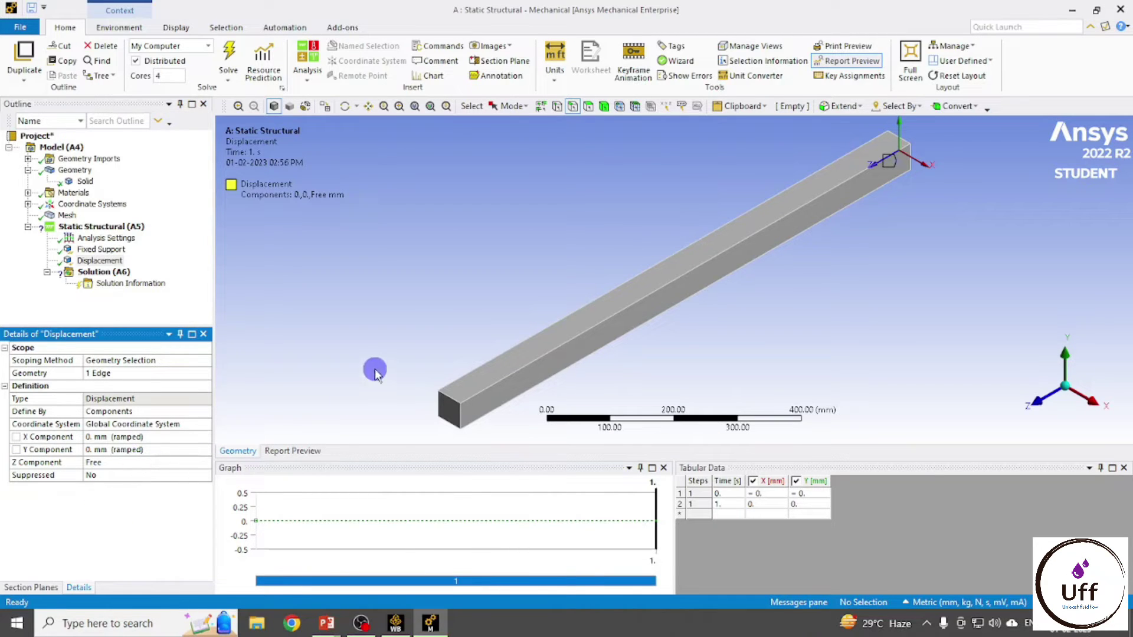
{"action": "left_click", "coordinate": [111, 229]}
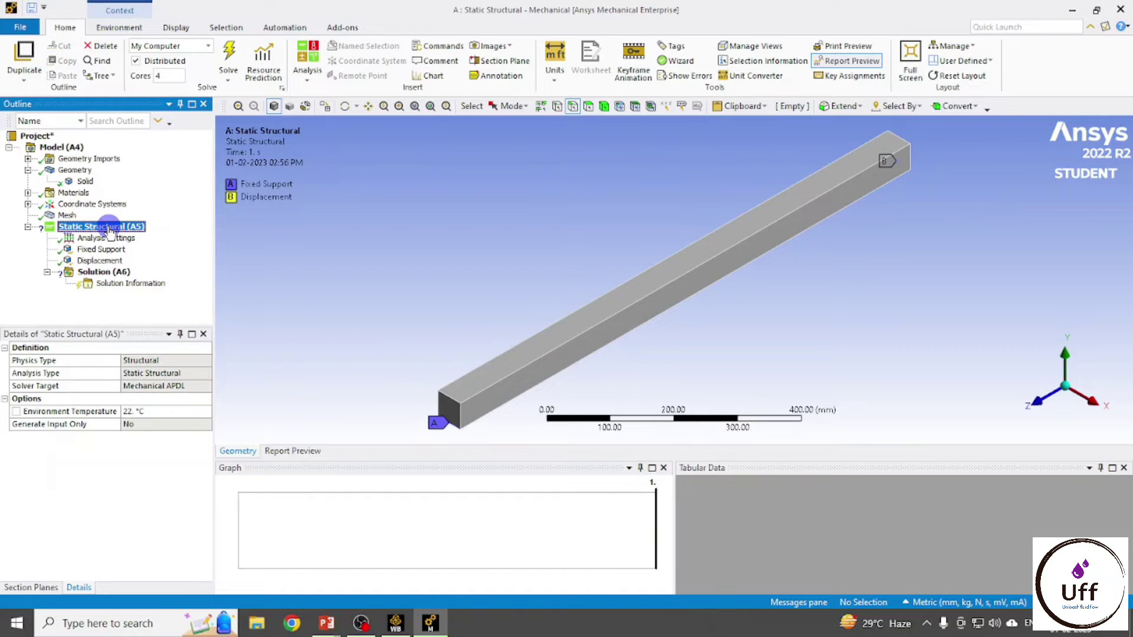
Insert a Force load and pick the beam's top face, then check the slides.
{"action": "right_click", "coordinate": [110, 230]}
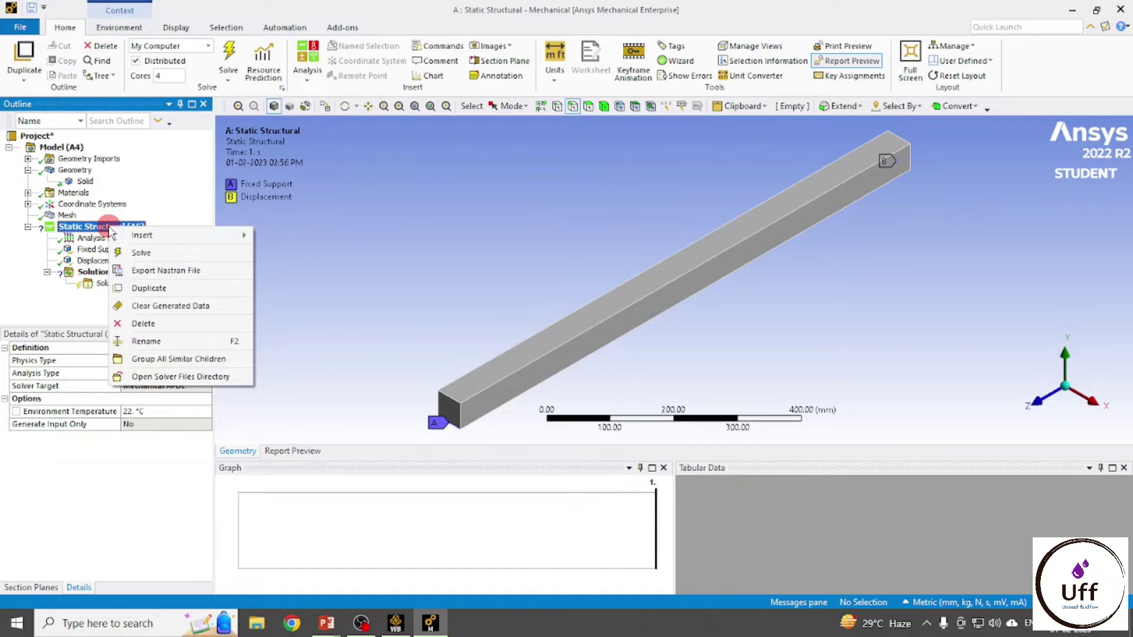
{"action": "mouse_move", "coordinate": [155, 235]}
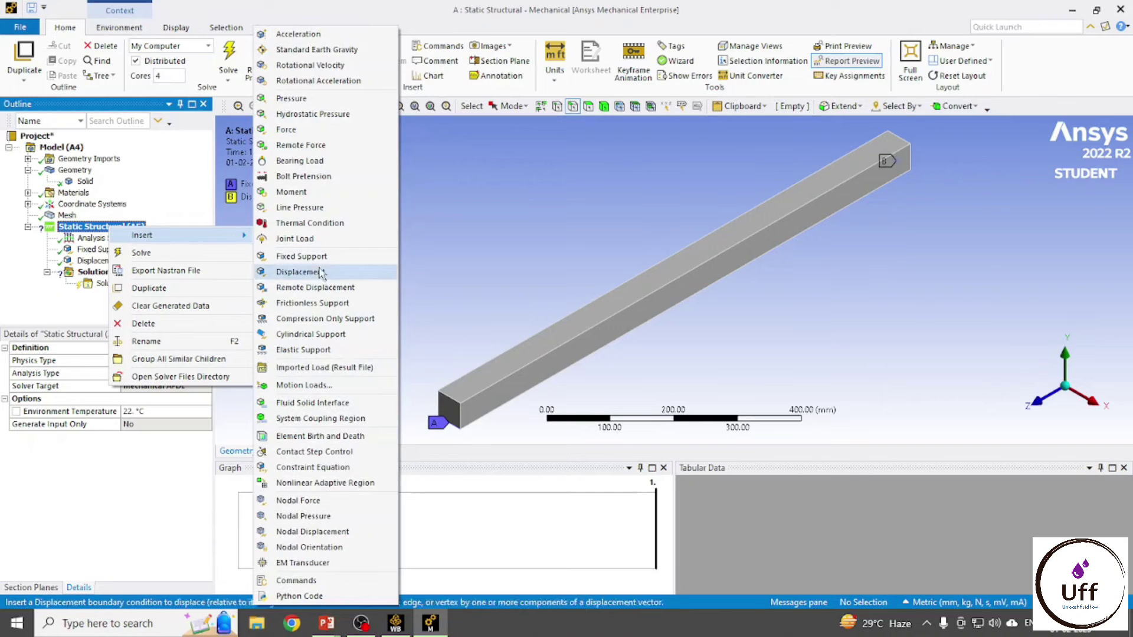
{"action": "left_click", "coordinate": [285, 131]}
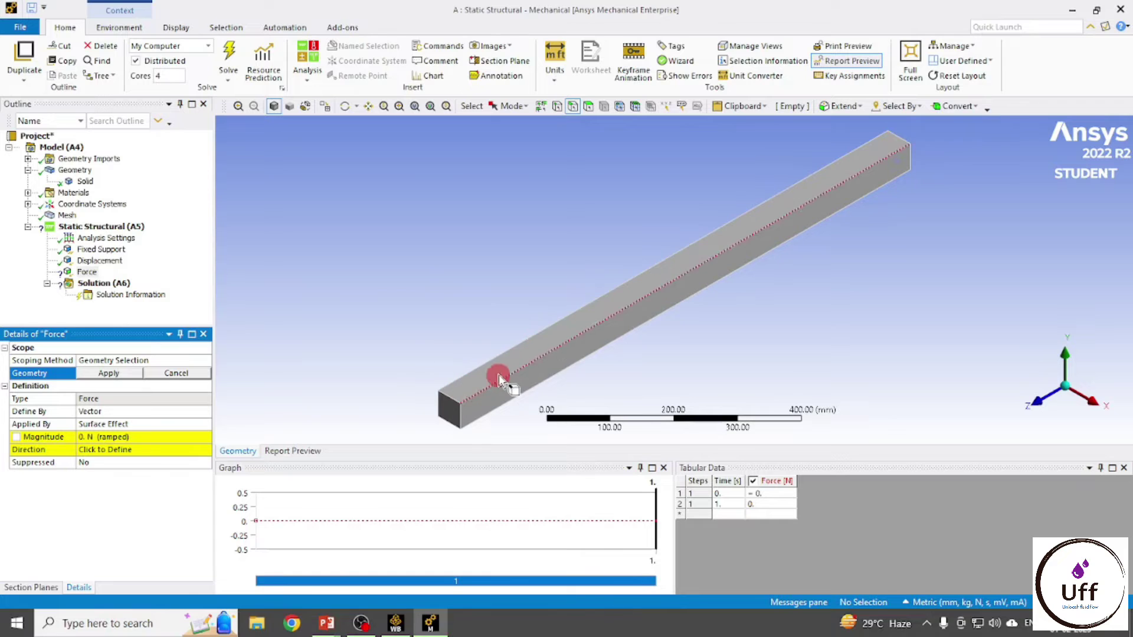
{"action": "left_click", "coordinate": [588, 108]}
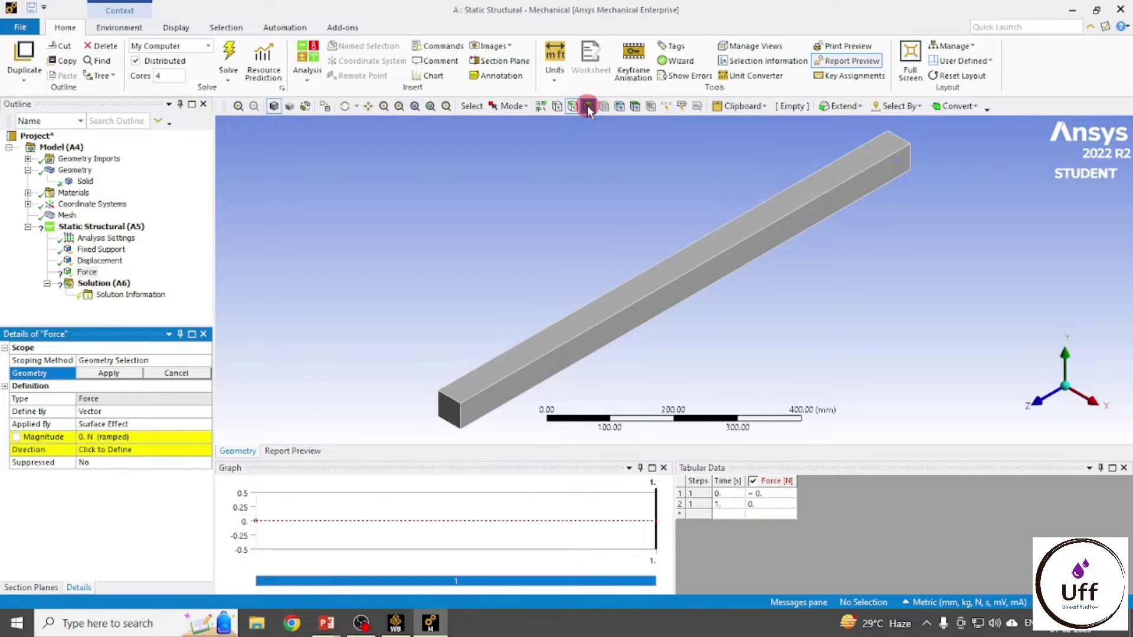
{"action": "left_click", "coordinate": [638, 295]}
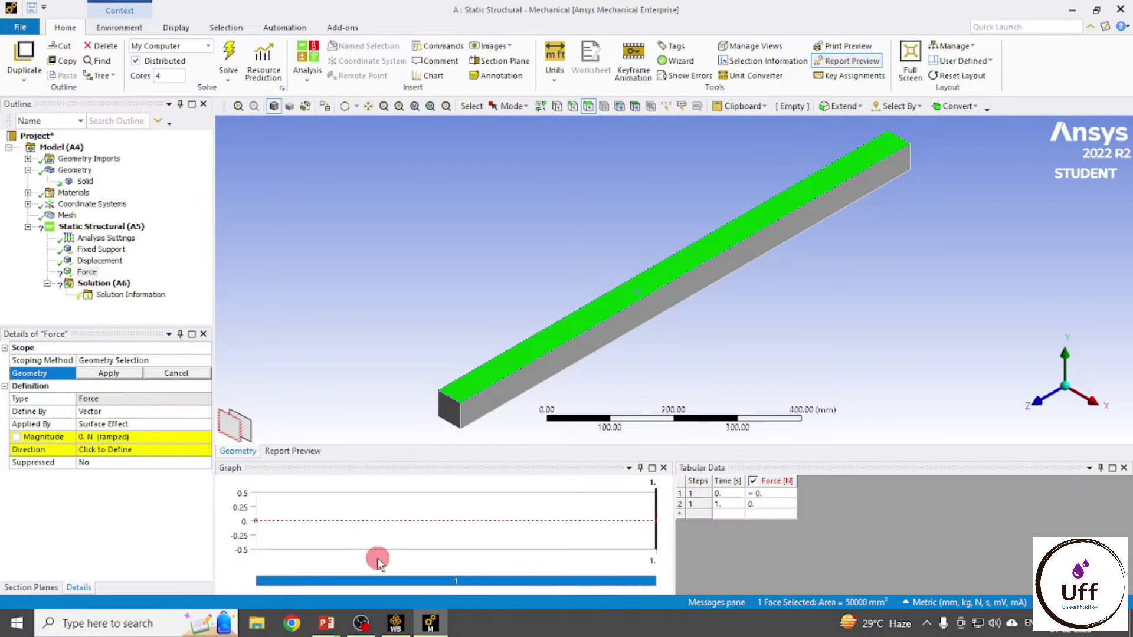
{"action": "key", "text": "alt+Tab"}
Define the Force by components on the top face with a Y component of -10000 N.
{"action": "left_click", "coordinate": [89, 438]}
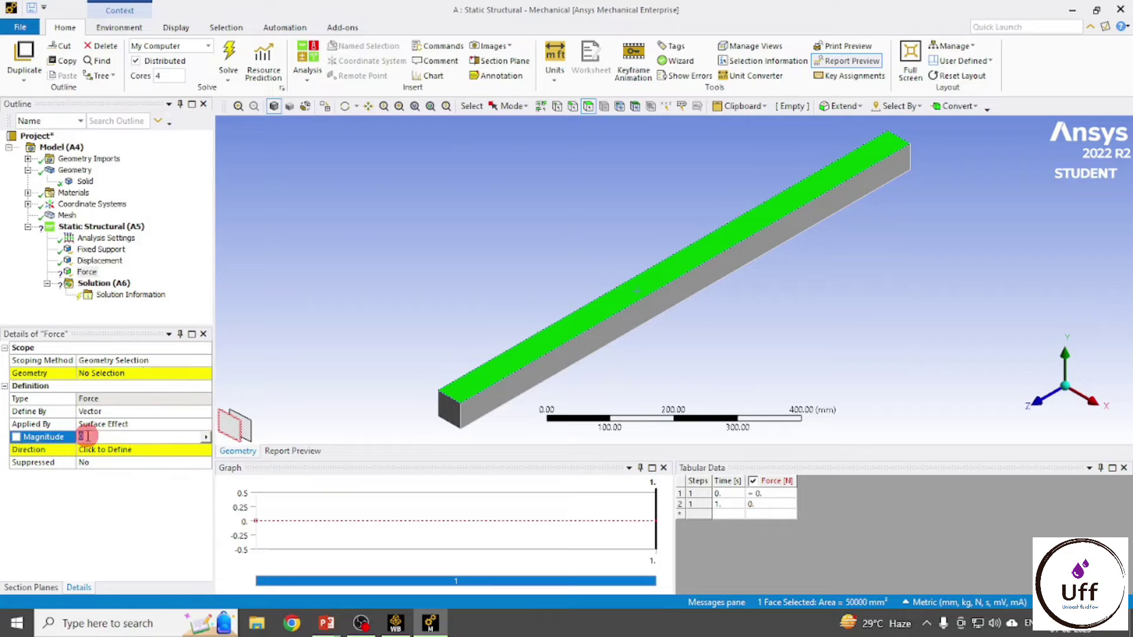
{"action": "left_click", "coordinate": [90, 412]}
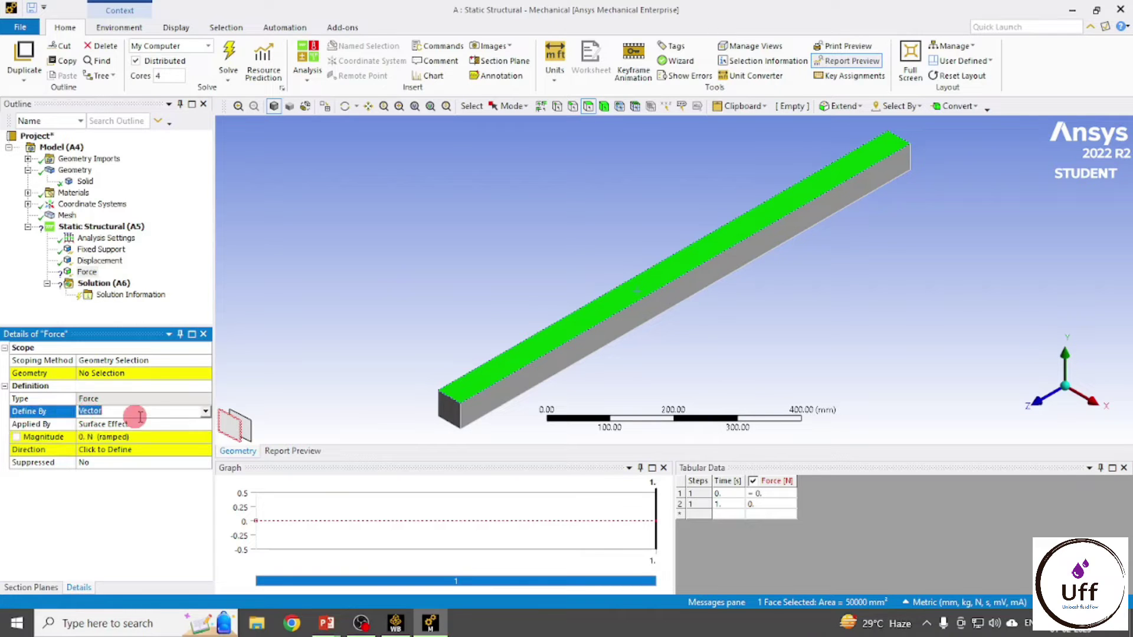
{"action": "left_click", "coordinate": [206, 411]}
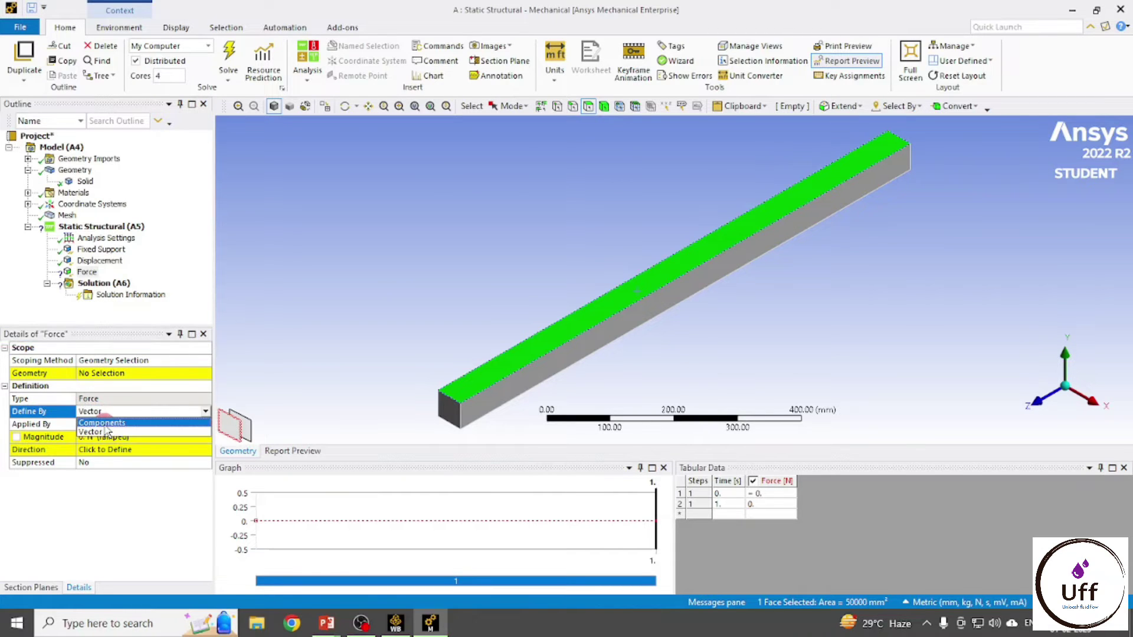
{"action": "left_click", "coordinate": [170, 424]}
{"action": "left_click", "coordinate": [99, 376]}
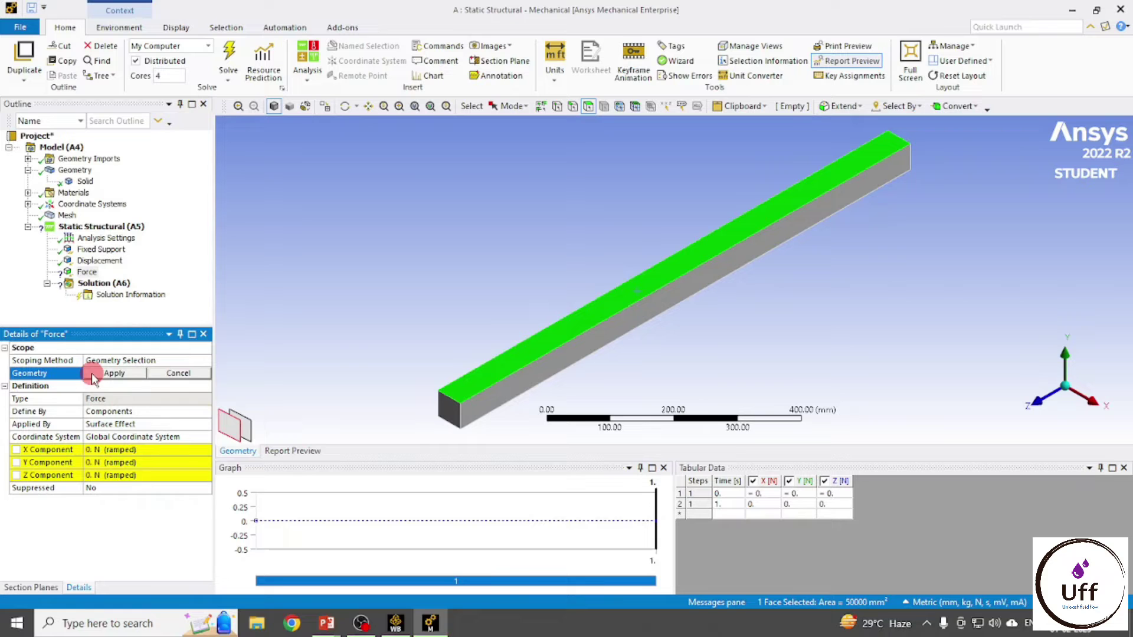
{"action": "left_click", "coordinate": [94, 375]}
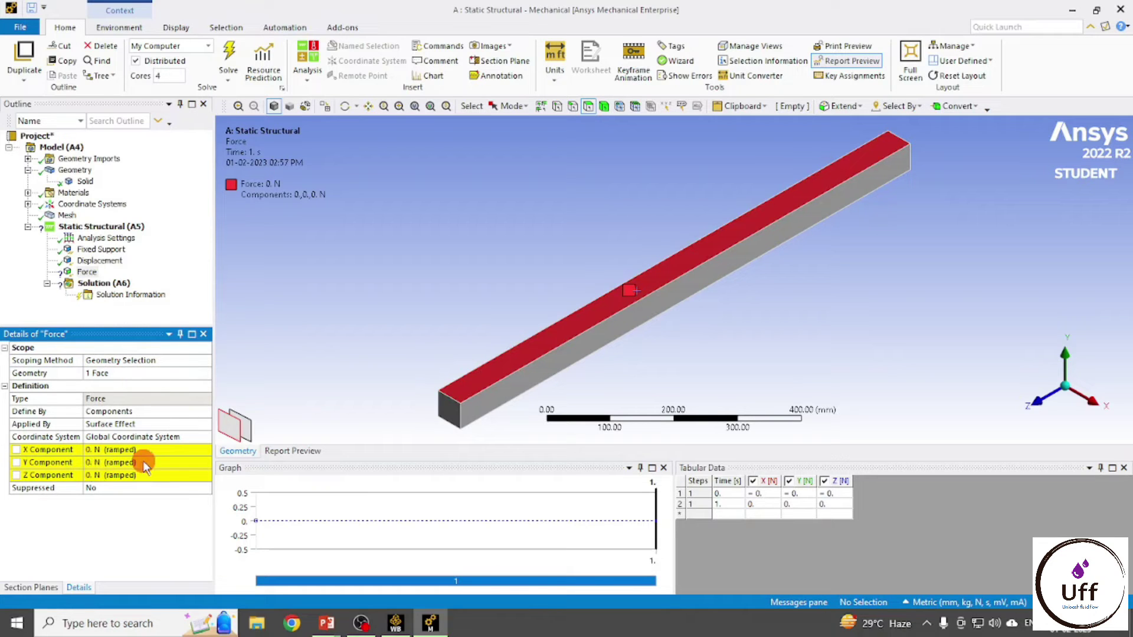
{"action": "left_click", "coordinate": [101, 463]}
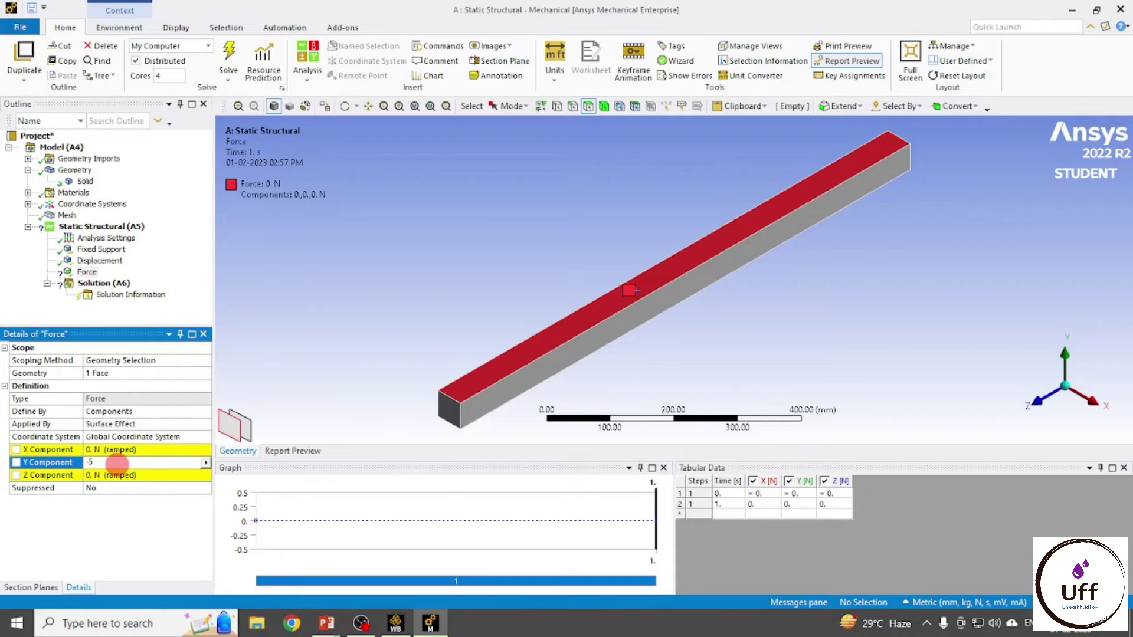
{"action": "left_click", "coordinate": [107, 534]}
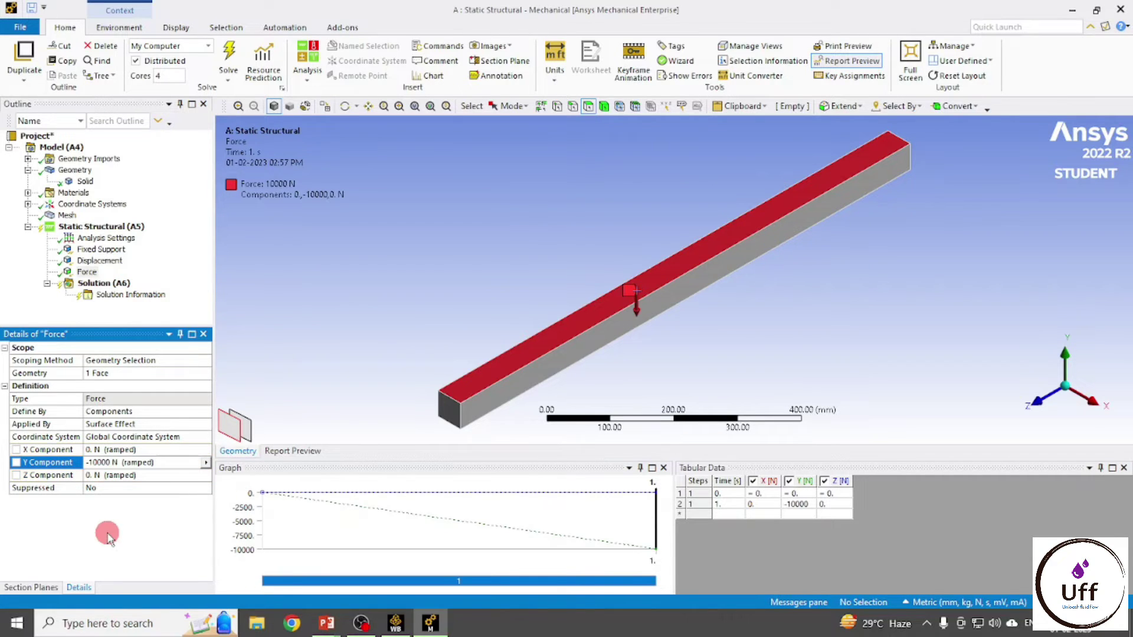
{"action": "left_click", "coordinate": [116, 284]}
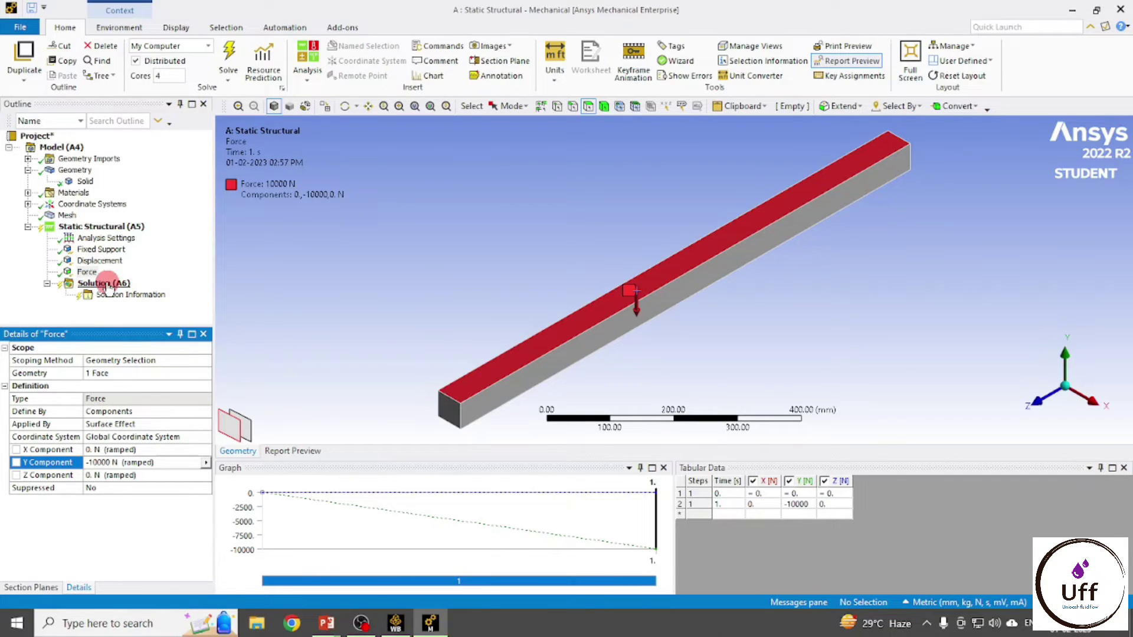
{"action": "left_click", "coordinate": [108, 285]}
Add a Directional Deformation result oriented along the Y axis.
{"action": "right_click", "coordinate": [109, 287]}
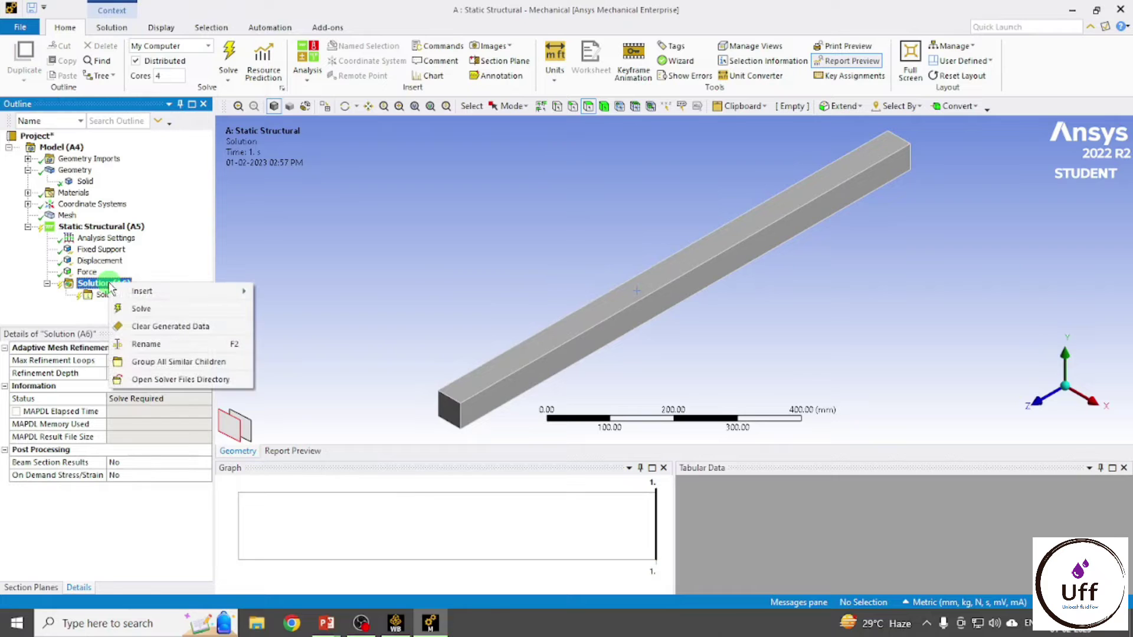
{"action": "mouse_move", "coordinate": [160, 296]}
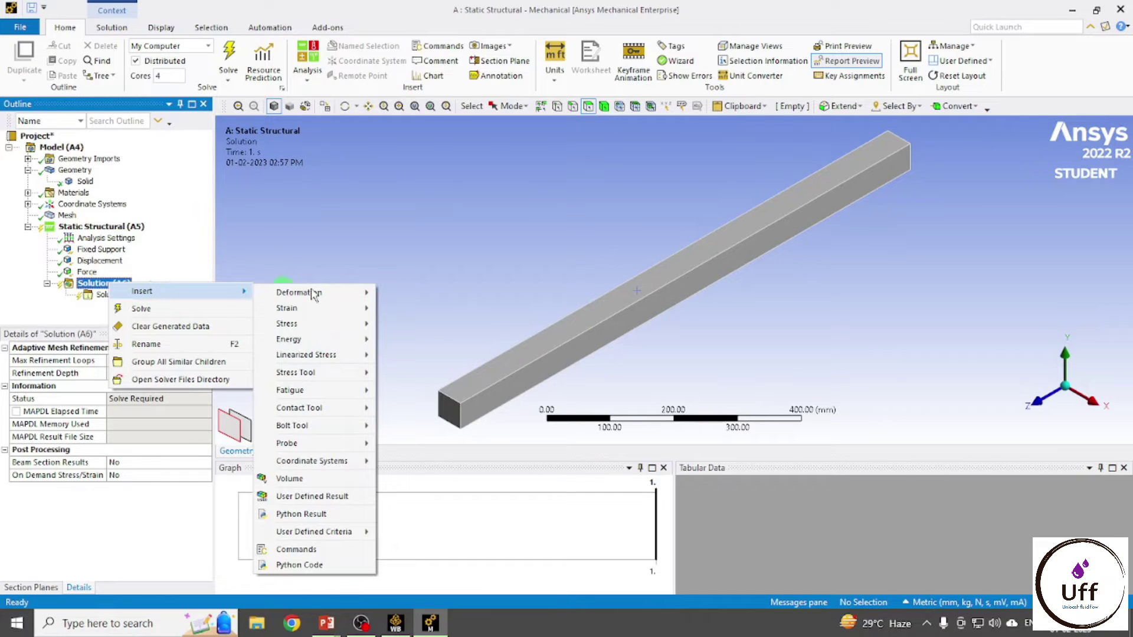
{"action": "mouse_move", "coordinate": [341, 296]}
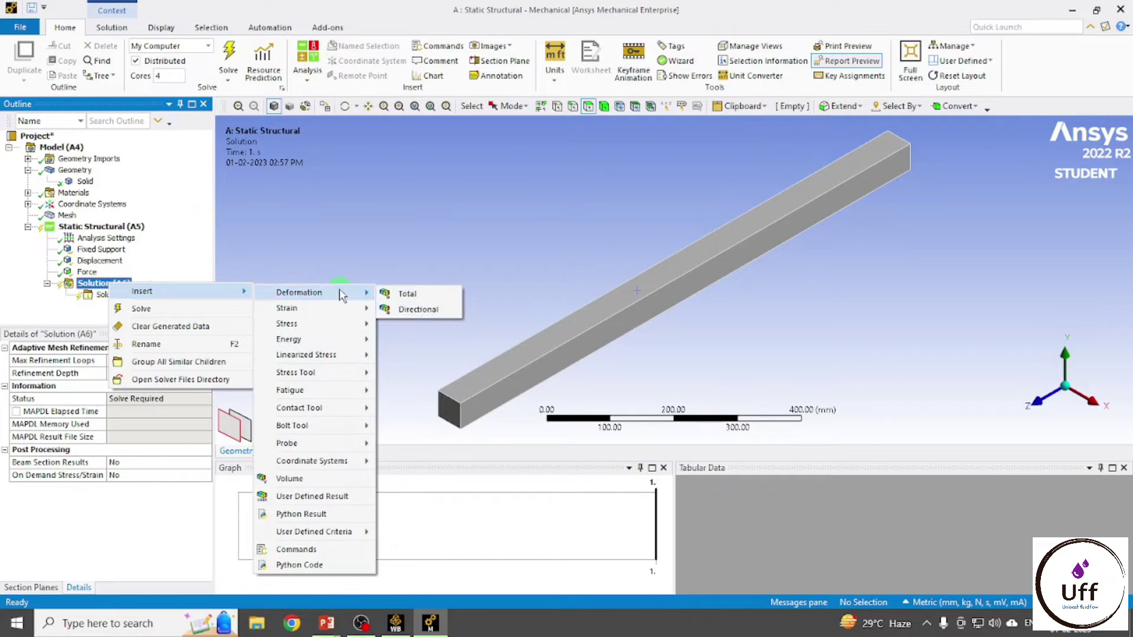
{"action": "left_click", "coordinate": [430, 309]}
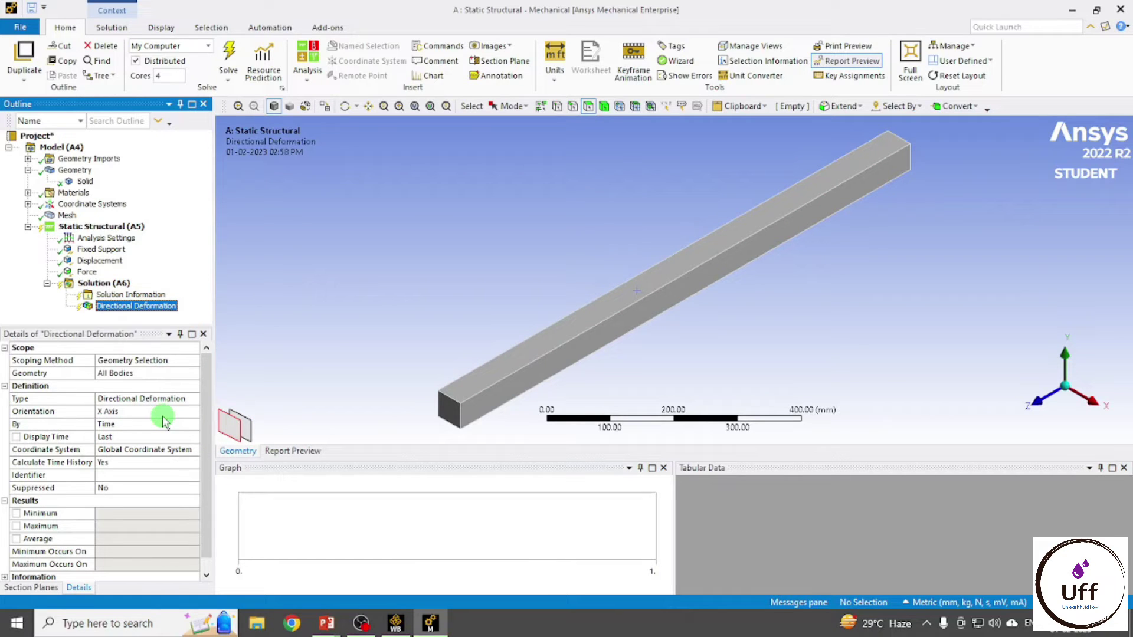
{"action": "left_click", "coordinate": [112, 411]}
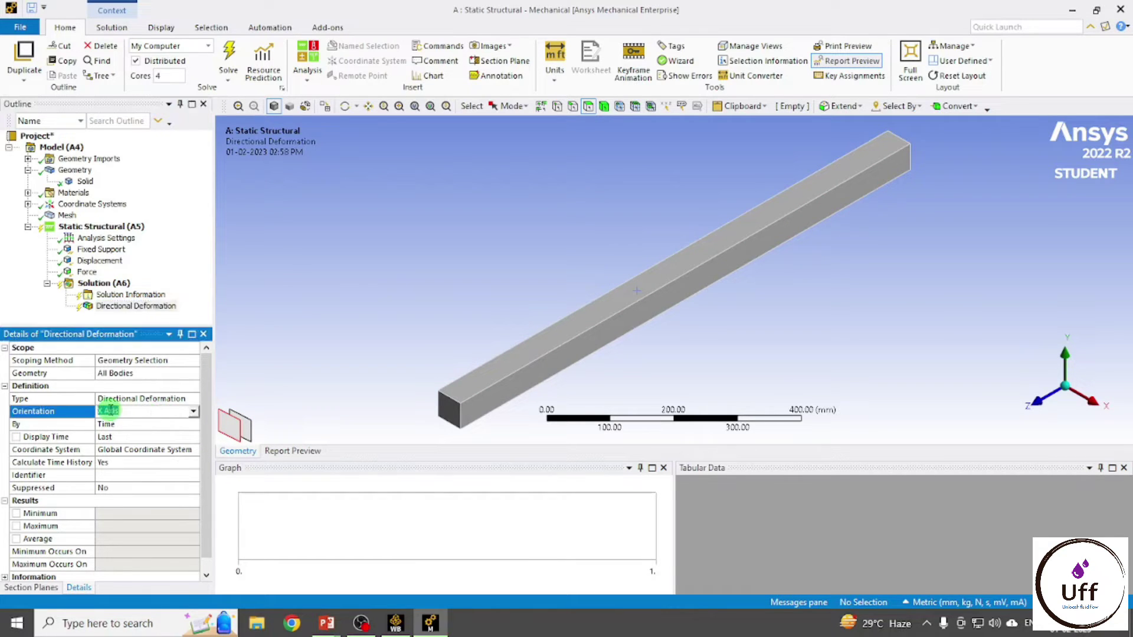
{"action": "left_click", "coordinate": [194, 412]}
{"action": "left_click", "coordinate": [139, 433]}
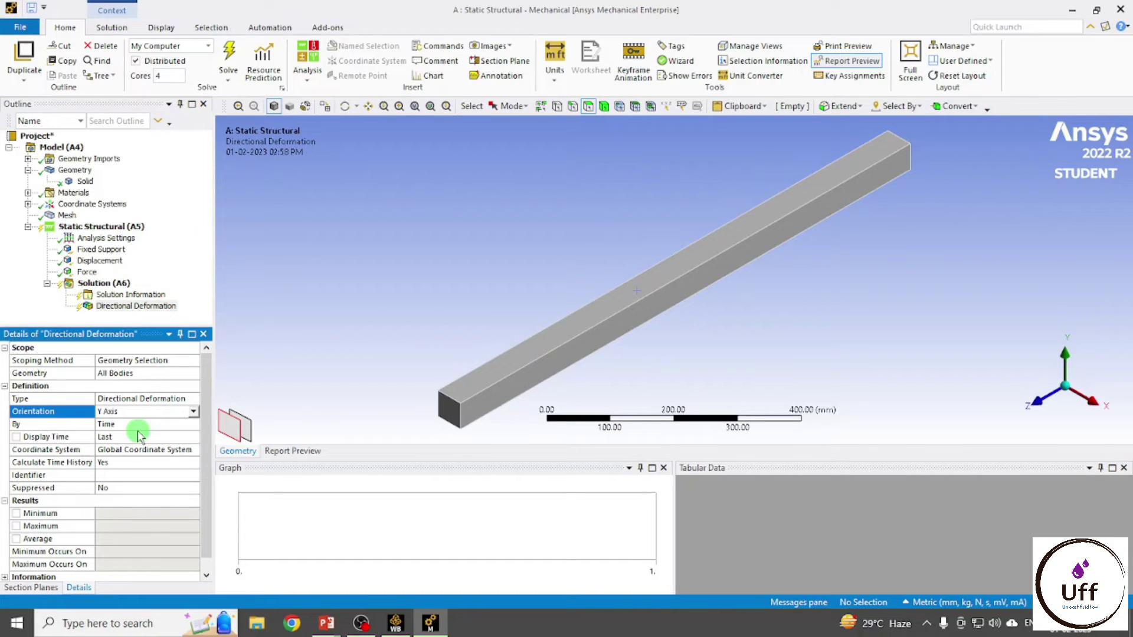
Add an Equivalent (von-Mises) Stress result to the Solution.
{"action": "right_click", "coordinate": [93, 284]}
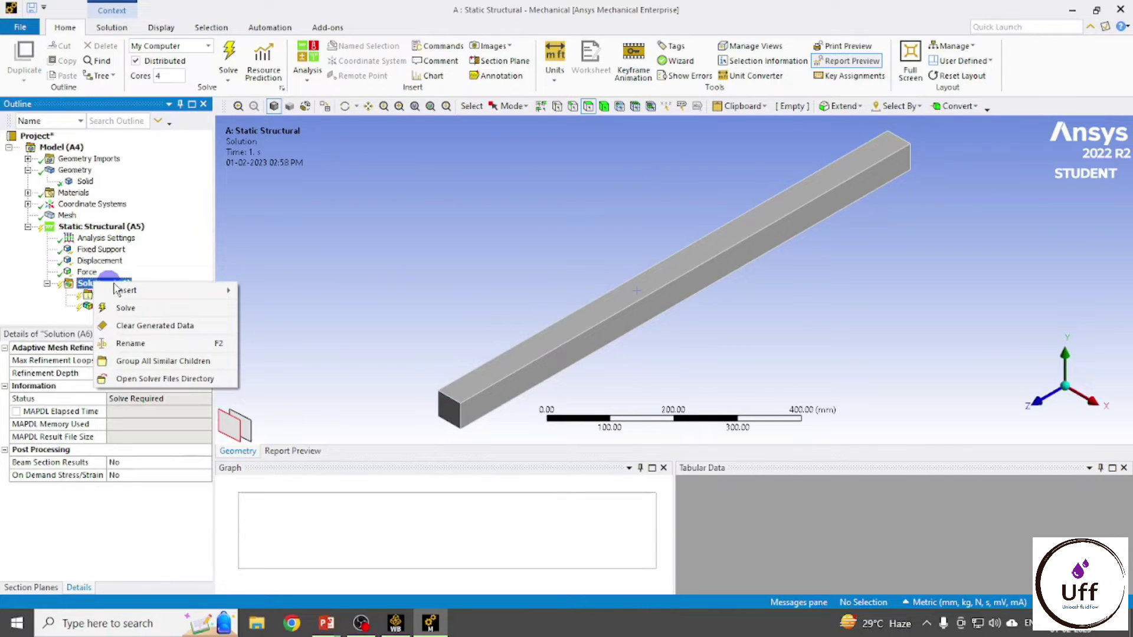
{"action": "mouse_move", "coordinate": [124, 290]}
{"action": "mouse_move", "coordinate": [285, 327]}
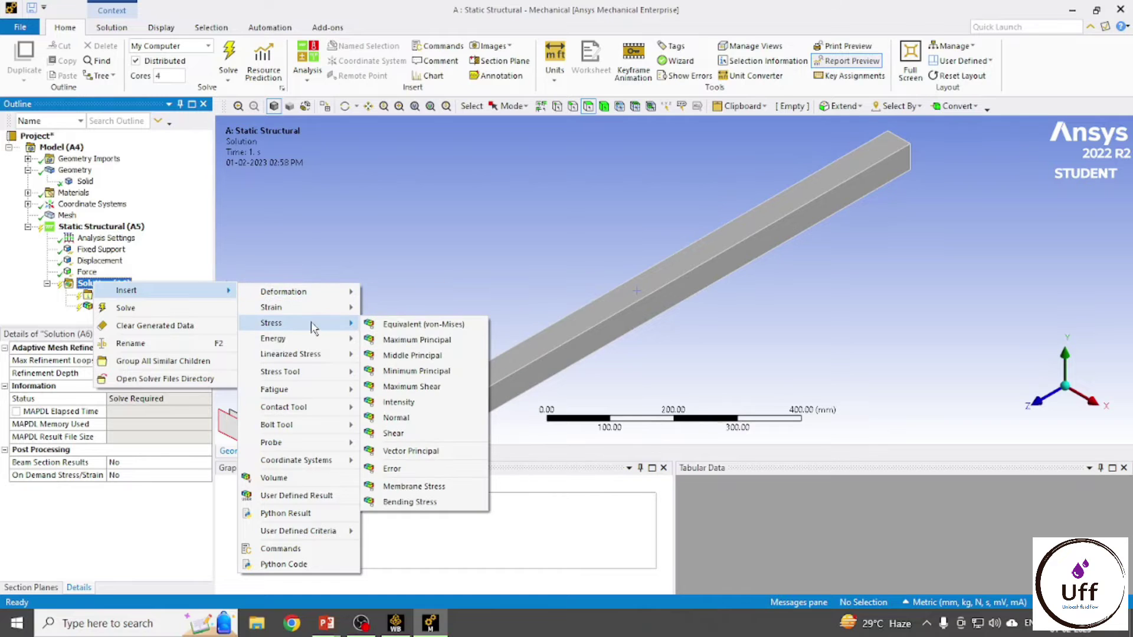
{"action": "left_click", "coordinate": [429, 325]}
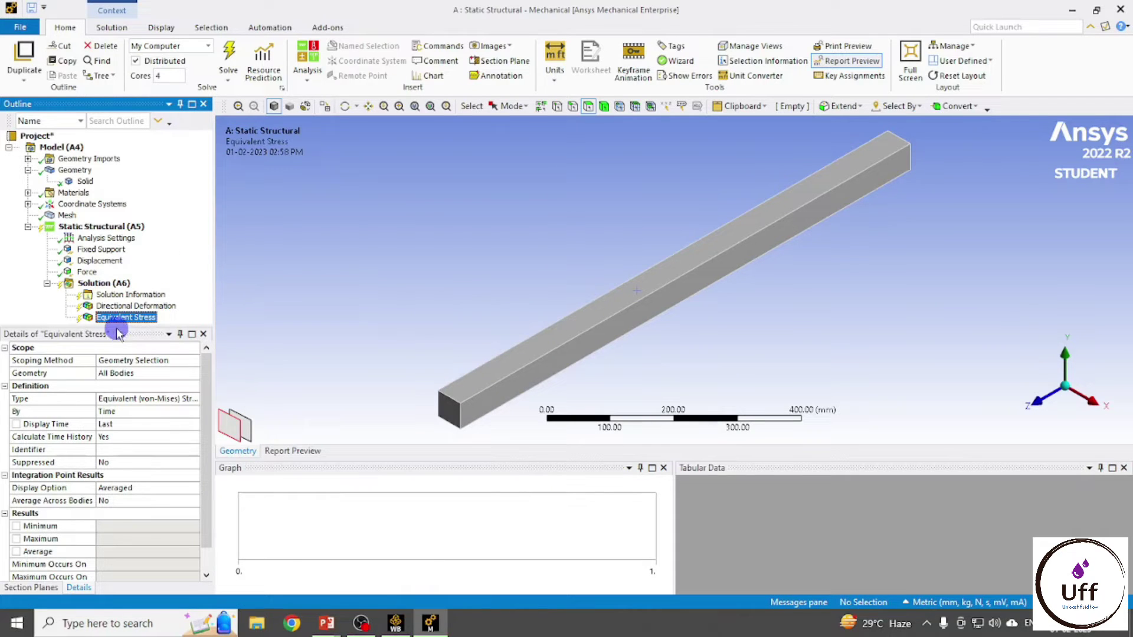
{"action": "left_click_drag", "start_coordinate": [114, 324], "coordinate": [141, 361]}
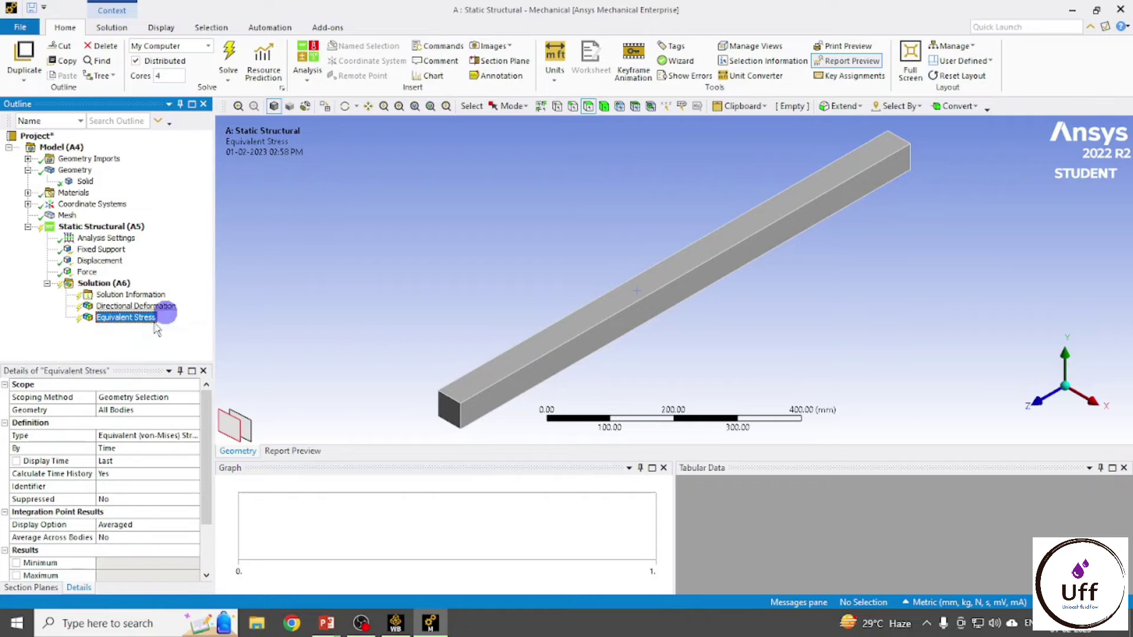
{"action": "left_click", "coordinate": [102, 285]}
Solve the model and display the Y Directional Deformation, minimum -1.2603 mm.
{"action": "right_click", "coordinate": [101, 284]}
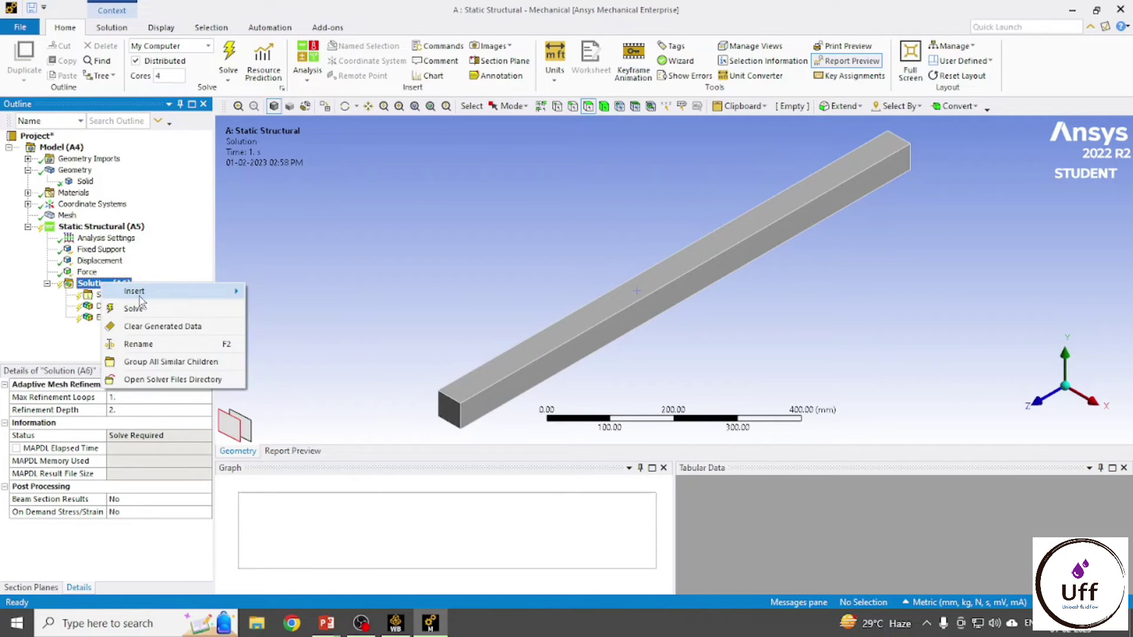
{"action": "left_click", "coordinate": [144, 305]}
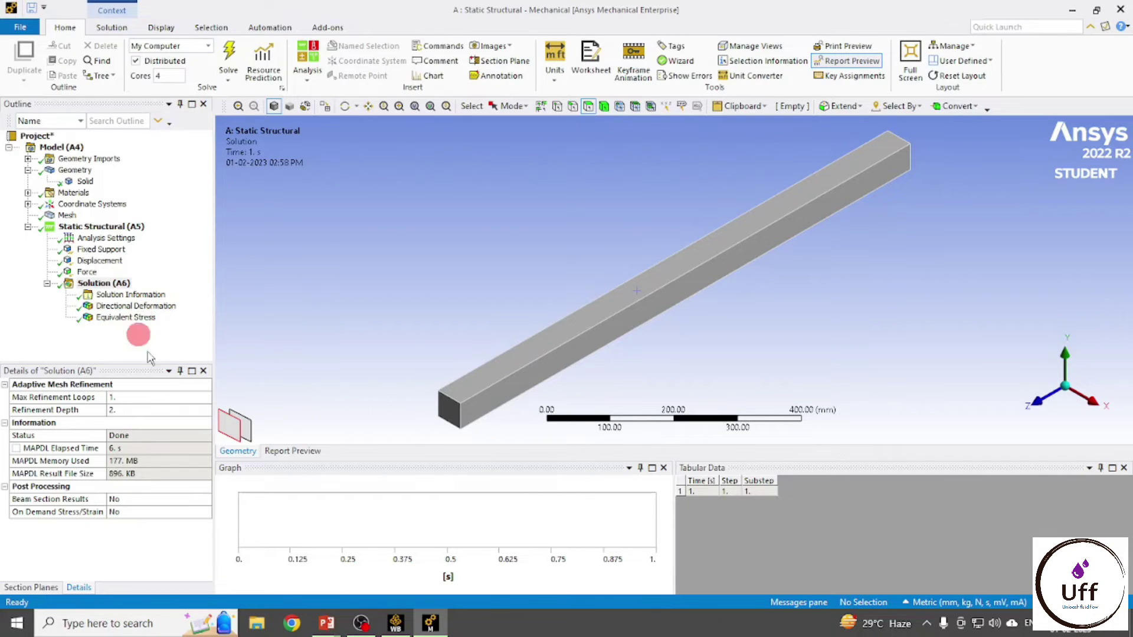
{"action": "left_click", "coordinate": [134, 307]}
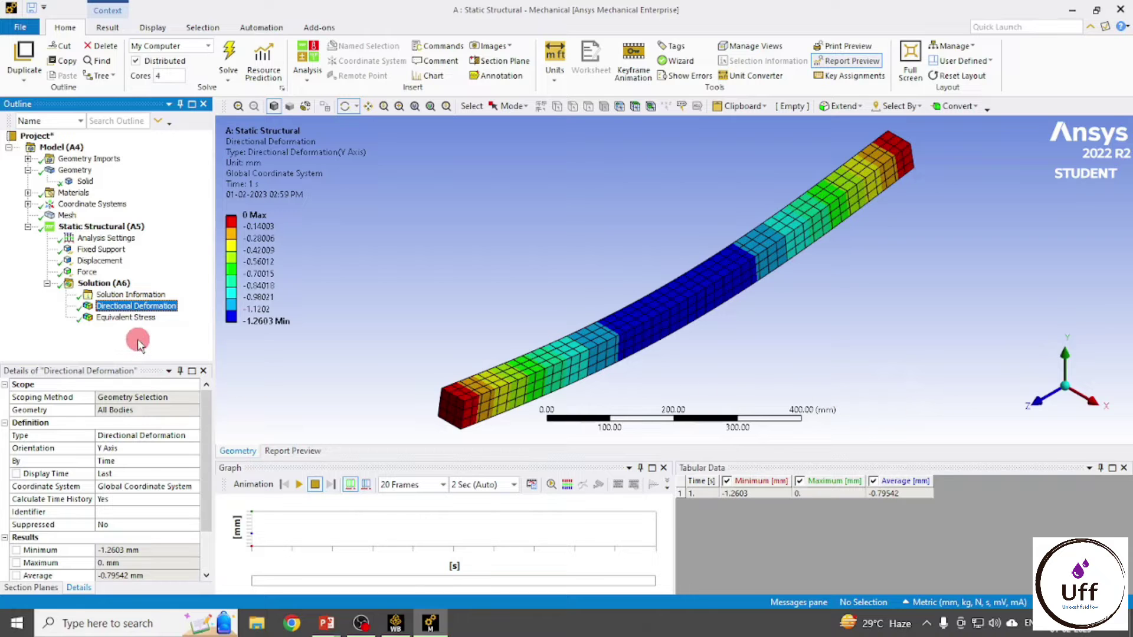
View the beam side-on along X and play the deformation animation.
{"action": "left_click", "coordinate": [1092, 401]}
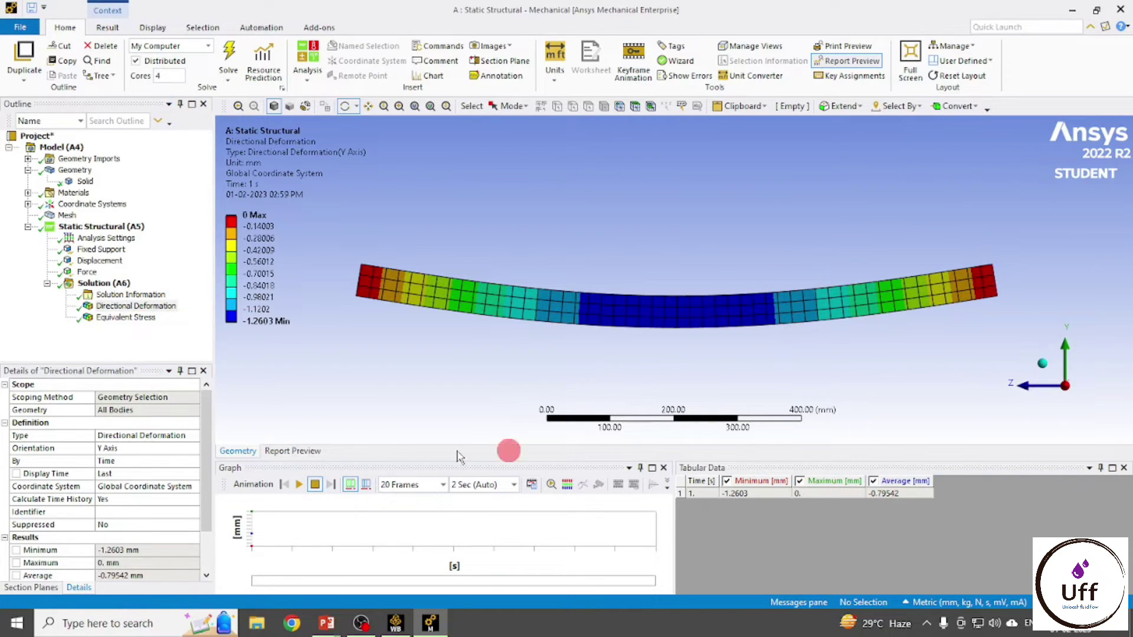
{"action": "left_click", "coordinate": [300, 485]}
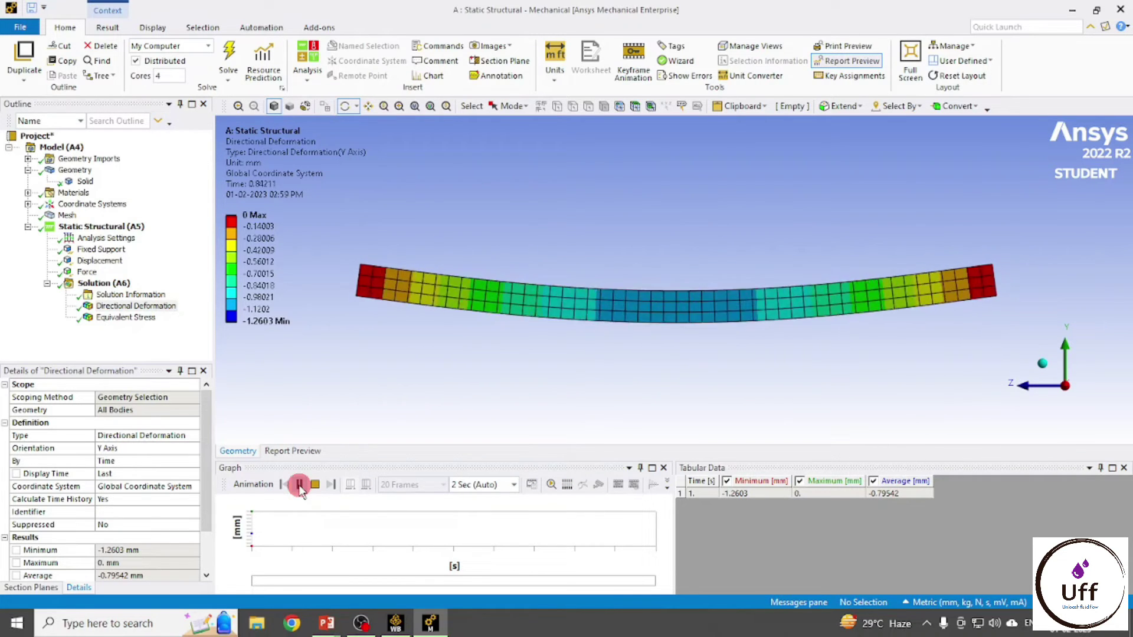
{"action": "left_click", "coordinate": [299, 485]}
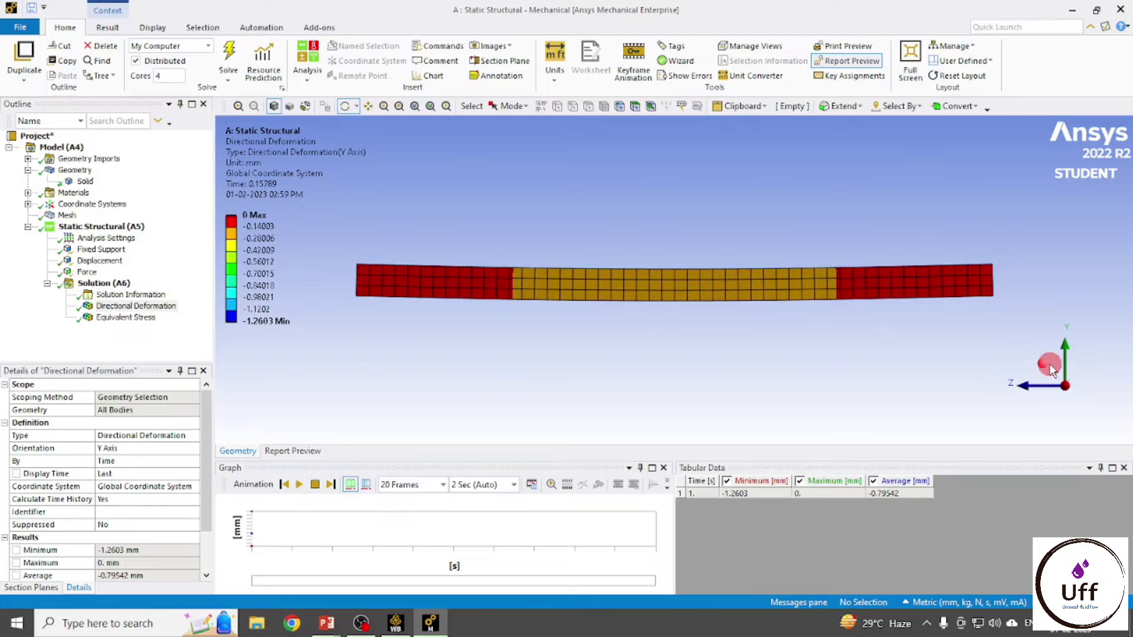
{"action": "left_click", "coordinate": [1051, 367]}
{"action": "left_click", "coordinate": [317, 486]}
{"action": "left_click", "coordinate": [300, 485]}
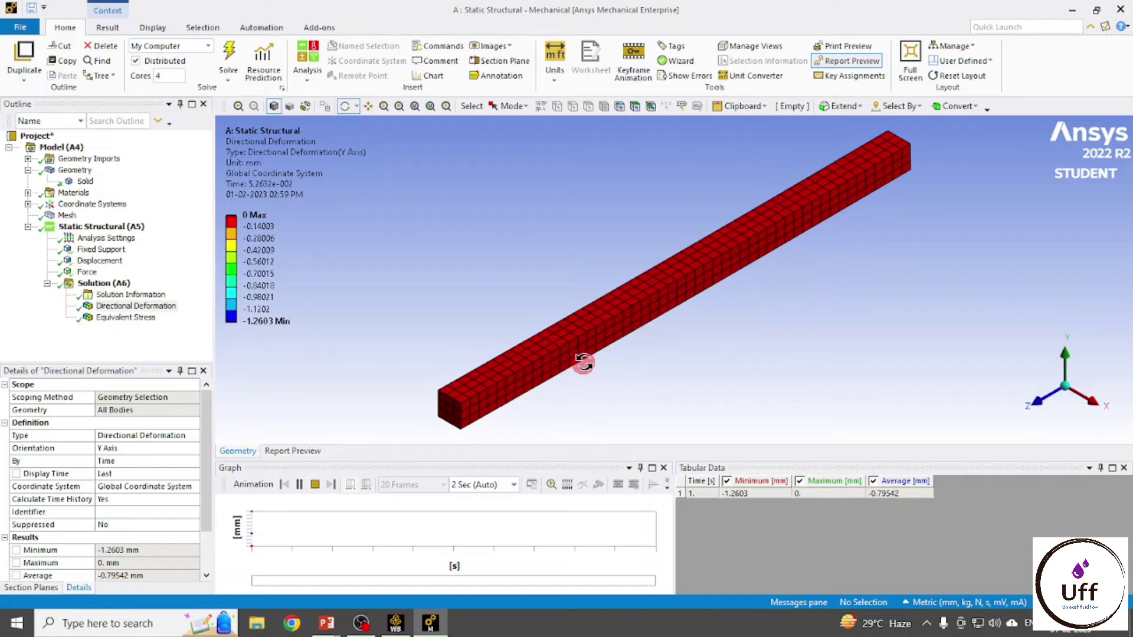
Set result edges to No WireFrame and show the undeformed model overlay.
{"action": "left_click", "coordinate": [107, 28]}
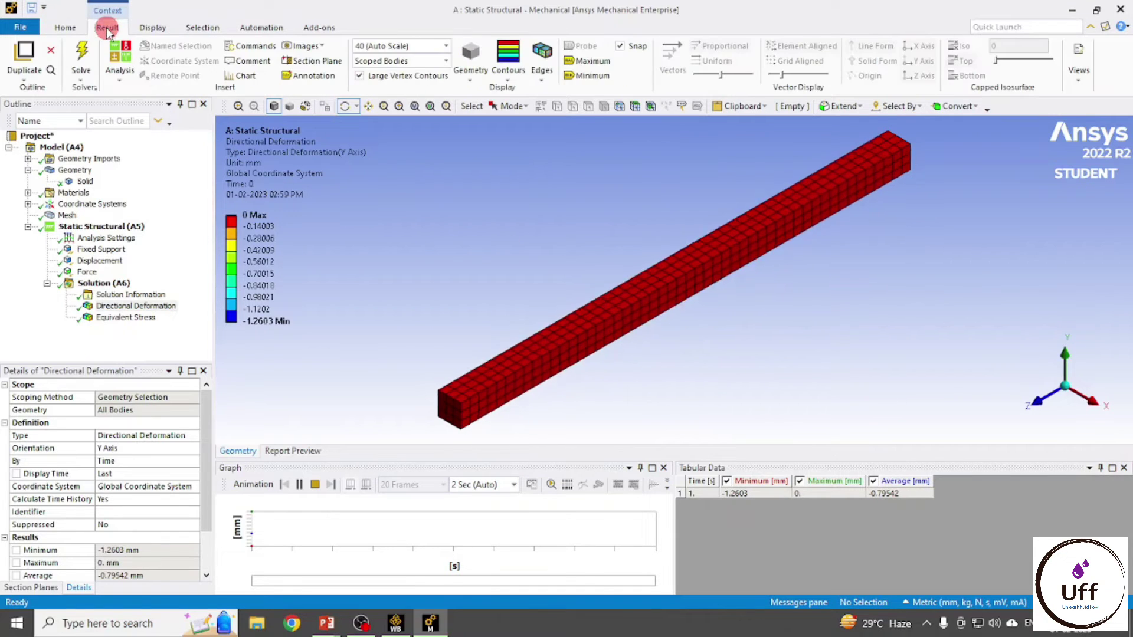
{"action": "left_click", "coordinate": [545, 68]}
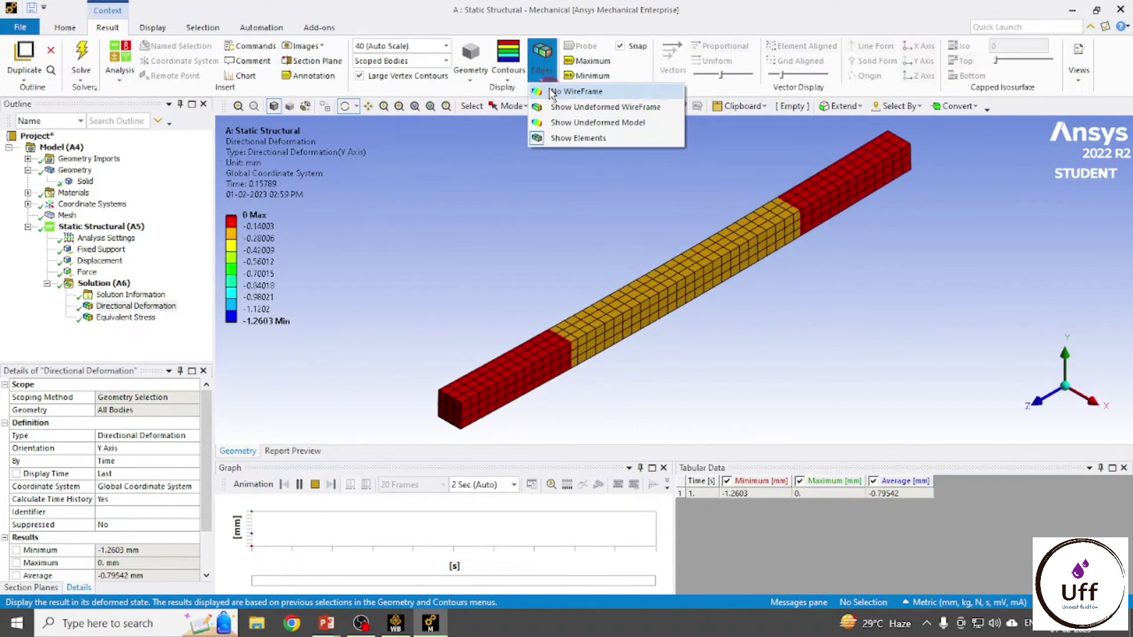
{"action": "left_click", "coordinate": [570, 91]}
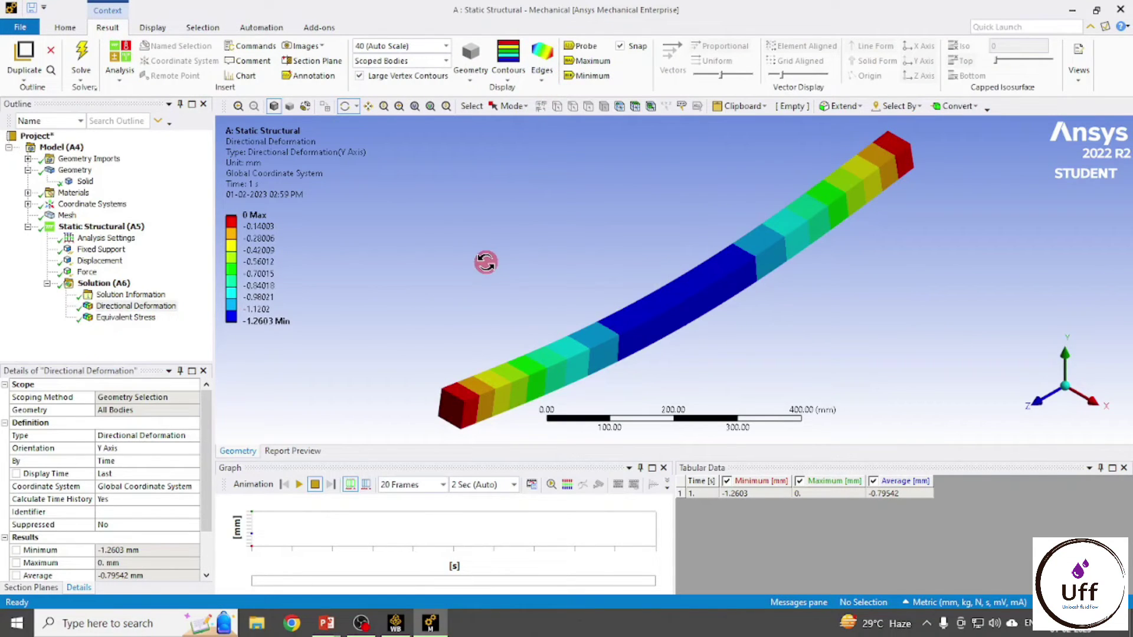
{"action": "left_click", "coordinate": [543, 69]}
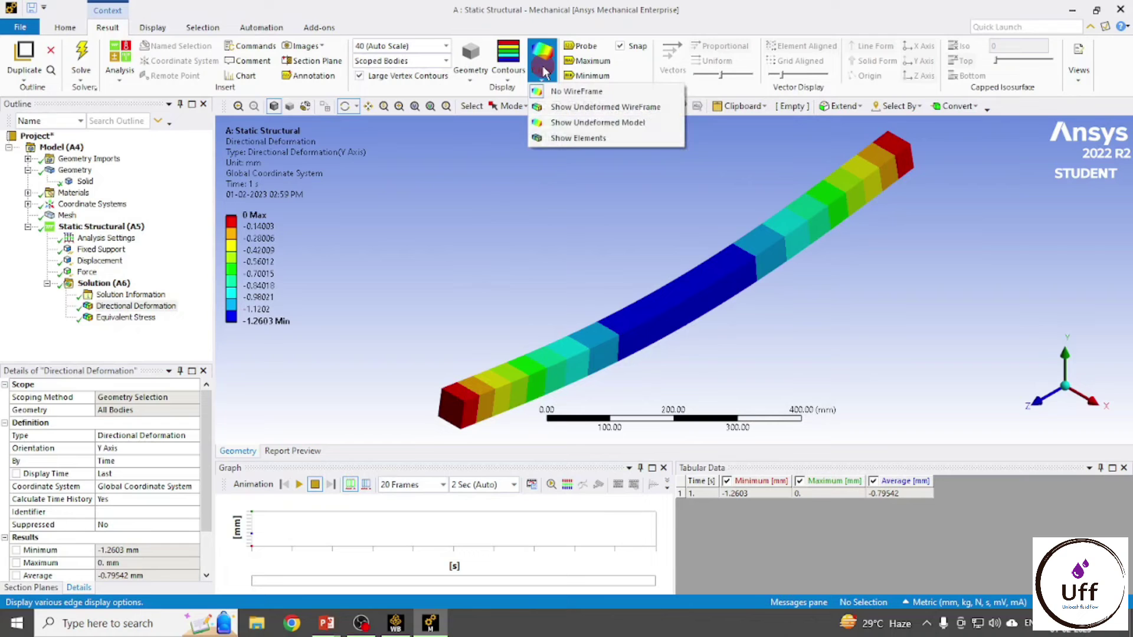
{"action": "left_click", "coordinate": [563, 123]}
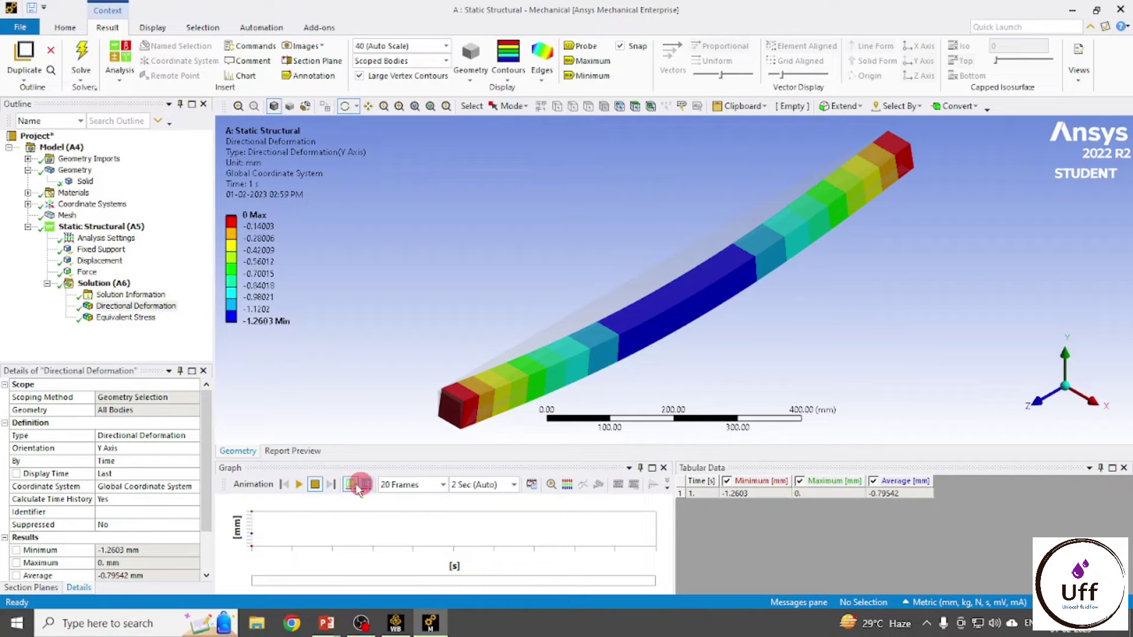
Play and pause the animation, then display the Equivalent Stress result peaking at 60.04 MPa.
{"action": "left_click", "coordinate": [300, 485]}
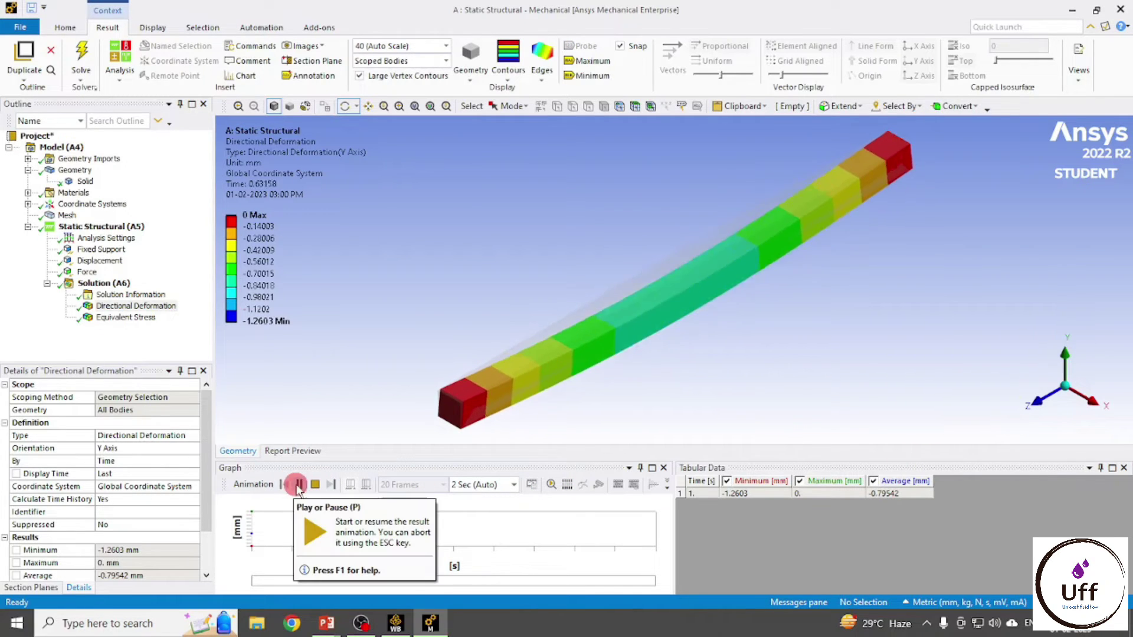
{"action": "left_click", "coordinate": [299, 485]}
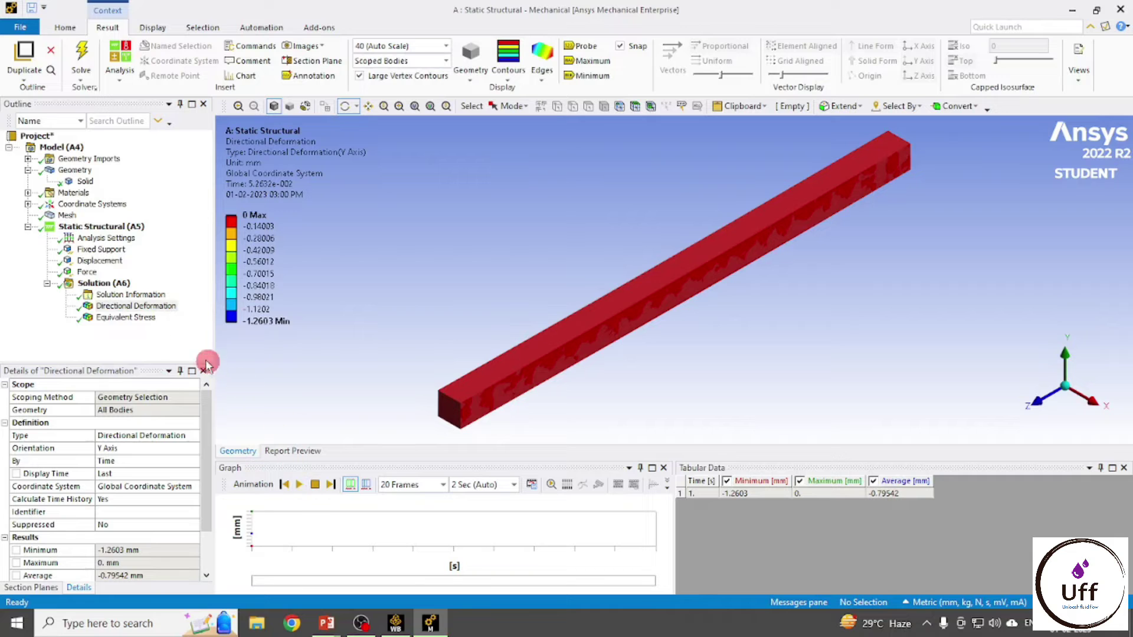
{"action": "left_click", "coordinate": [121, 324]}
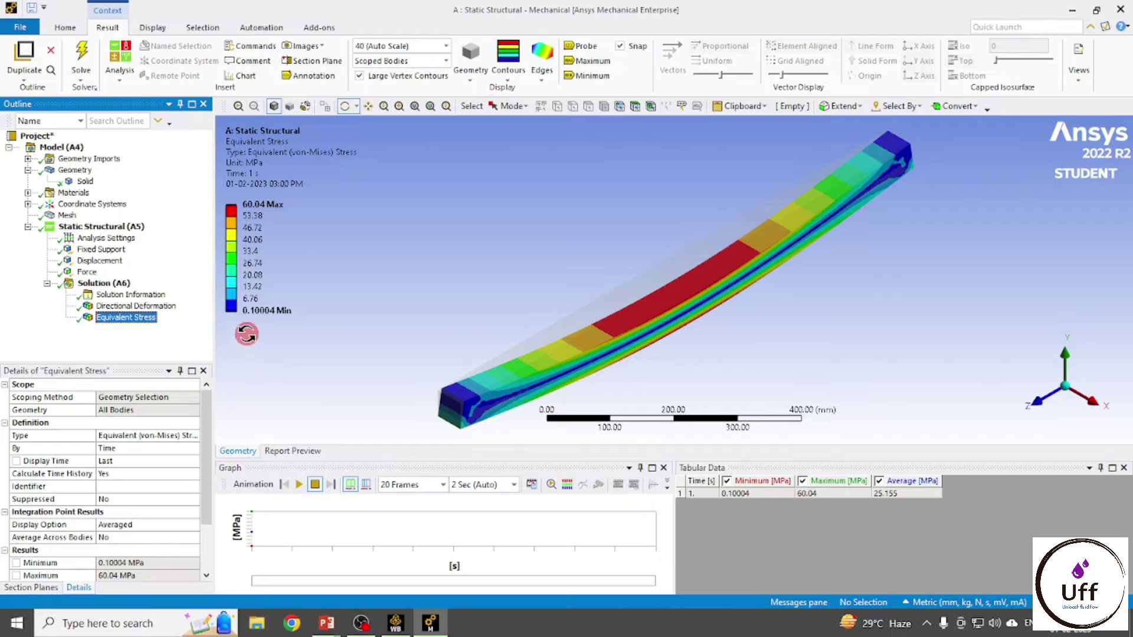
{"action": "left_click", "coordinate": [1088, 400]}
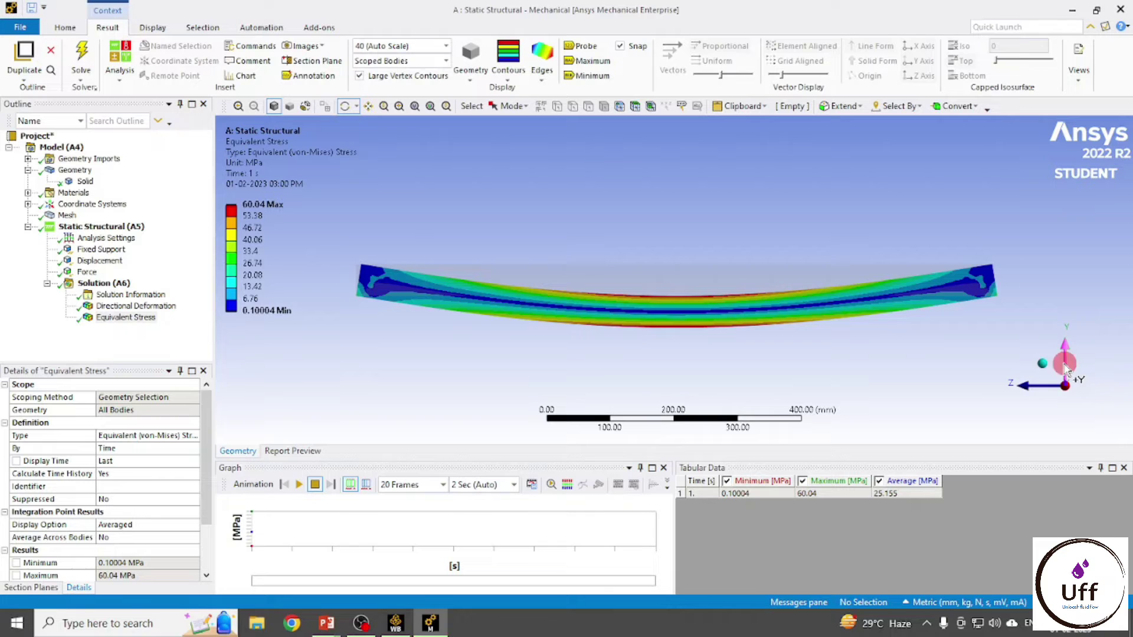
{"action": "left_click", "coordinate": [1042, 363]}
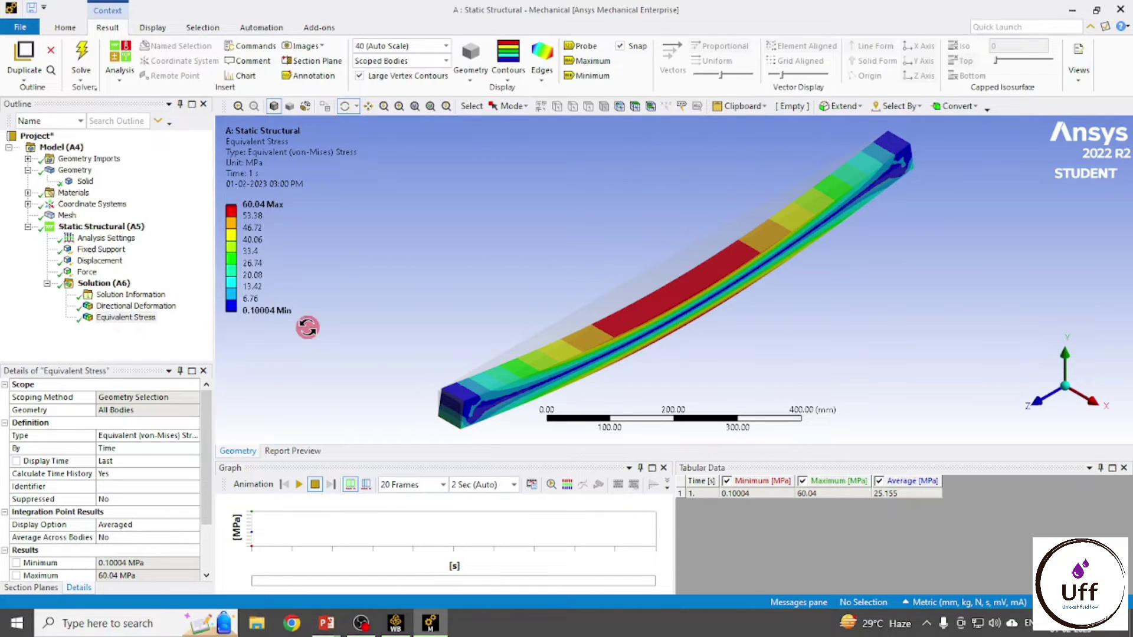
{"action": "left_click", "coordinate": [69, 155]}
Insert a construction-geometry Path with its End Z set to 1000 mm.
{"action": "right_click", "coordinate": [68, 147]}
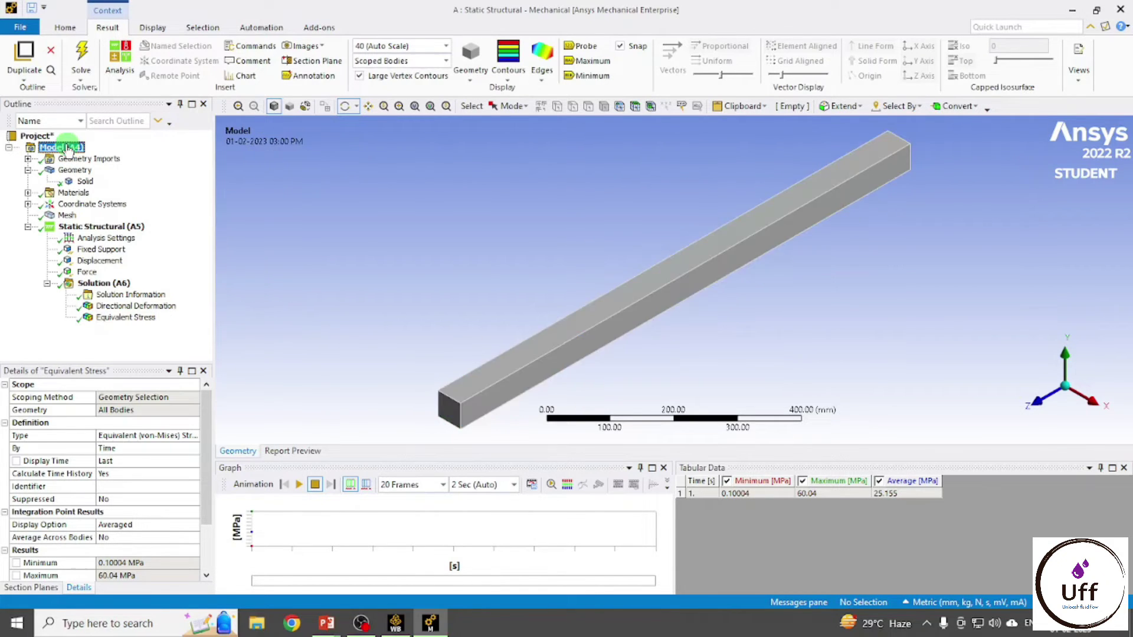
{"action": "mouse_move", "coordinate": [142, 156]}
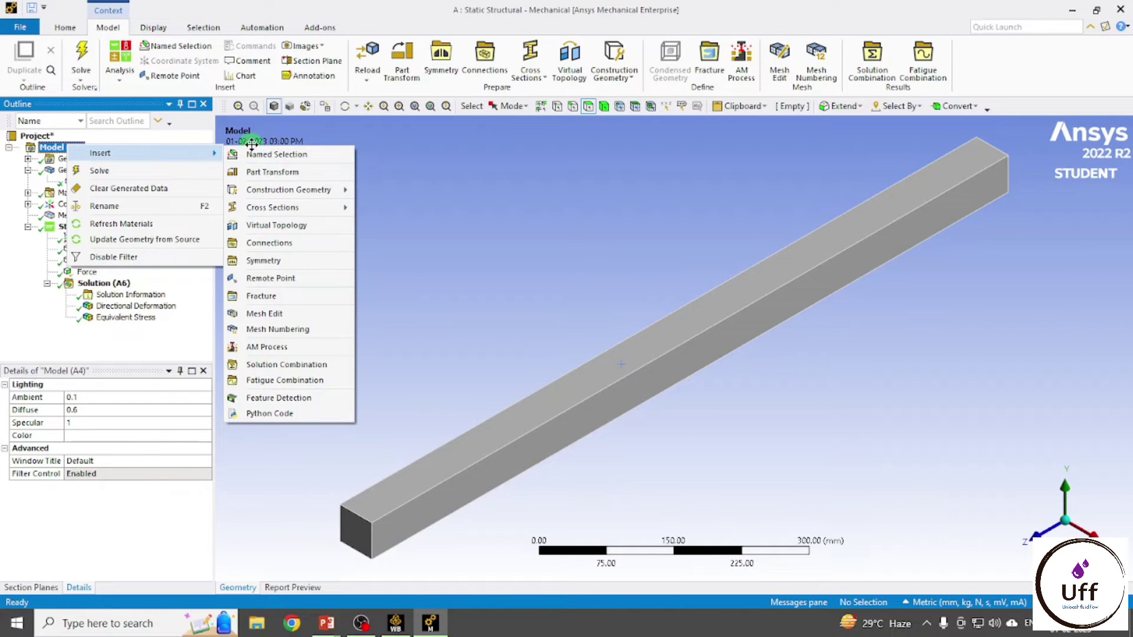
{"action": "mouse_move", "coordinate": [300, 191]}
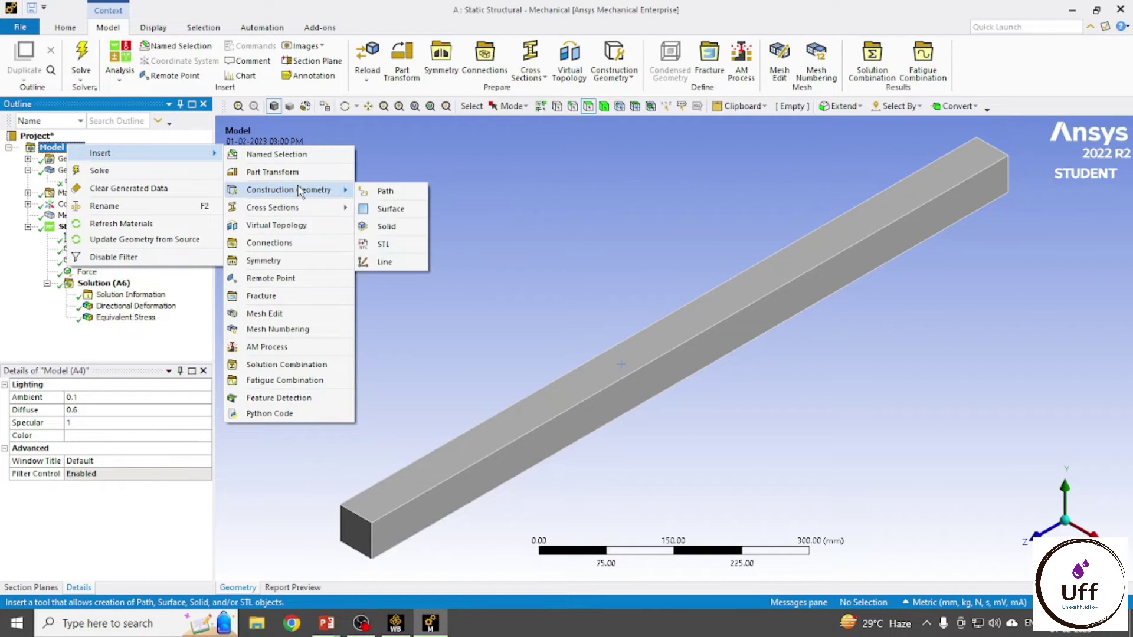
{"action": "left_click", "coordinate": [390, 192]}
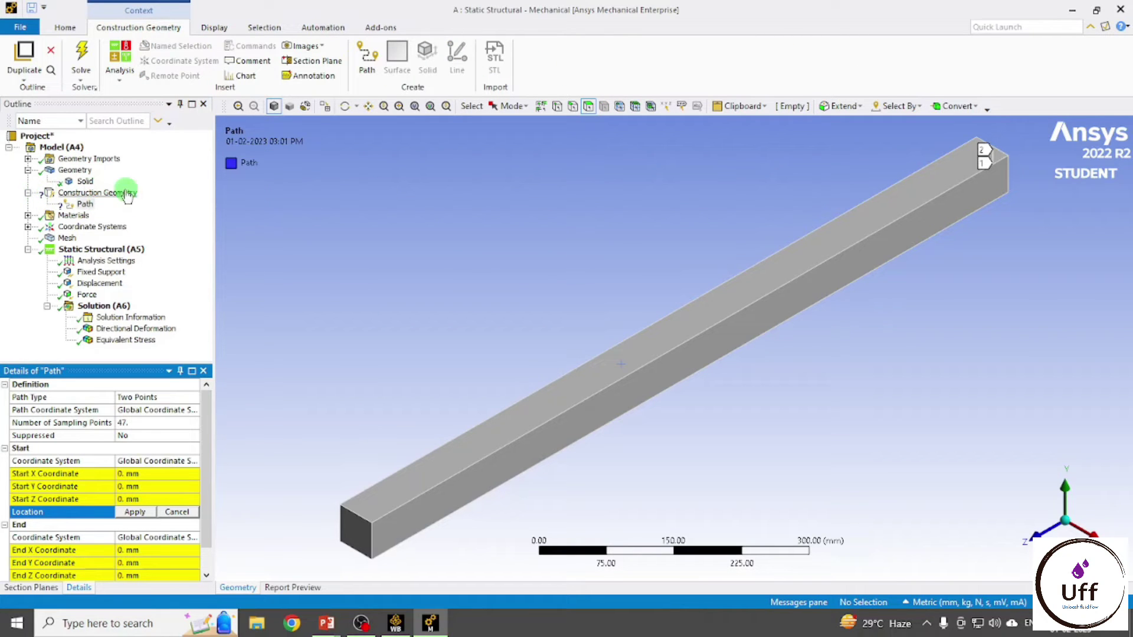
{"action": "left_click", "coordinate": [87, 206]}
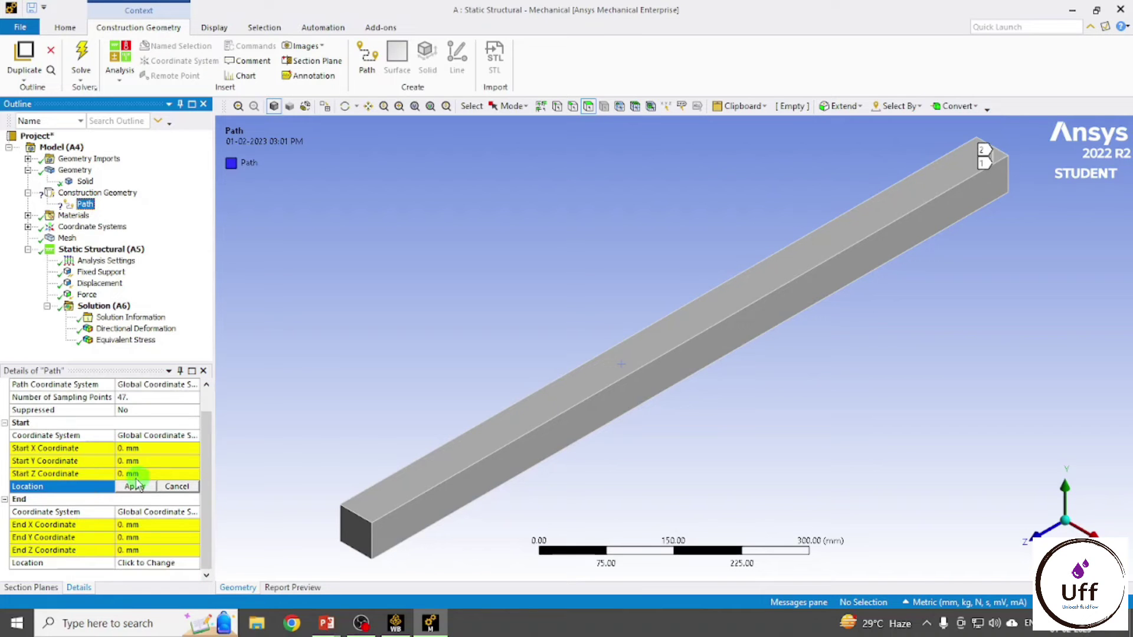
{"action": "scroll", "coordinate": [89, 482], "scroll_direction": "down", "scroll_amount": 1}
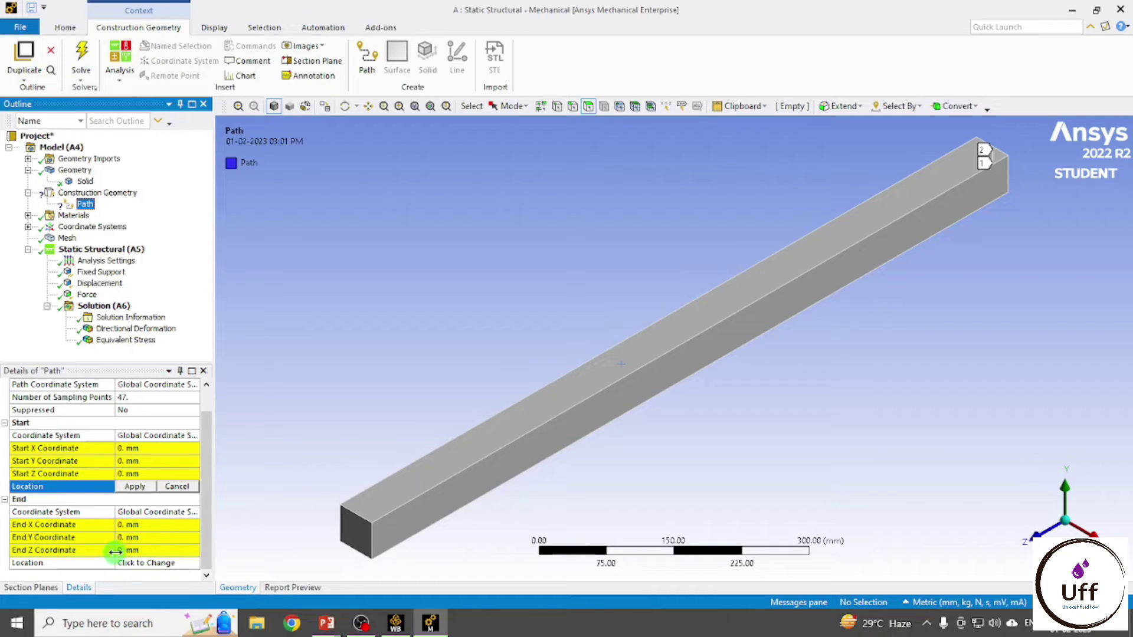
{"action": "left_click", "coordinate": [133, 551]}
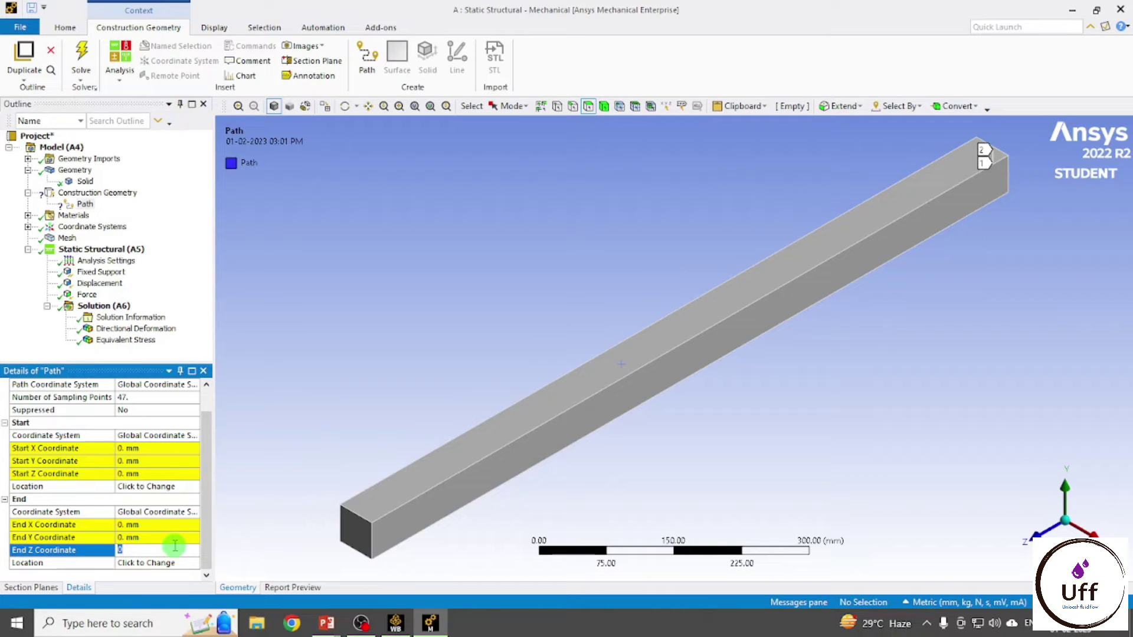
{"action": "key", "text": "Return"}
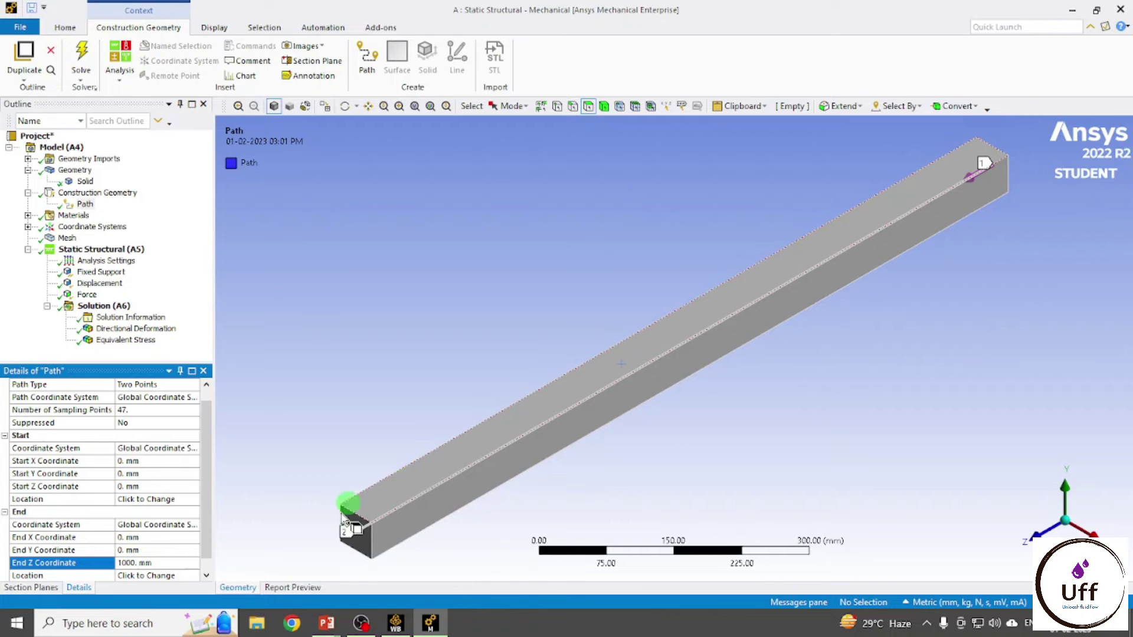
Rename the path to Central_Axis.
{"action": "left_click", "coordinate": [87, 206]}
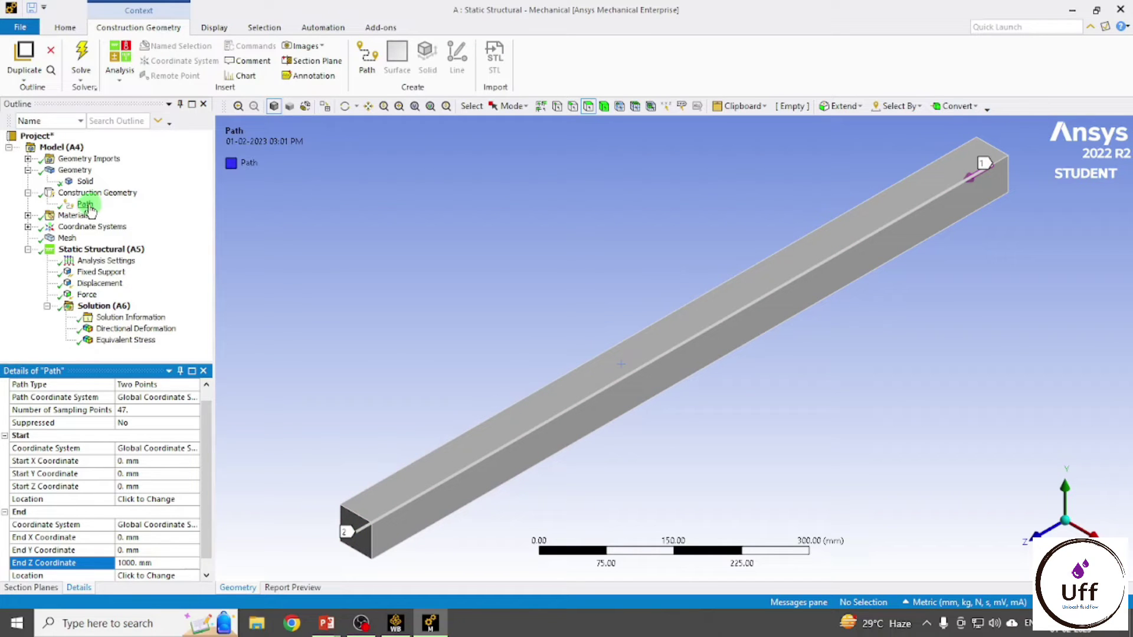
{"action": "right_click", "coordinate": [88, 207]}
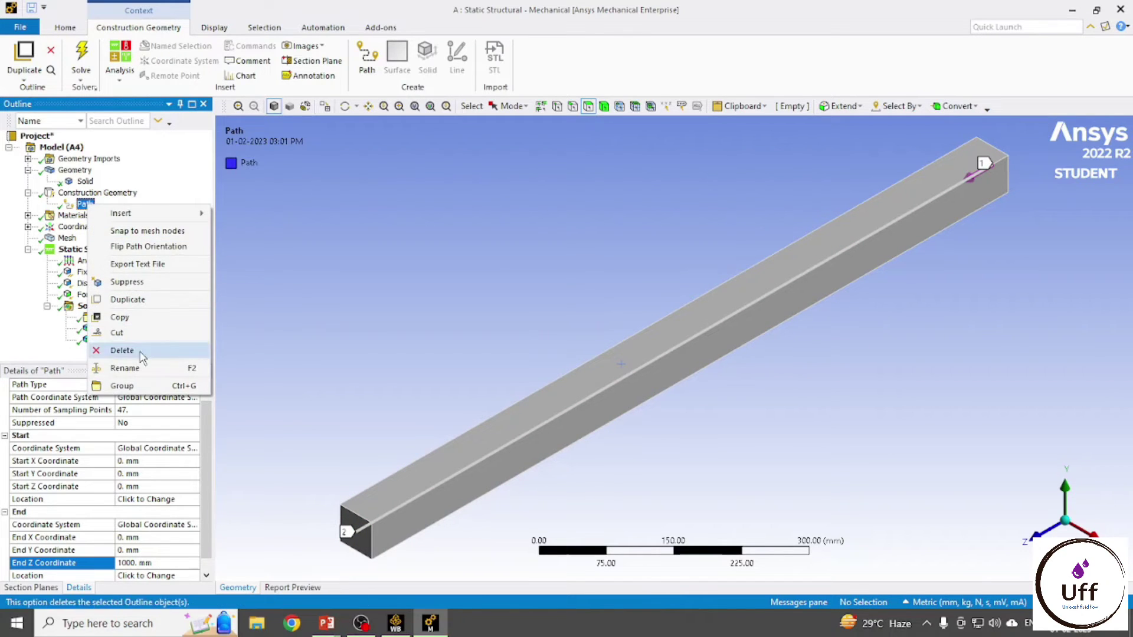
{"action": "left_click", "coordinate": [125, 368]}
{"action": "type", "text": "Central_Axis"}
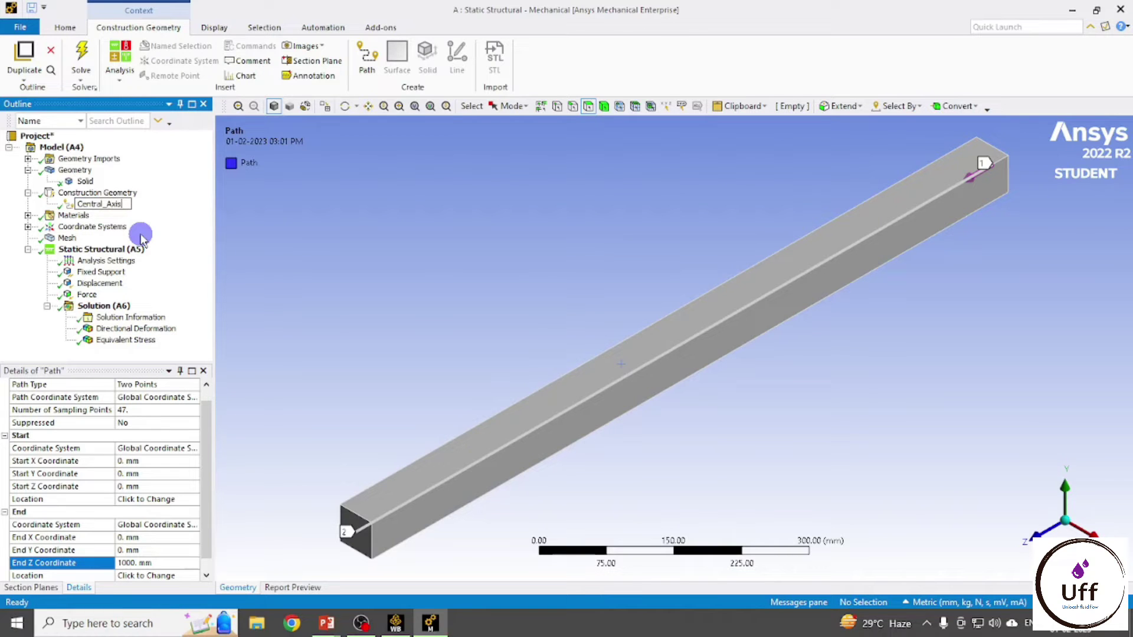
{"action": "key", "text": "Return"}
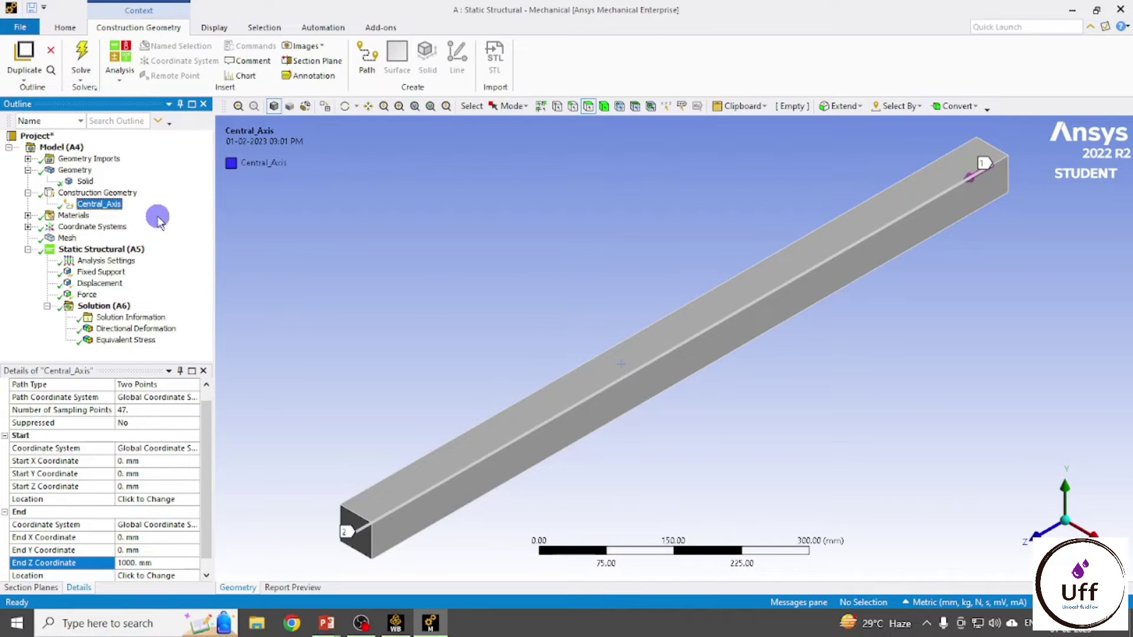
Insert a second Path under Construction Geometry.
{"action": "right_click", "coordinate": [89, 193]}
{"action": "mouse_move", "coordinate": [136, 201]}
{"action": "left_click", "coordinate": [200, 203]}
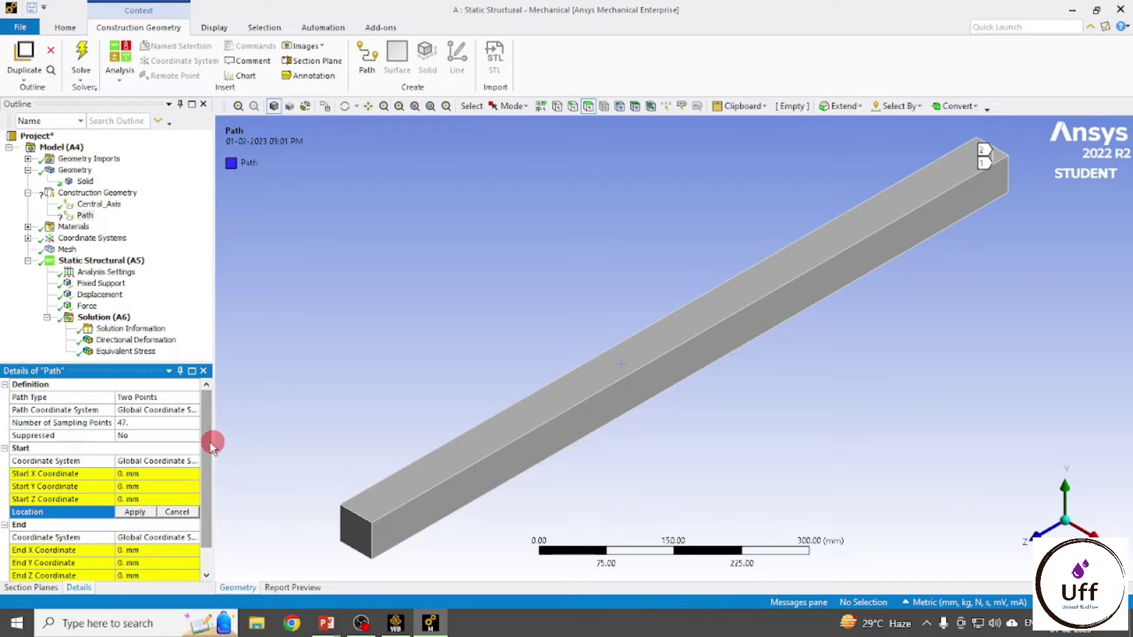
Set the second path's Start Y to 25, End Y to 25 and End Z to 1000 mm.
{"action": "left_click_drag", "start_coordinate": [209, 449], "coordinate": [207, 480]}
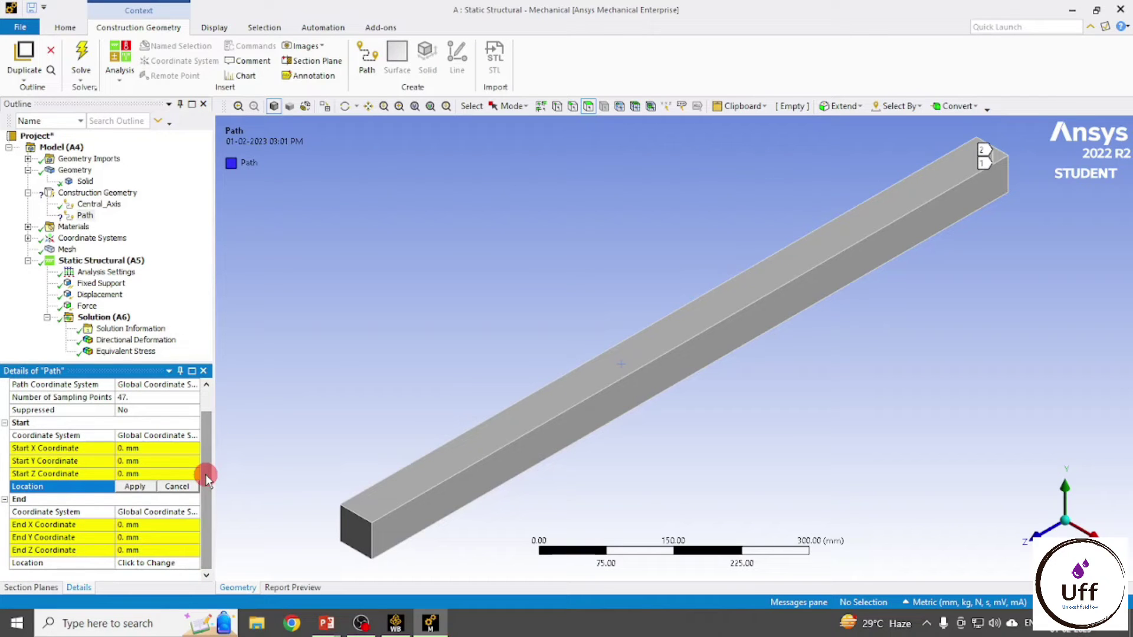
{"action": "left_click", "coordinate": [129, 450]}
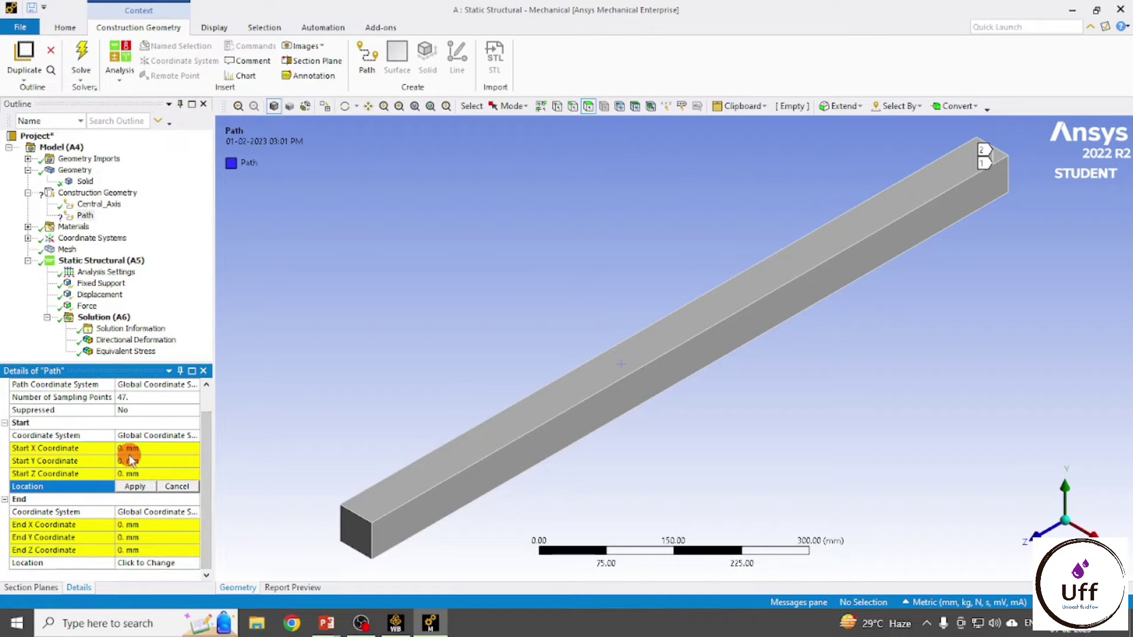
{"action": "left_click", "coordinate": [130, 459]}
{"action": "type", "text": "25"}
{"action": "key", "text": "Return"}
{"action": "left_click_drag", "start_coordinate": [208, 500], "coordinate": [208, 522]}
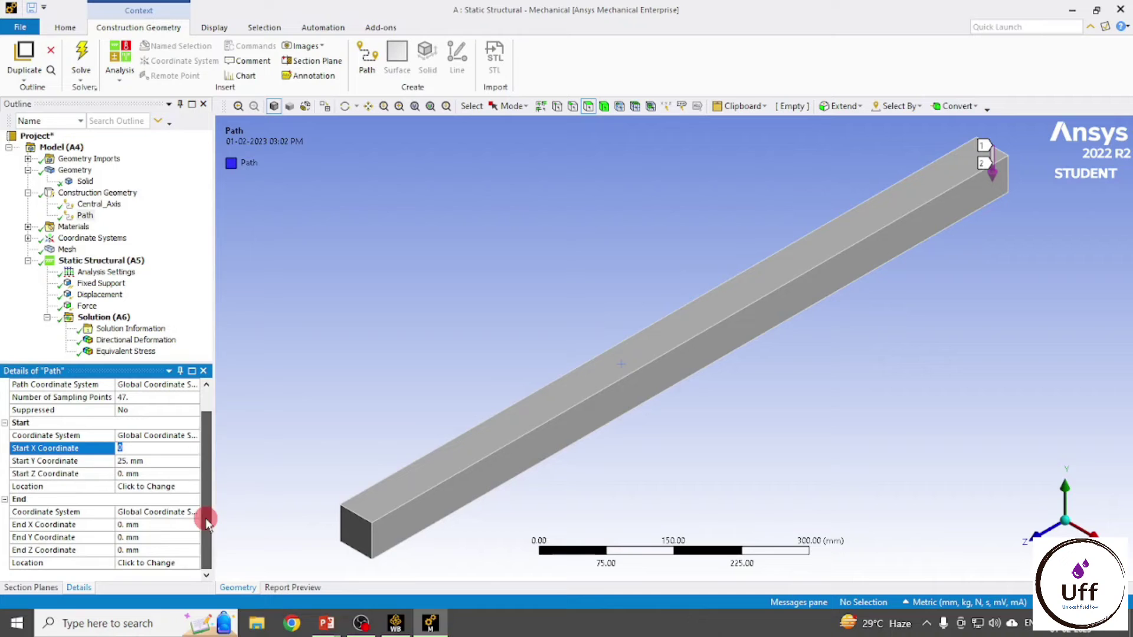
{"action": "left_click", "coordinate": [147, 539]}
{"action": "type", "text": "25"}
{"action": "key", "text": "Return"}
{"action": "left_click", "coordinate": [148, 550]}
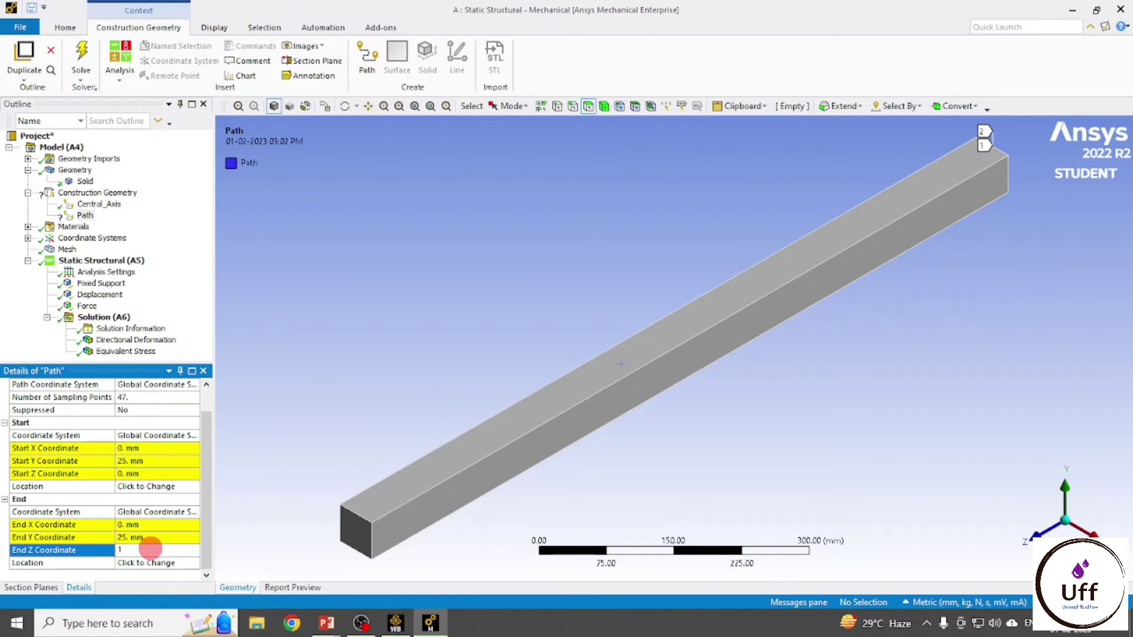
{"action": "type", "text": "1000"}
{"action": "key", "text": "Return"}
Rename the second path to Top_cental_path.
{"action": "left_click", "coordinate": [89, 216]}
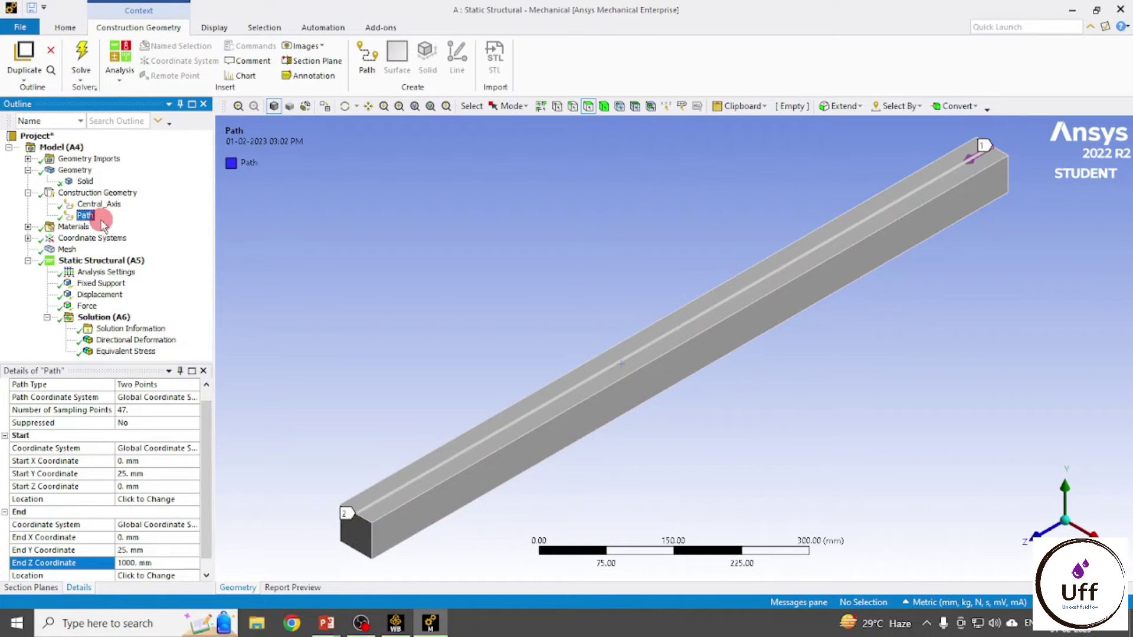
{"action": "key", "text": "F2"}
{"action": "type", "text": "Top_cental_p"}
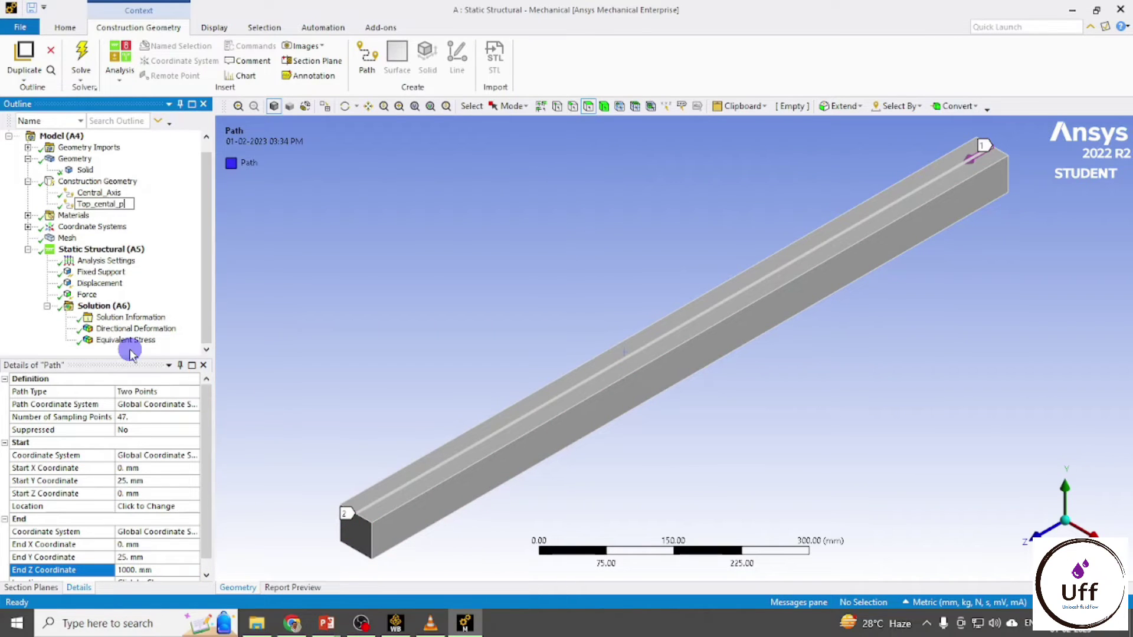
{"action": "key", "text": "Return"}
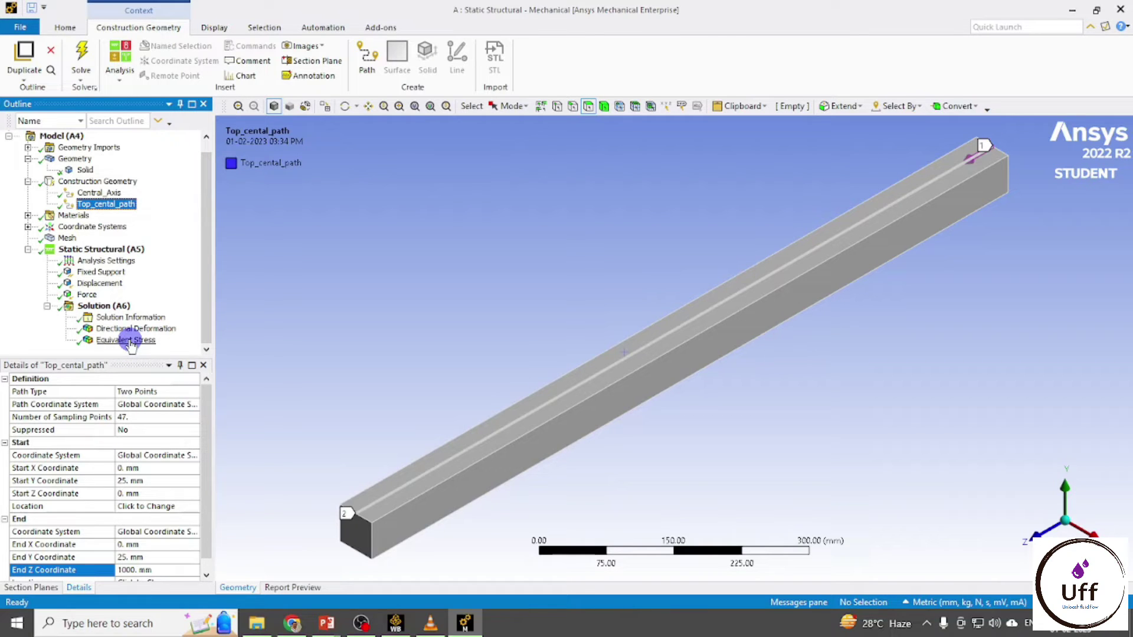
{"action": "left_click", "coordinate": [115, 354]}
Duplicate Equivalent Stress without results and scope the copy to the Central_Axis path.
{"action": "right_click", "coordinate": [115, 356]}
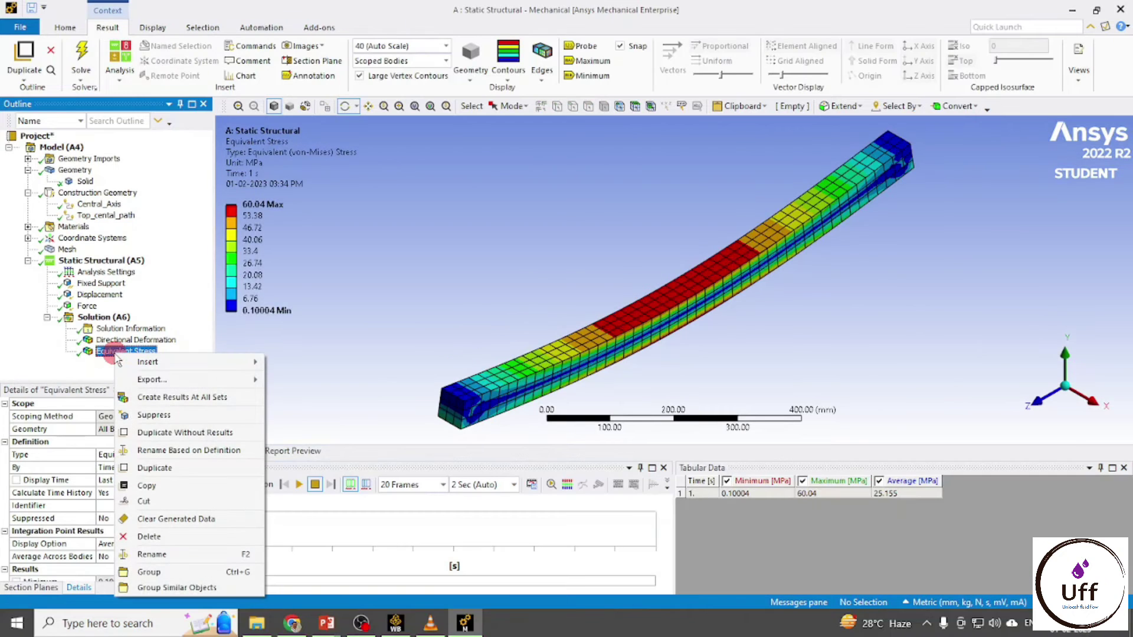
{"action": "left_click", "coordinate": [174, 442]}
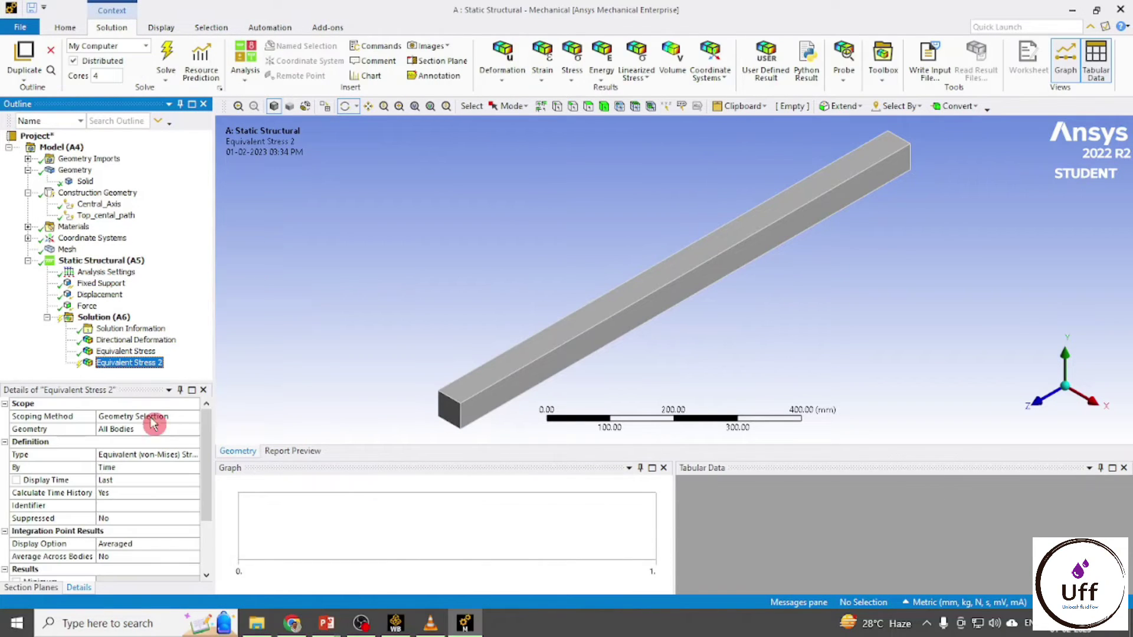
{"action": "left_click", "coordinate": [130, 363]}
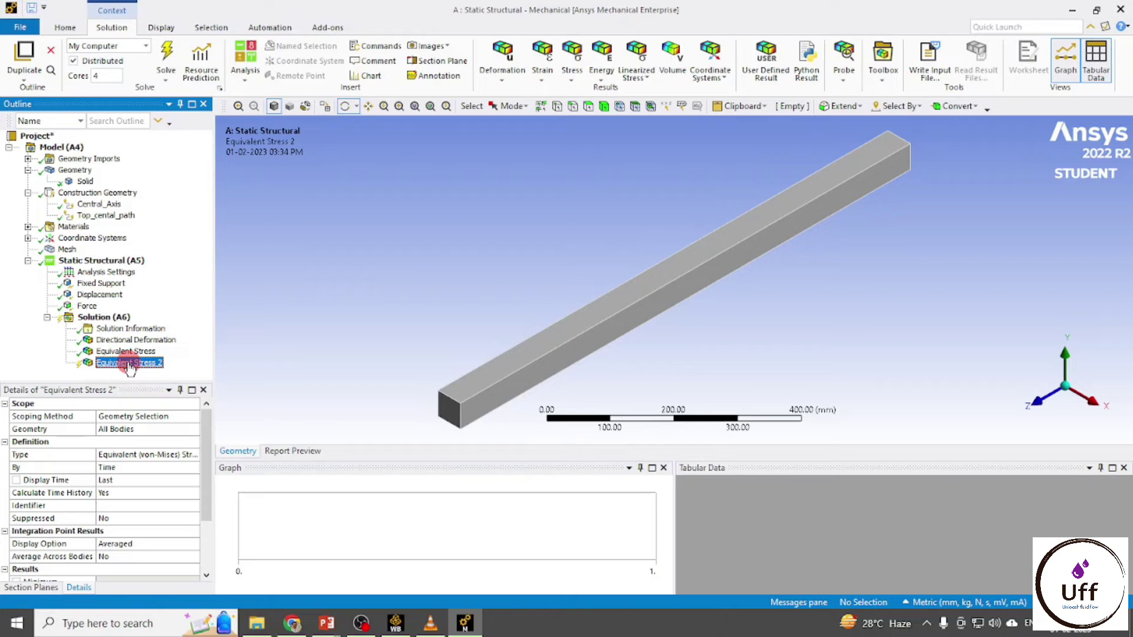
{"action": "left_click", "coordinate": [119, 416]}
{"action": "left_click", "coordinate": [193, 418]}
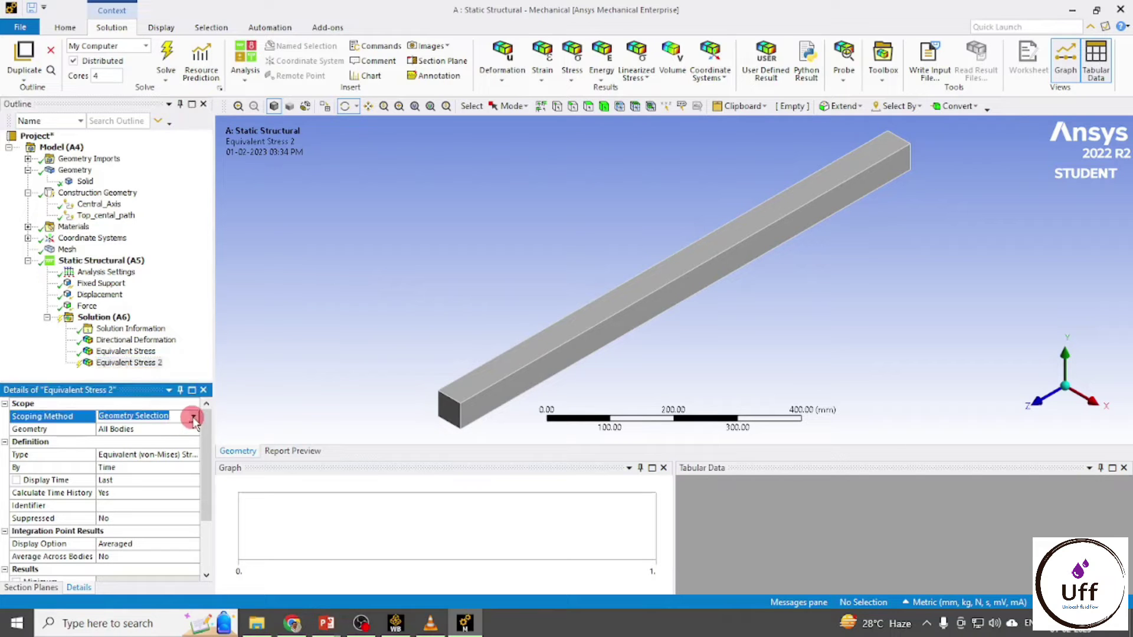
{"action": "left_click", "coordinate": [123, 447]}
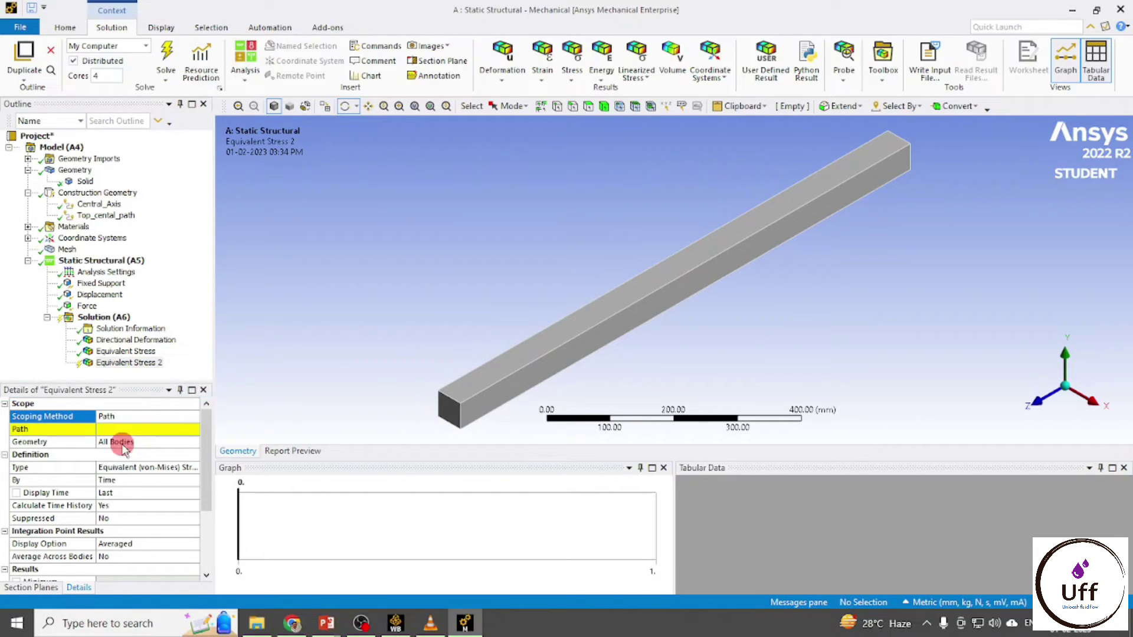
{"action": "left_click", "coordinate": [121, 429]}
{"action": "left_click", "coordinate": [159, 429]}
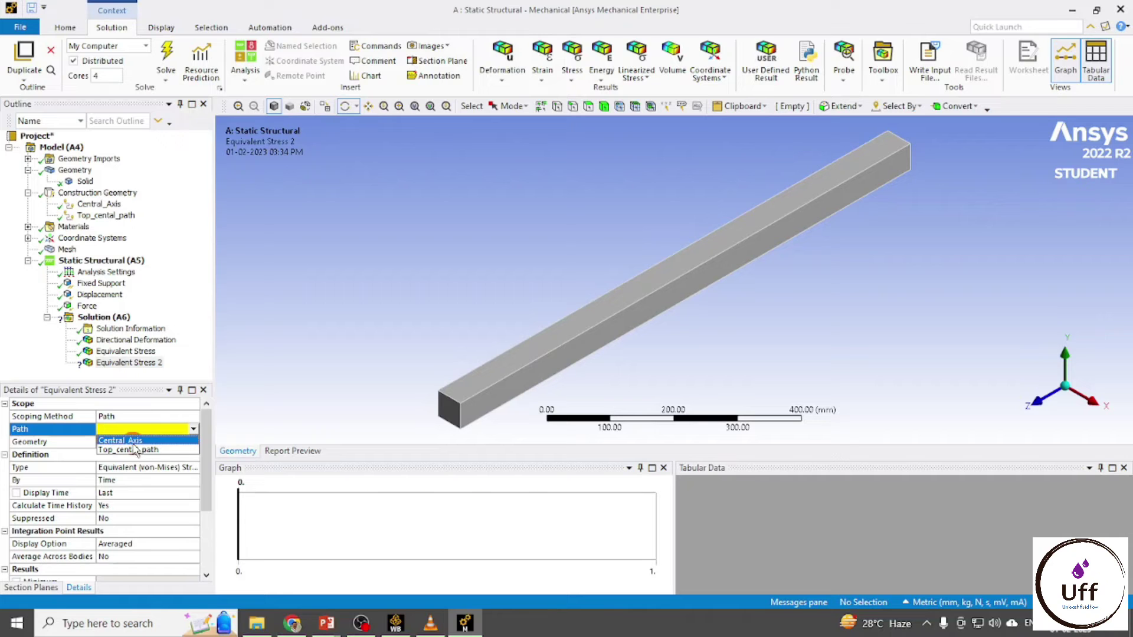
{"action": "left_click", "coordinate": [131, 442]}
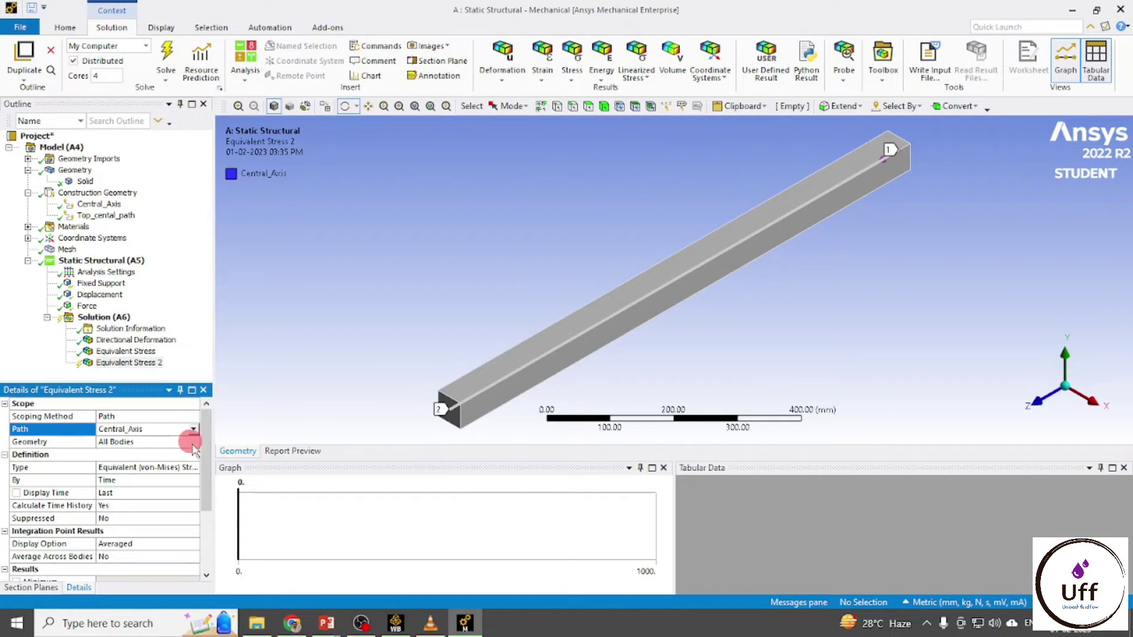
Evaluate all results and view Equivalent Stress 2 side-on along X, ranging 0.1 to 6.5782 MPa.
{"action": "right_click", "coordinate": [122, 364]}
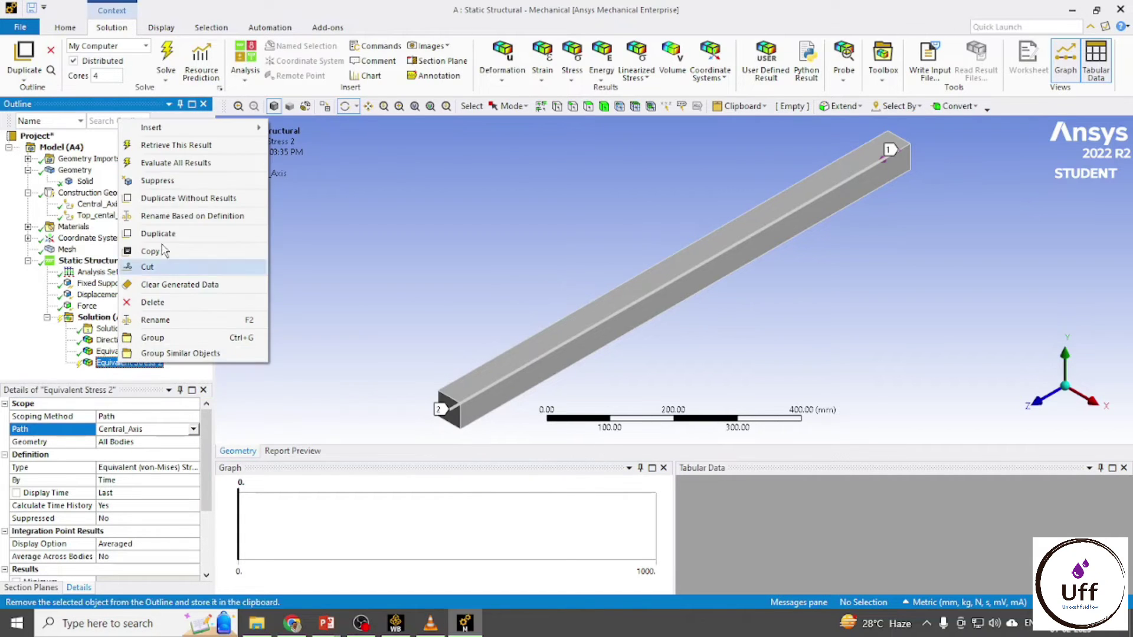
{"action": "left_click", "coordinate": [168, 162]}
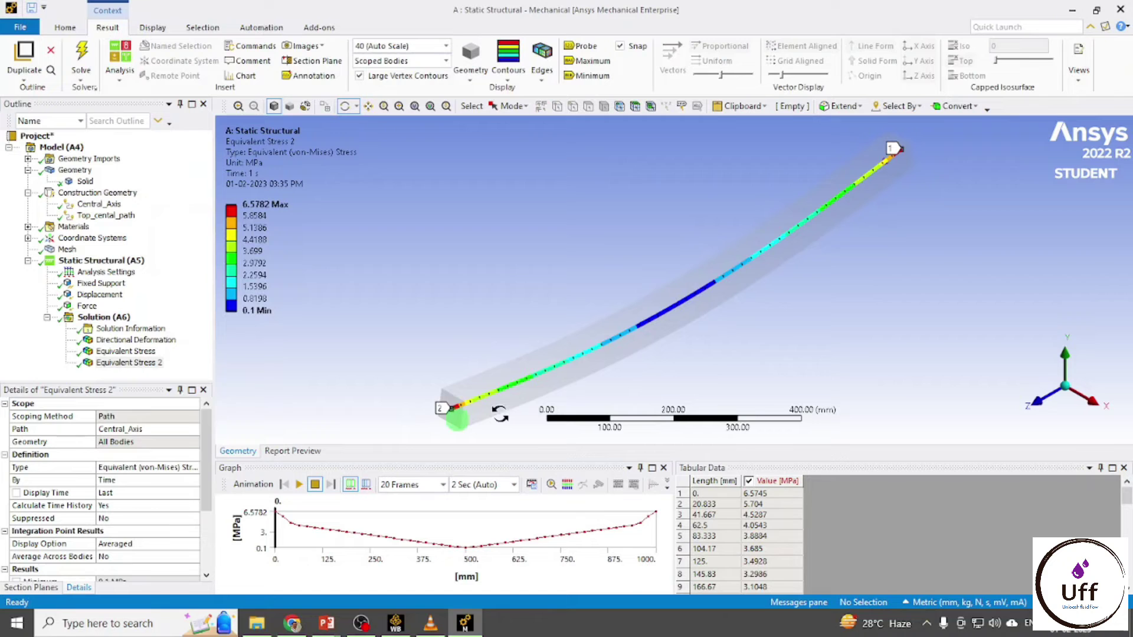
{"action": "left_click", "coordinate": [1088, 402]}
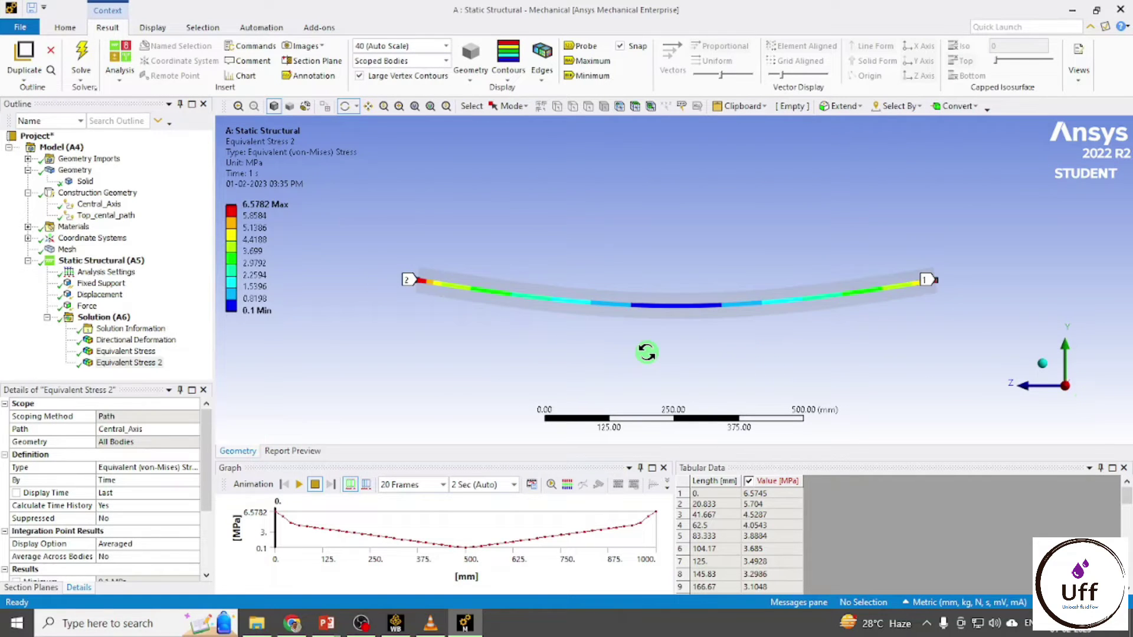
{"action": "scroll", "coordinate": [647, 351], "scroll_direction": "up", "scroll_amount": 3}
{"action": "scroll", "coordinate": [647, 352], "scroll_direction": "down", "scroll_amount": 2}
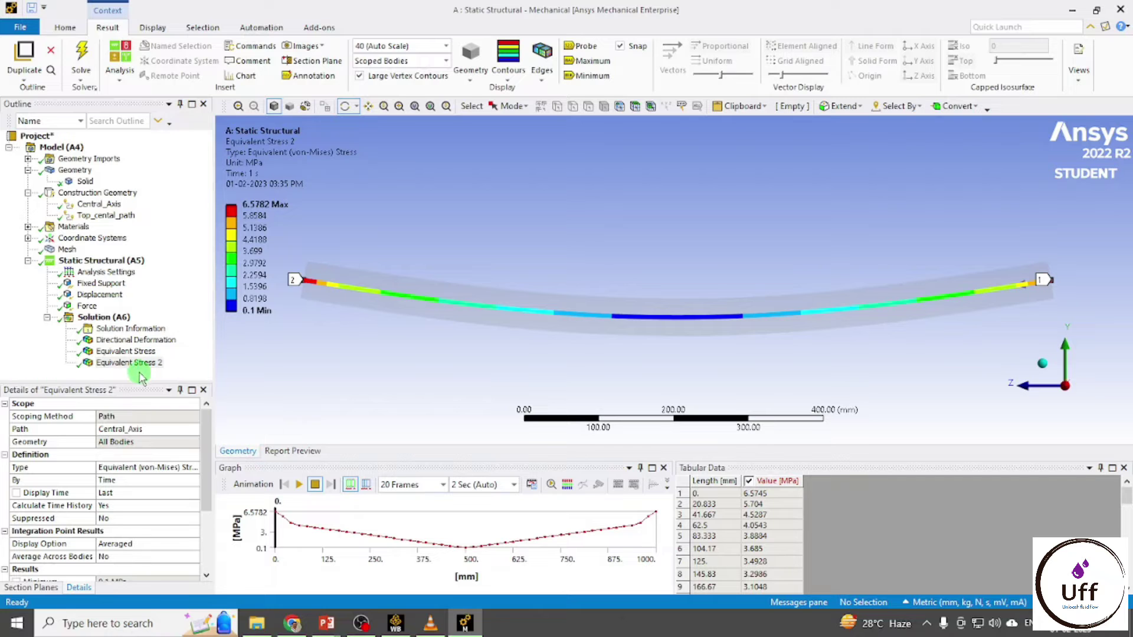
Duplicate Directional Deformation without results and scope the copy to Top_cental_path.
{"action": "left_click", "coordinate": [121, 342]}
{"action": "right_click", "coordinate": [122, 344]}
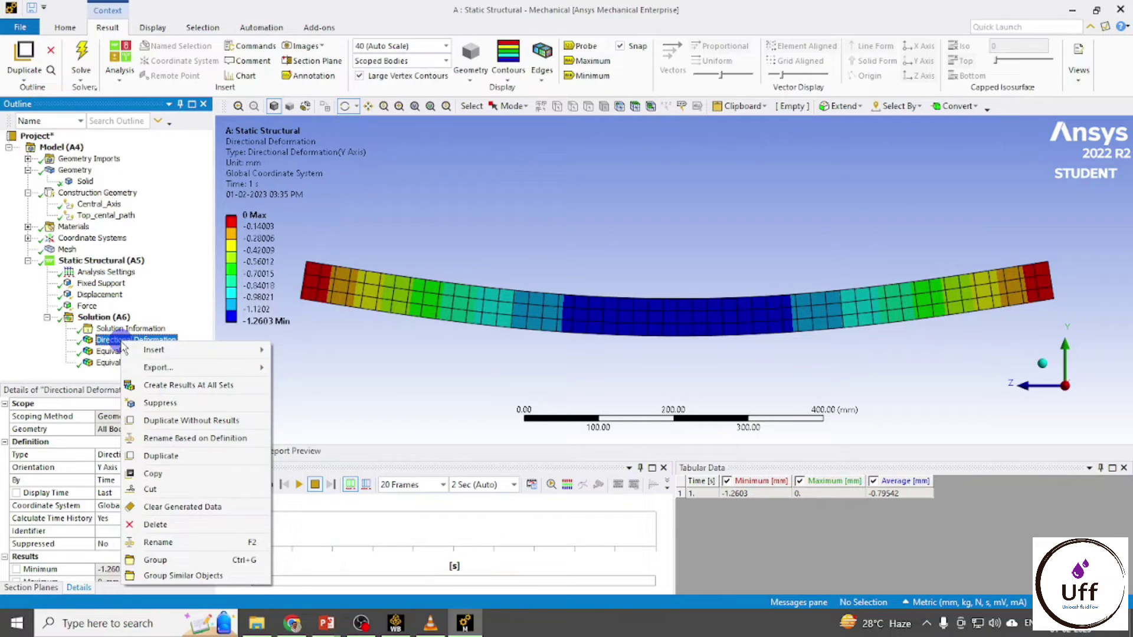
{"action": "left_click", "coordinate": [156, 421]}
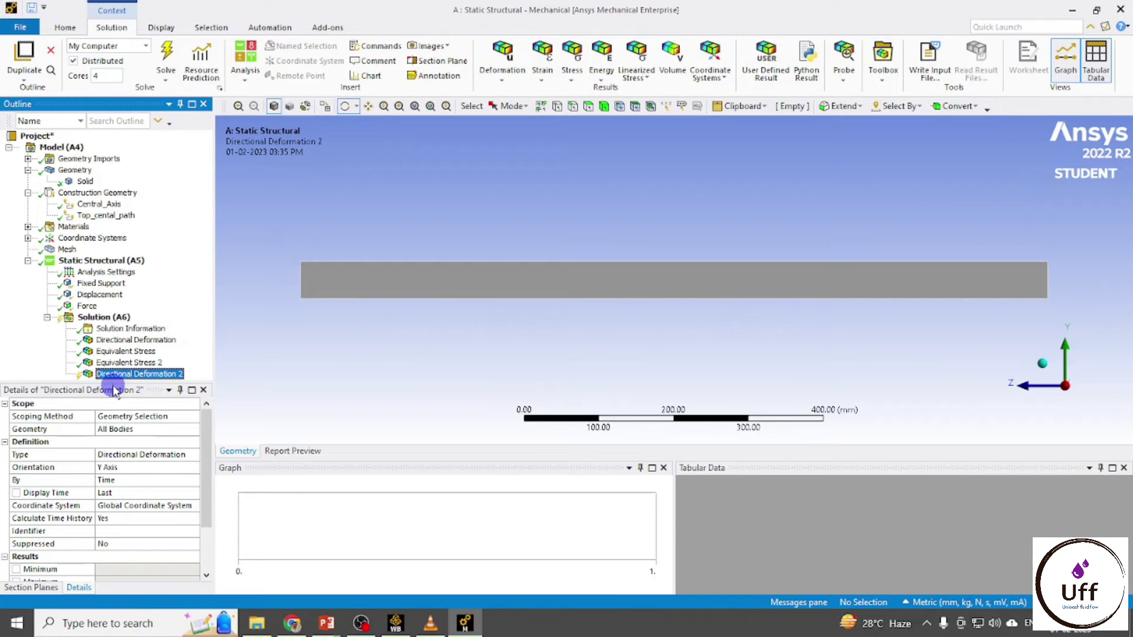
{"action": "left_click_drag", "start_coordinate": [110, 382], "coordinate": [110, 399]}
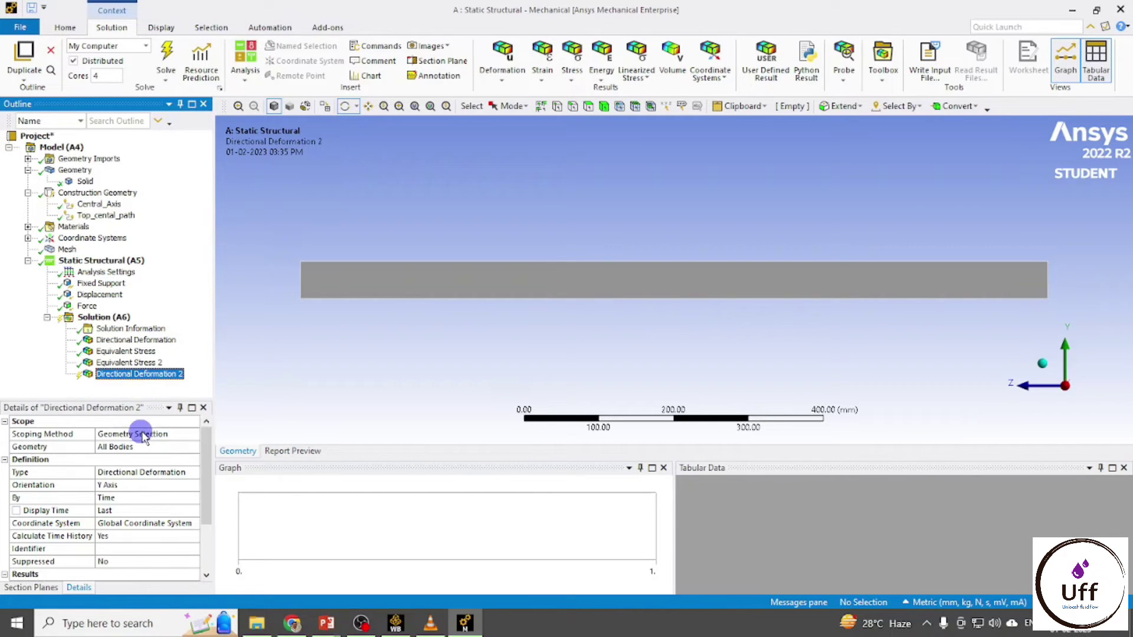
{"action": "left_click", "coordinate": [144, 434]}
{"action": "left_click", "coordinate": [188, 434]}
{"action": "left_click", "coordinate": [114, 463]}
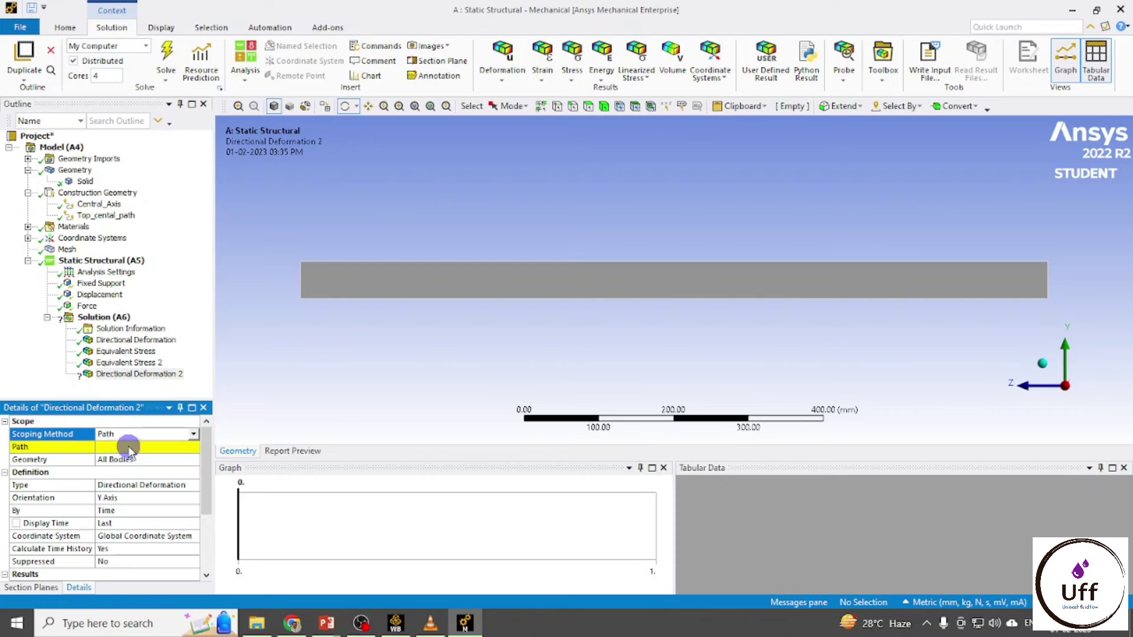
{"action": "left_click", "coordinate": [192, 447]}
{"action": "left_click", "coordinate": [145, 477]}
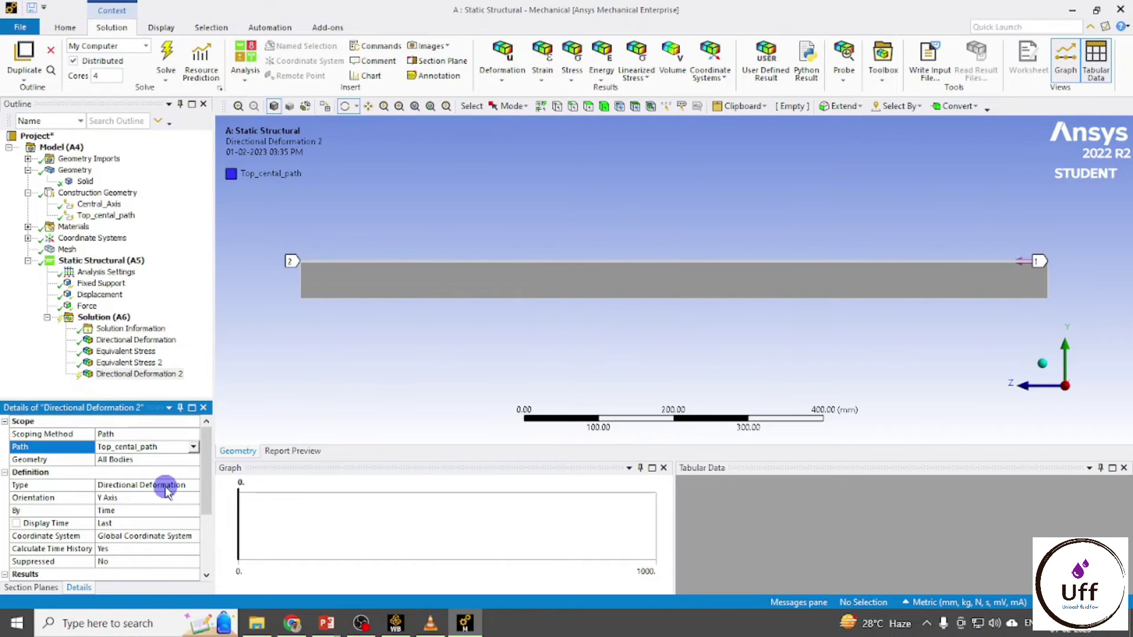
Evaluate all results, giving Directional Deformation 2 from -0.002894 to -1.258 mm.
{"action": "left_click", "coordinate": [118, 376]}
{"action": "right_click", "coordinate": [120, 383]}
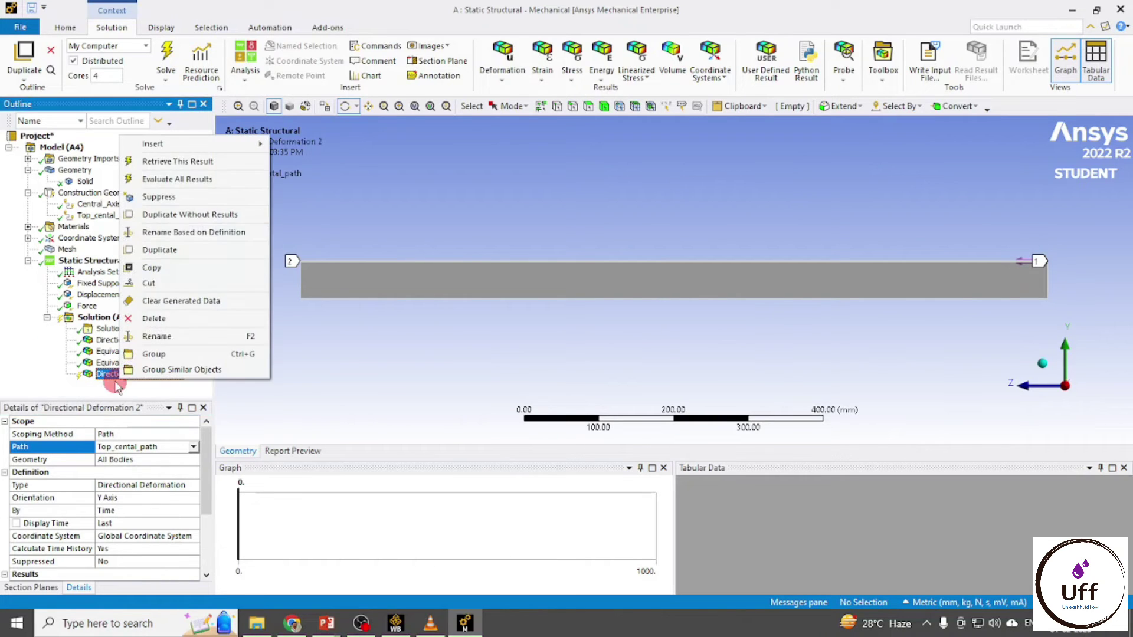
{"action": "left_click", "coordinate": [173, 184]}
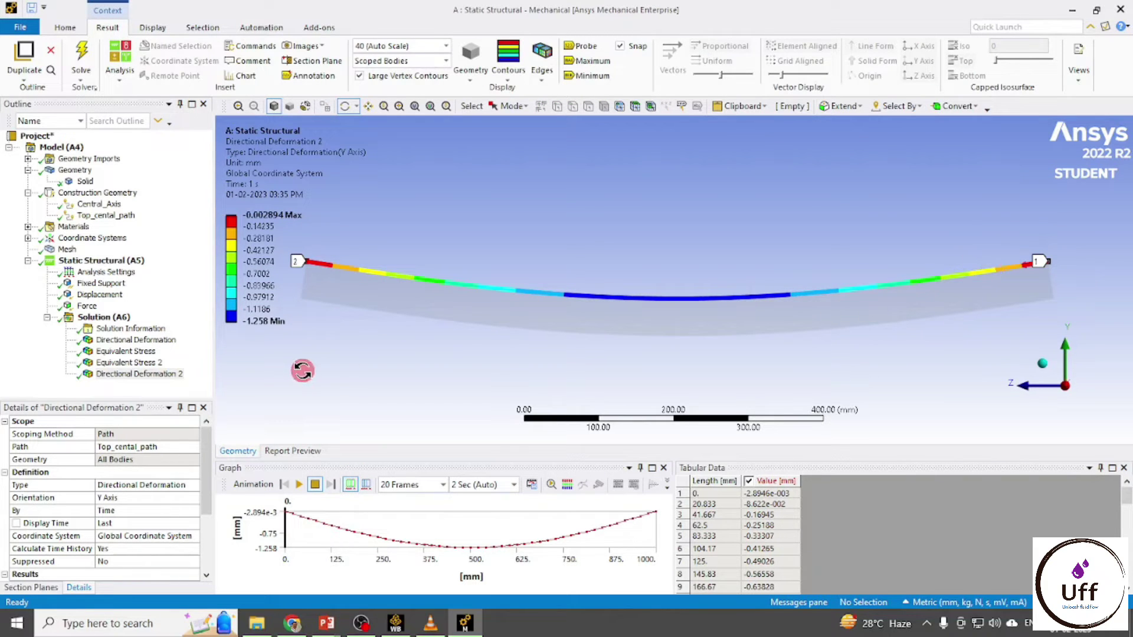
{"action": "right_click", "coordinate": [102, 319]}
Insert a Normal Stress result under Solution with its orientation set to Z Axis.
{"action": "mouse_move", "coordinate": [177, 324]}
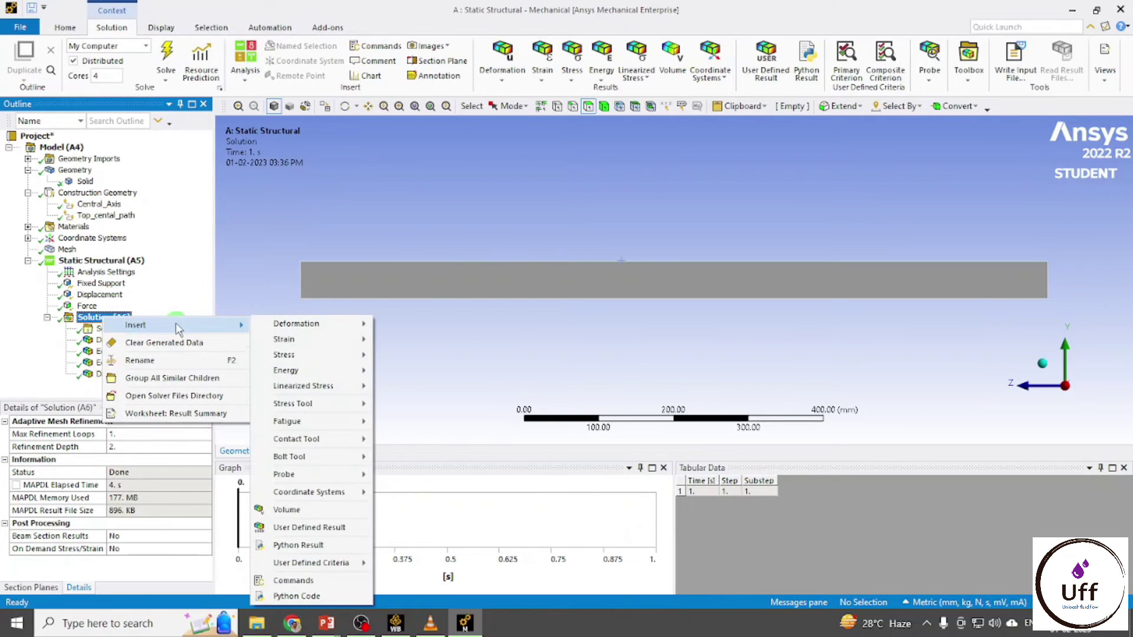
{"action": "mouse_move", "coordinate": [309, 354]}
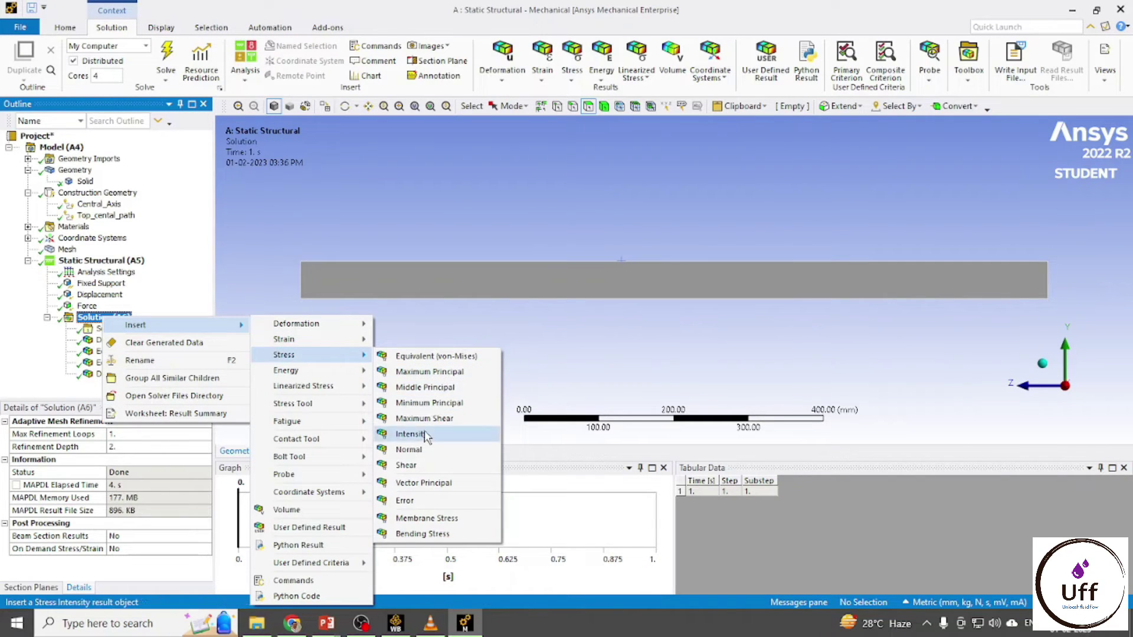
{"action": "left_click", "coordinate": [413, 434]}
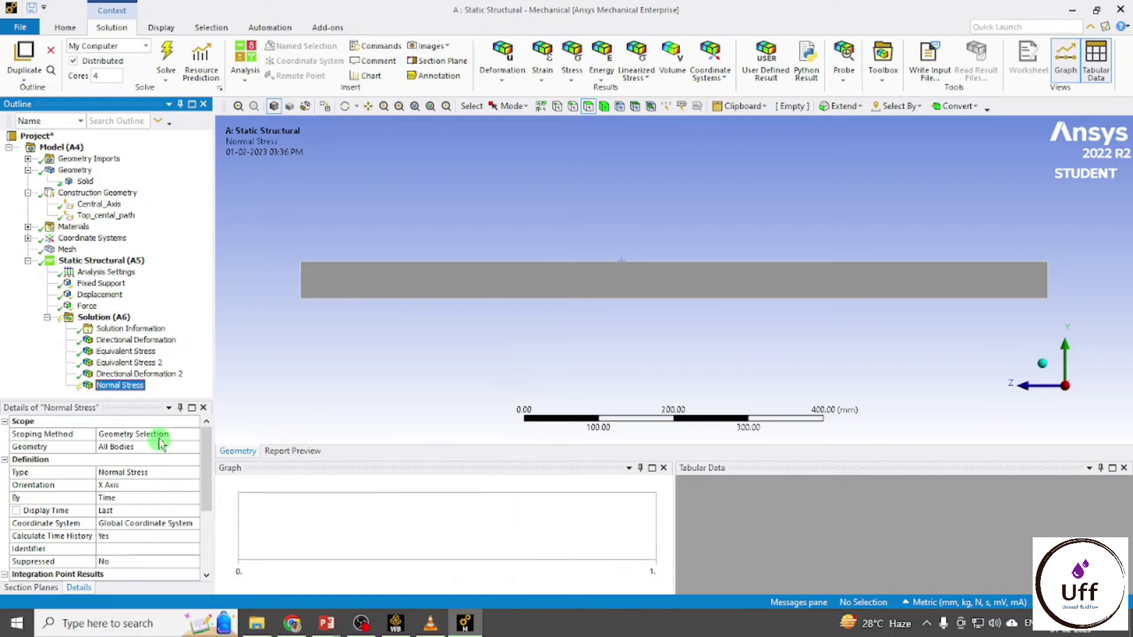
{"action": "left_click", "coordinate": [113, 486]}
{"action": "left_click", "coordinate": [195, 486]}
{"action": "left_click", "coordinate": [121, 517]}
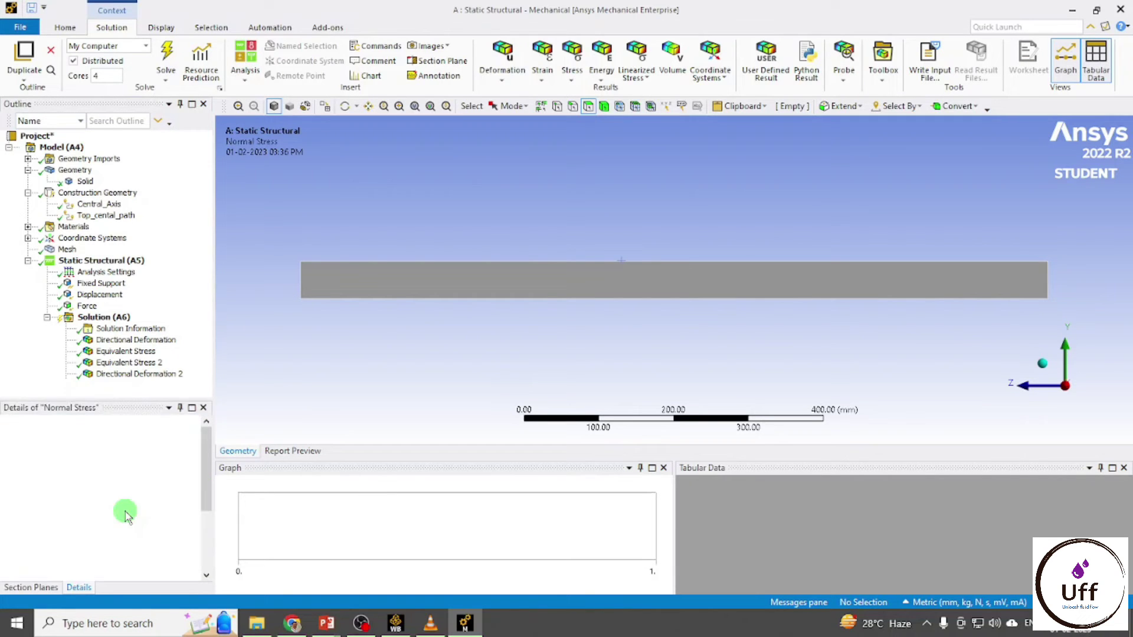
Evaluate all results to get ±60.05 MPa, then show the plot without wireframe in isometric view.
{"action": "right_click", "coordinate": [117, 387]}
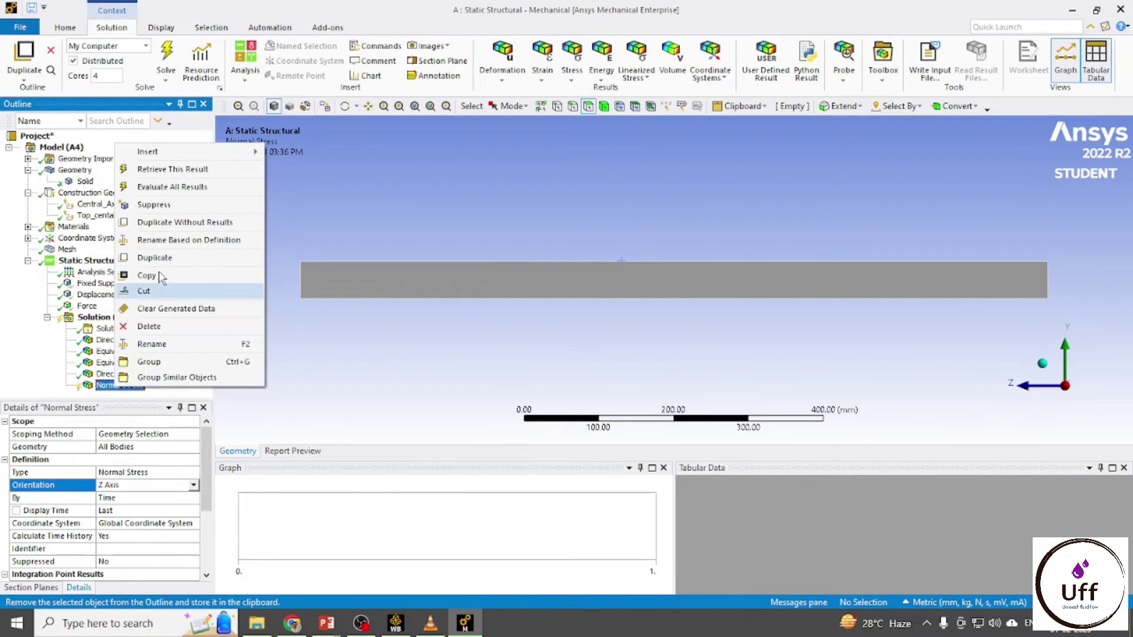
{"action": "left_click", "coordinate": [147, 187]}
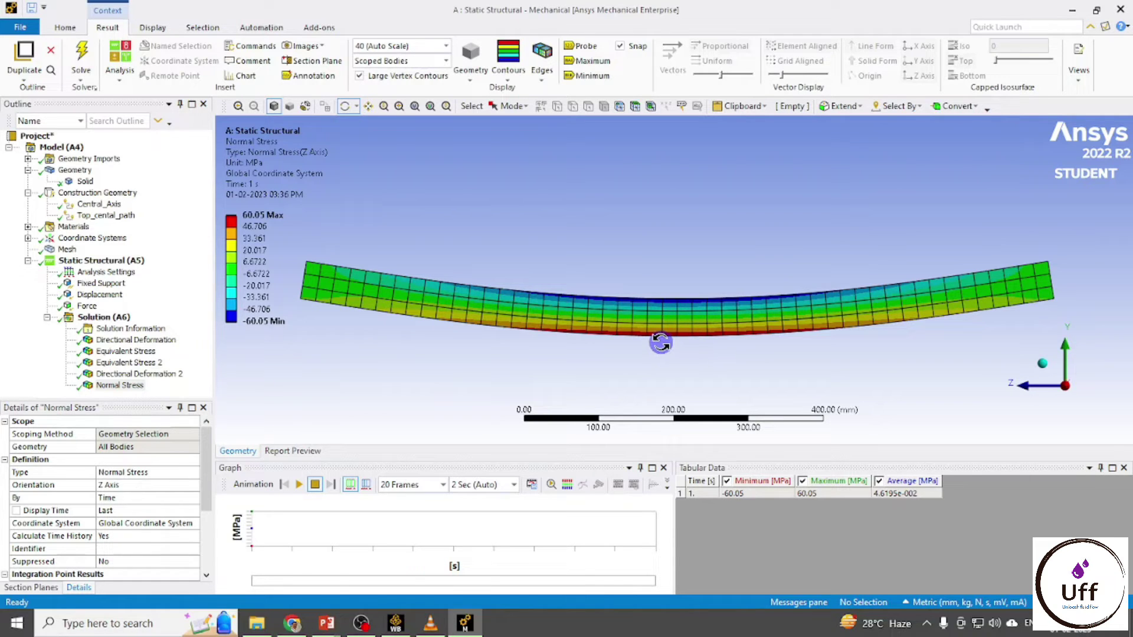
{"action": "left_click", "coordinate": [542, 65]}
{"action": "left_click", "coordinate": [562, 88]}
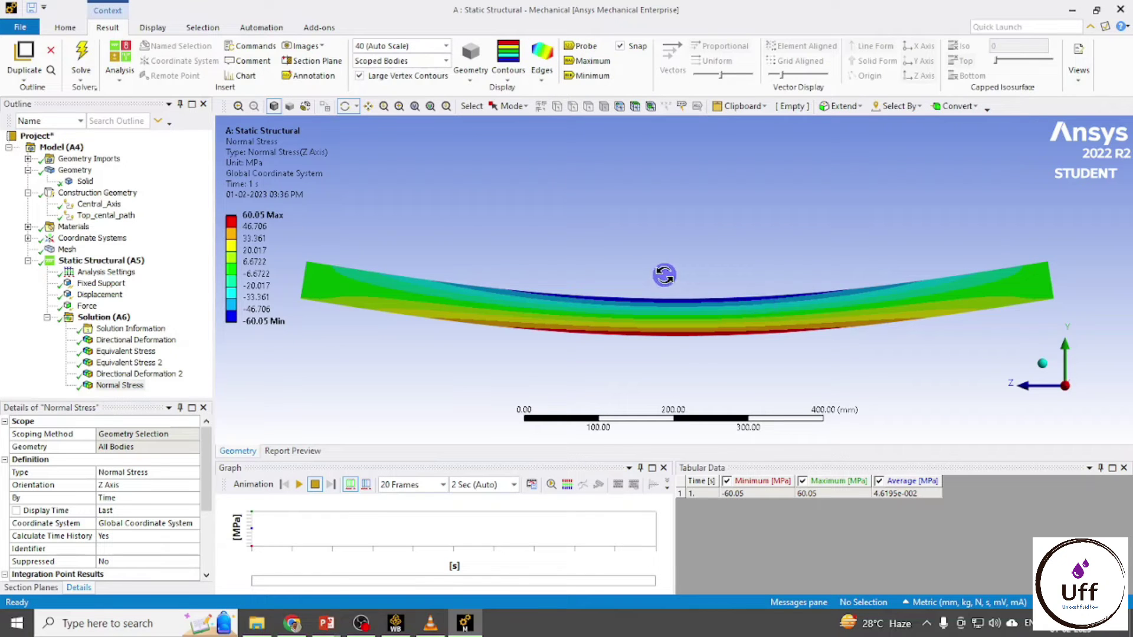
{"action": "left_click", "coordinate": [1040, 363]}
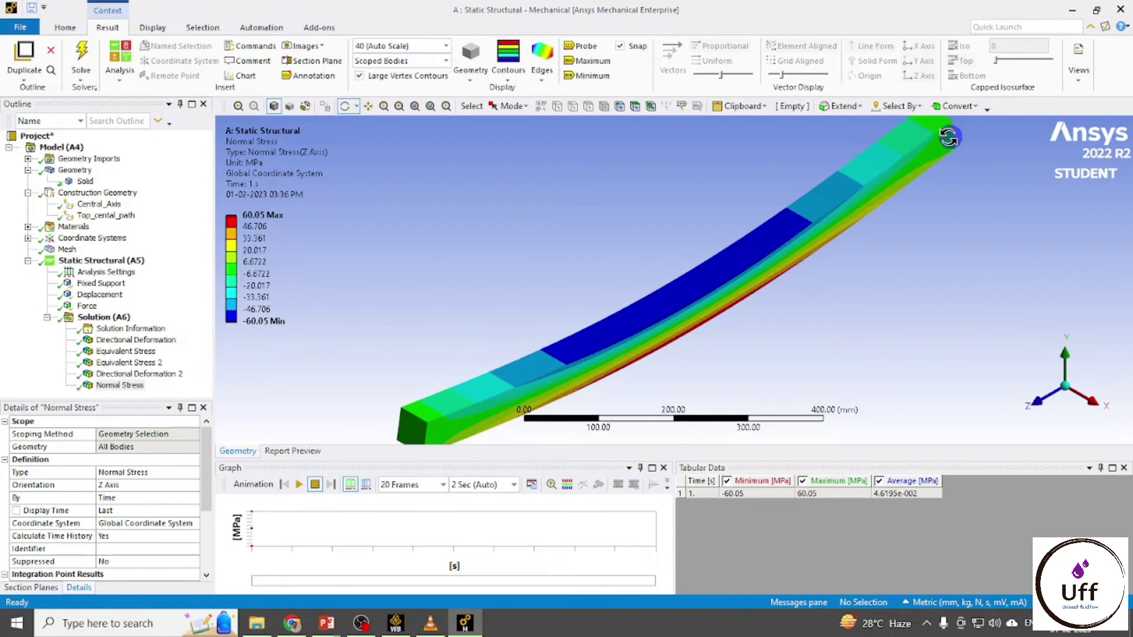
{"action": "left_click", "coordinate": [28, 238]}
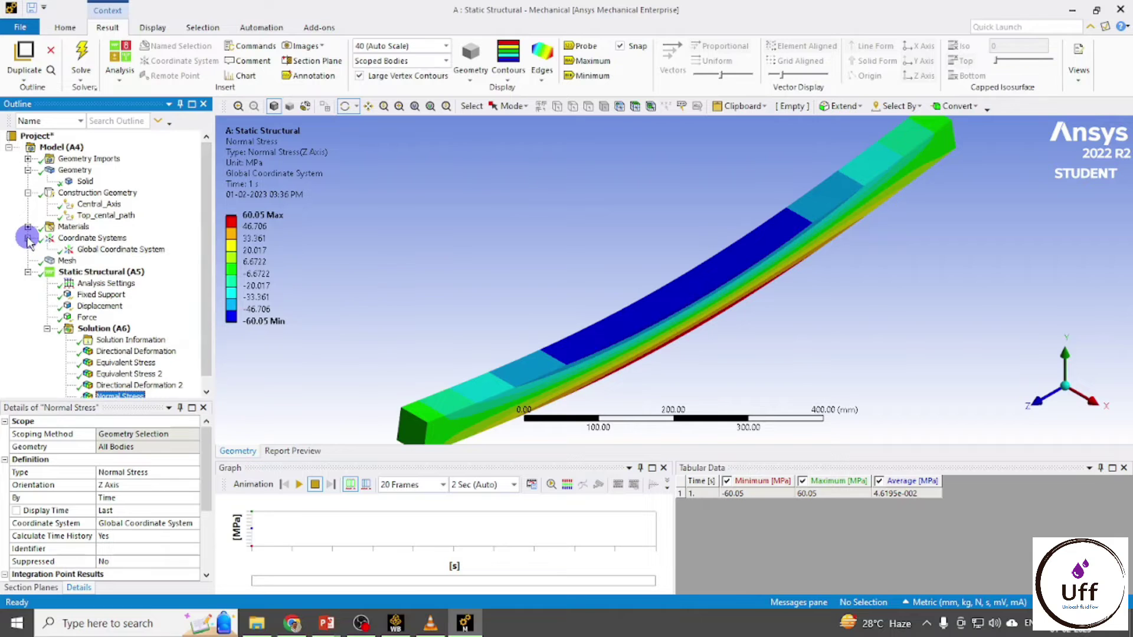
Insert a new coordinate system under Coordinate Systems.
{"action": "left_click", "coordinate": [91, 238]}
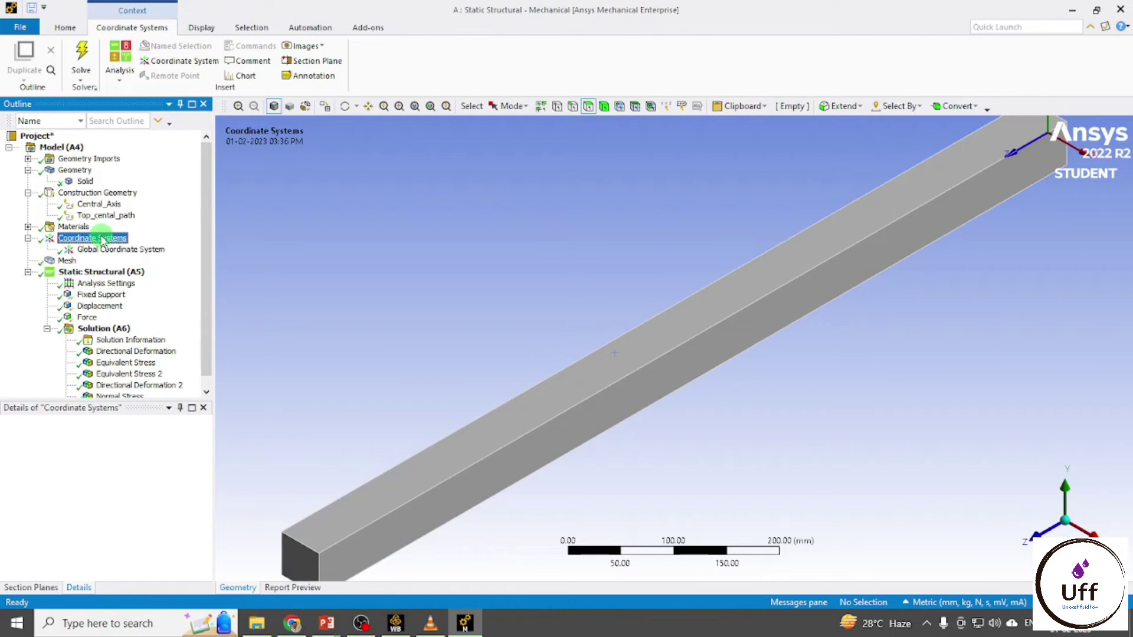
{"action": "right_click", "coordinate": [103, 240]}
{"action": "mouse_move", "coordinate": [124, 245]}
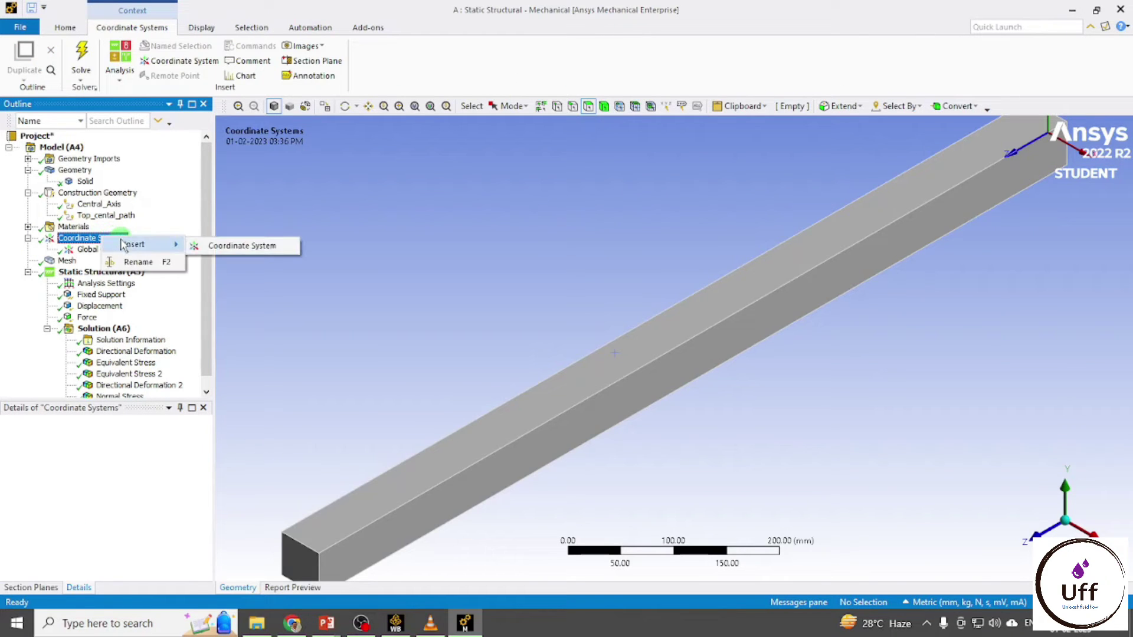
{"action": "left_click", "coordinate": [224, 246]}
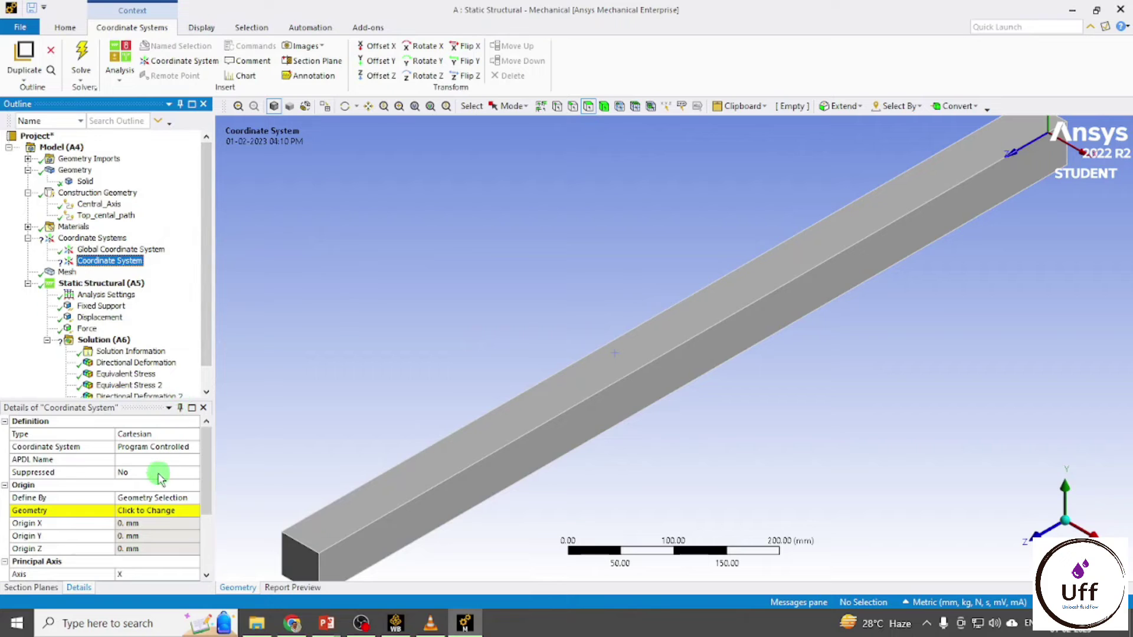
{"action": "scroll", "coordinate": [165, 466], "scroll_direction": "down", "scroll_amount": 1}
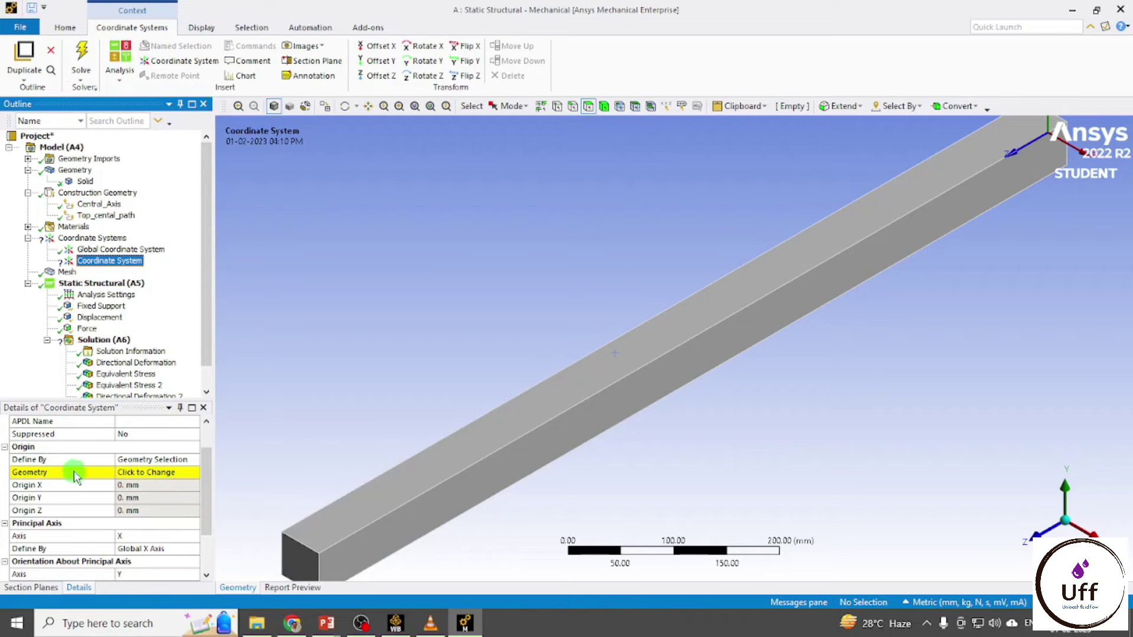
Define the new coordinate system's origin by global coordinates with Z = 500 mm.
{"action": "left_click", "coordinate": [173, 473]}
{"action": "left_click", "coordinate": [164, 457]}
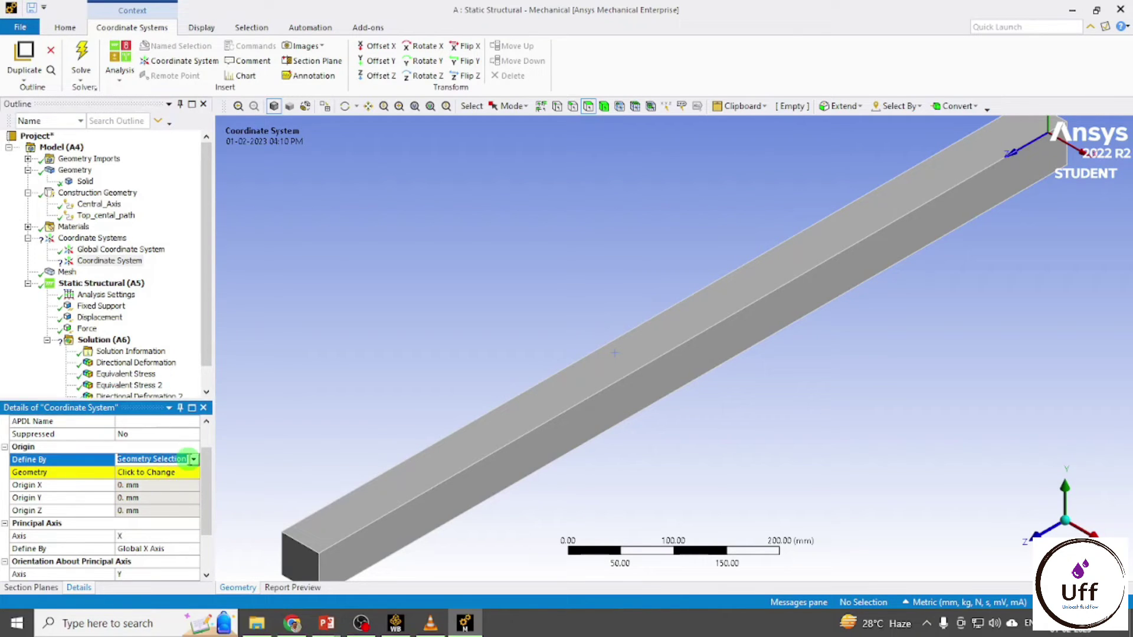
{"action": "left_click", "coordinate": [193, 460]}
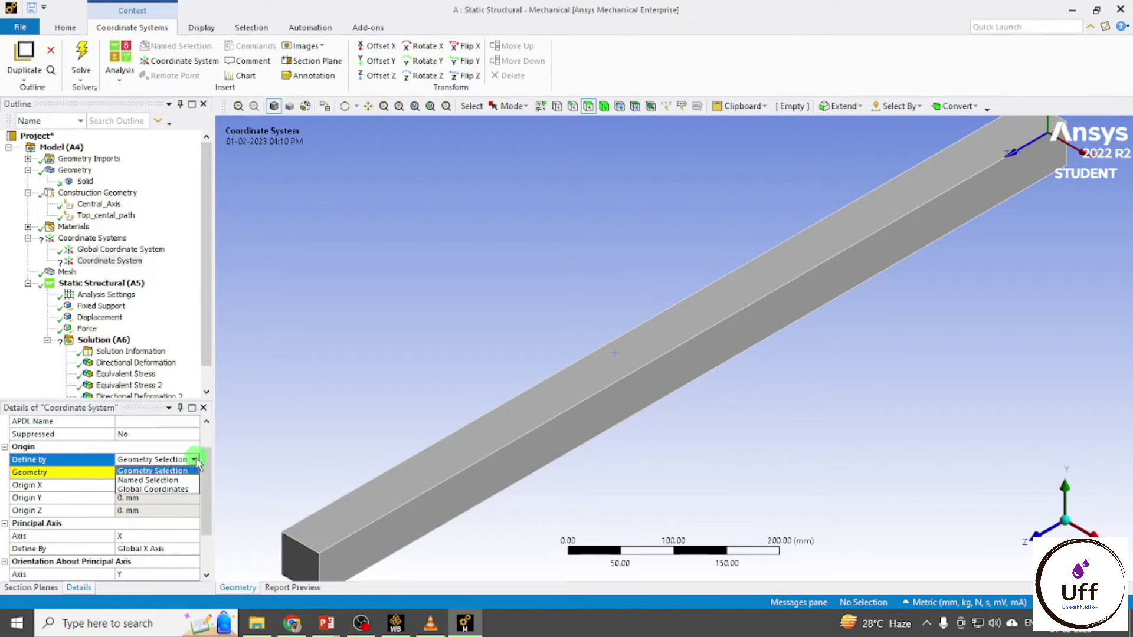
{"action": "left_click", "coordinate": [158, 491]}
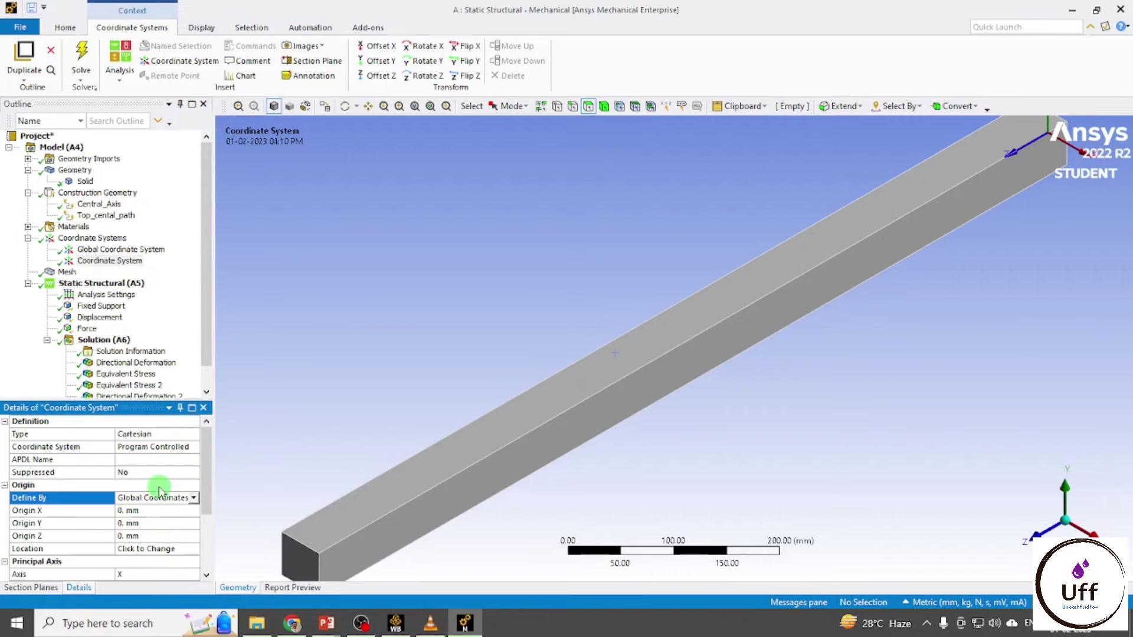
{"action": "left_click", "coordinate": [125, 536]}
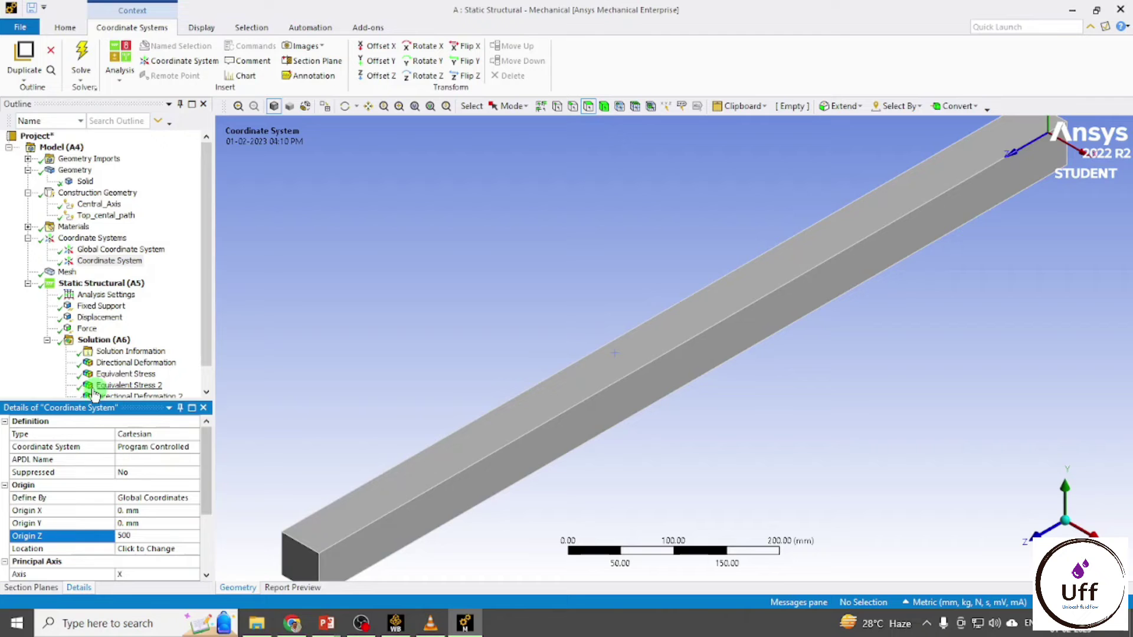
{"action": "left_click", "coordinate": [19, 360]}
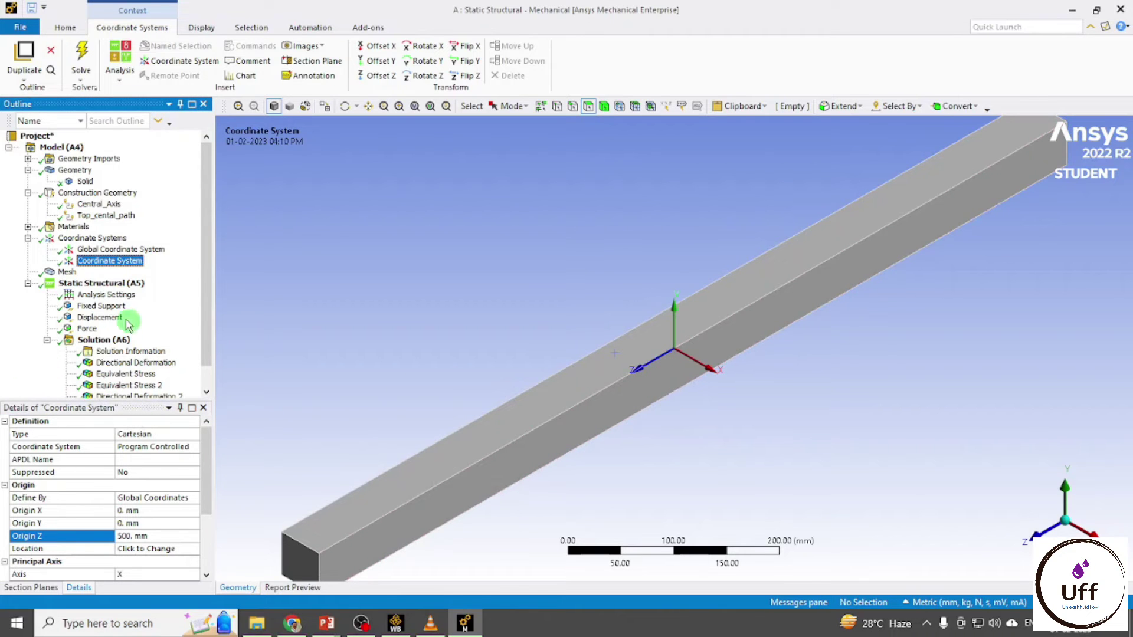
{"action": "left_click_drag", "start_coordinate": [89, 261], "coordinate": [89, 195]}
Insert a Surface construction geometry and place it on the new Coordinate System.
{"action": "right_click", "coordinate": [89, 194]}
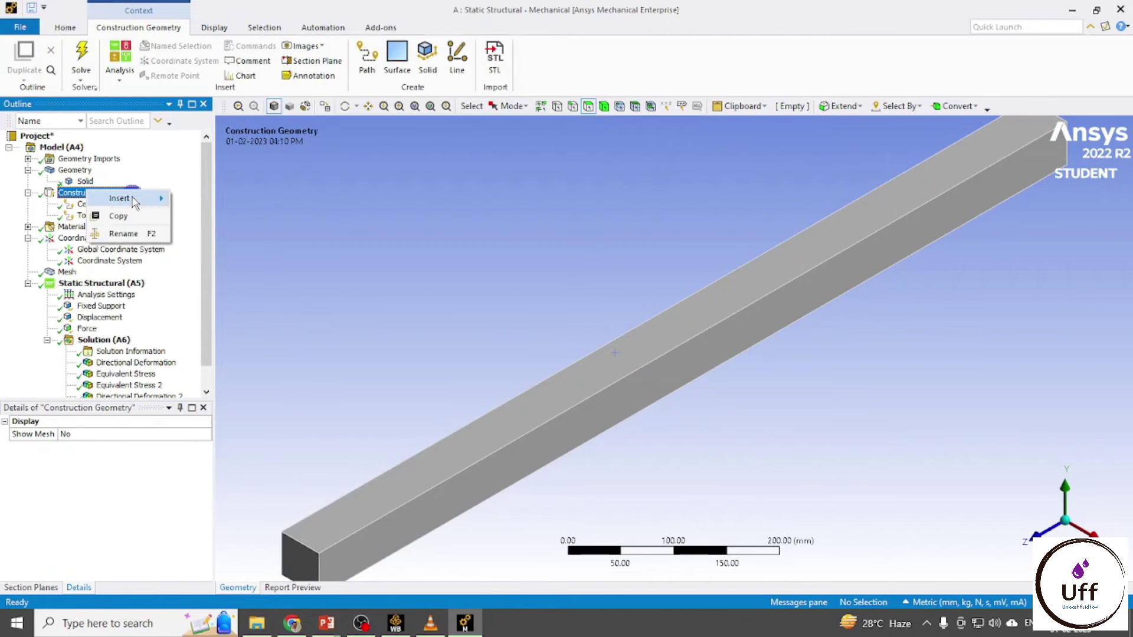
{"action": "mouse_move", "coordinate": [137, 199]}
{"action": "left_click", "coordinate": [208, 218]}
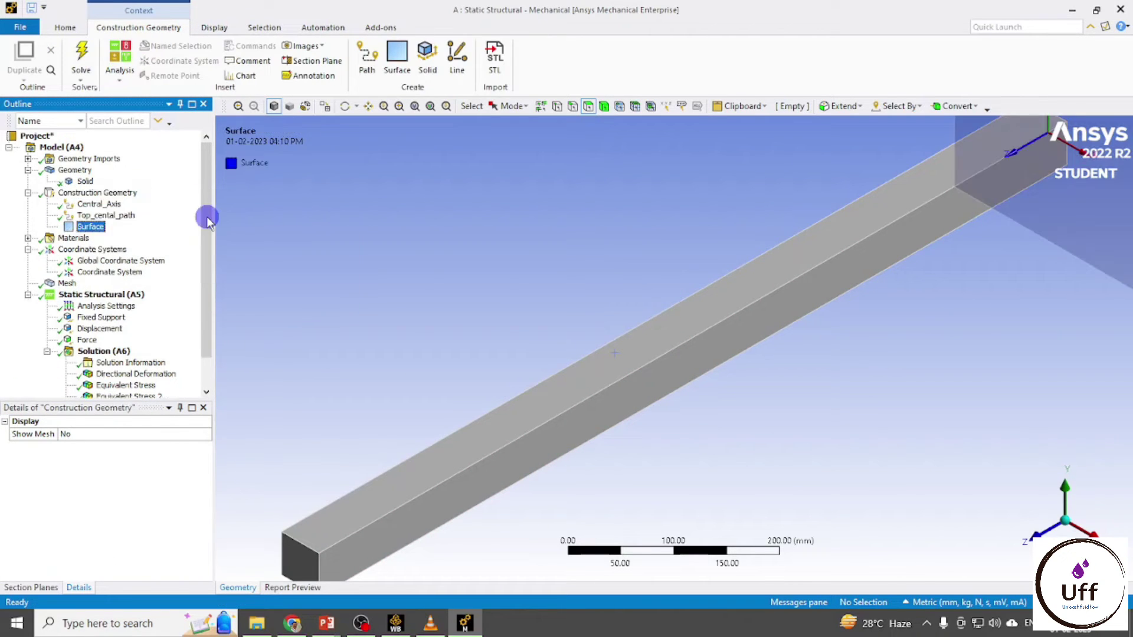
{"action": "left_click", "coordinate": [133, 435]}
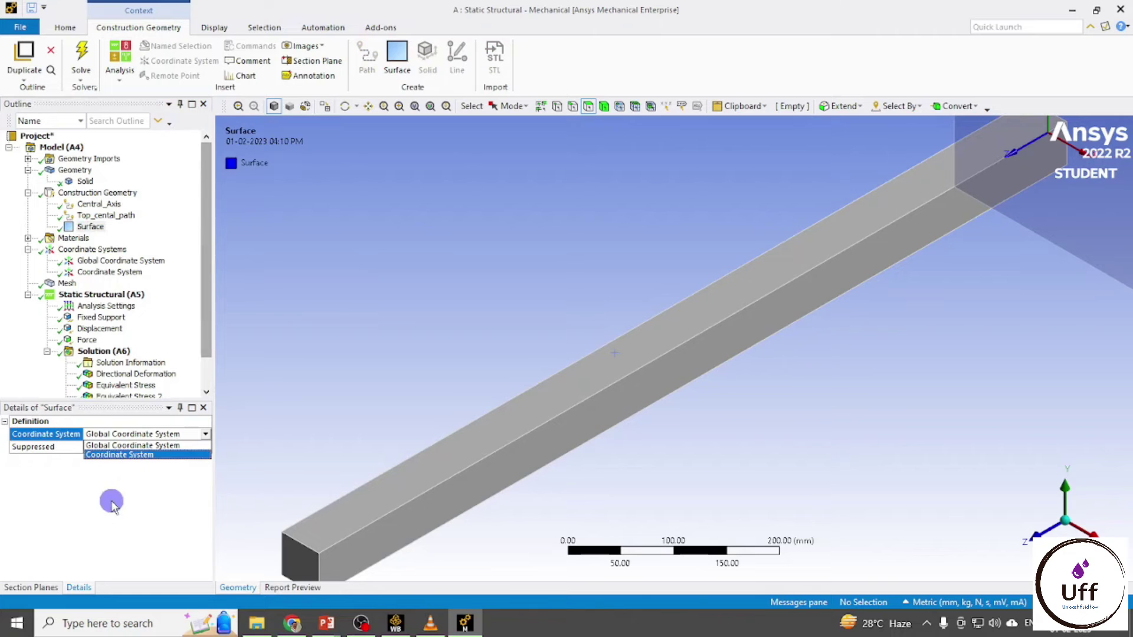
{"action": "left_click", "coordinate": [102, 455]}
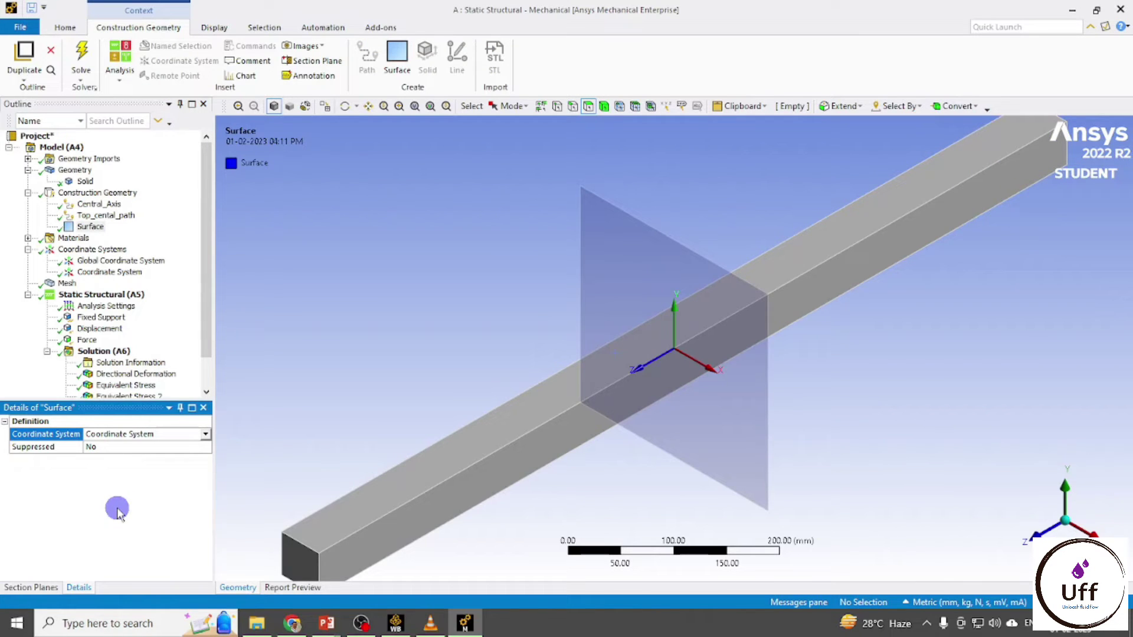
{"action": "left_click_drag", "start_coordinate": [202, 285], "coordinate": [202, 321]}
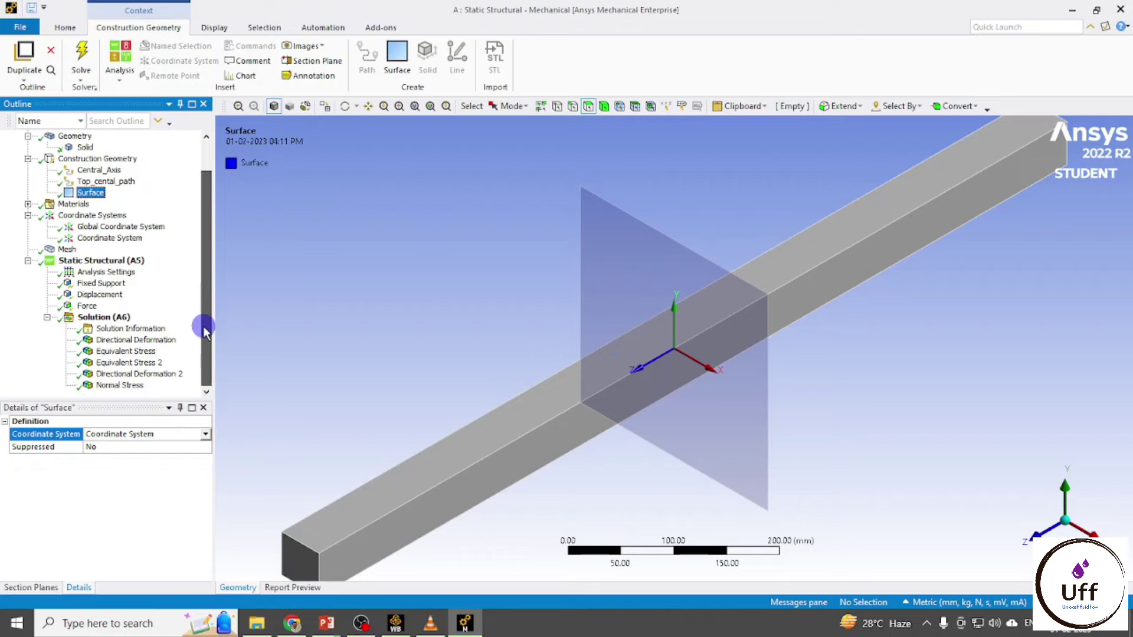
Duplicate Normal Stress without results and scope the copy to the Surface construction plane.
{"action": "right_click", "coordinate": [120, 387]}
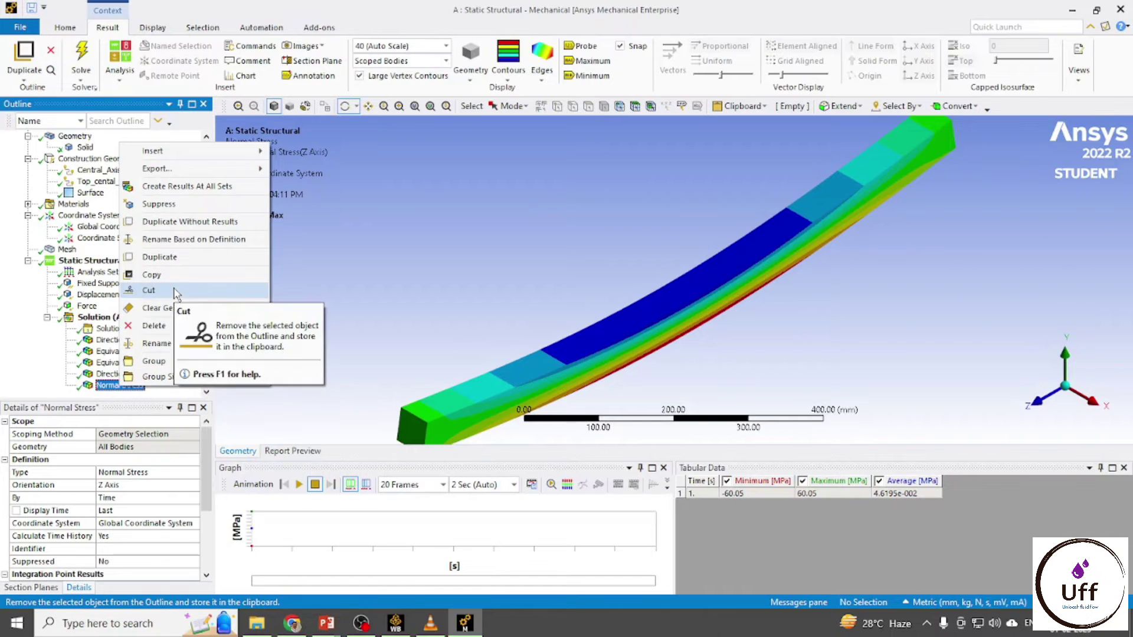
{"action": "left_click", "coordinate": [166, 224]}
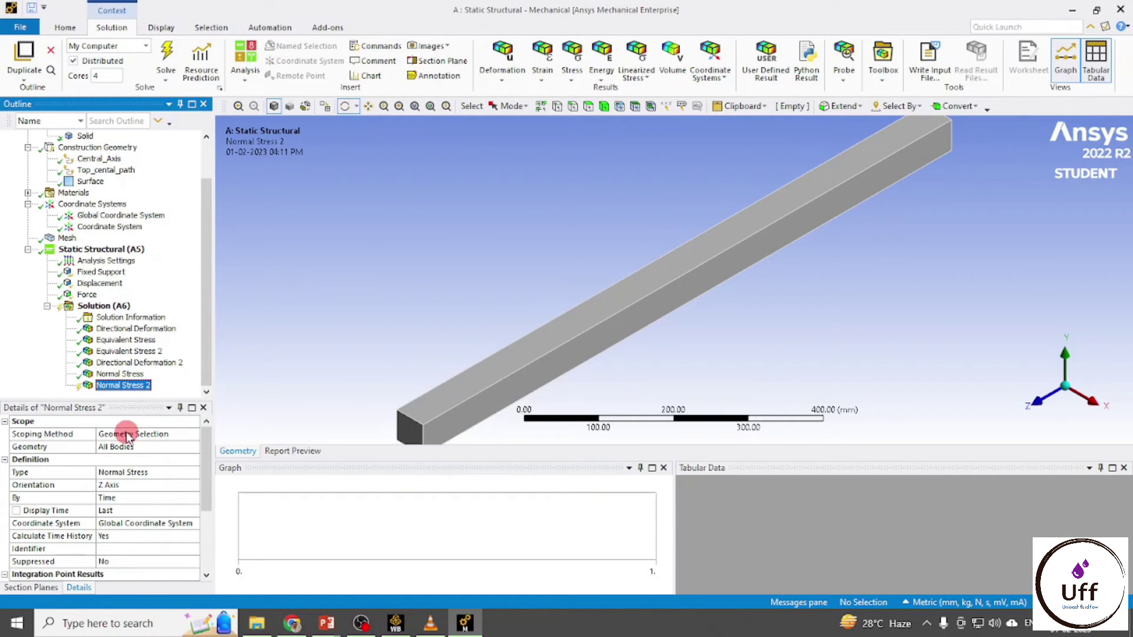
{"action": "left_click", "coordinate": [127, 435]}
{"action": "left_click", "coordinate": [194, 436]}
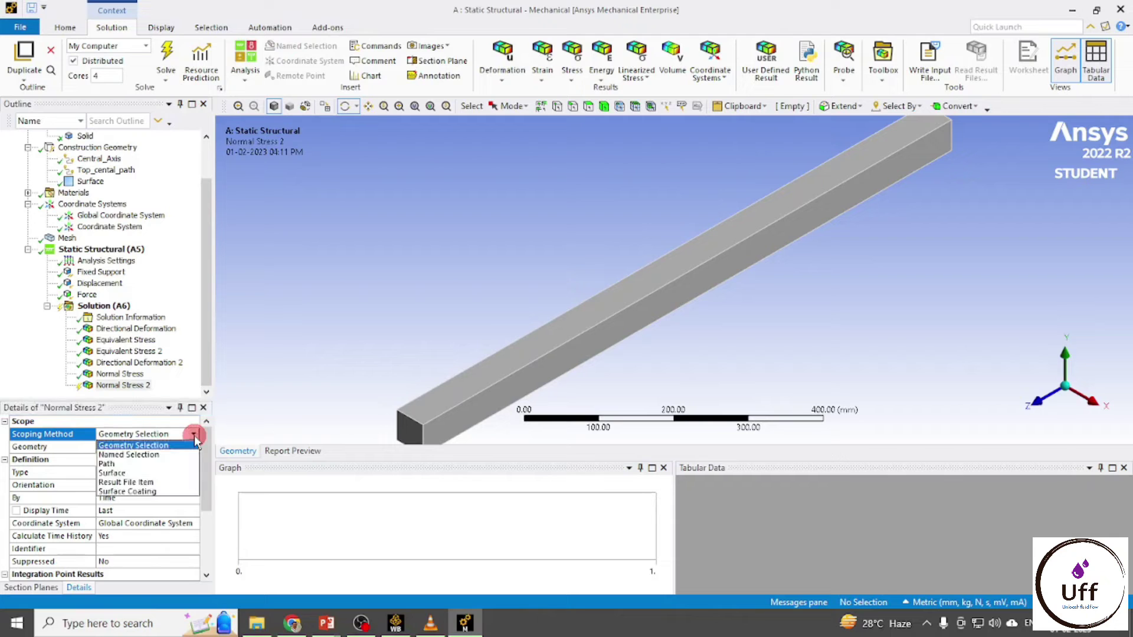
{"action": "left_click", "coordinate": [113, 473]}
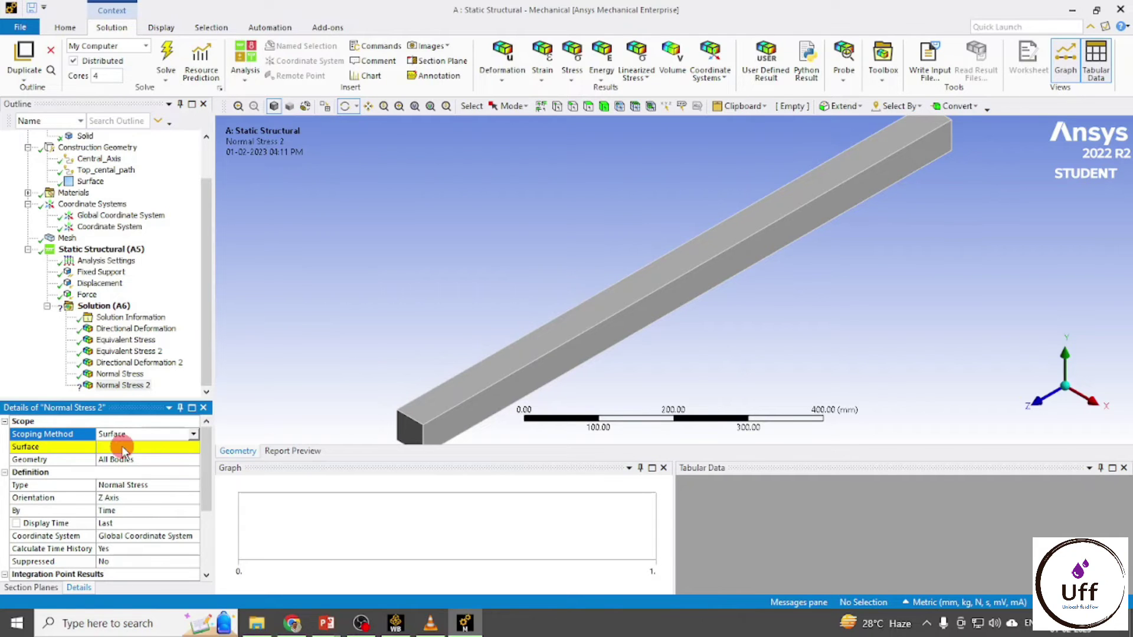
{"action": "left_click", "coordinate": [177, 447]}
{"action": "left_click", "coordinate": [194, 447]}
{"action": "left_click", "coordinate": [154, 459]}
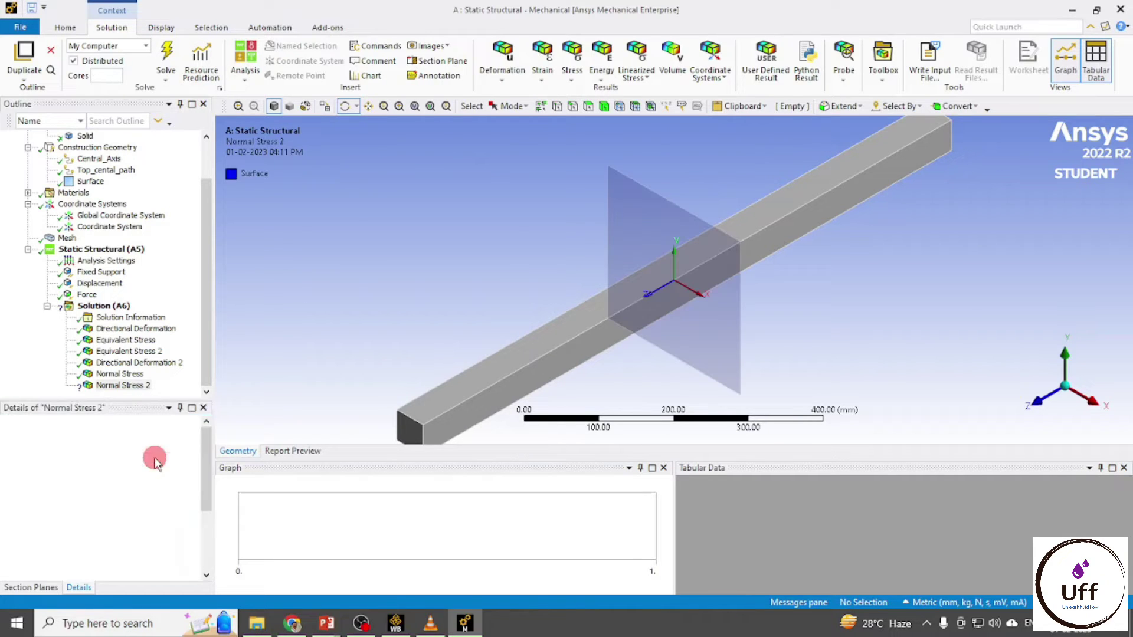
Evaluate Normal Stress 2, giving -60.05 to 60.05 MPa across the mid-span section.
{"action": "left_click", "coordinate": [207, 390]}
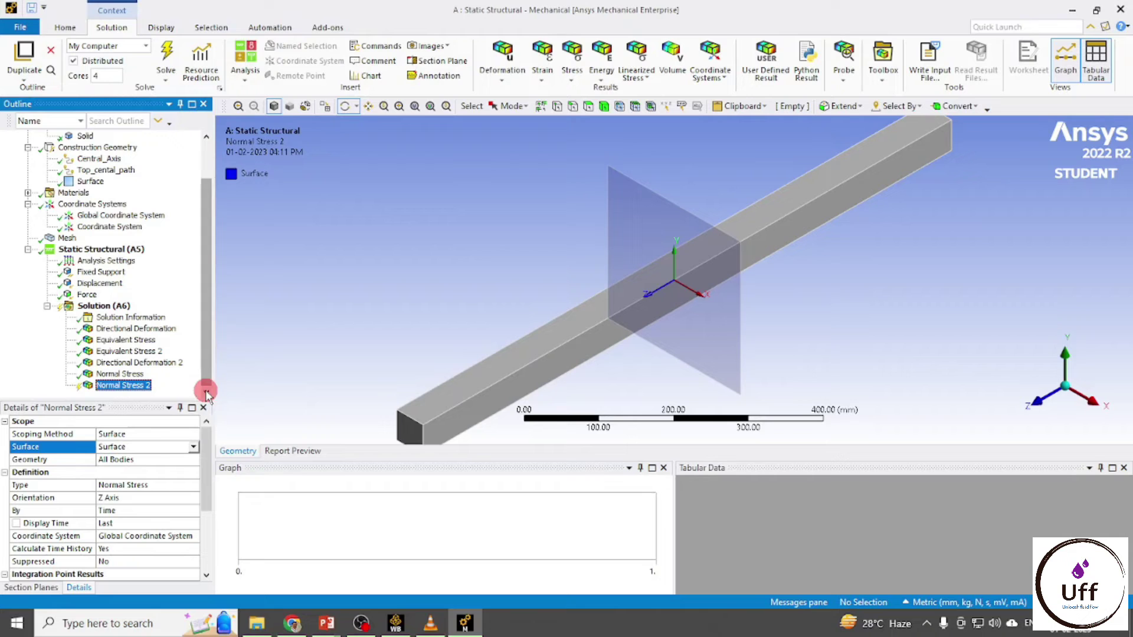
{"action": "right_click", "coordinate": [122, 390]}
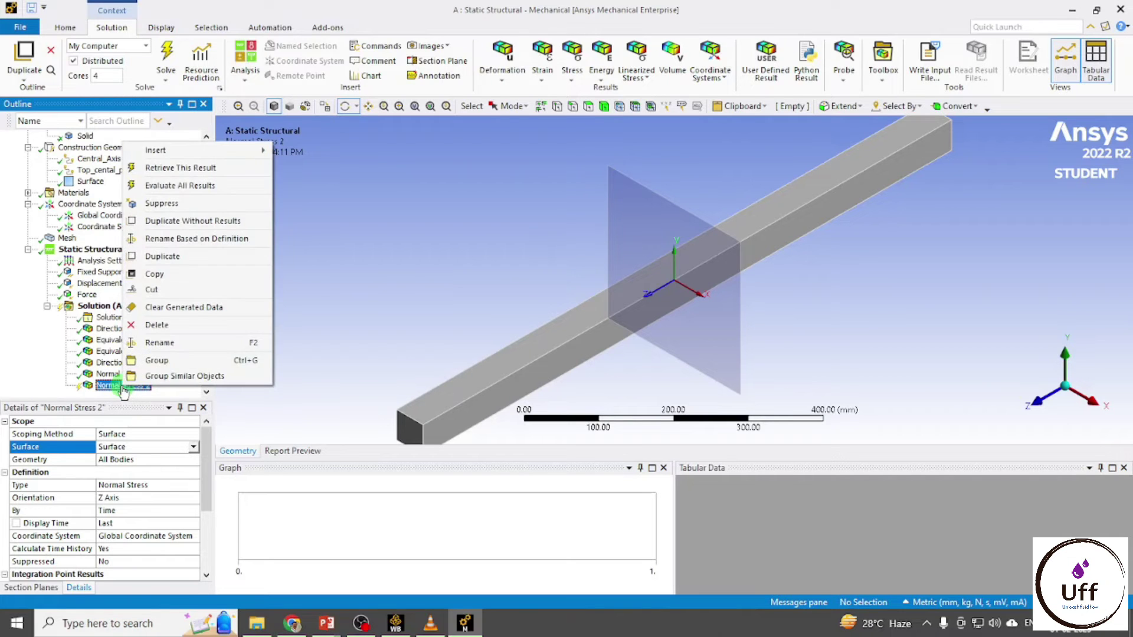
{"action": "left_click", "coordinate": [187, 190]}
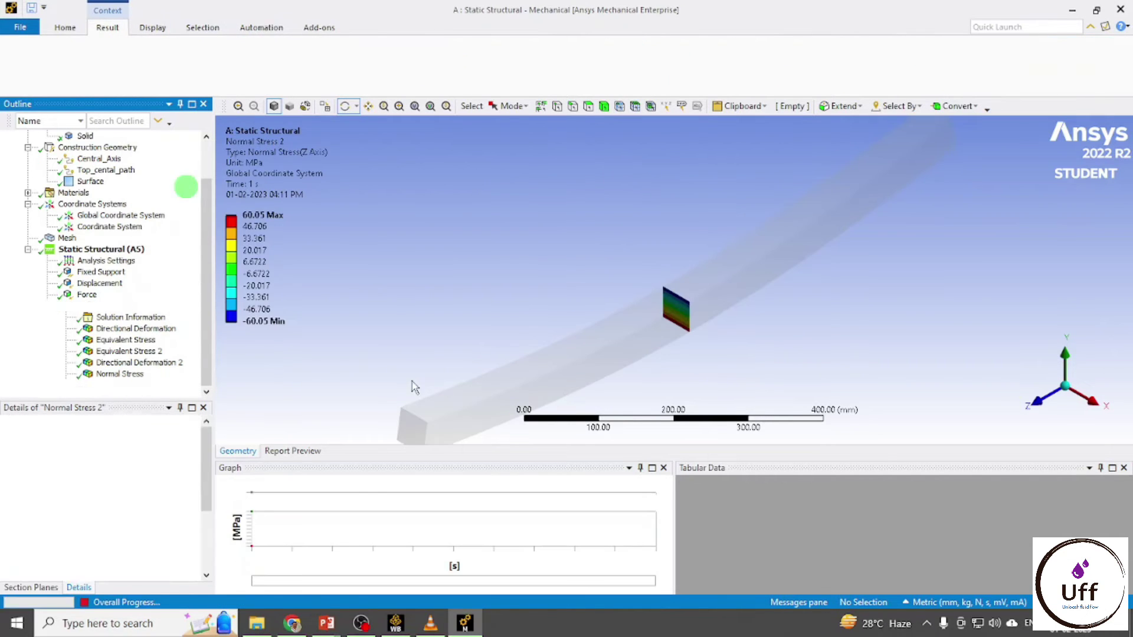
View the section face-on along Z, zoom in, and label the maximum and minimum stress locations.
{"action": "left_click", "coordinate": [1044, 404]}
{"action": "scroll", "coordinate": [671, 337], "scroll_direction": "up", "scroll_amount": 4}
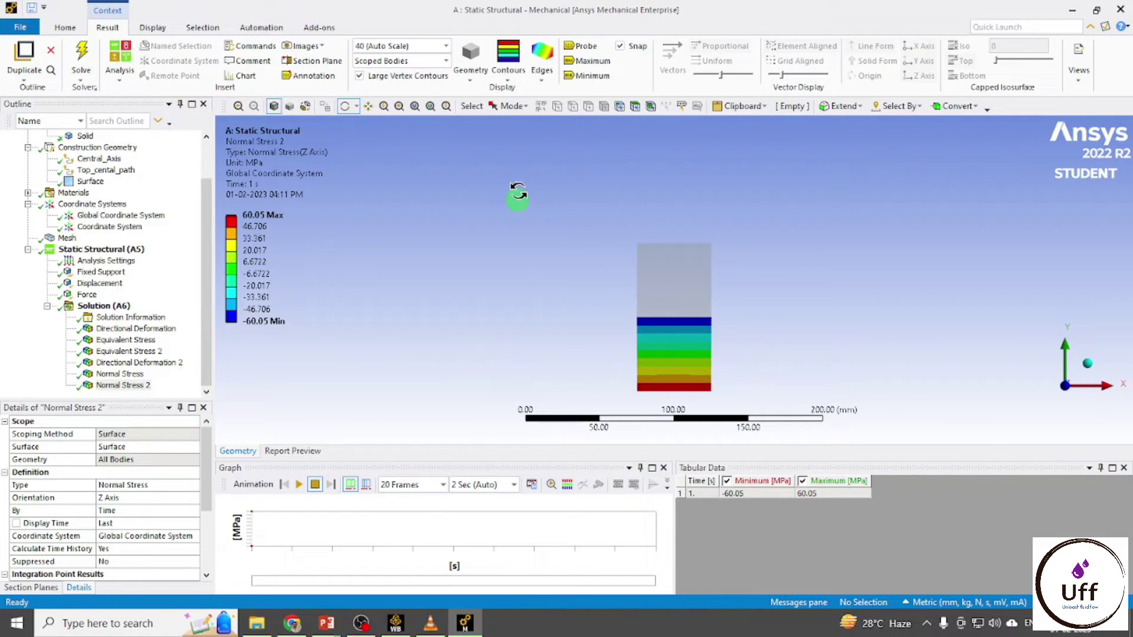
{"action": "left_click", "coordinate": [587, 60]}
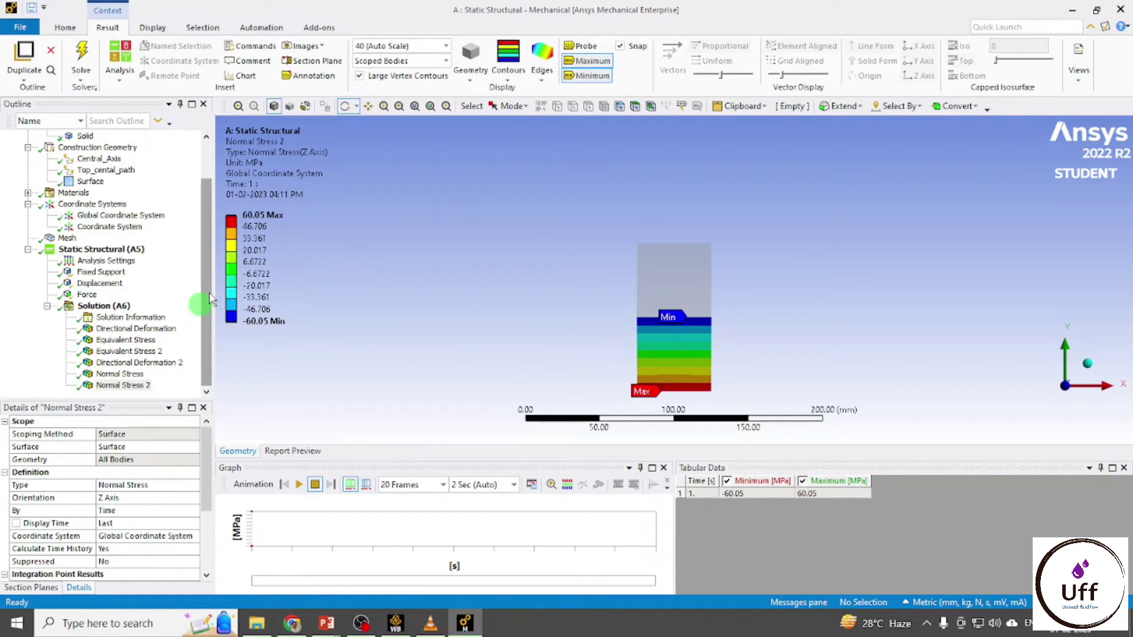
{"action": "left_click", "coordinate": [205, 298]}
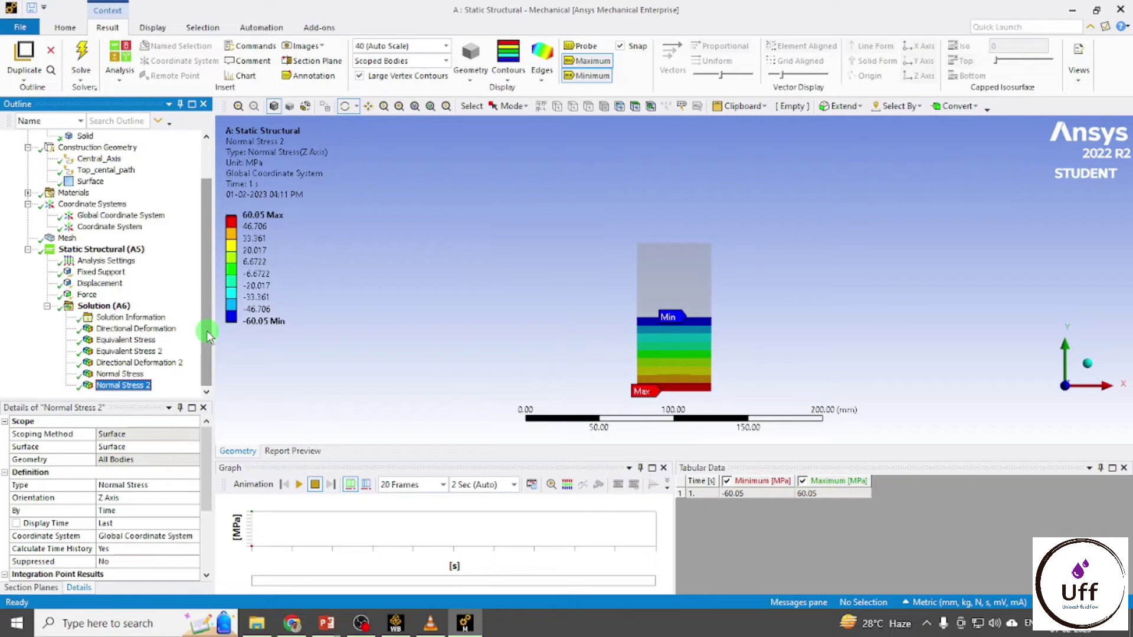
{"action": "left_click_drag", "start_coordinate": [208, 335], "coordinate": [207, 302]}
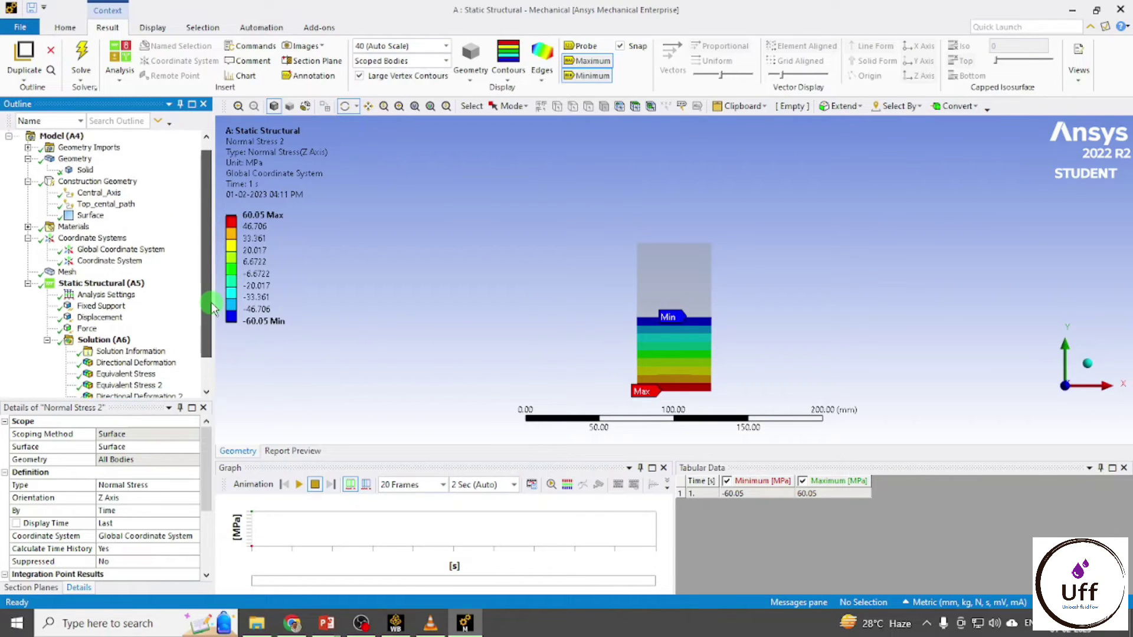
Insert a figure snapshot of the meshed beam under Mesh in isometric view.
{"action": "left_click", "coordinate": [69, 273]}
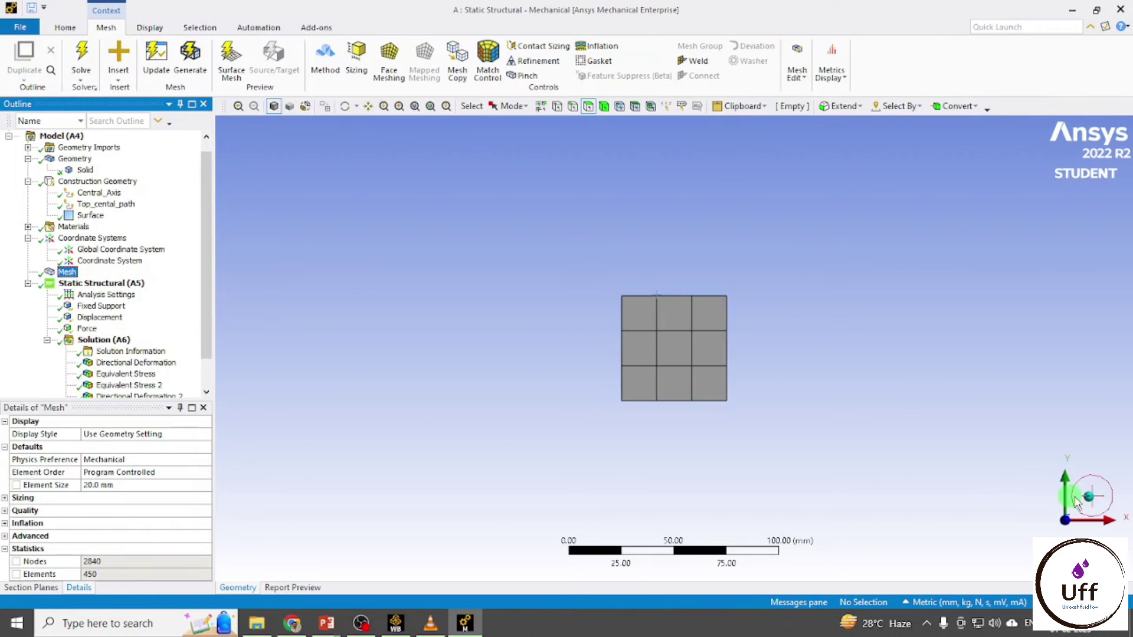
{"action": "left_click", "coordinate": [1086, 494]}
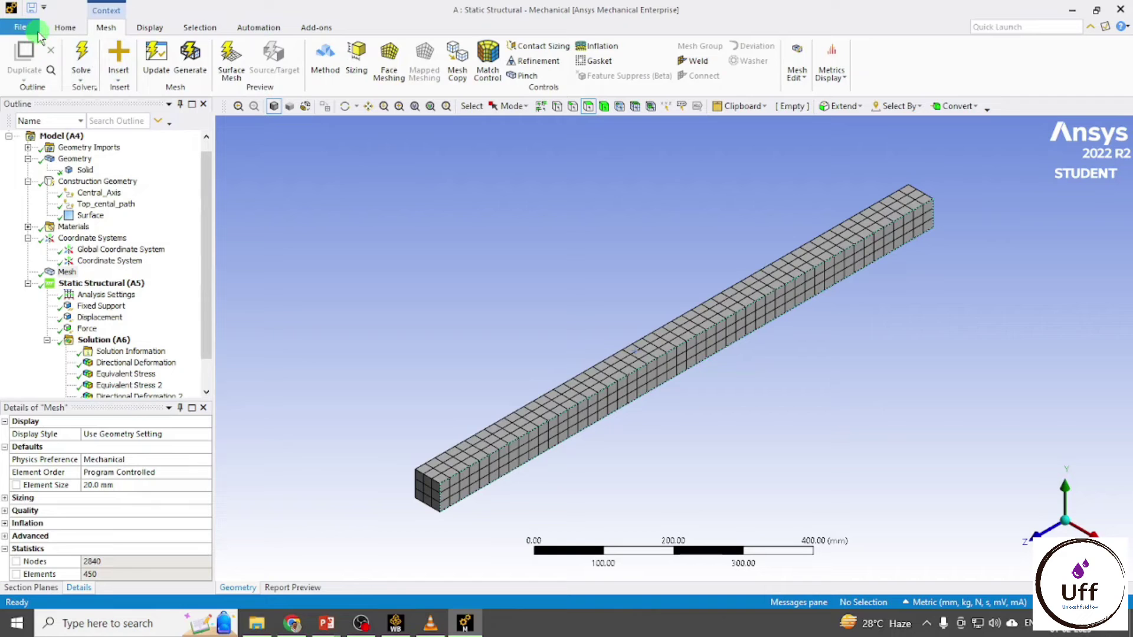
{"action": "left_click", "coordinate": [66, 28]}
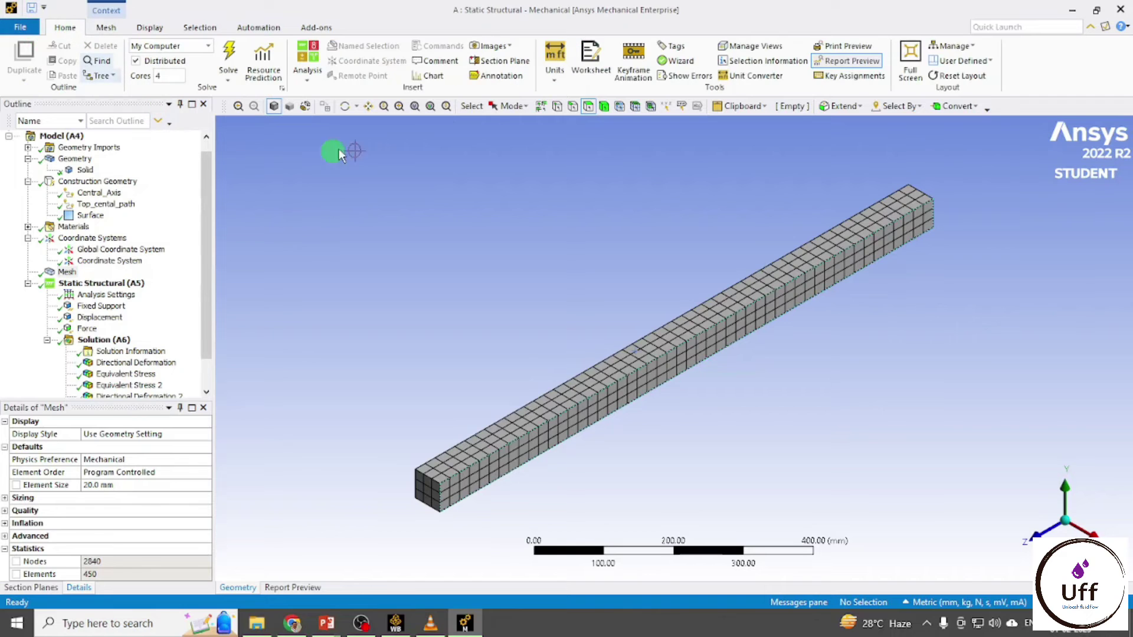
{"action": "left_click", "coordinate": [499, 46]}
{"action": "left_click", "coordinate": [501, 62]}
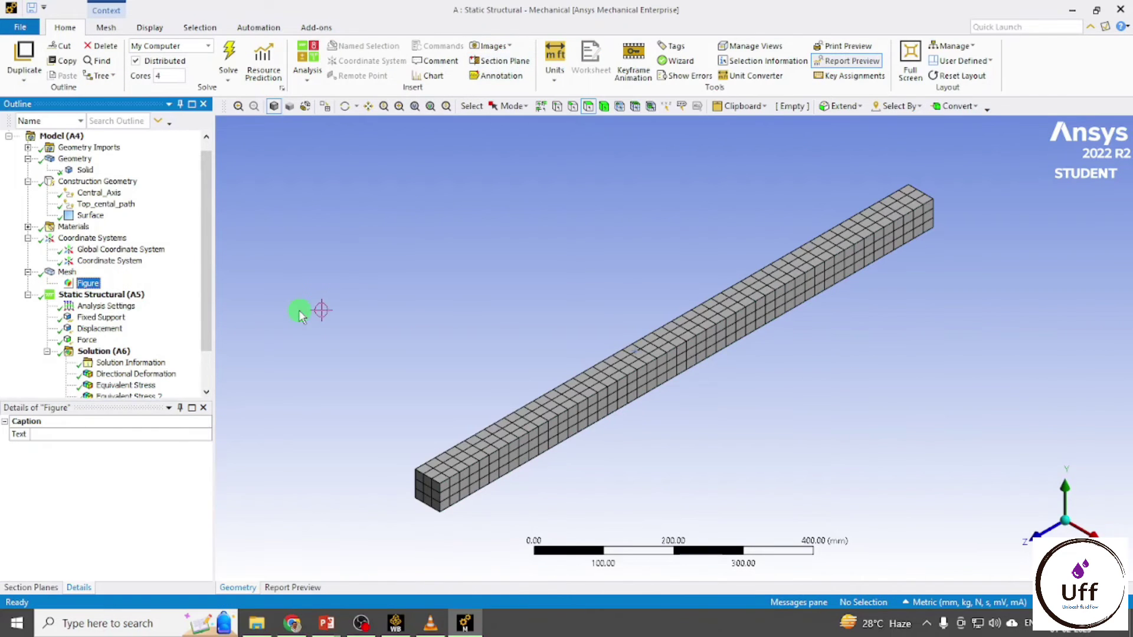
Rename the mesh figure to 'Mesh_fig' and display the Static Structural boundary conditions.
{"action": "right_click", "coordinate": [91, 287]}
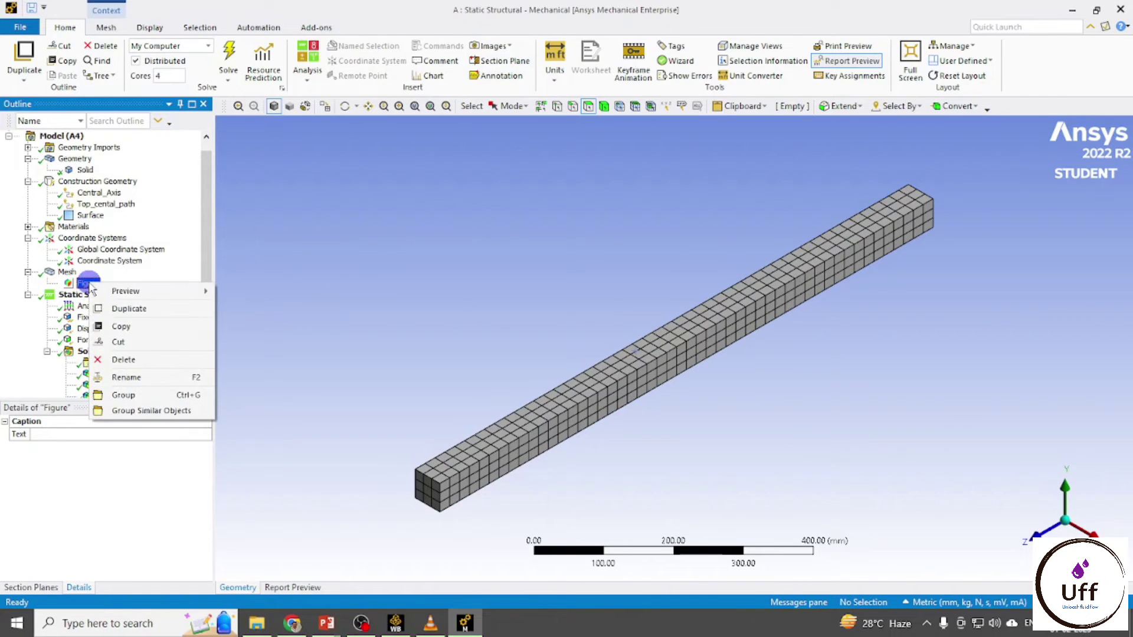
{"action": "left_click", "coordinate": [125, 377]}
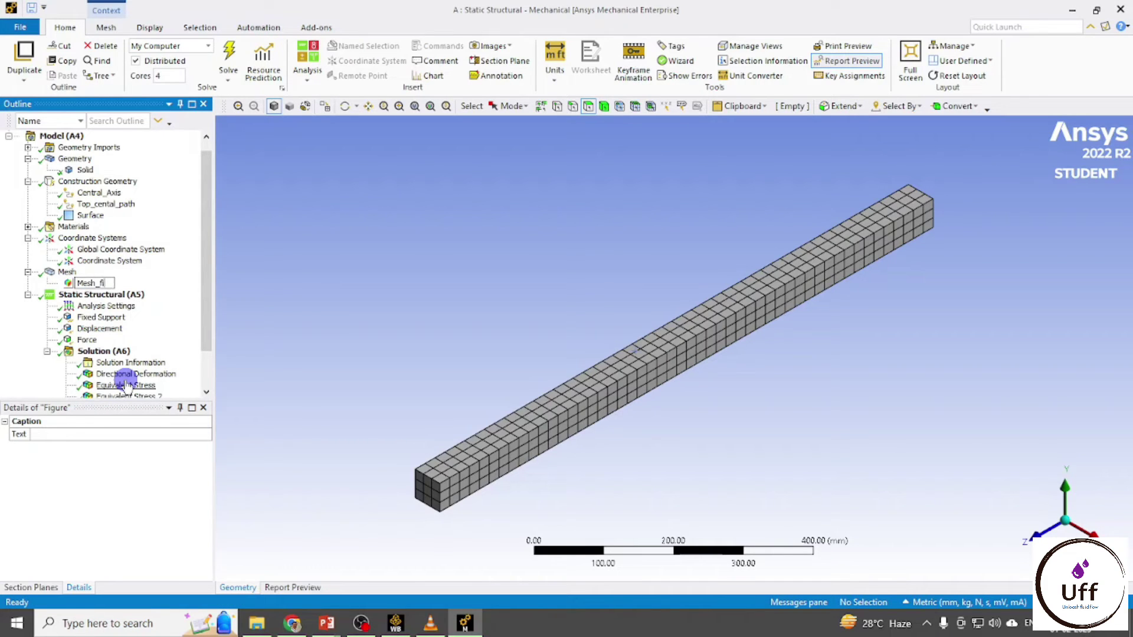
{"action": "type", "text": "Mesh_fig"}
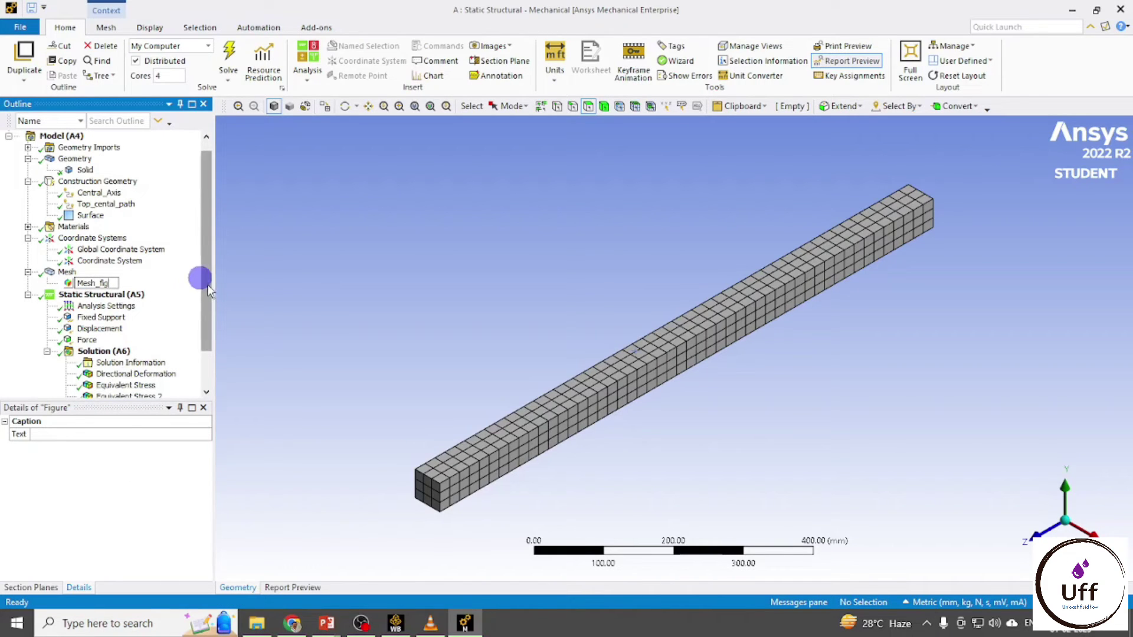
{"action": "left_click_drag", "start_coordinate": [202, 283], "coordinate": [210, 299]}
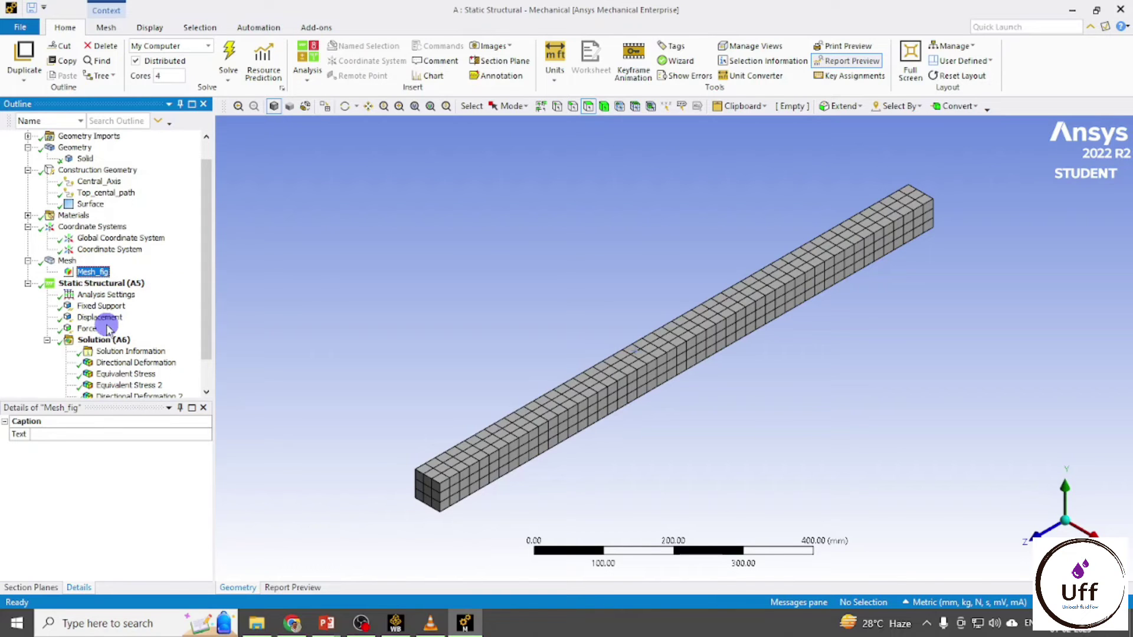
{"action": "left_click", "coordinate": [86, 284]}
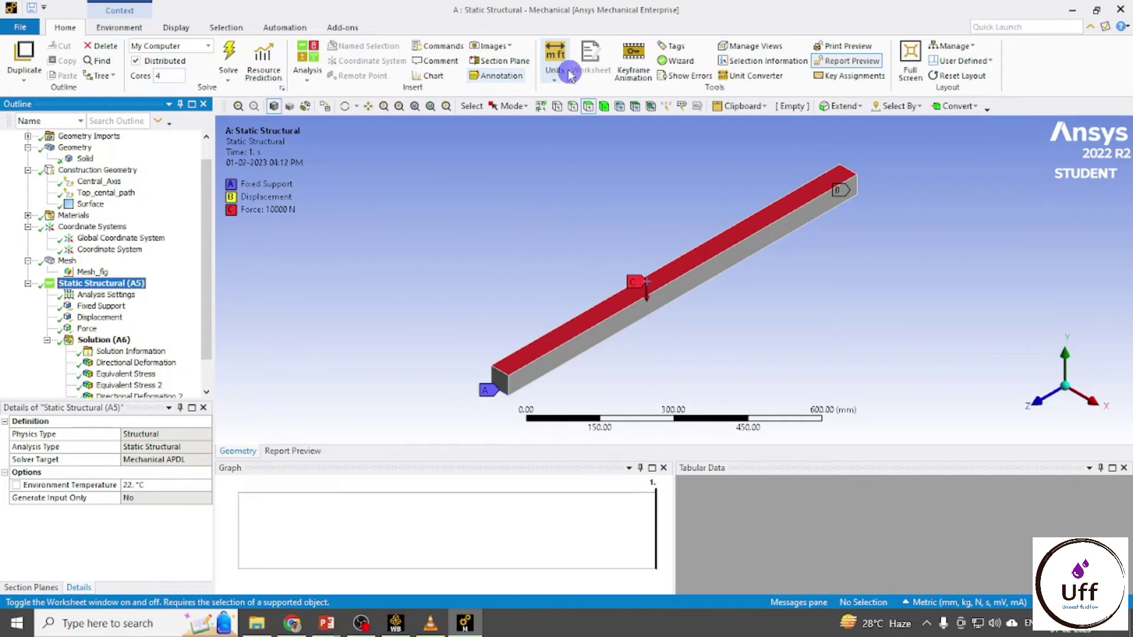
Add a figure under Static Structural and name it 'Boundary_Conditions'.
{"action": "left_click", "coordinate": [490, 46]}
{"action": "left_click", "coordinate": [493, 58]}
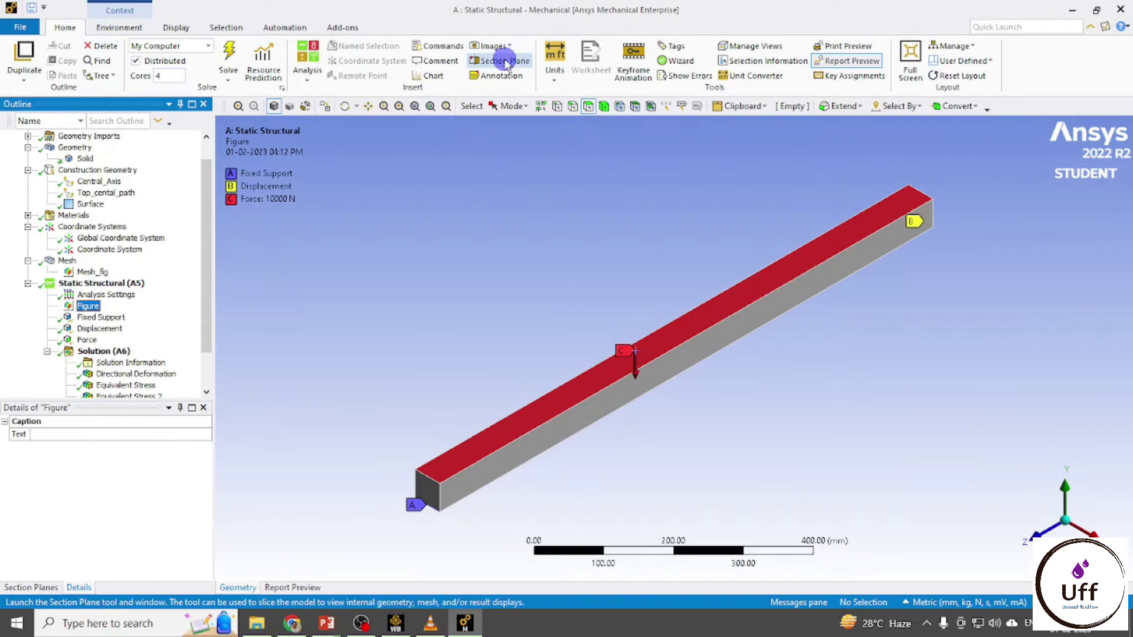
{"action": "right_click", "coordinate": [67, 309]}
{"action": "left_click", "coordinate": [121, 397]}
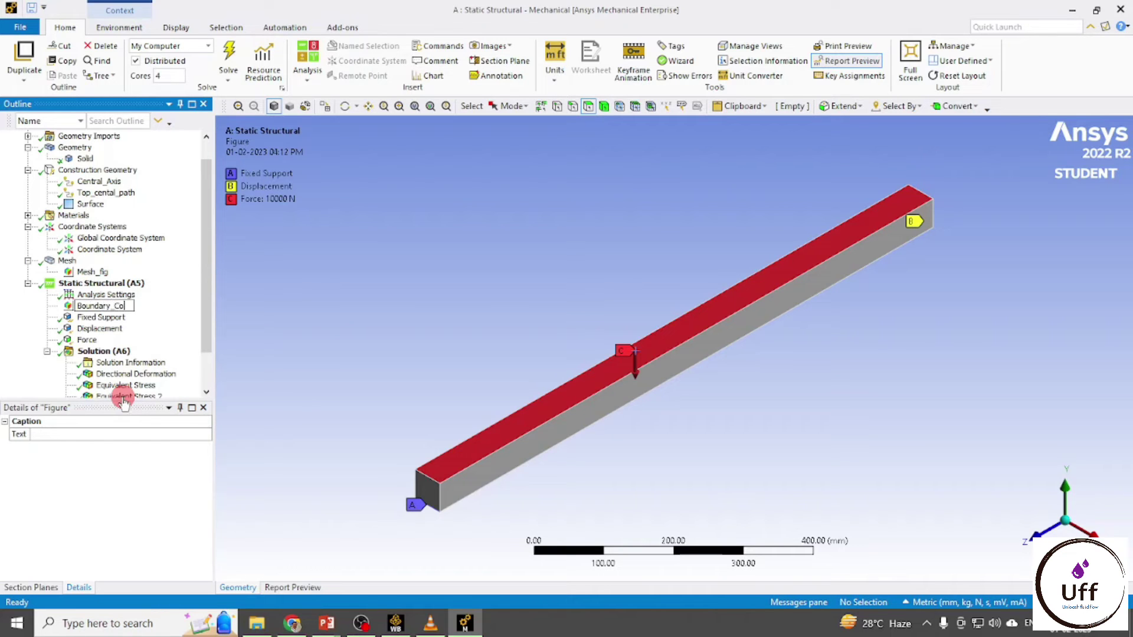
{"action": "type", "text": "Boundary_Conditions"}
{"action": "key", "text": "Return"}
{"action": "scroll", "coordinate": [202, 304], "scroll_direction": "down", "scroll_amount": 2}
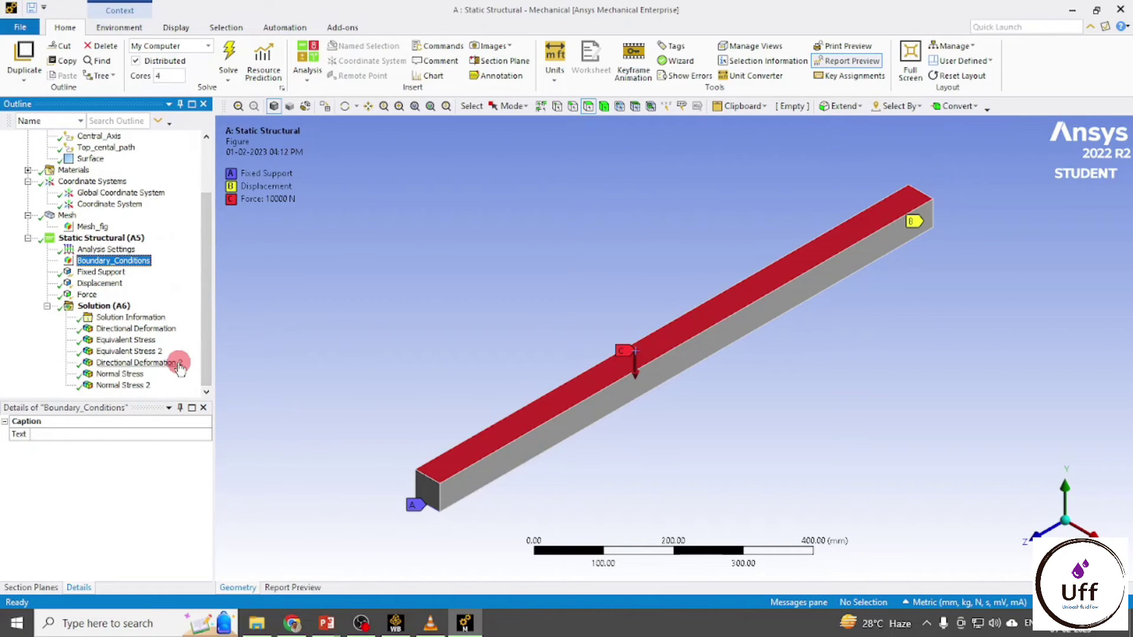
Add a figure under Directional Deformation and name it 'Deformation_fig'.
{"action": "left_click", "coordinate": [142, 329]}
{"action": "right_click", "coordinate": [140, 333]}
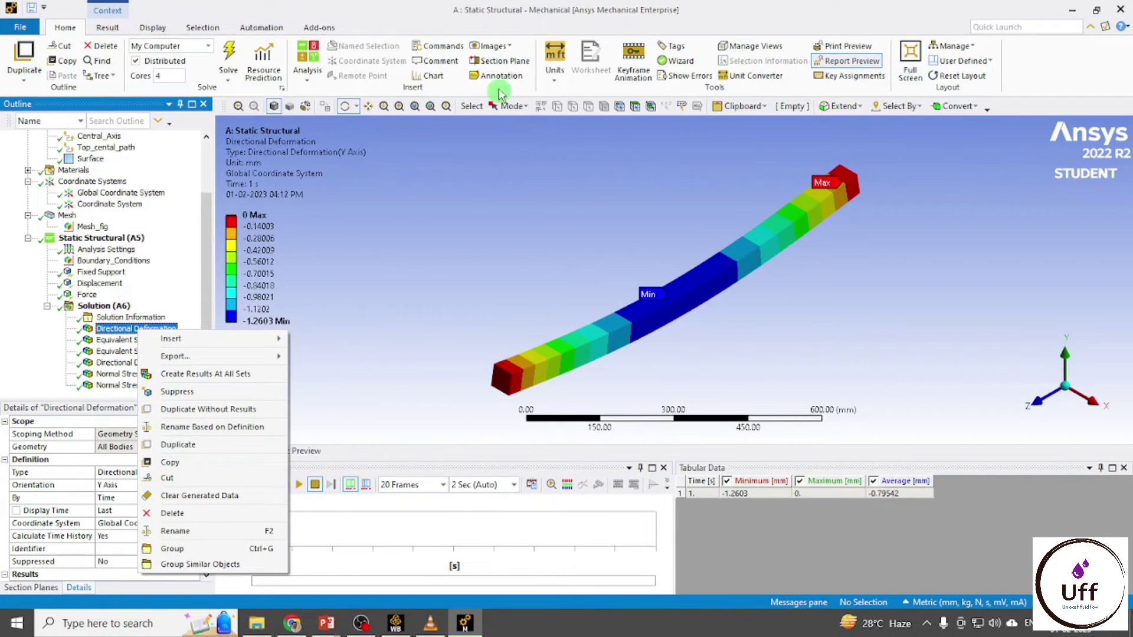
{"action": "left_click", "coordinate": [489, 45]}
{"action": "left_click", "coordinate": [507, 63]}
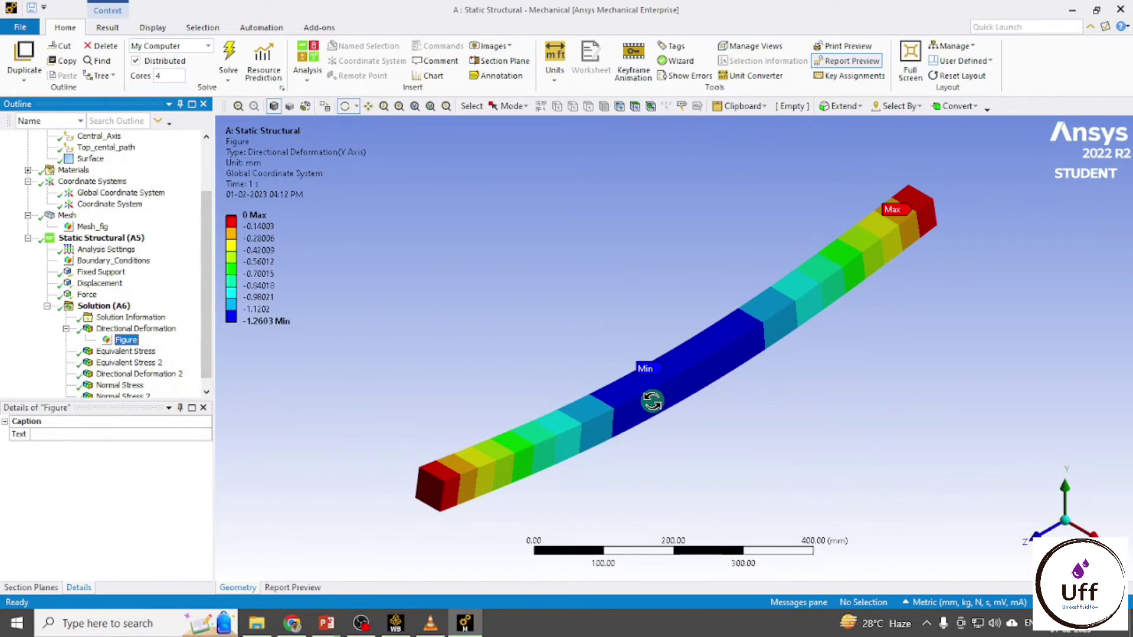
{"action": "scroll", "coordinate": [652, 402], "scroll_direction": "up", "scroll_amount": 2}
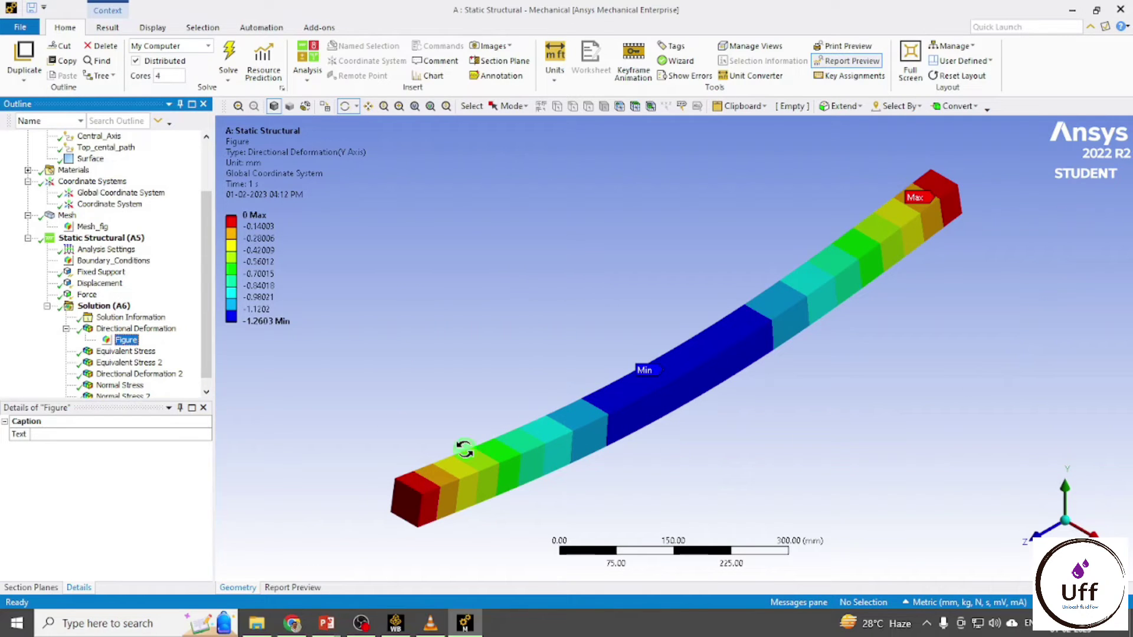
{"action": "right_click", "coordinate": [125, 341]}
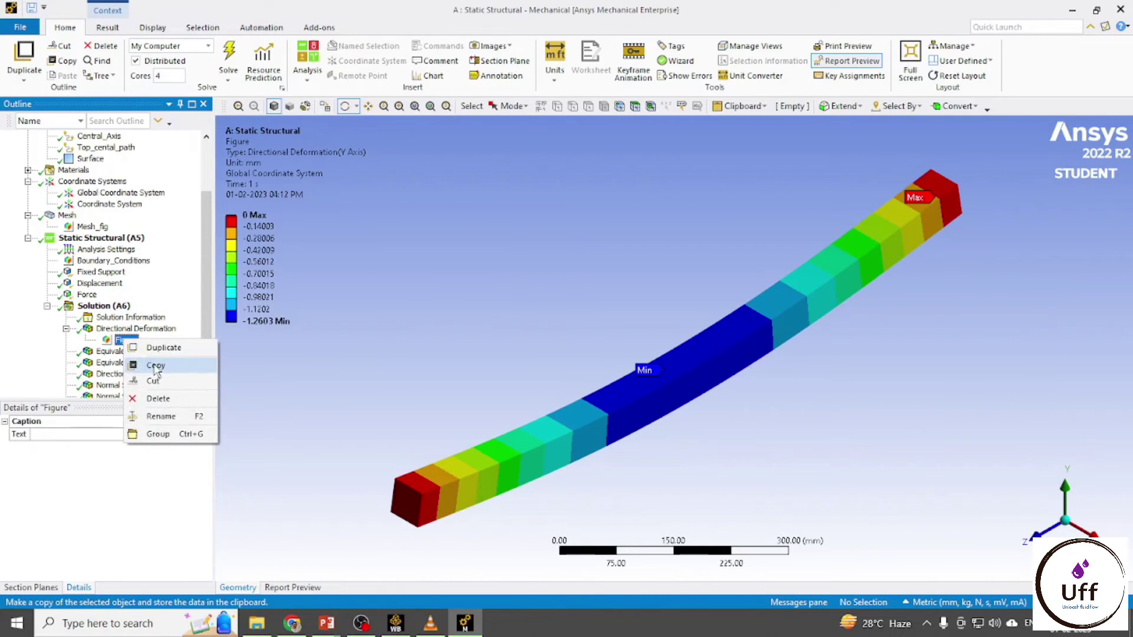
{"action": "left_click", "coordinate": [163, 418]}
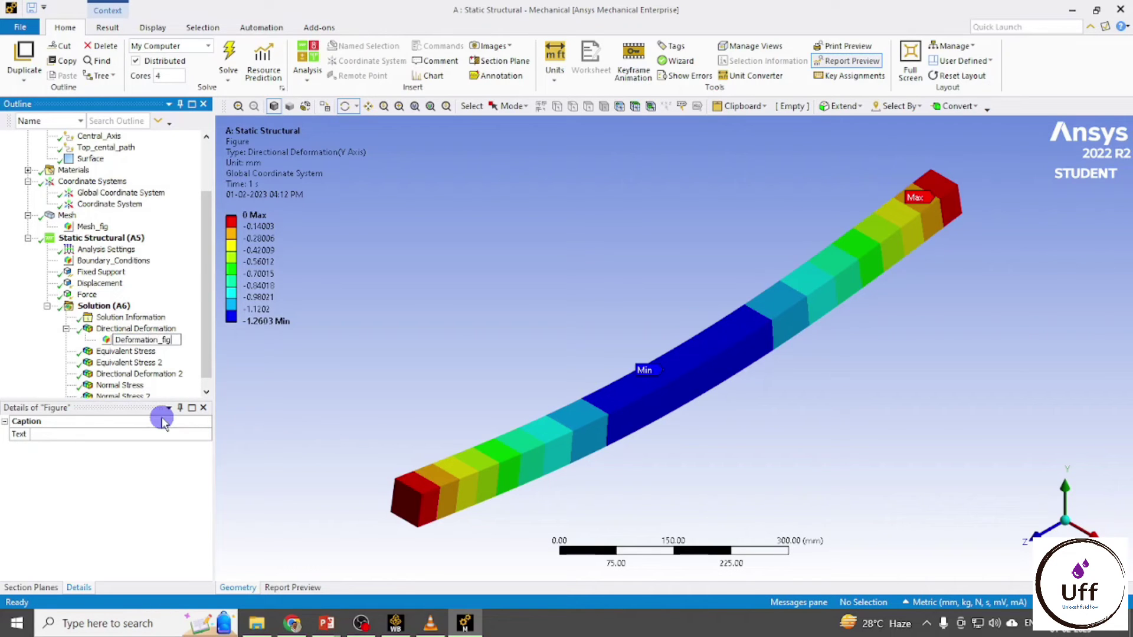
{"action": "key", "text": "Return"}
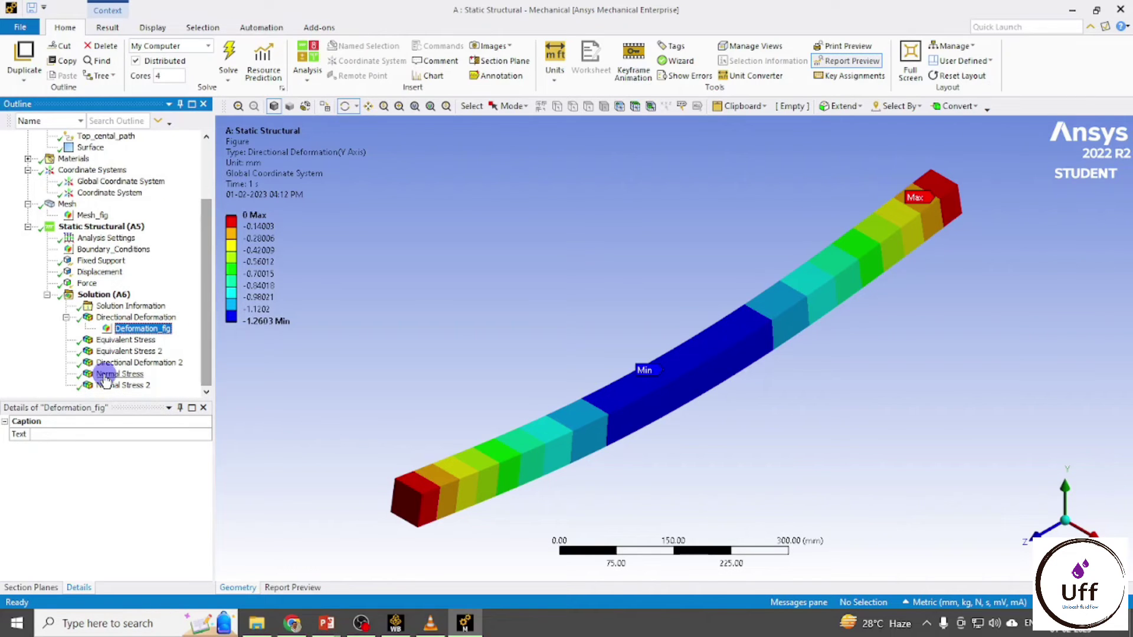
Add a figure of the Equivalent Stress 2 path contour named 'Stress at NA'.
{"action": "left_click", "coordinate": [125, 352]}
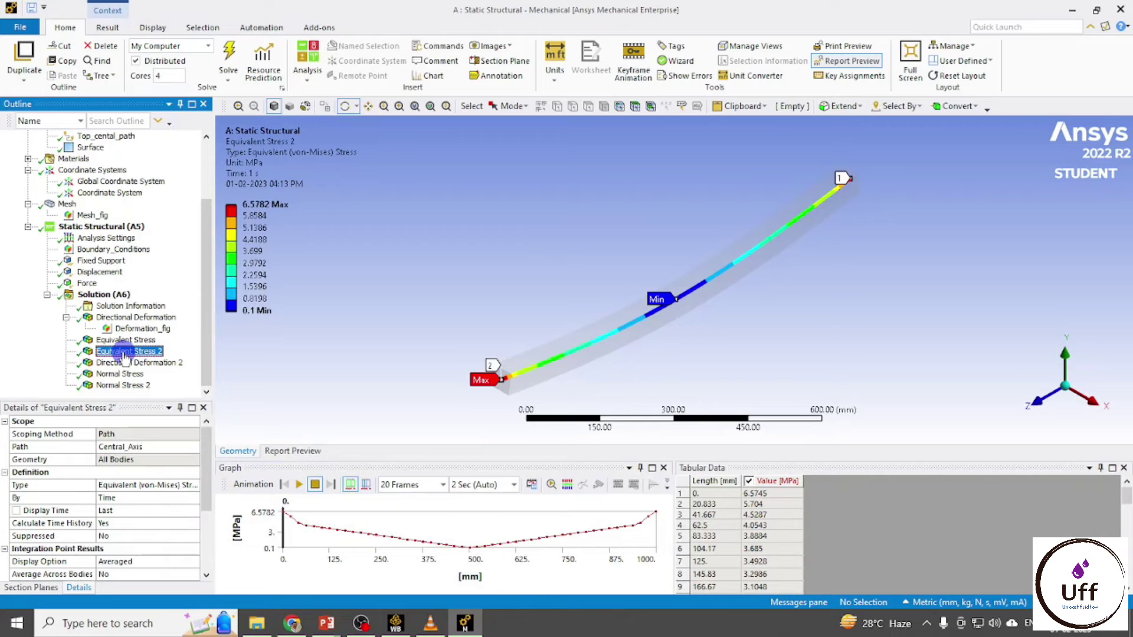
{"action": "right_click", "coordinate": [125, 355]}
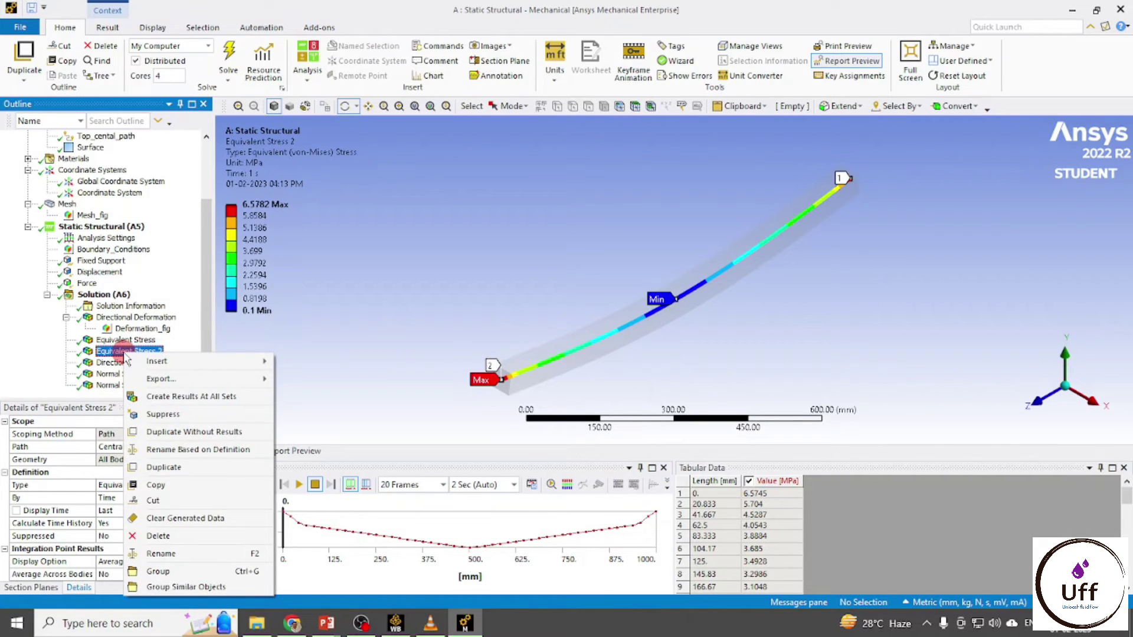
{"action": "left_click", "coordinate": [114, 357]}
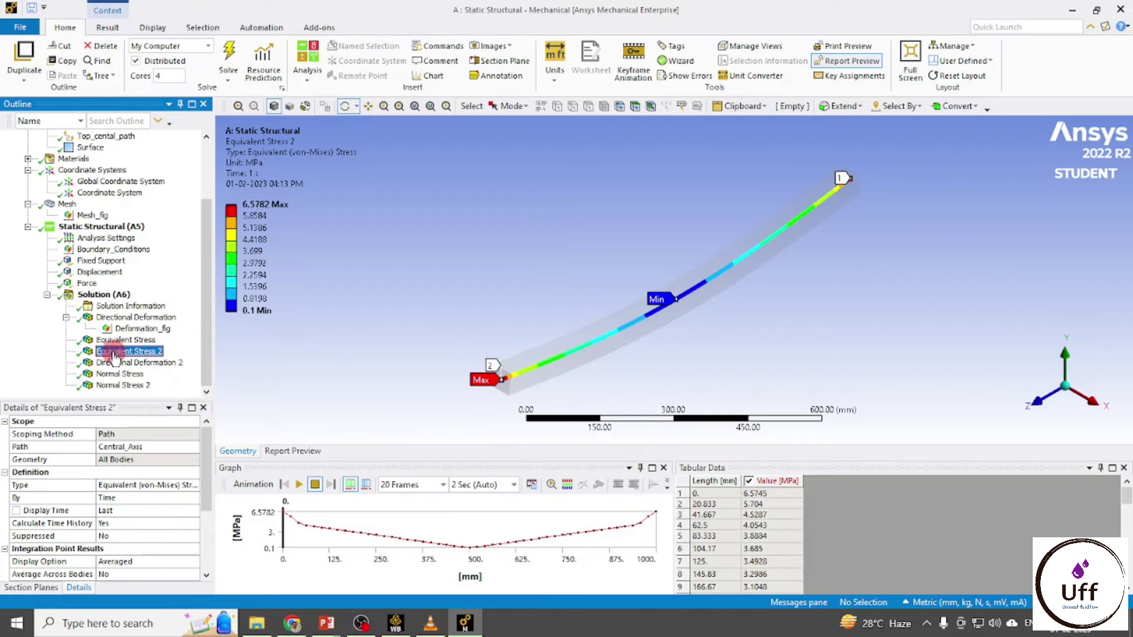
{"action": "left_click", "coordinate": [491, 46]}
{"action": "left_click", "coordinate": [501, 62]}
{"action": "right_click", "coordinate": [125, 363]}
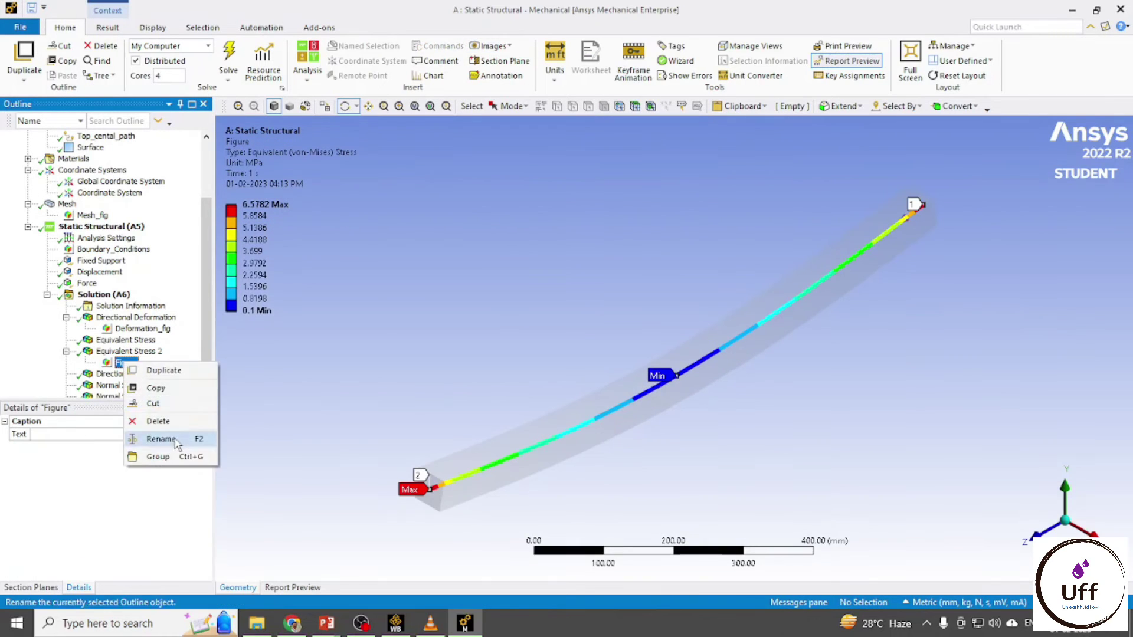
{"action": "left_click", "coordinate": [174, 439]}
{"action": "type", "text": "Stress at NA"}
{"action": "key", "text": "Return"}
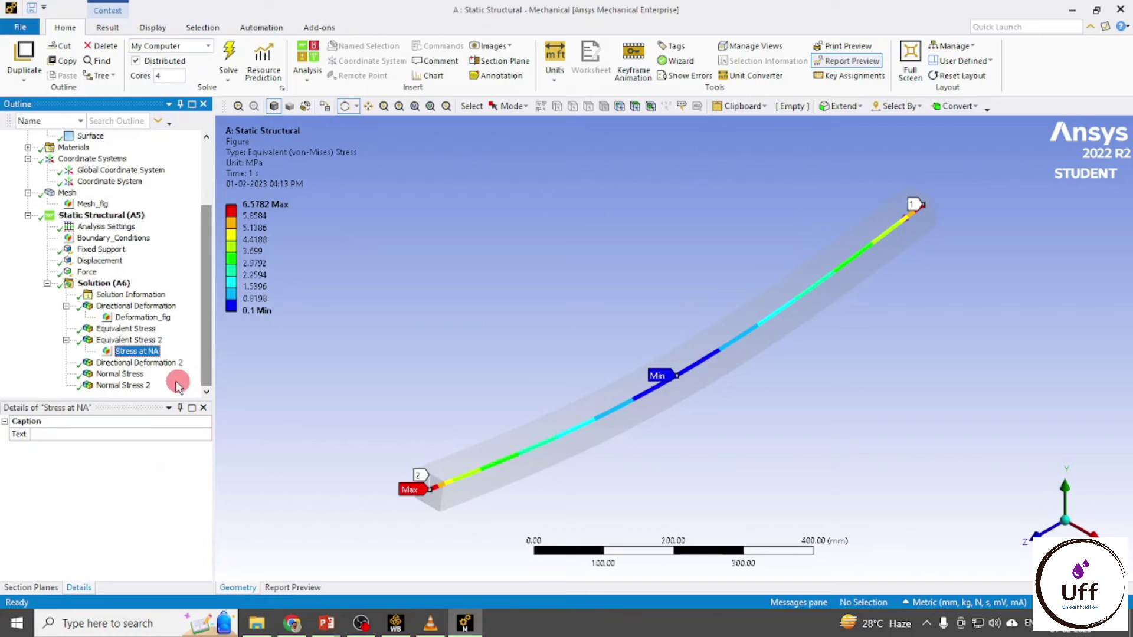
{"action": "left_click", "coordinate": [112, 340]}
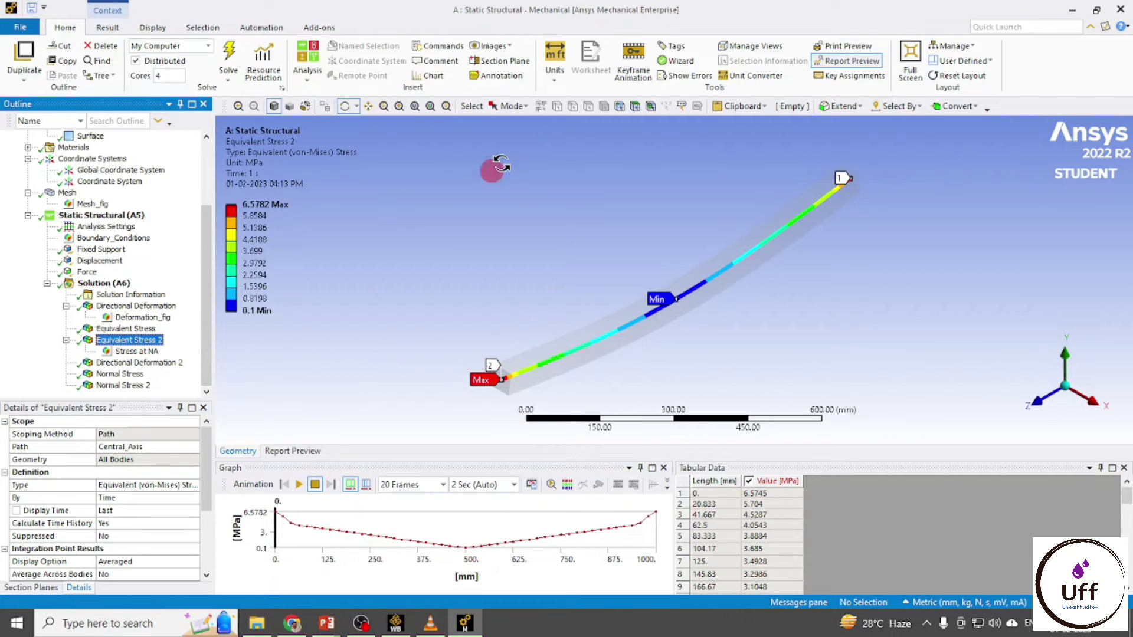
Insert a chart of the Equivalent Stress 2 results and name it 'Stess at NA'.
{"action": "left_click", "coordinate": [431, 80]}
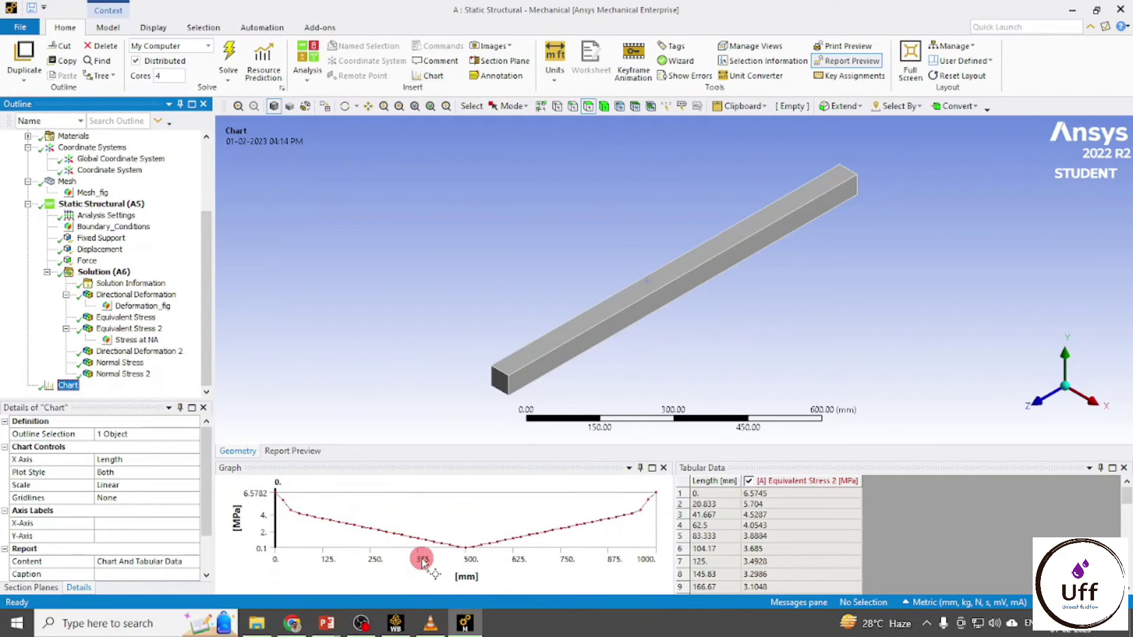
{"action": "right_click", "coordinate": [69, 390]}
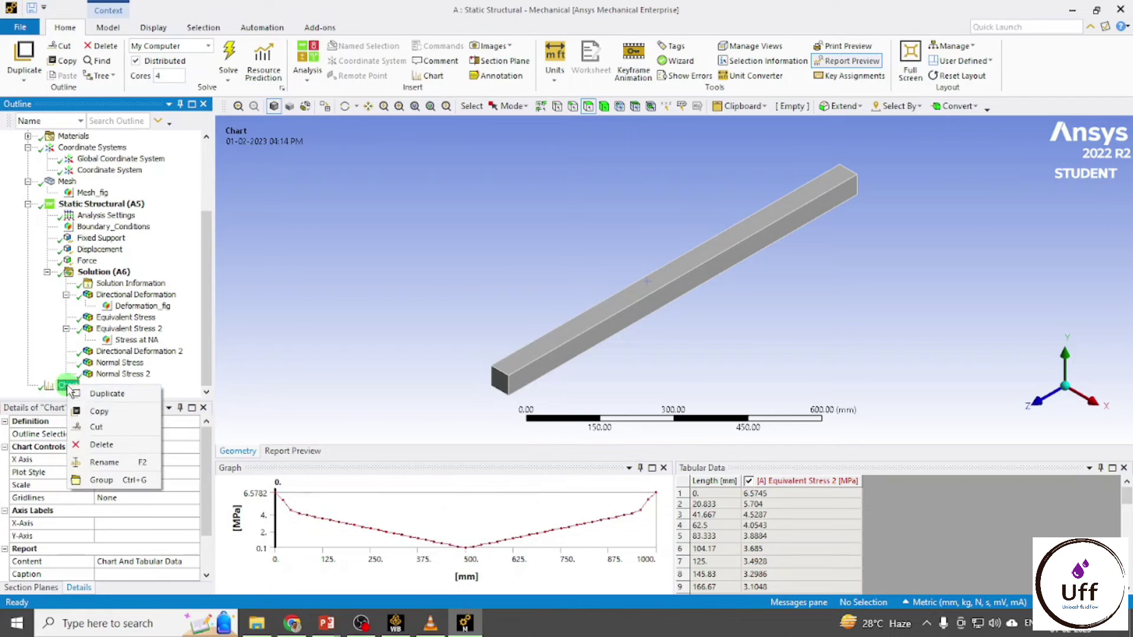
{"action": "left_click", "coordinate": [155, 460]}
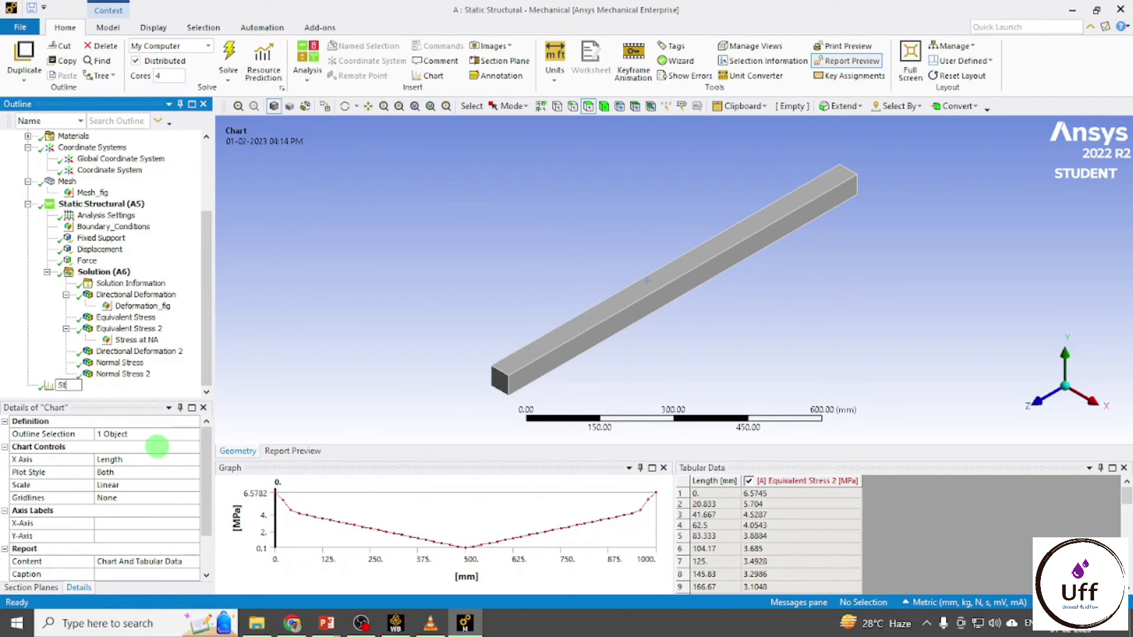
{"action": "type", "text": "Stess at NA"}
{"action": "left_click", "coordinate": [125, 373]}
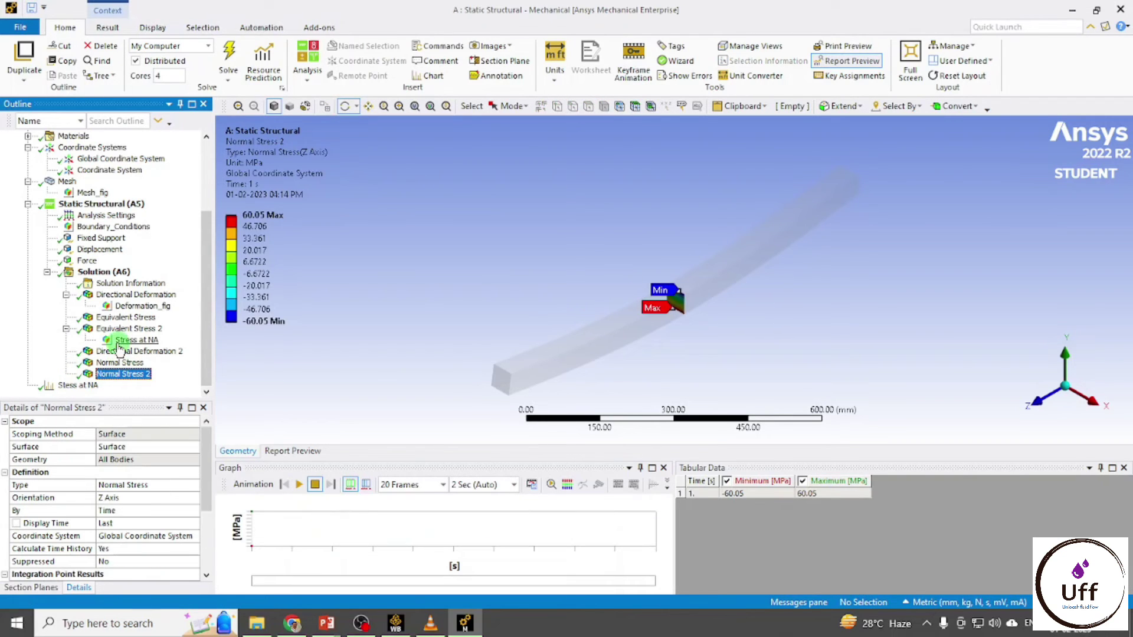
Insert a chart of Directional Deformation 2 named 'Deformation on top central path'.
{"action": "left_click", "coordinate": [136, 352]}
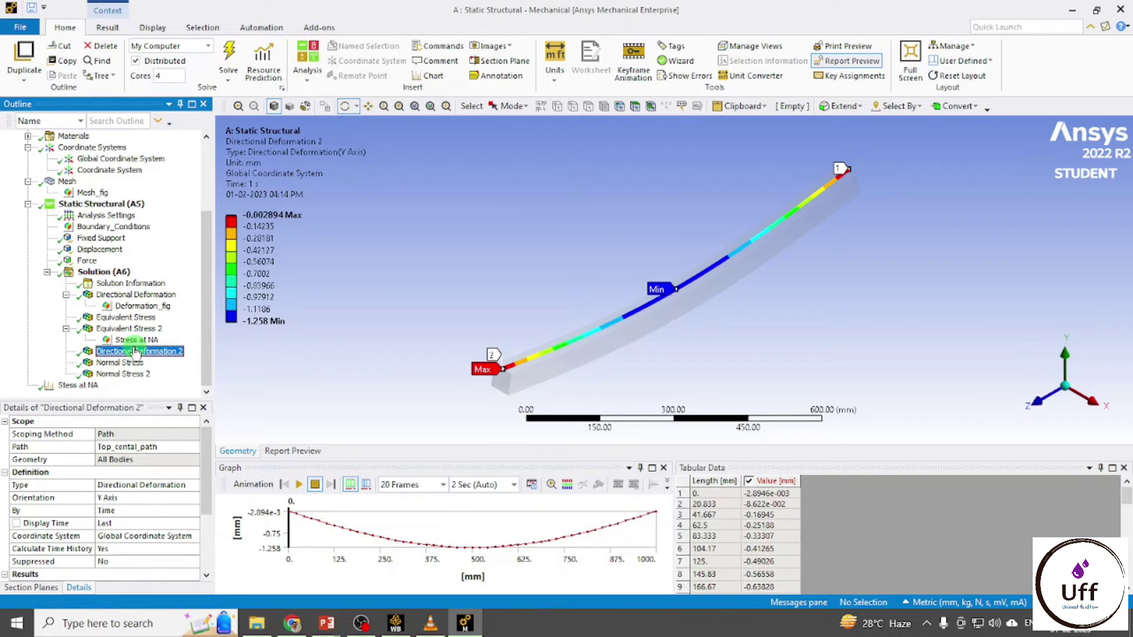
{"action": "left_click", "coordinate": [433, 76]}
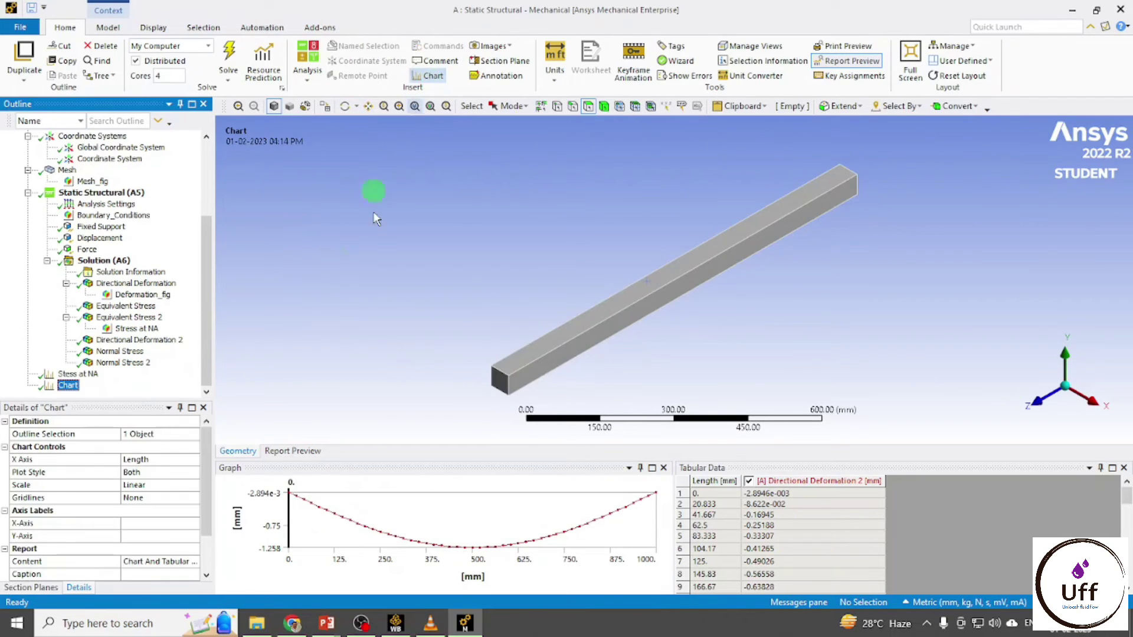
{"action": "right_click", "coordinate": [69, 385]}
{"action": "left_click", "coordinate": [96, 464]}
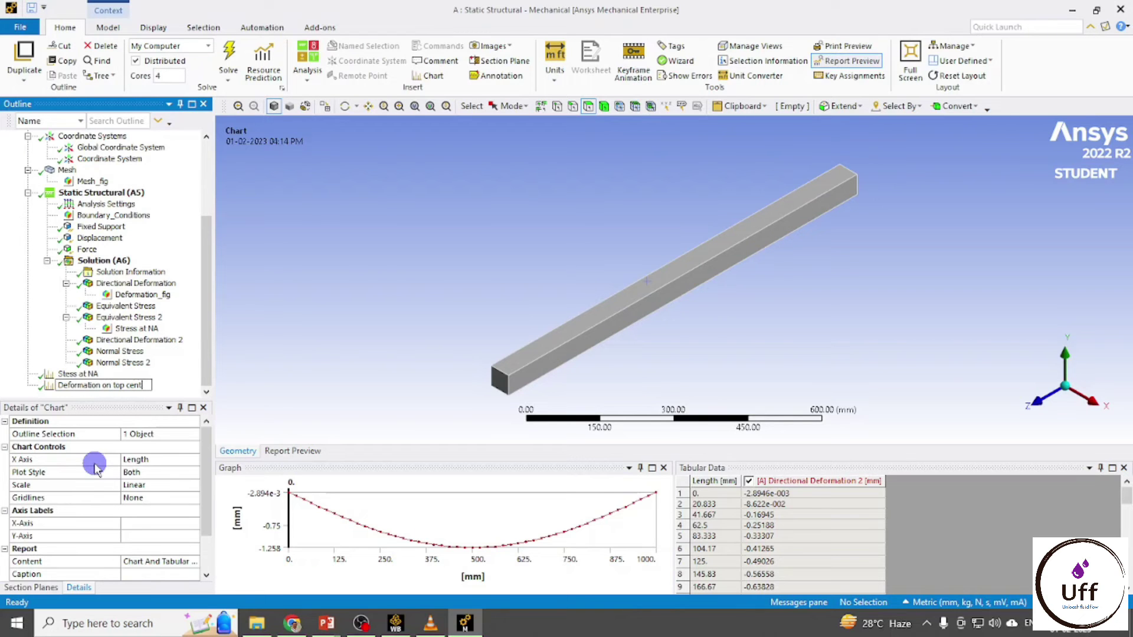
{"action": "left_click", "coordinate": [215, 336]}
{"action": "left_click", "coordinate": [75, 386]}
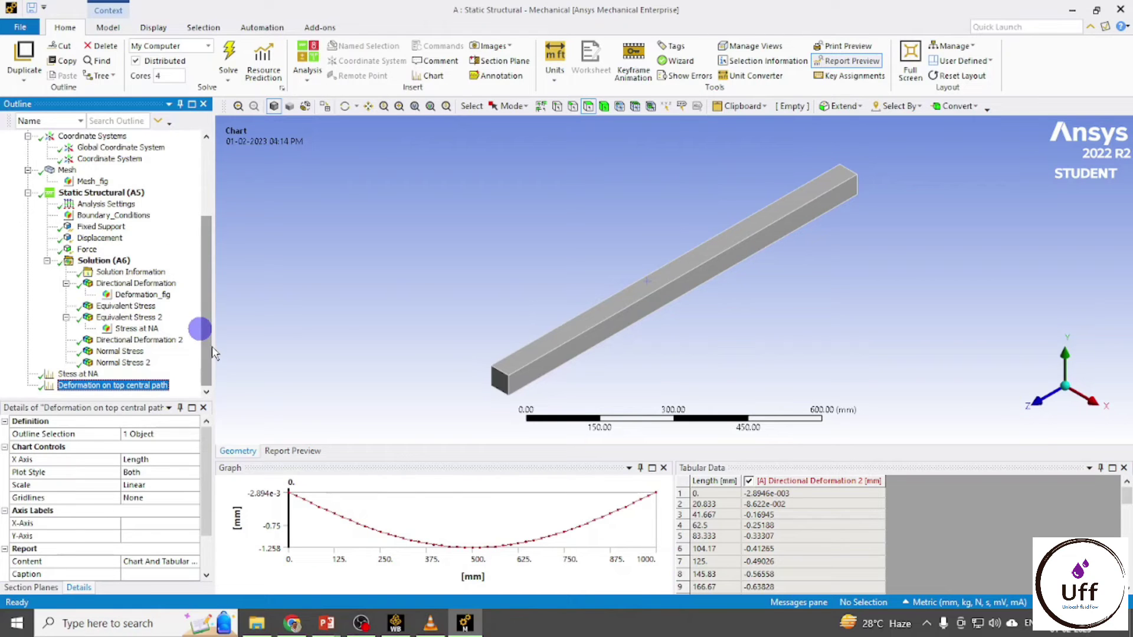
{"action": "left_click_drag", "start_coordinate": [214, 353], "coordinate": [214, 213]}
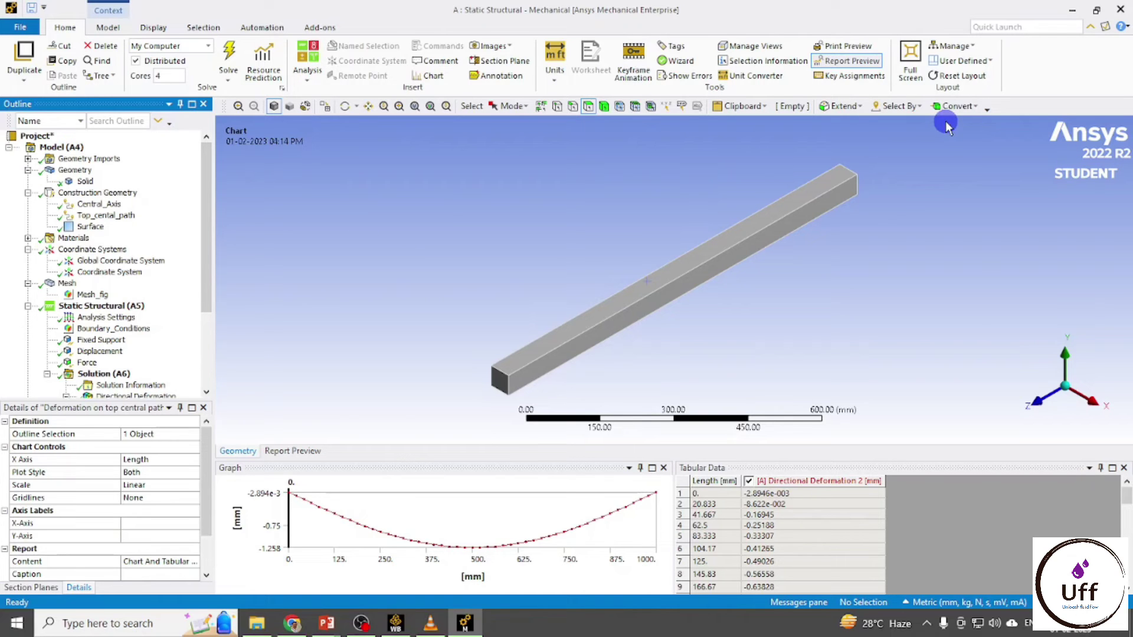
Generate the analysis report preview and scroll through its tables and figures.
{"action": "left_click", "coordinate": [847, 61]}
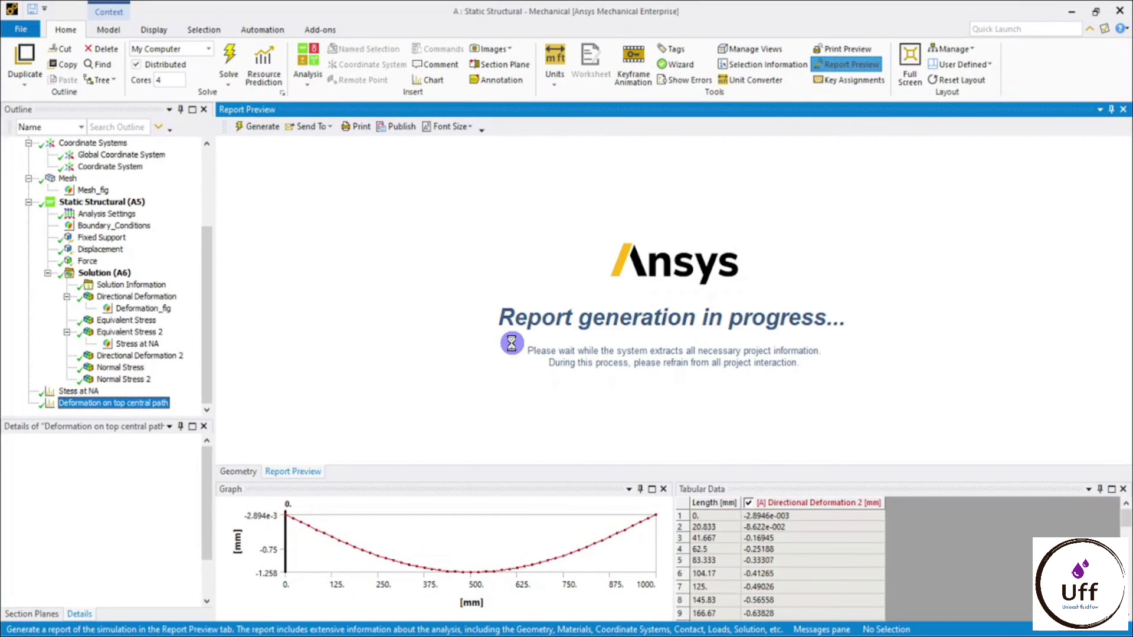
{"action": "scroll", "coordinate": [912, 341], "scroll_direction": "down", "scroll_amount": 10}
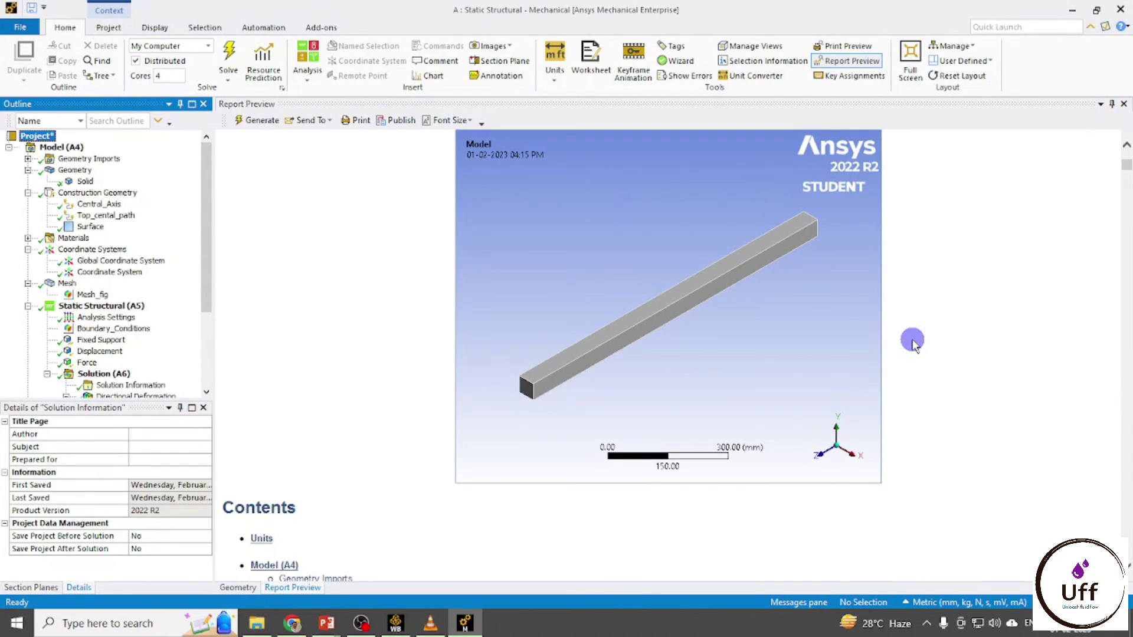
{"action": "scroll", "coordinate": [912, 341], "scroll_direction": "up", "scroll_amount": 8}
{"action": "scroll", "coordinate": [912, 341], "scroll_direction": "down", "scroll_amount": 10}
{"action": "scroll", "coordinate": [913, 341], "scroll_direction": "up", "scroll_amount": 10}
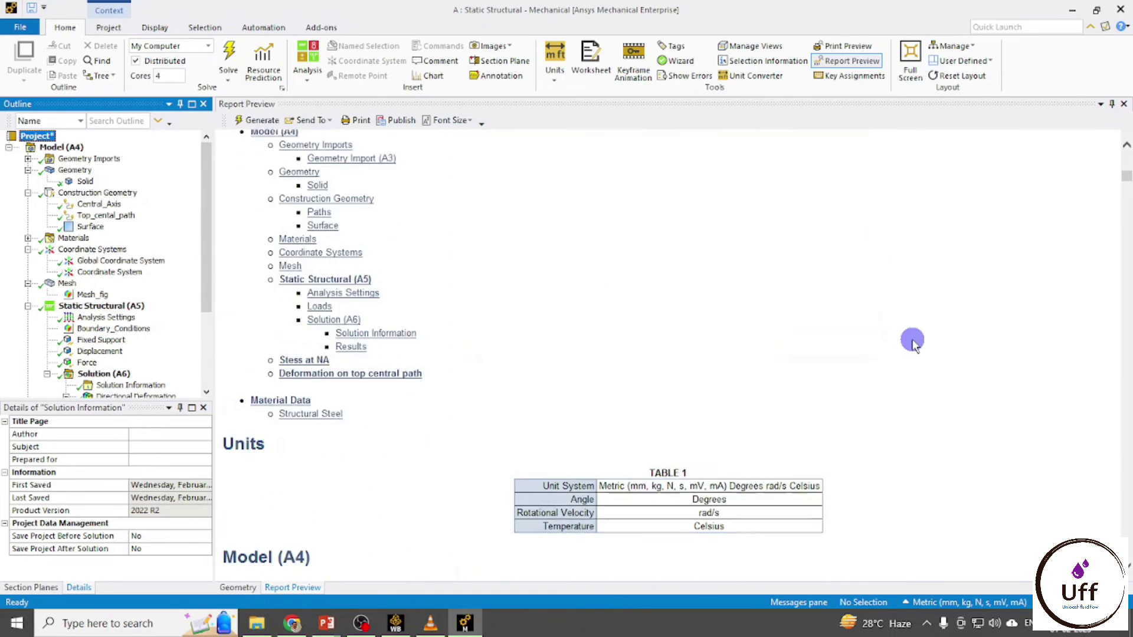
{"action": "scroll", "coordinate": [912, 341], "scroll_direction": "down", "scroll_amount": 12}
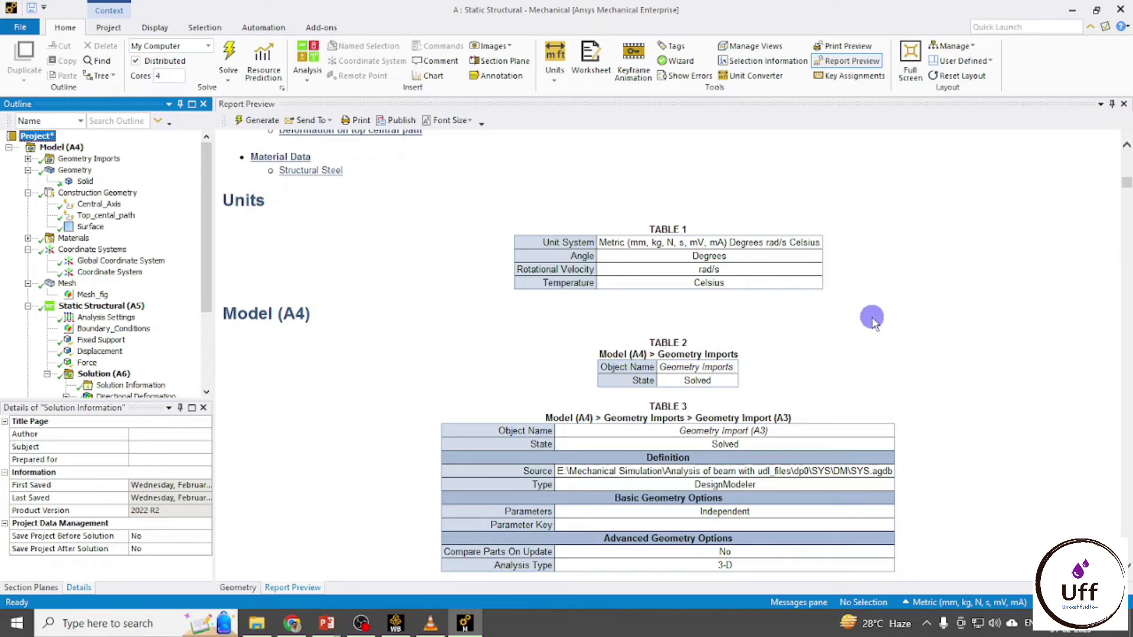
{"action": "scroll", "coordinate": [873, 318], "scroll_direction": "down", "scroll_amount": 3}
{"action": "scroll", "coordinate": [872, 318], "scroll_direction": "down", "scroll_amount": 3}
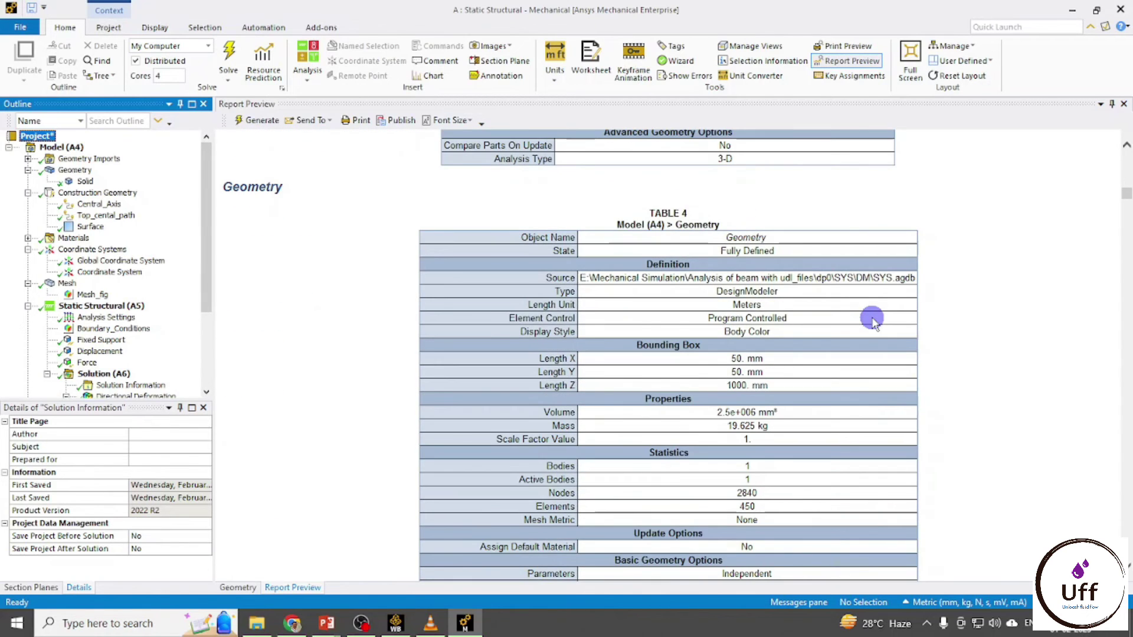
{"action": "scroll", "coordinate": [872, 319], "scroll_direction": "down", "scroll_amount": 16}
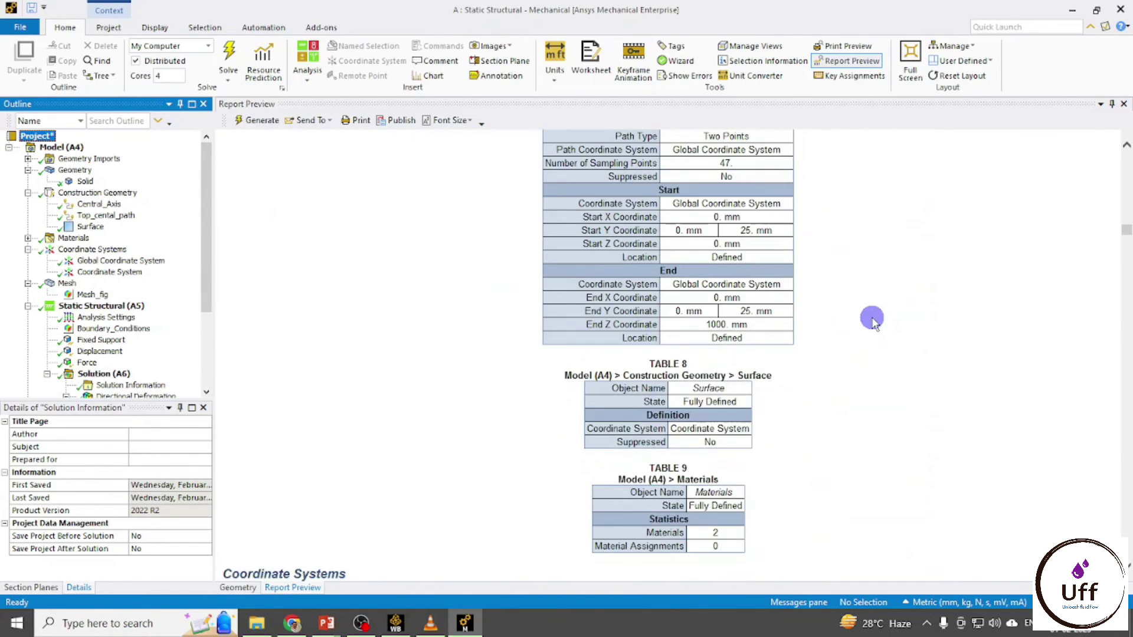
{"action": "scroll", "coordinate": [872, 319], "scroll_direction": "down", "scroll_amount": 16}
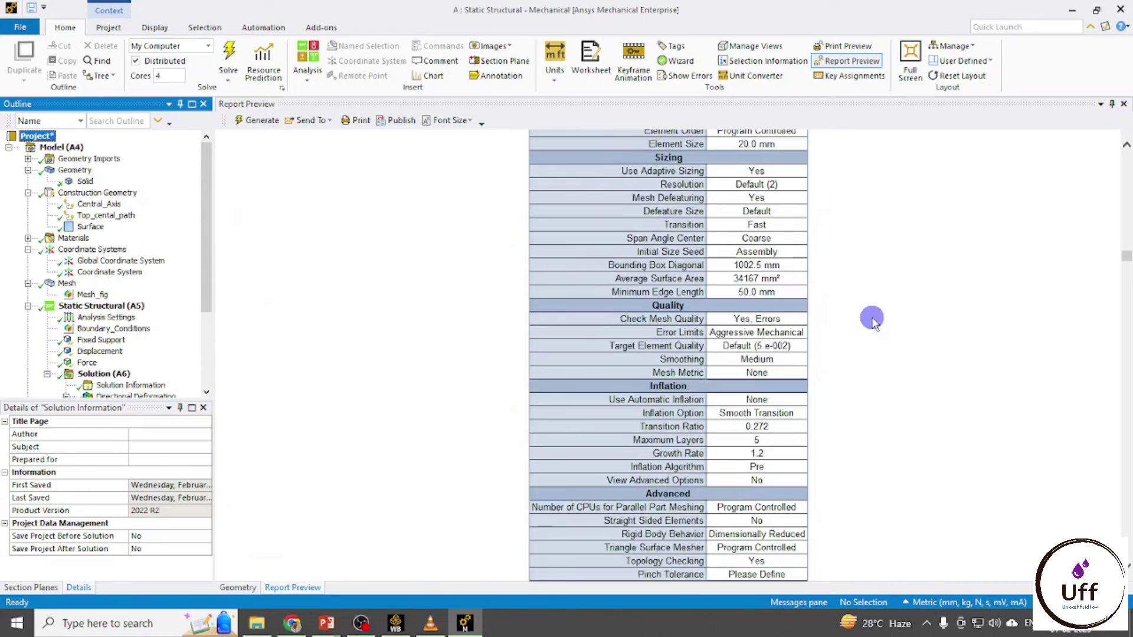
{"action": "scroll", "coordinate": [872, 319], "scroll_direction": "down", "scroll_amount": 7}
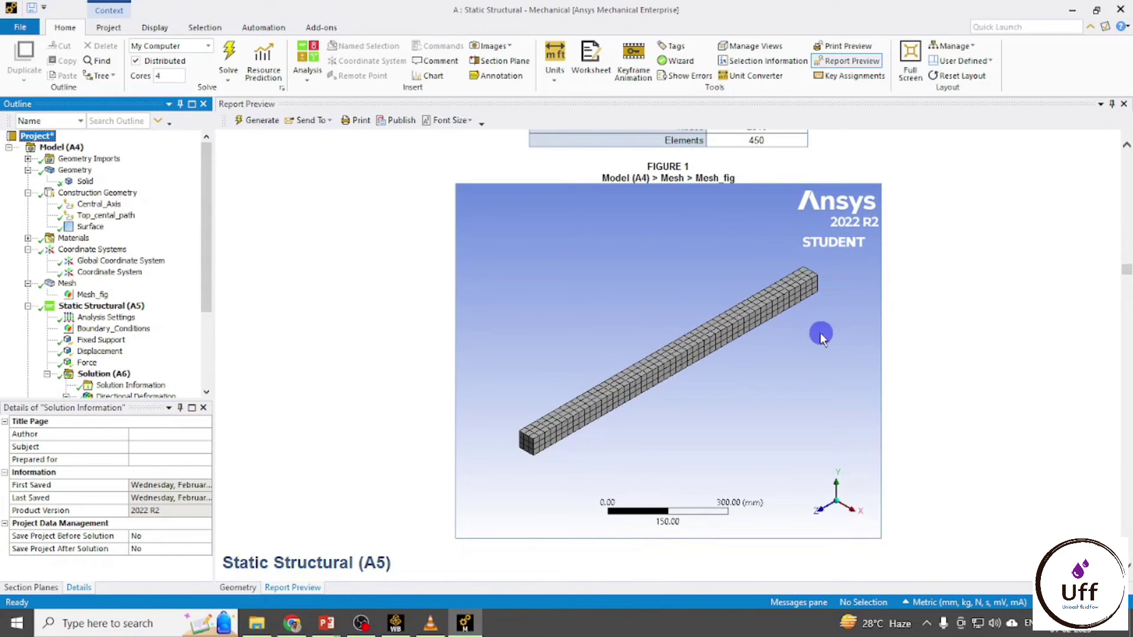
{"action": "scroll", "coordinate": [916, 324], "scroll_direction": "down", "scroll_amount": 7}
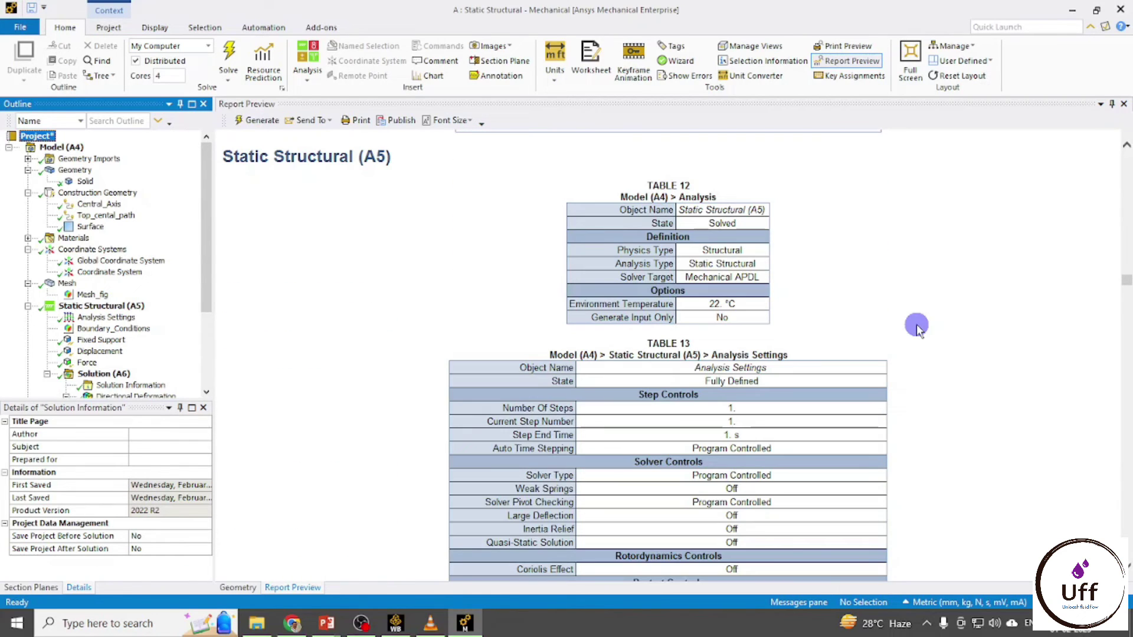
{"action": "scroll", "coordinate": [916, 324], "scroll_direction": "down", "scroll_amount": 15}
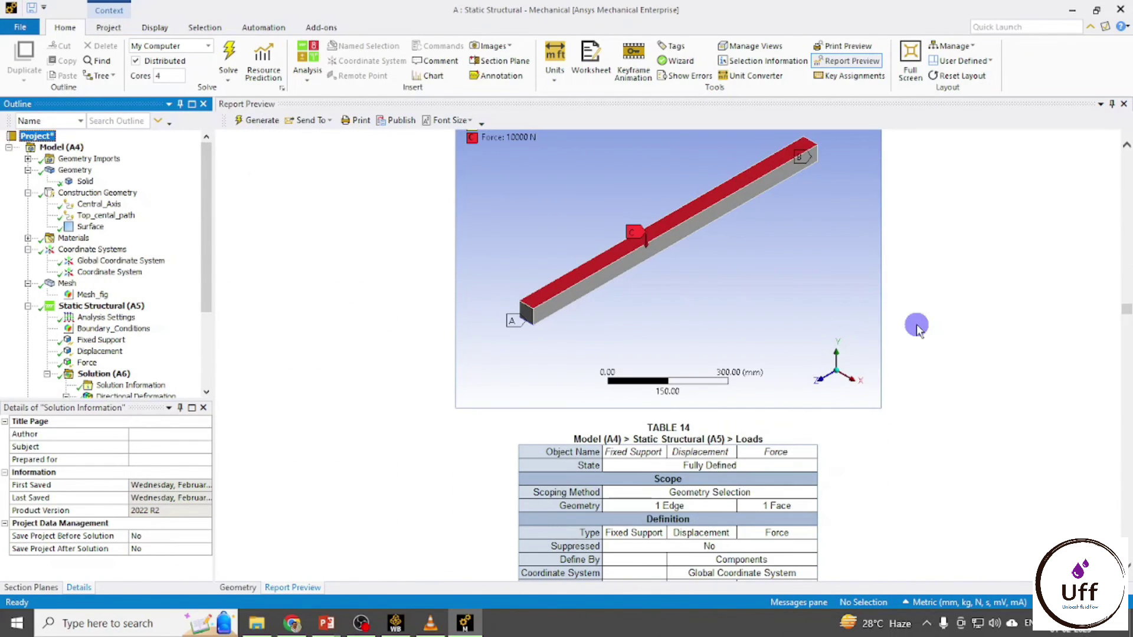
{"action": "scroll", "coordinate": [673, 289], "scroll_direction": "up", "scroll_amount": 3}
{"action": "scroll", "coordinate": [904, 332], "scroll_direction": "down", "scroll_amount": 3}
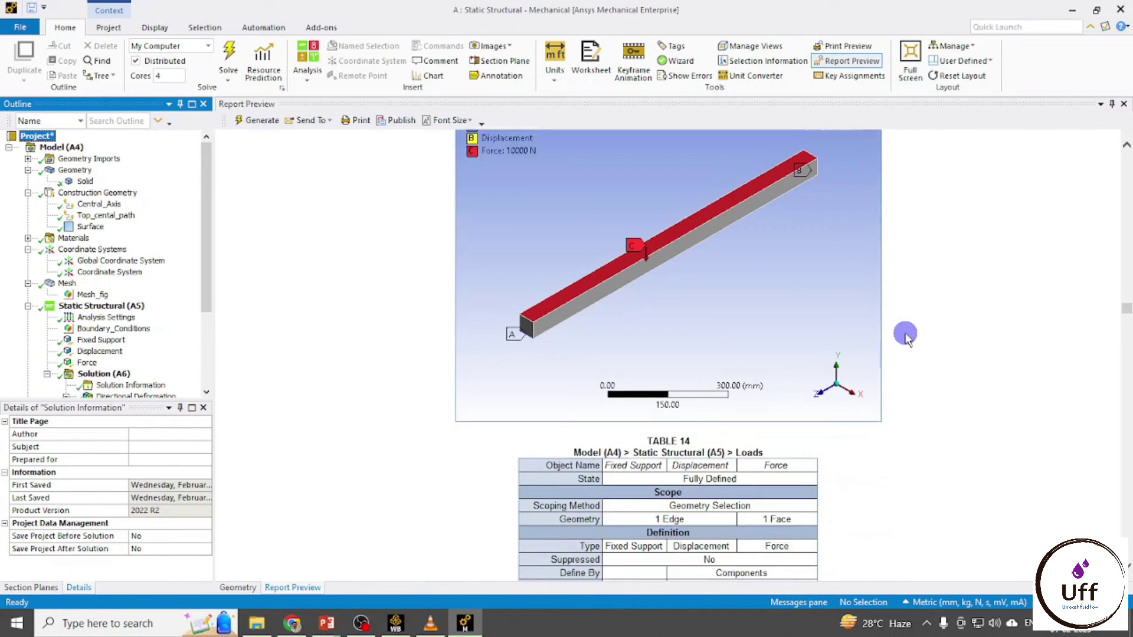
{"action": "scroll", "coordinate": [906, 335], "scroll_direction": "down", "scroll_amount": 20}
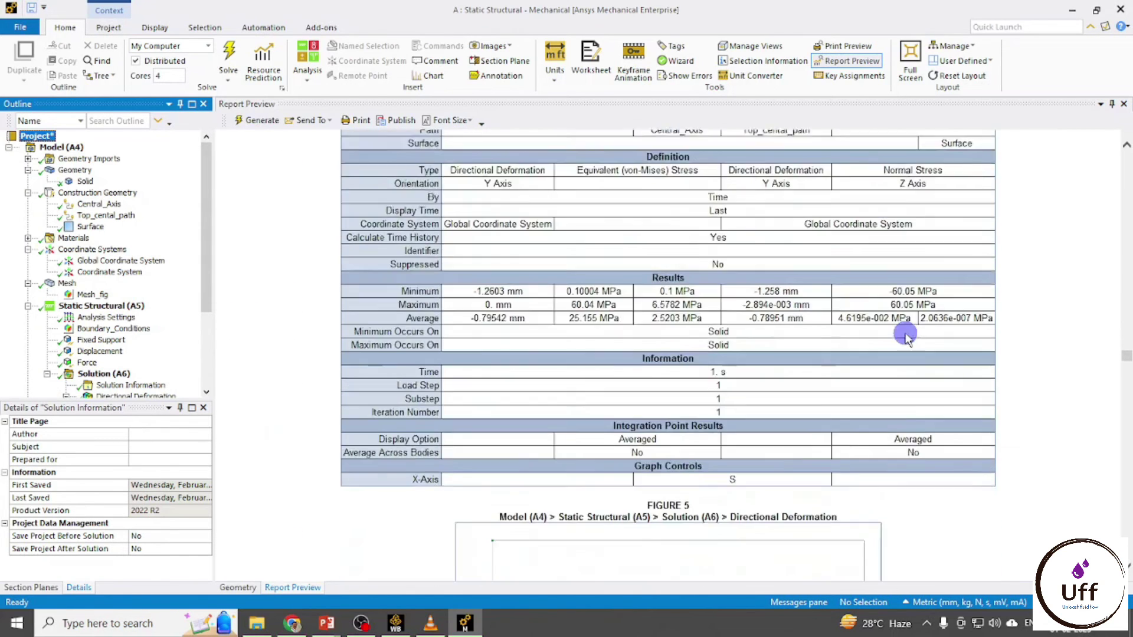
{"action": "scroll", "coordinate": [906, 335], "scroll_direction": "down", "scroll_amount": 13}
{"action": "scroll", "coordinate": [906, 335], "scroll_direction": "up", "scroll_amount": 2}
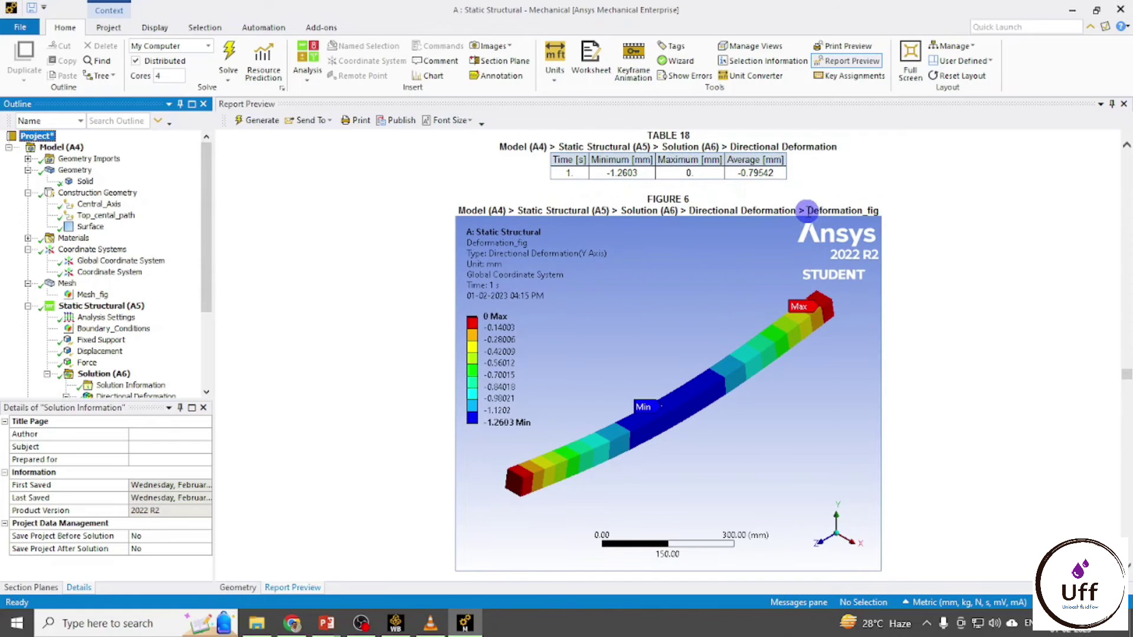
Bring the report's Deformation_fig directional deformation figure into view.
{"action": "double_click", "coordinate": [807, 211]}
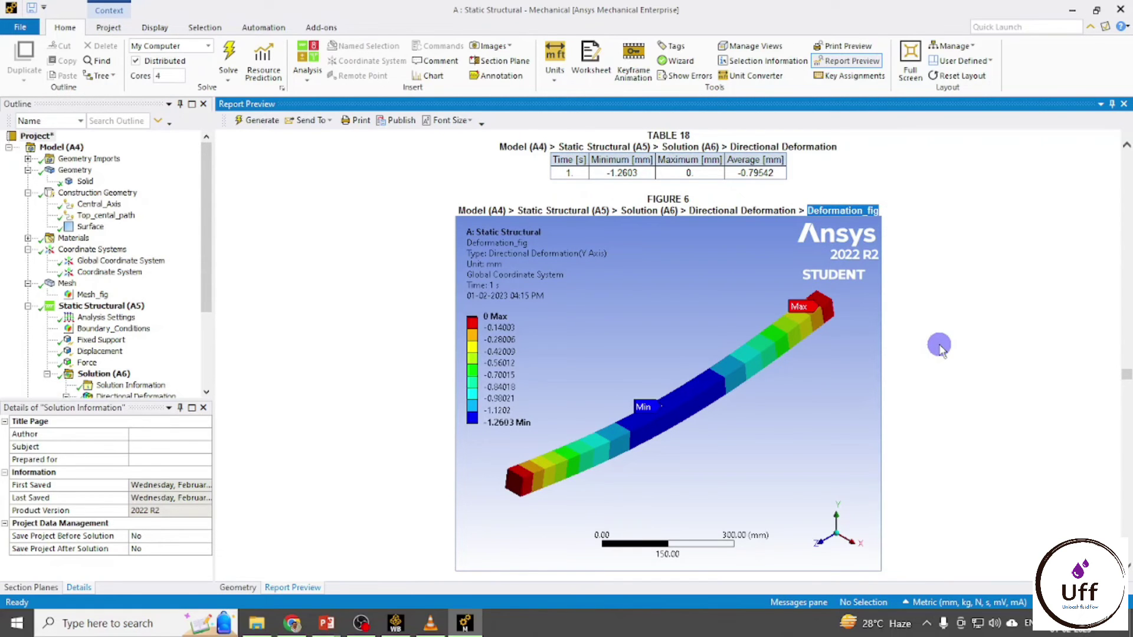
{"action": "scroll", "coordinate": [939, 345], "scroll_direction": "down", "scroll_amount": 15}
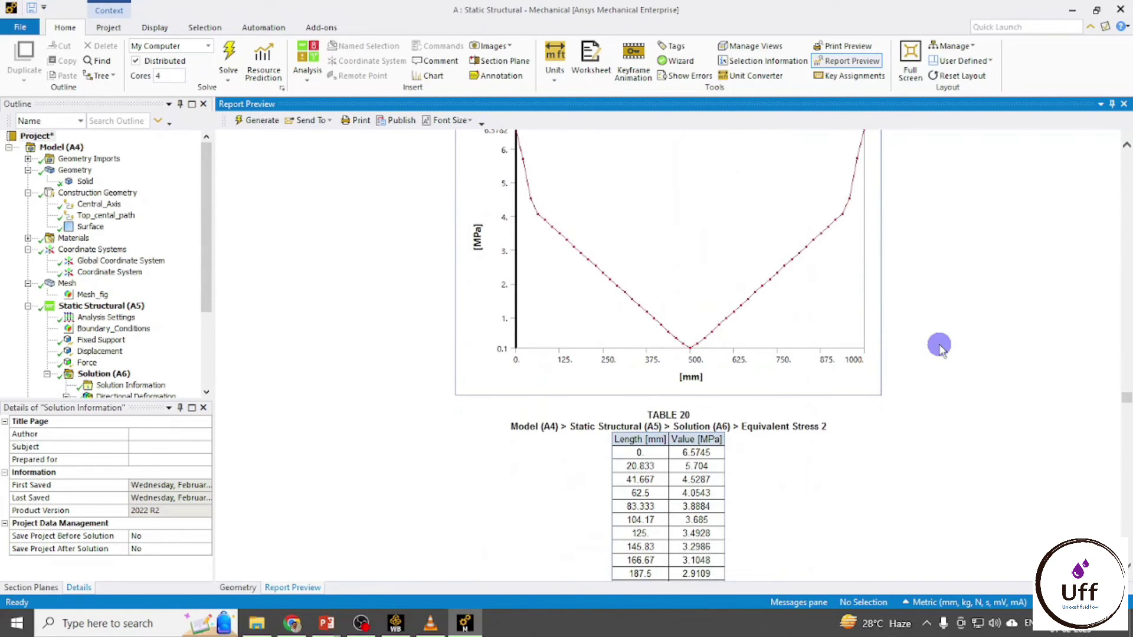
{"action": "scroll", "coordinate": [939, 345], "scroll_direction": "up", "scroll_amount": 2}
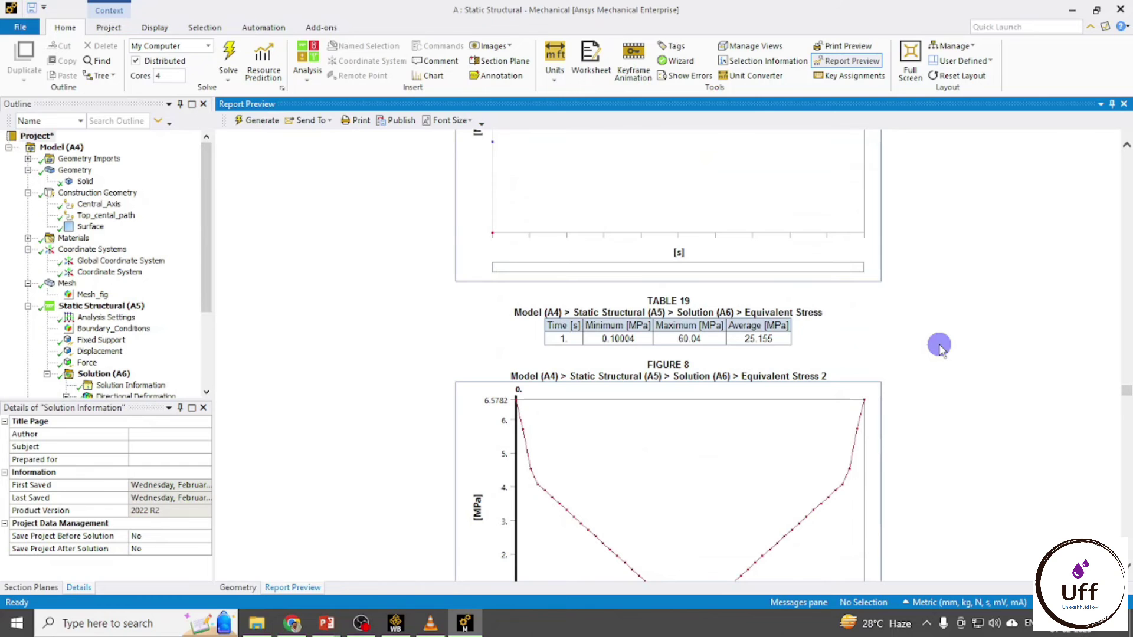
{"action": "scroll", "coordinate": [939, 345], "scroll_direction": "down", "scroll_amount": 20}
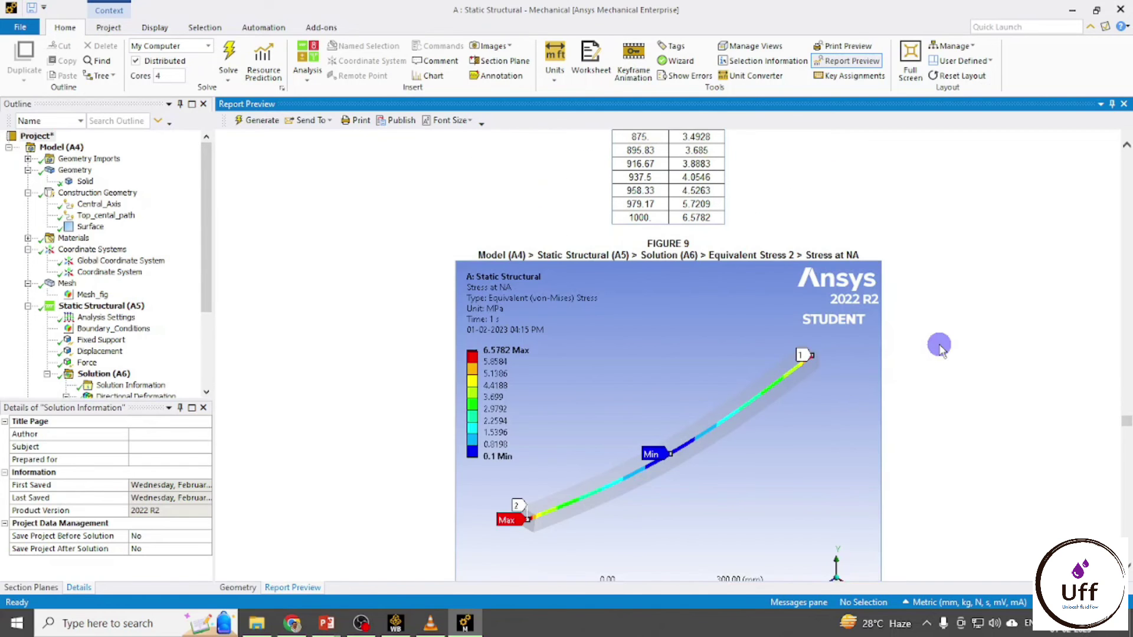
{"action": "scroll", "coordinate": [939, 345], "scroll_direction": "down", "scroll_amount": 8}
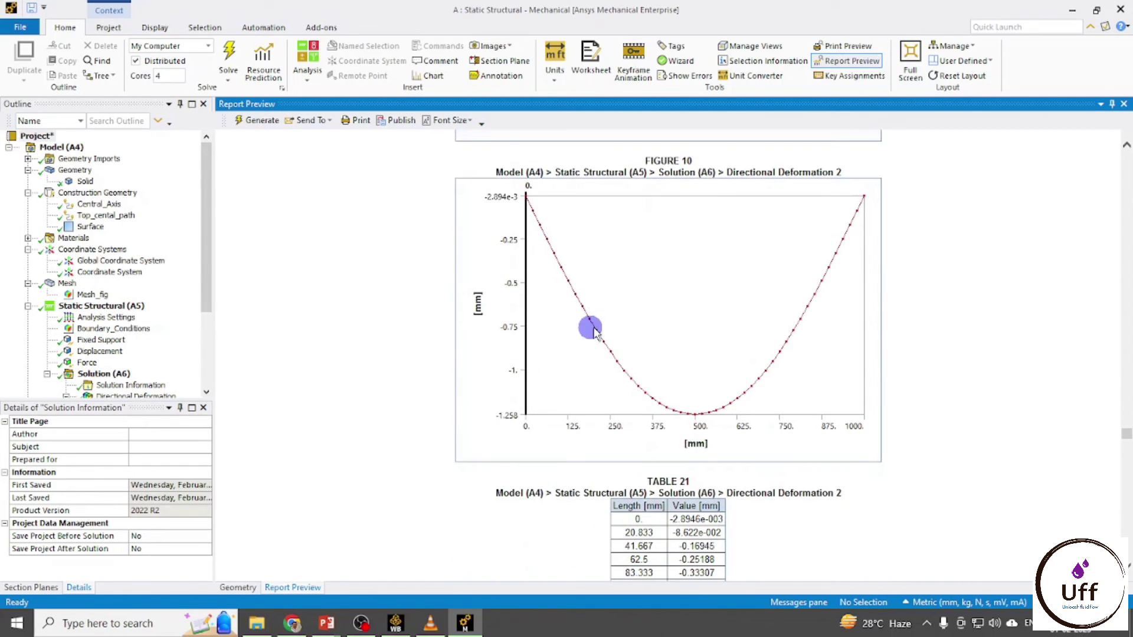
{"action": "scroll", "coordinate": [850, 372], "scroll_direction": "down", "scroll_amount": 18}
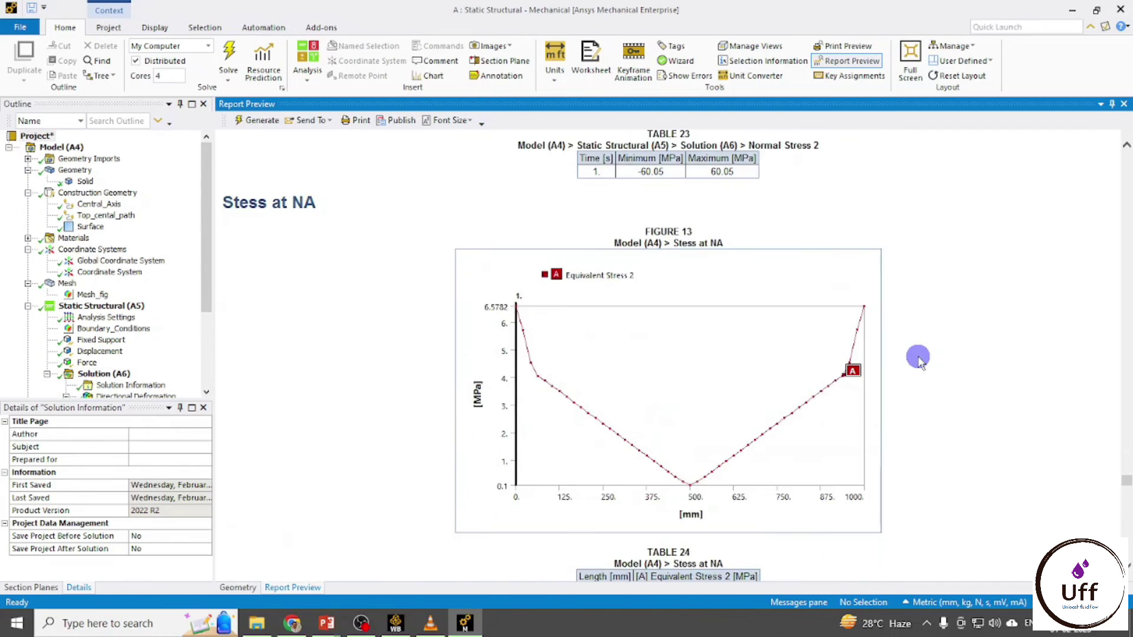
{"action": "scroll", "coordinate": [919, 358], "scroll_direction": "down", "scroll_amount": 20}
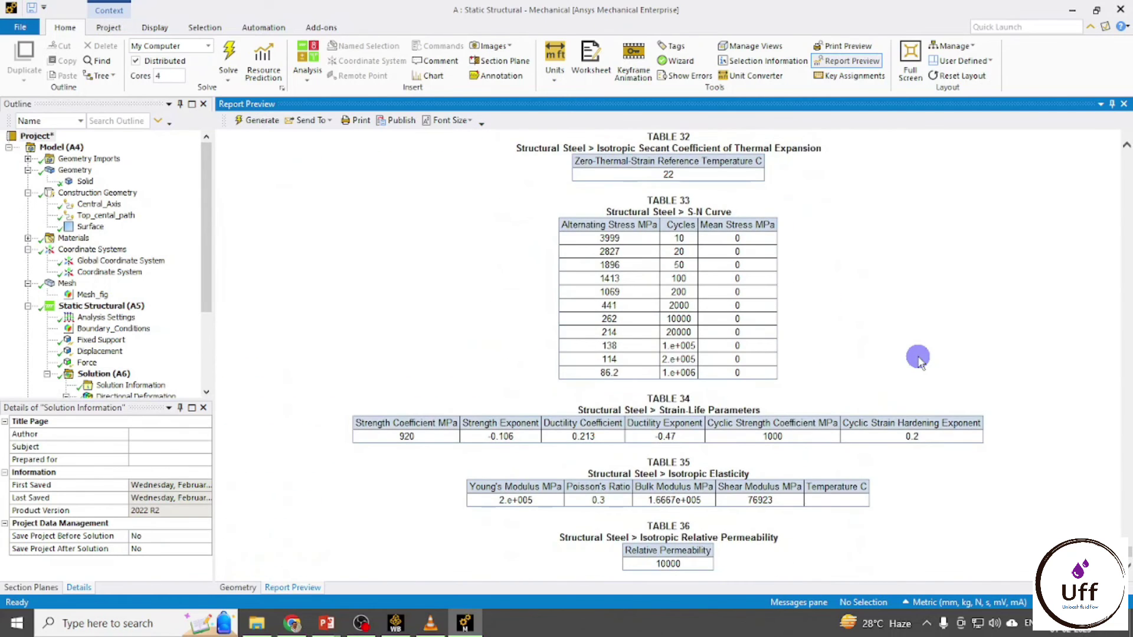
{"action": "scroll", "coordinate": [919, 357], "scroll_direction": "up", "scroll_amount": 15}
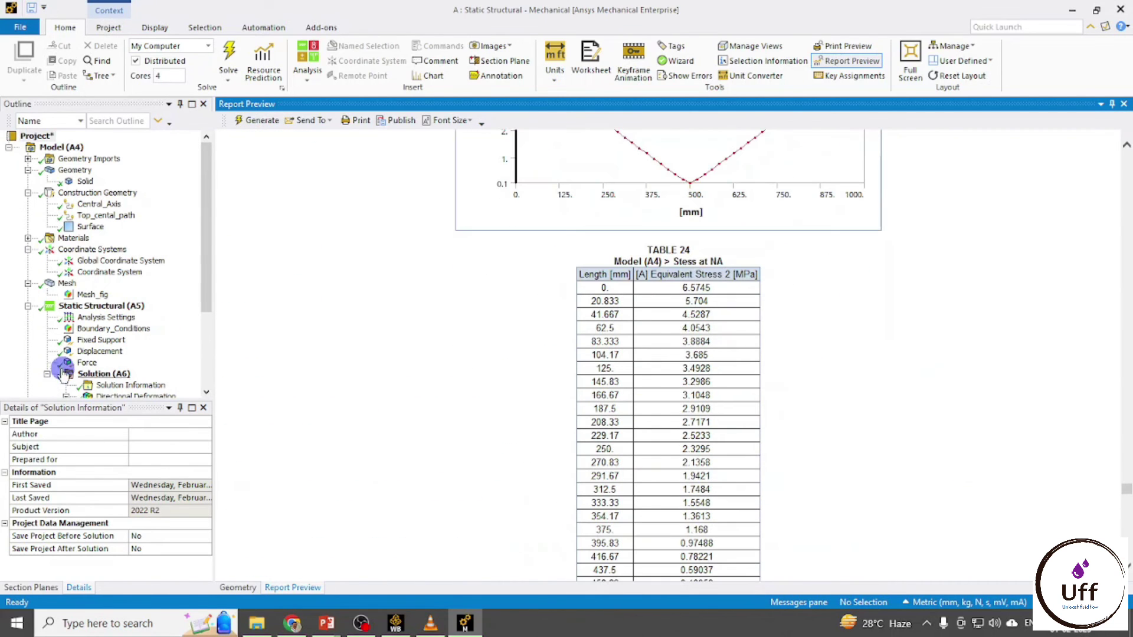
{"action": "scroll", "coordinate": [711, 412], "scroll_direction": "up", "scroll_amount": 5}
{"action": "scroll", "coordinate": [712, 412], "scroll_direction": "down", "scroll_amount": 15}
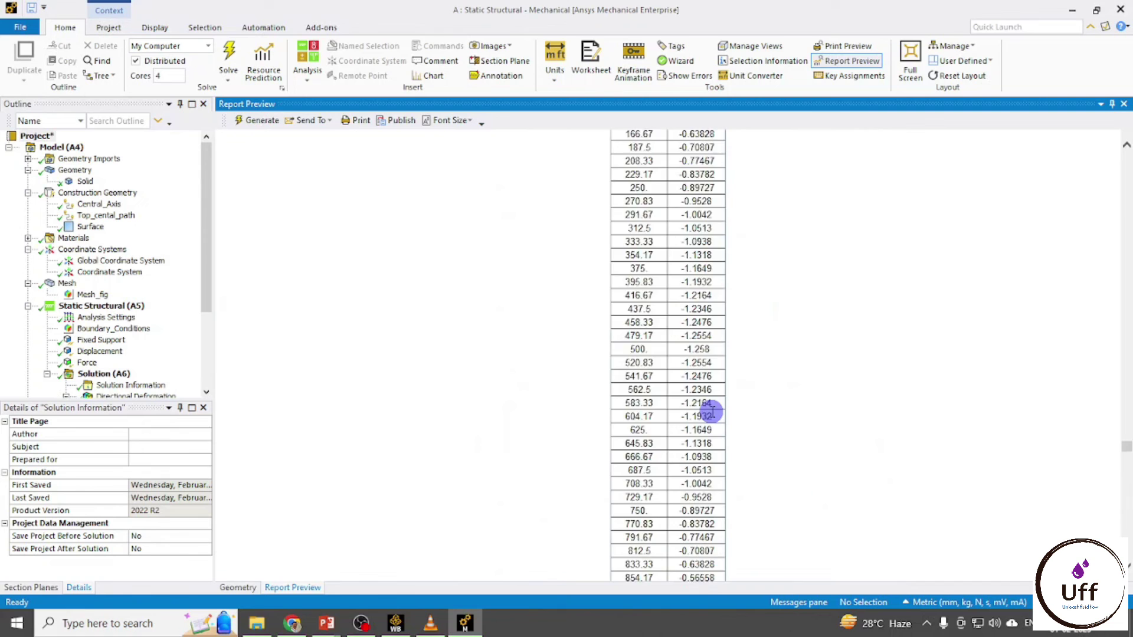
{"action": "scroll", "coordinate": [712, 411], "scroll_direction": "up", "scroll_amount": 10}
{"action": "scroll", "coordinate": [713, 413], "scroll_direction": "down", "scroll_amount": 5}
{"action": "scroll", "coordinate": [714, 413], "scroll_direction": "up", "scroll_amount": 4}
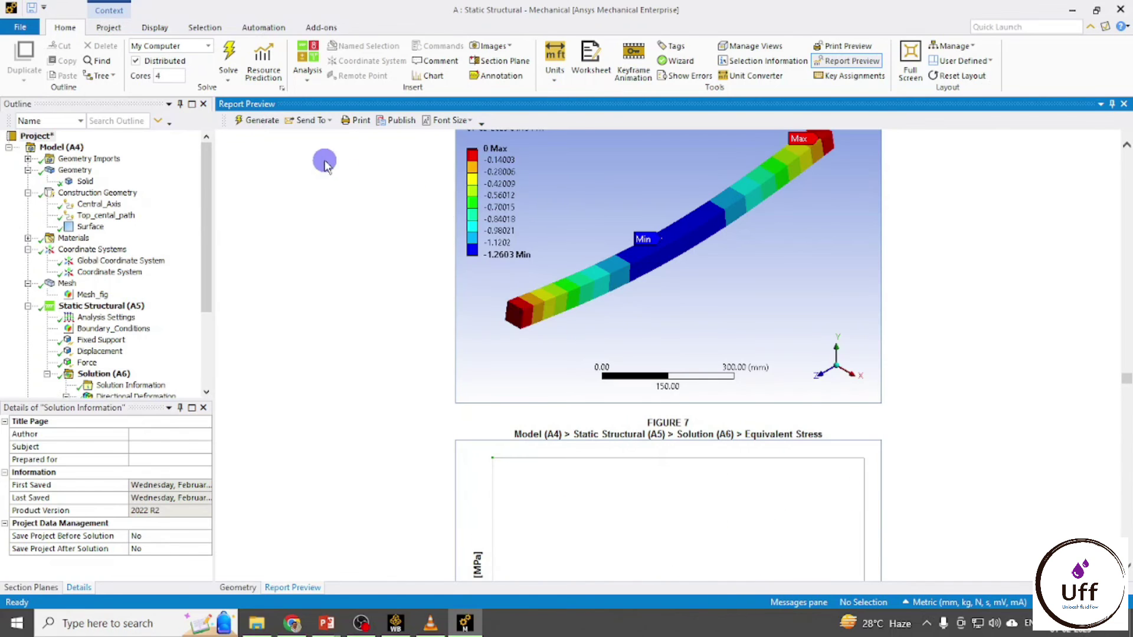
Cancel printing the report to PDF and display the Directional Deformation result (0 to -1.2603 mm).
{"action": "left_click", "coordinate": [355, 125]}
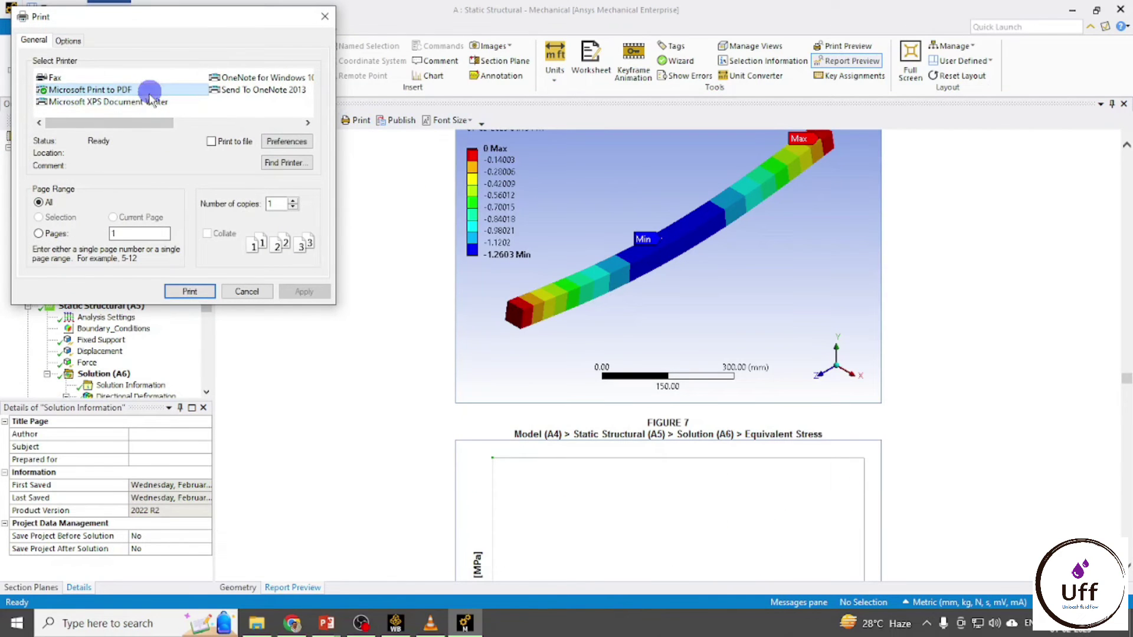
{"action": "left_click", "coordinate": [180, 291]}
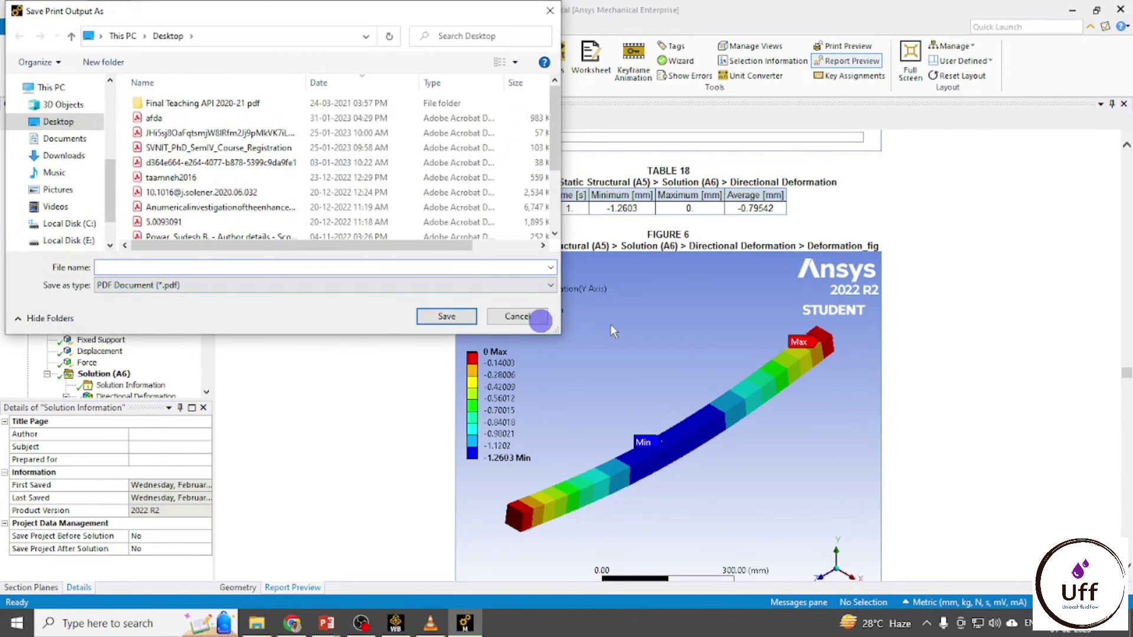
{"action": "left_click", "coordinate": [511, 318]}
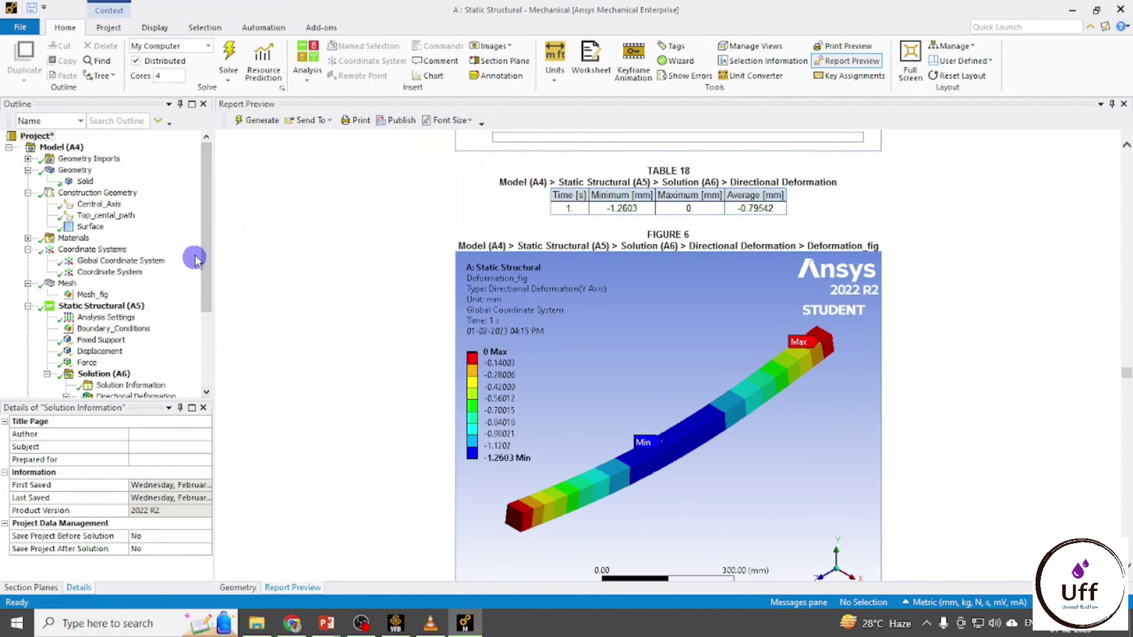
{"action": "left_click_drag", "start_coordinate": [201, 255], "coordinate": [203, 318]}
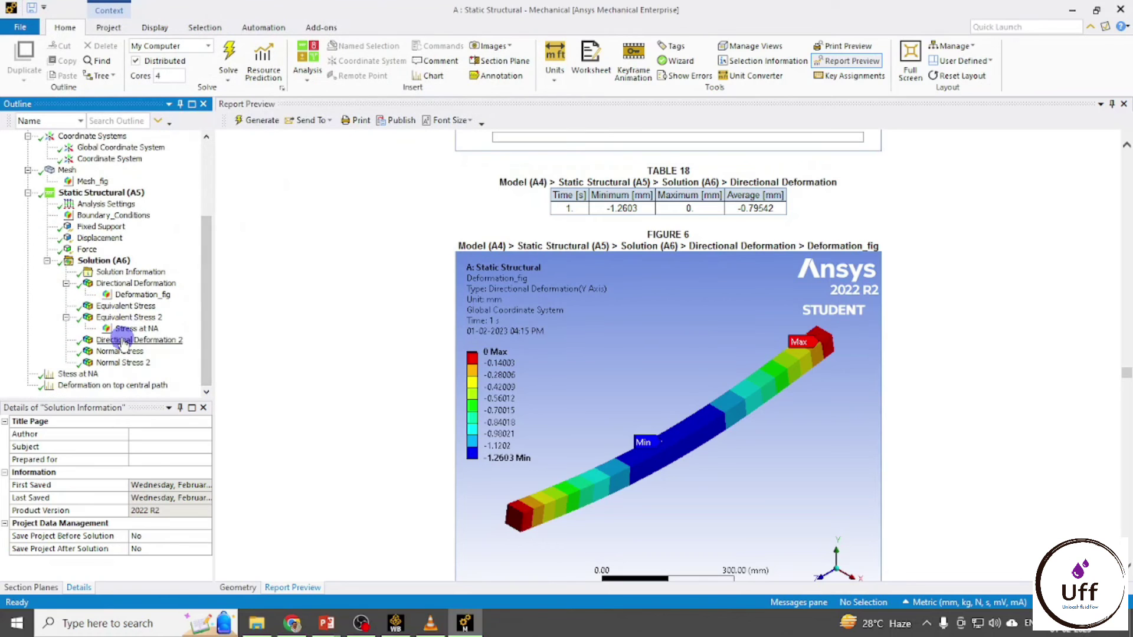
{"action": "left_click", "coordinate": [134, 295]}
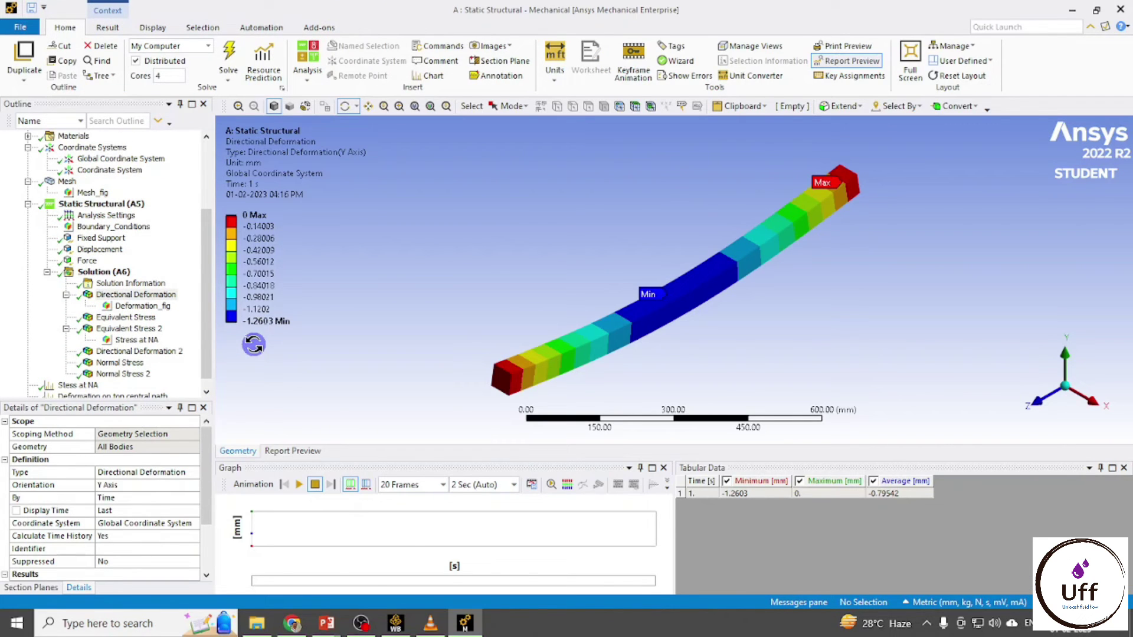
Keep the Metric (mm, kg, N, s, mV, mA) unit system.
{"action": "left_click", "coordinate": [255, 215]}
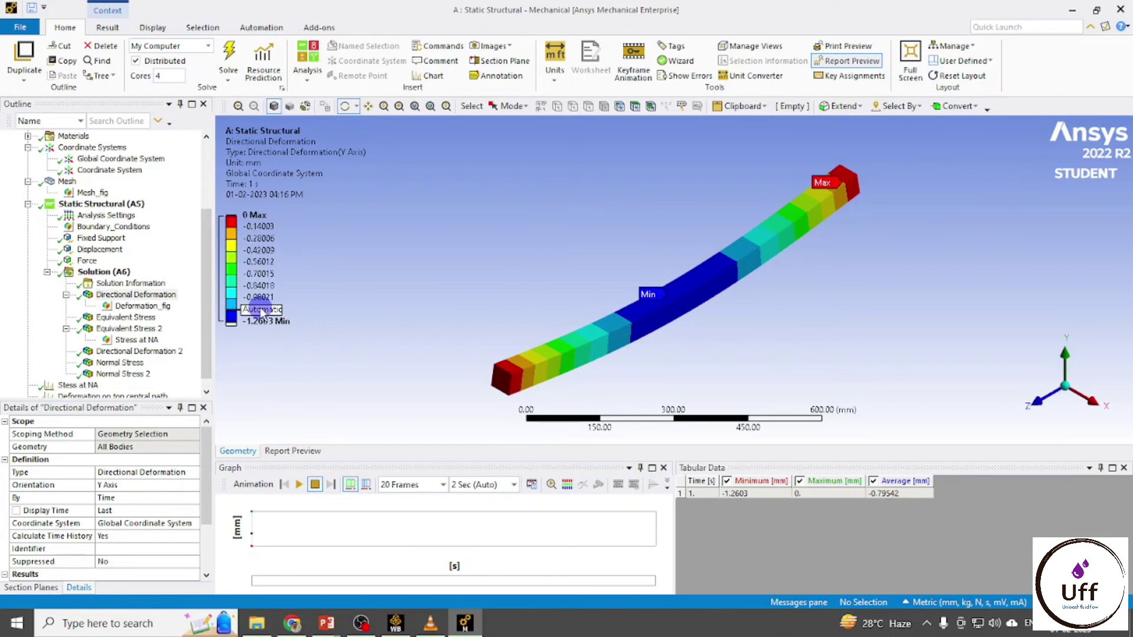
{"action": "left_click", "coordinate": [555, 70]}
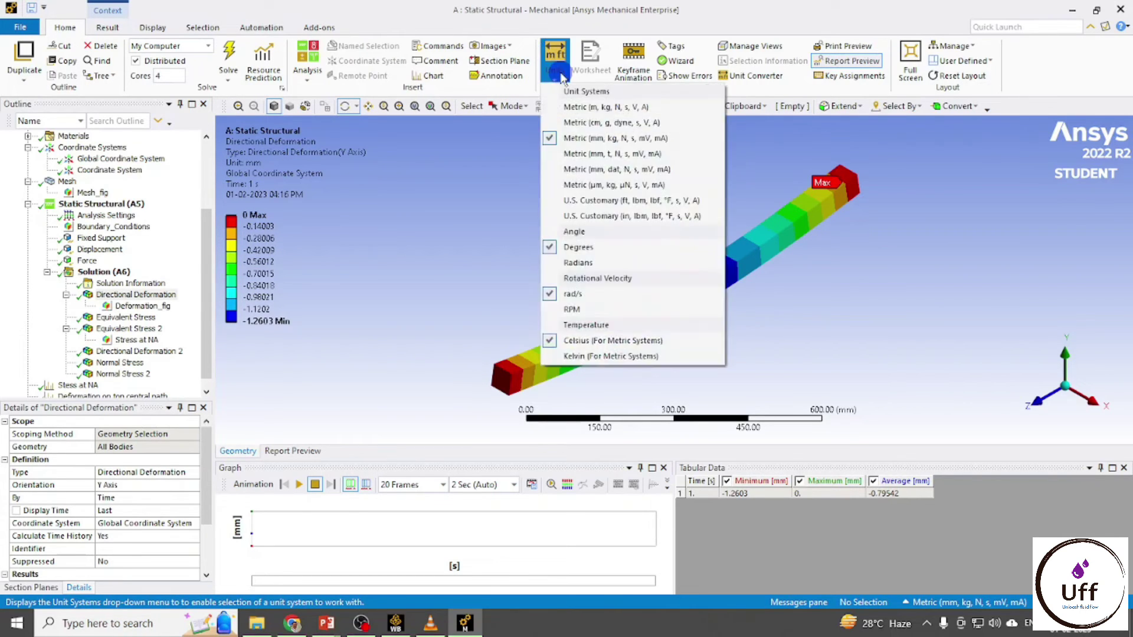
{"action": "left_click", "coordinate": [596, 142]}
Display the Equivalent Stress result peaking at 60.04 MPa, then switch to the PowerPoint slide show.
{"action": "mouse_move", "coordinate": [271, 239]}
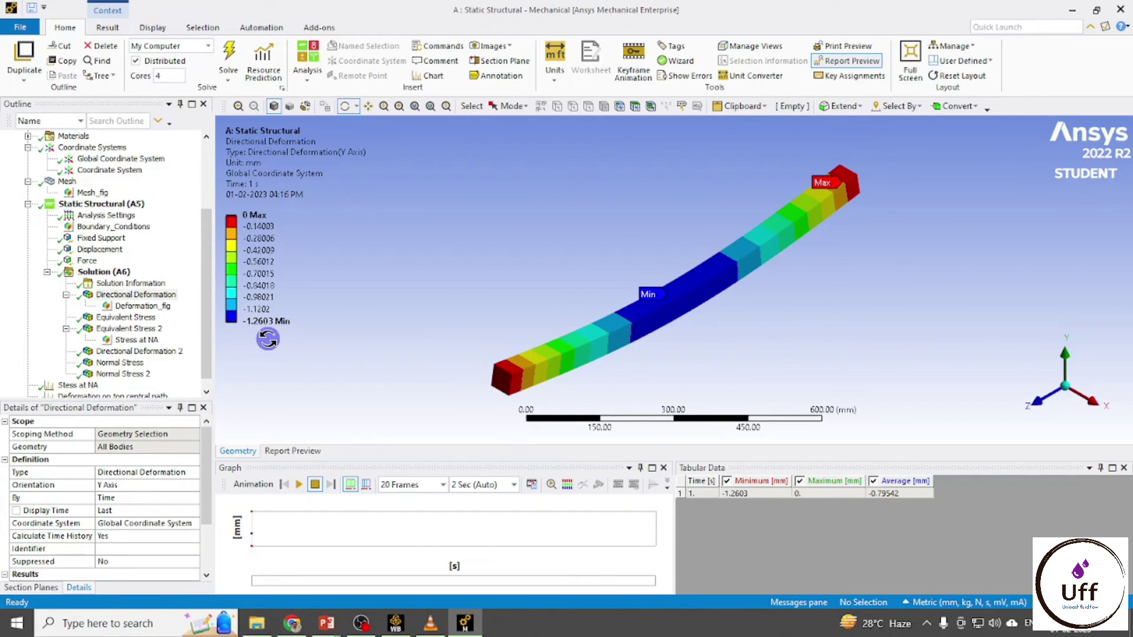
{"action": "left_click", "coordinate": [121, 318]}
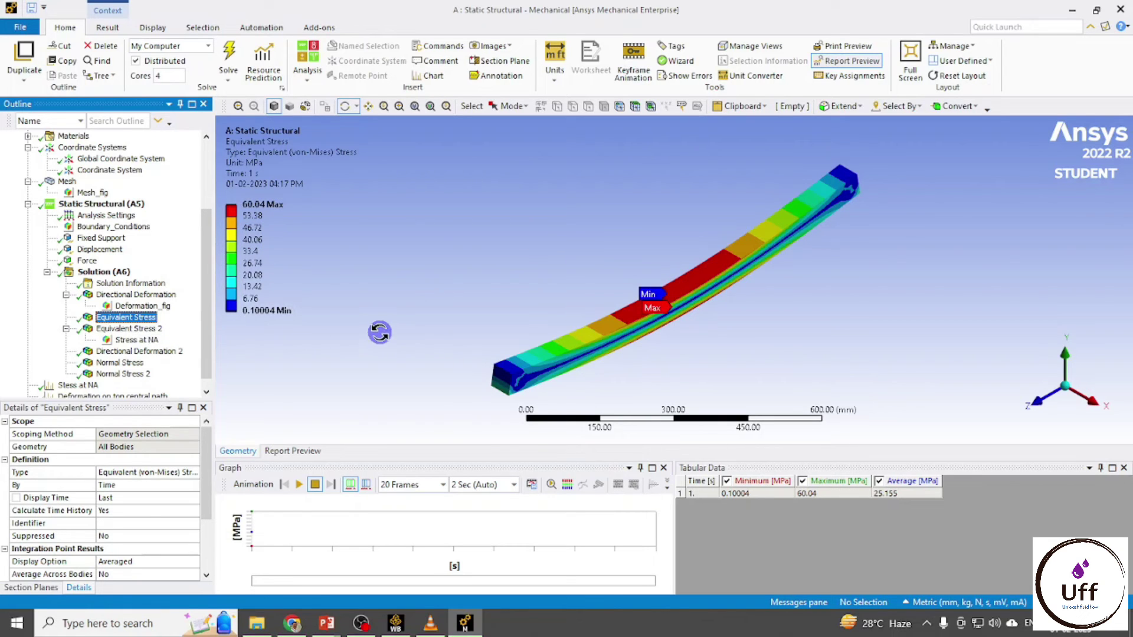
{"action": "key", "text": "alt+Tab"}
{"action": "key", "text": "Tab"}
{"action": "key", "text": "Tab"}
{"action": "key", "text": "Tab"}
{"action": "key", "text": "Tab"}
{"action": "key", "text": "Tab"}
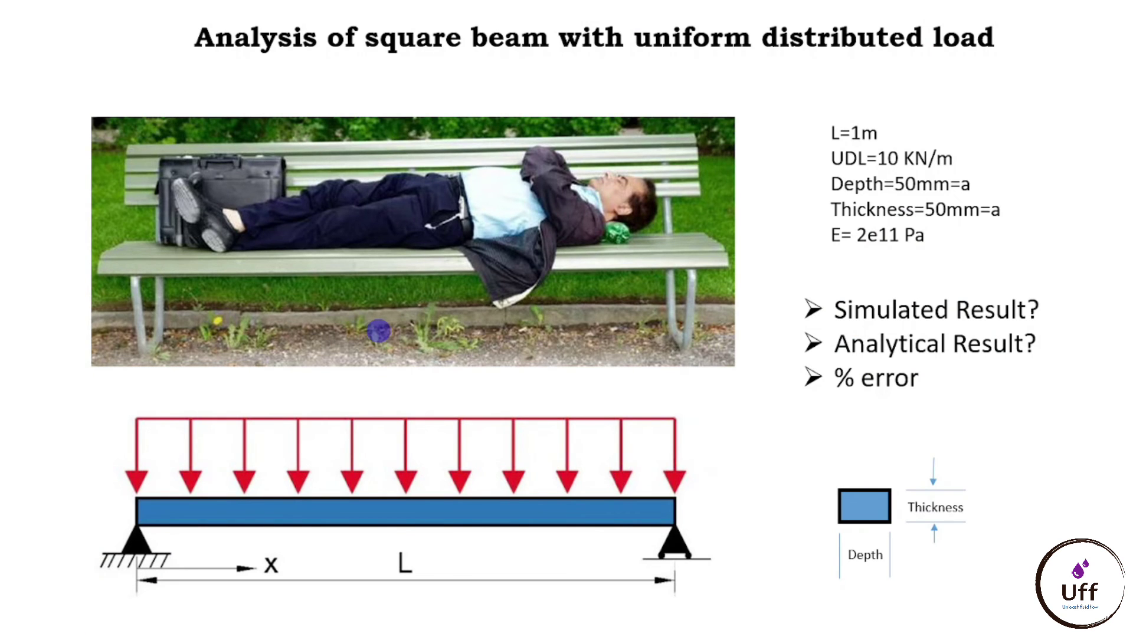
Advance to the Analytical Result slide showing 1.25 mm deflection and 60 MPa stress, then return to Mechanical.
{"action": "left_click", "coordinate": [379, 331]}
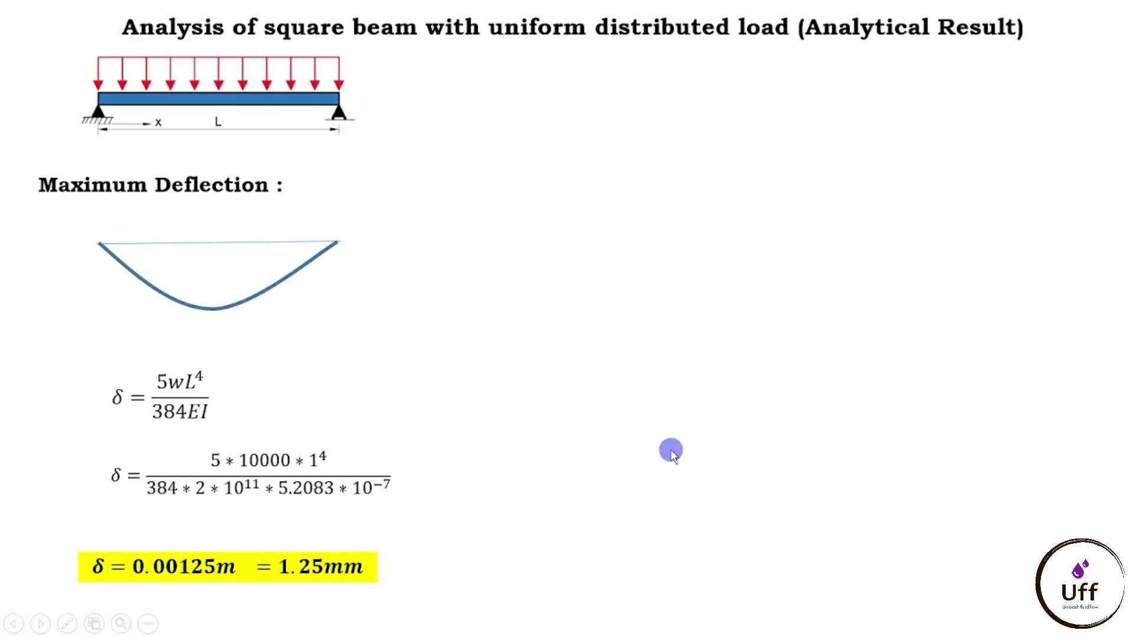
{"action": "left_click", "coordinate": [671, 452]}
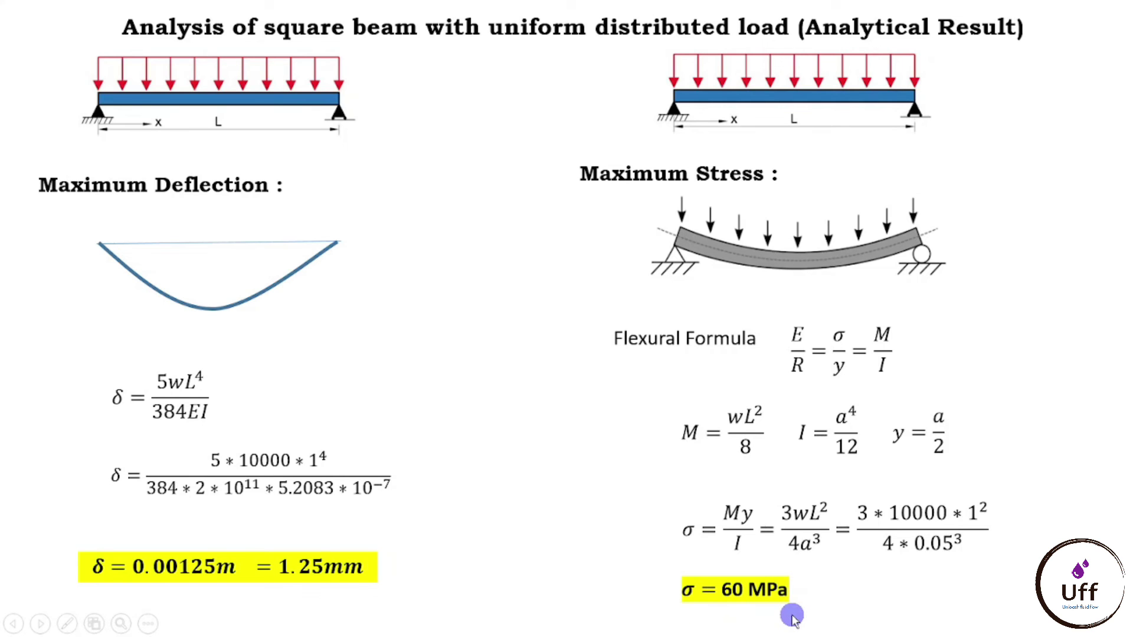
{"action": "key", "text": "alt+Tab"}
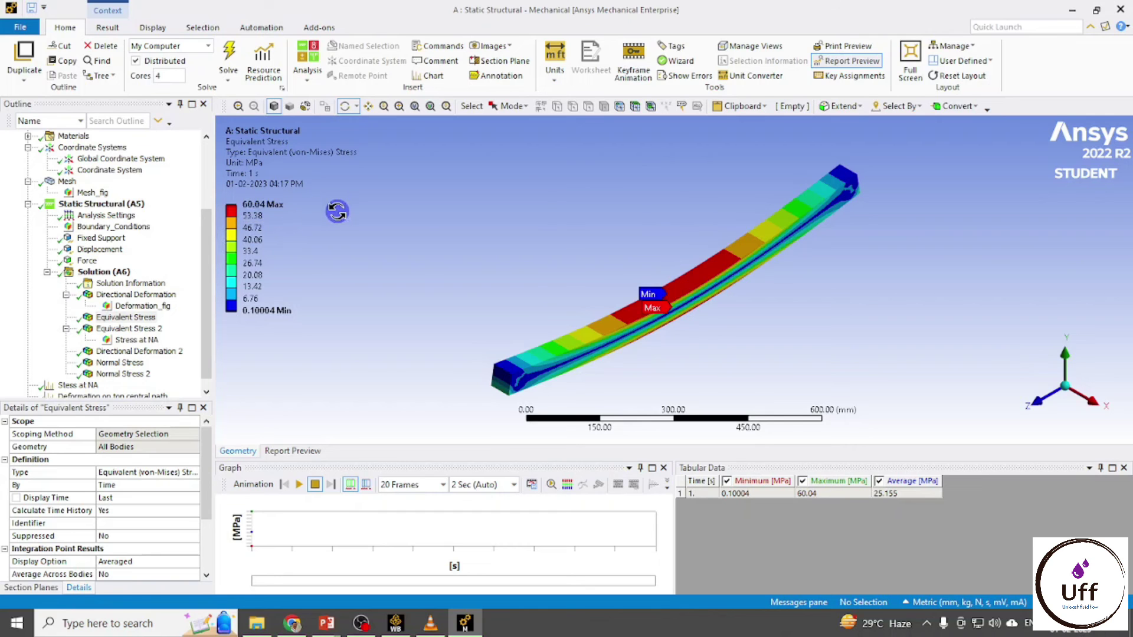
Compare the -1.2603 mm Directional Deformation against the slide's analytical 1.25 mm deflection.
{"action": "key", "text": "alt+Tab"}
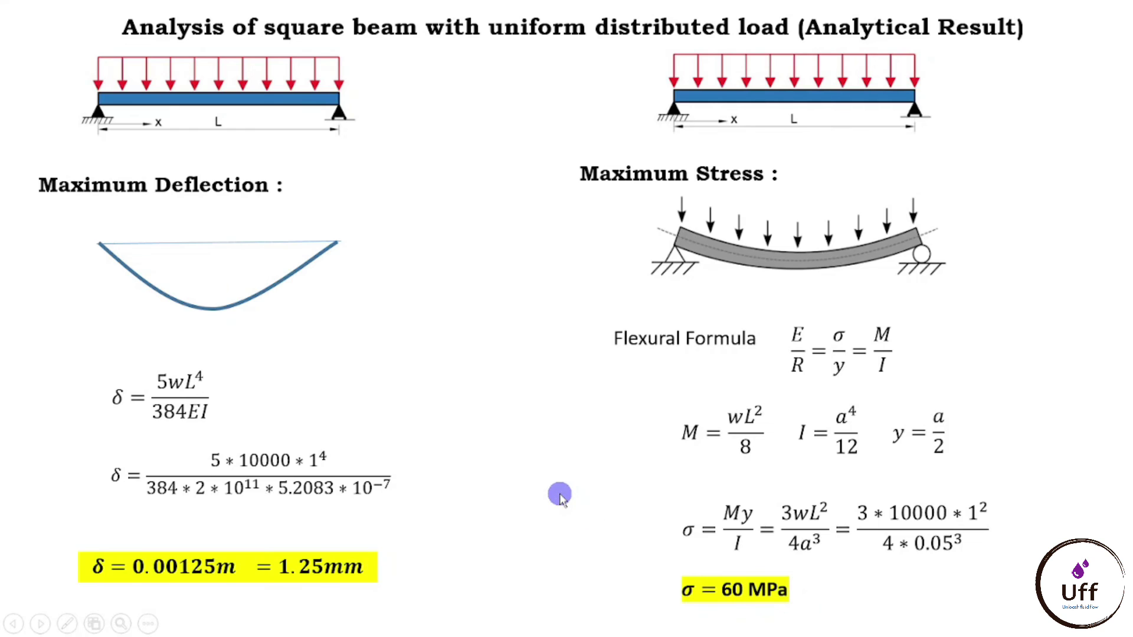
{"action": "key", "text": "alt+Tab"}
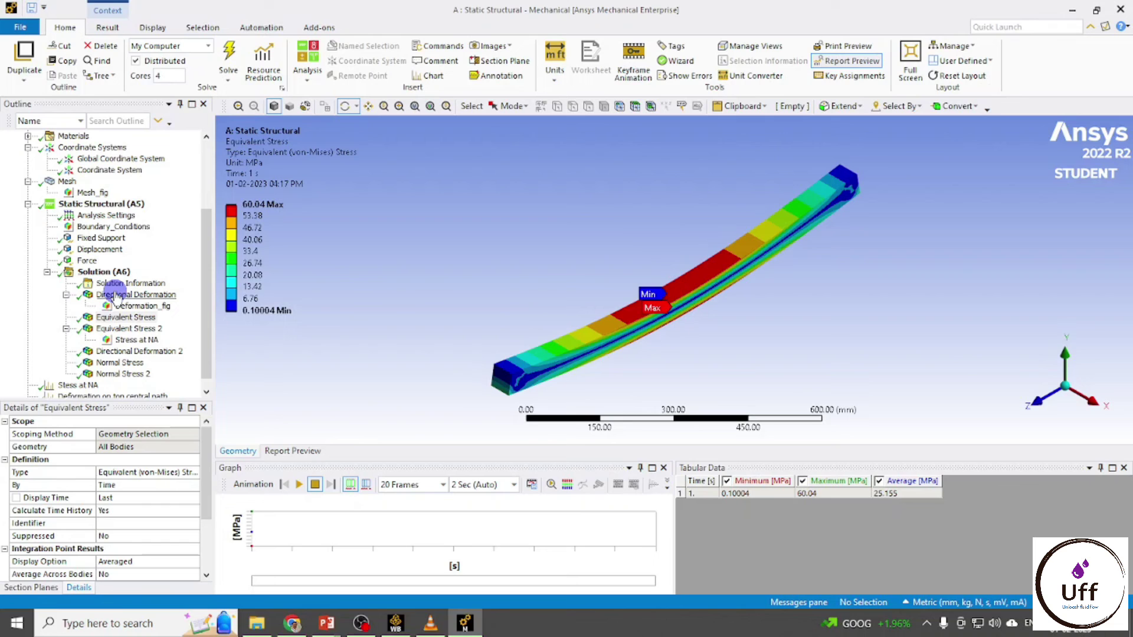
{"action": "left_click", "coordinate": [112, 294]}
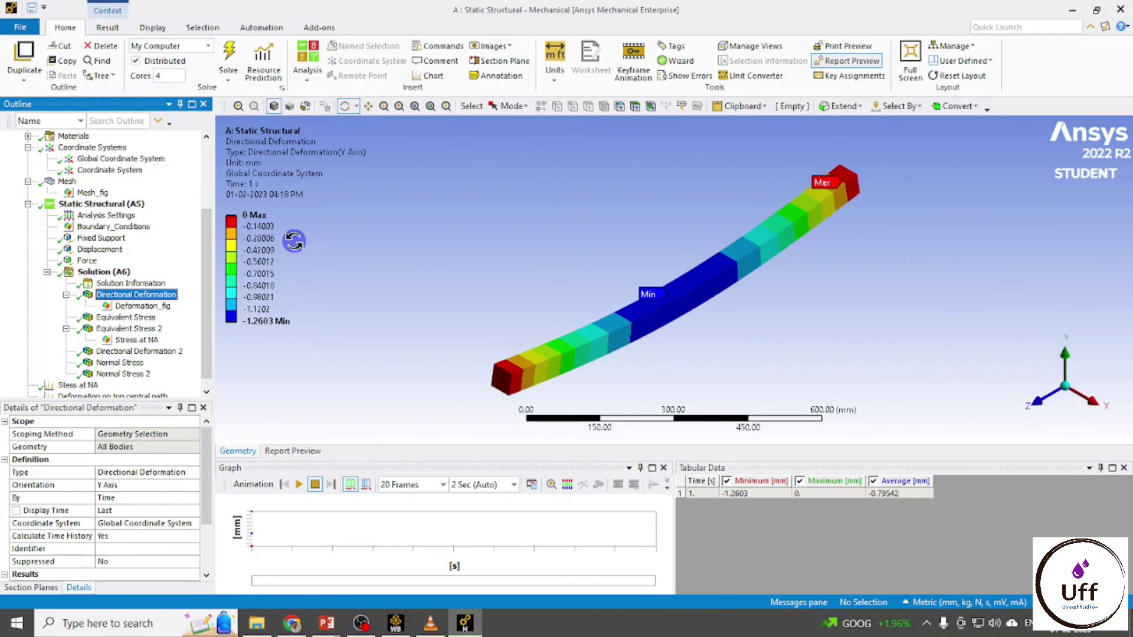
{"action": "key", "text": "alt+Tab"}
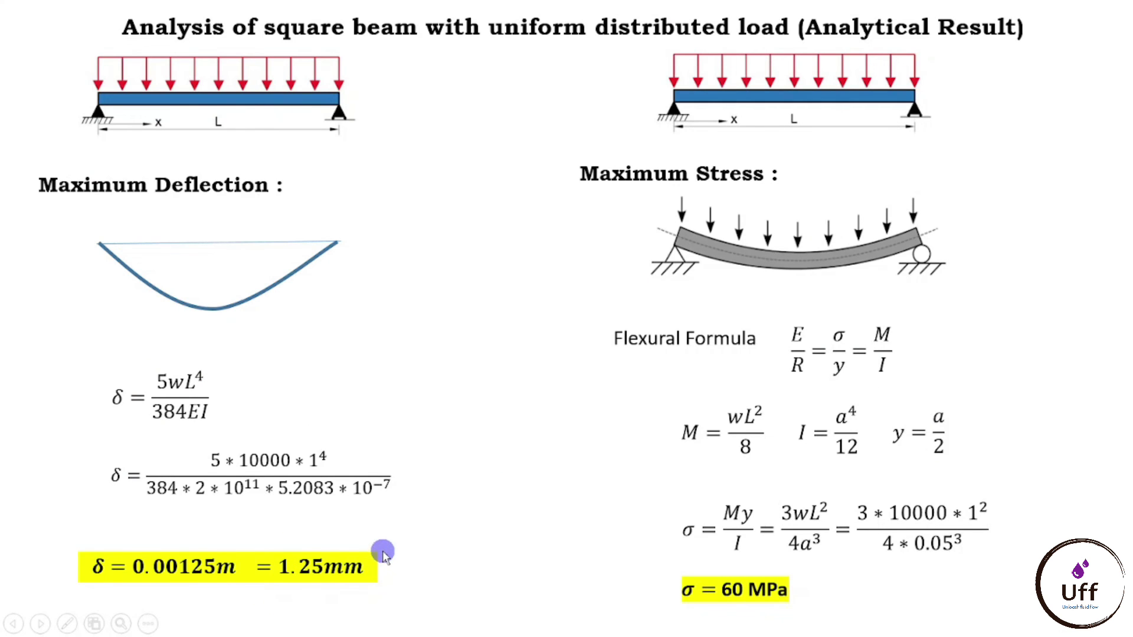
{"action": "key", "text": "alt+Tab"}
{"action": "scroll", "coordinate": [69, 390], "scroll_direction": "up", "scroll_amount": 3}
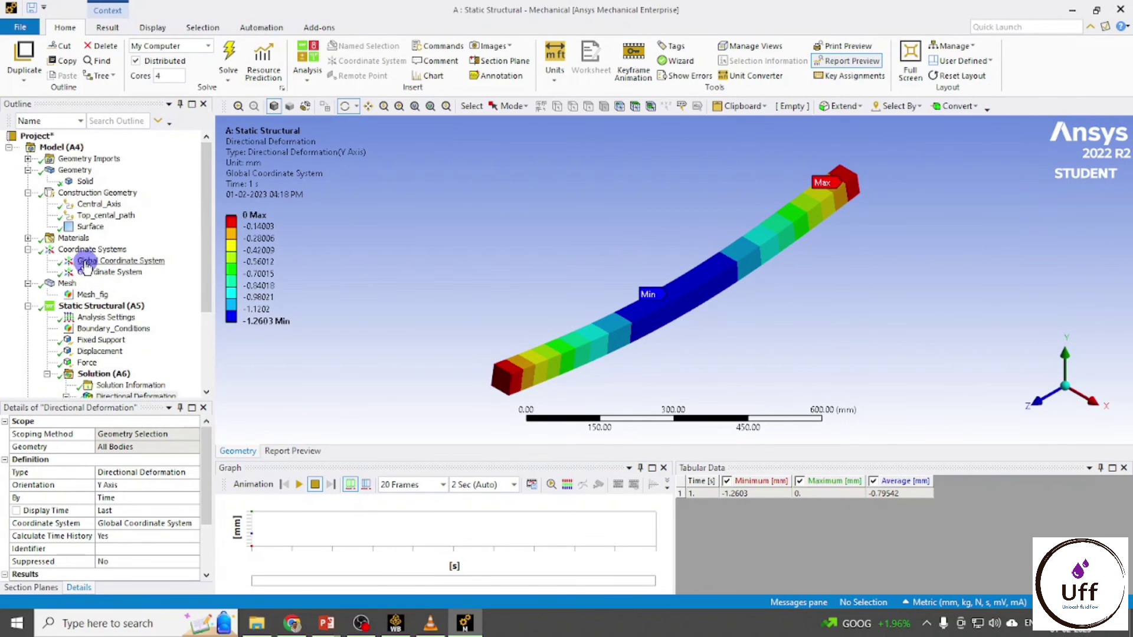
Set the mesh Element Size to 10 mm and regenerate the mesh (2500 elements, 13296 nodes).
{"action": "left_click", "coordinate": [67, 283]}
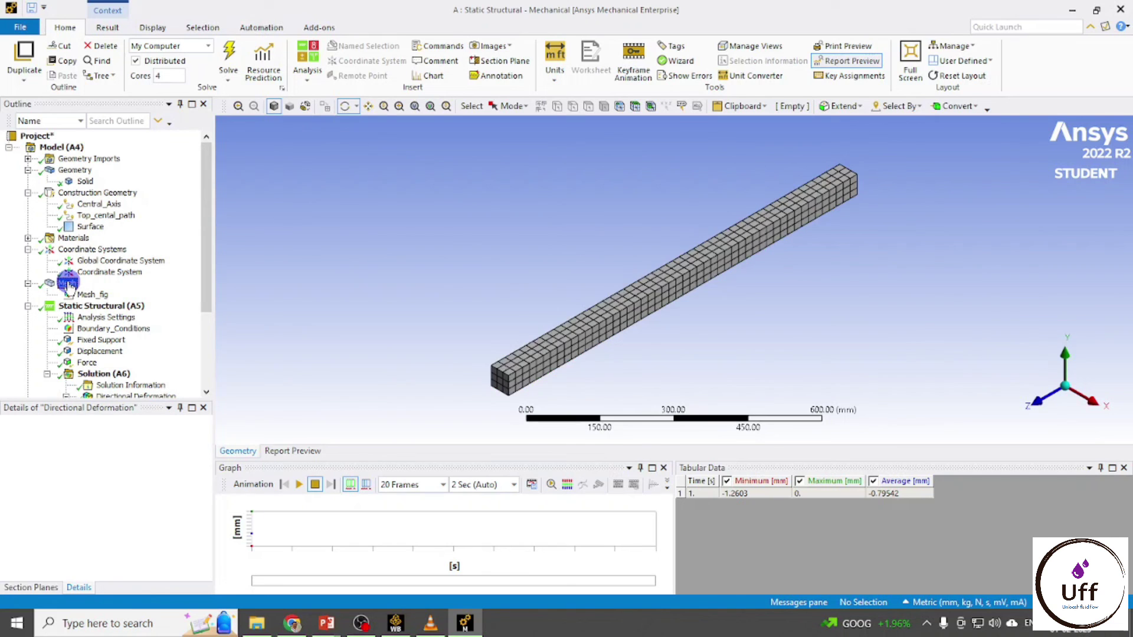
{"action": "left_click_drag", "start_coordinate": [208, 272], "coordinate": [213, 361]}
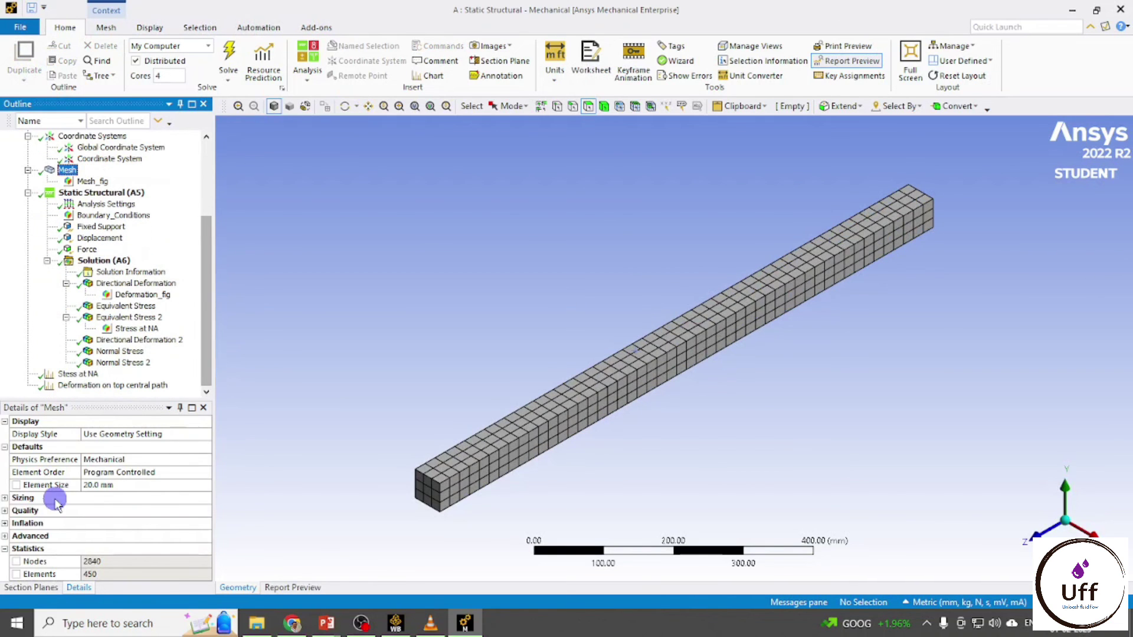
{"action": "left_click", "coordinate": [93, 485]}
{"action": "type", "text": "1"}
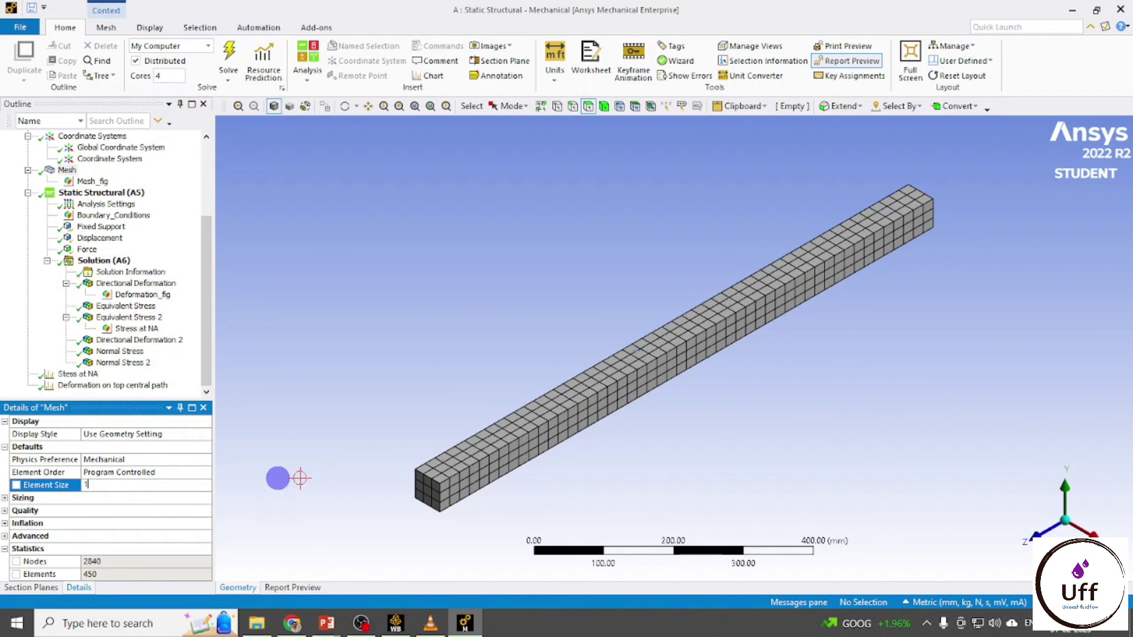
{"action": "type", "text": "0"}
{"action": "key", "text": "Return"}
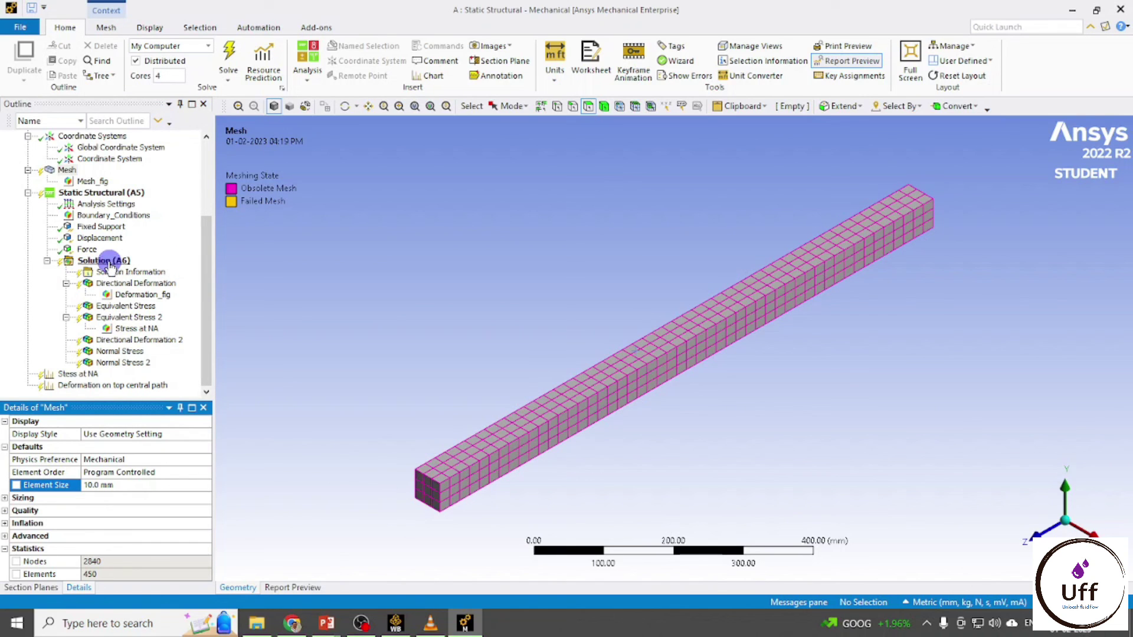
{"action": "left_click", "coordinate": [68, 170]}
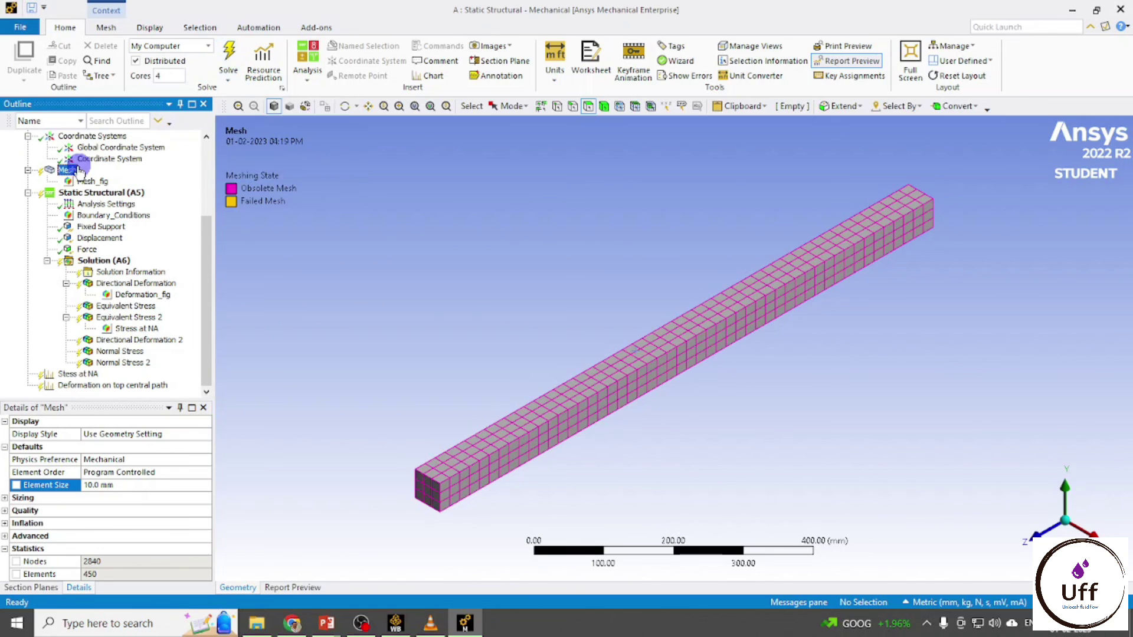
{"action": "left_click", "coordinate": [106, 27]}
{"action": "left_click", "coordinate": [155, 59]}
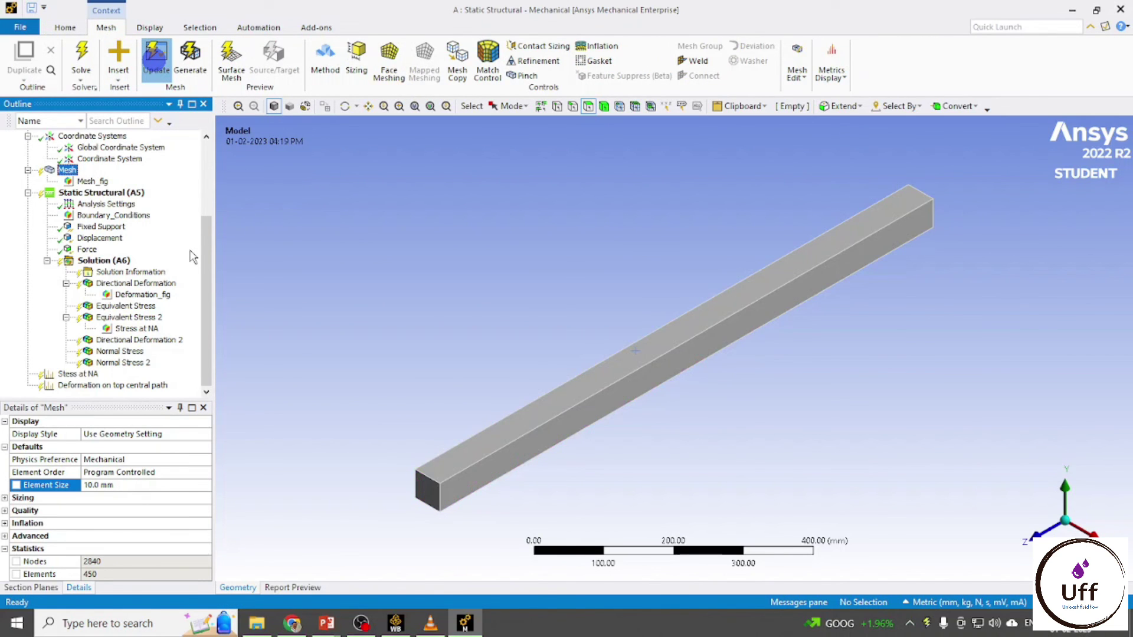
Re-solve Solution (A6) with the refined mesh.
{"action": "left_click", "coordinate": [193, 255]}
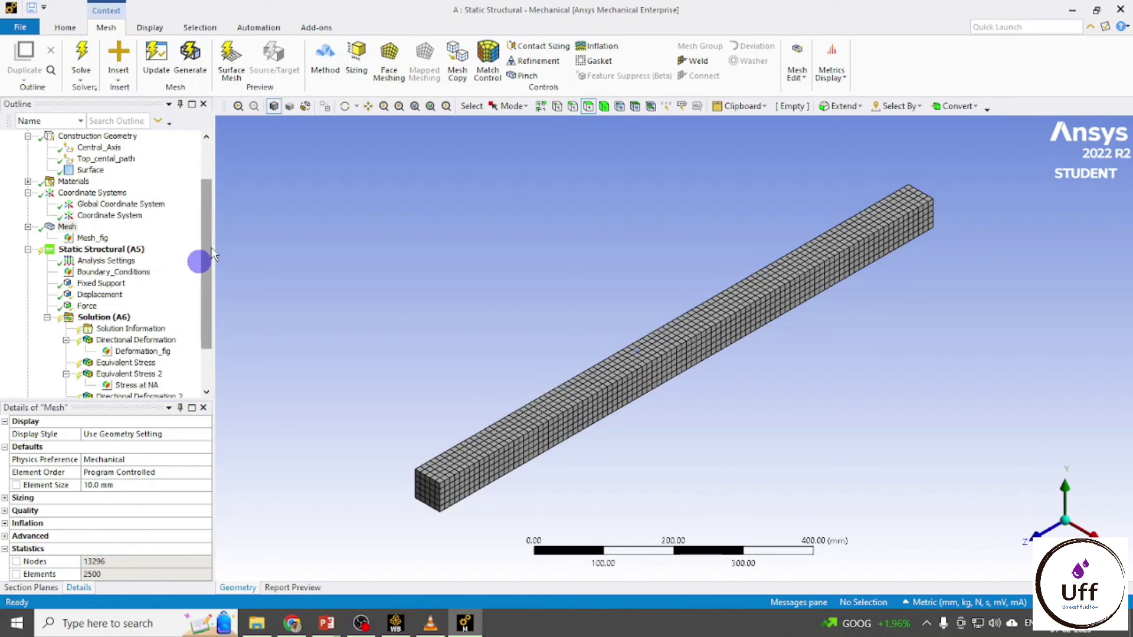
{"action": "left_click_drag", "start_coordinate": [203, 254], "coordinate": [210, 271]}
{"action": "left_click", "coordinate": [95, 285]}
{"action": "right_click", "coordinate": [95, 286]}
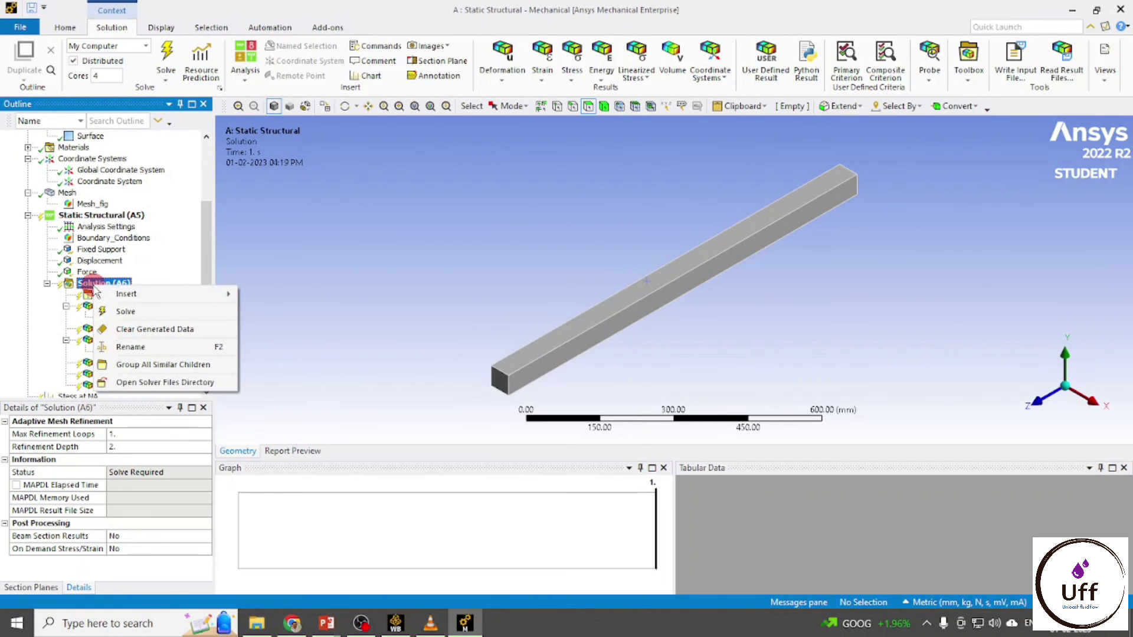
{"action": "left_click", "coordinate": [152, 311]}
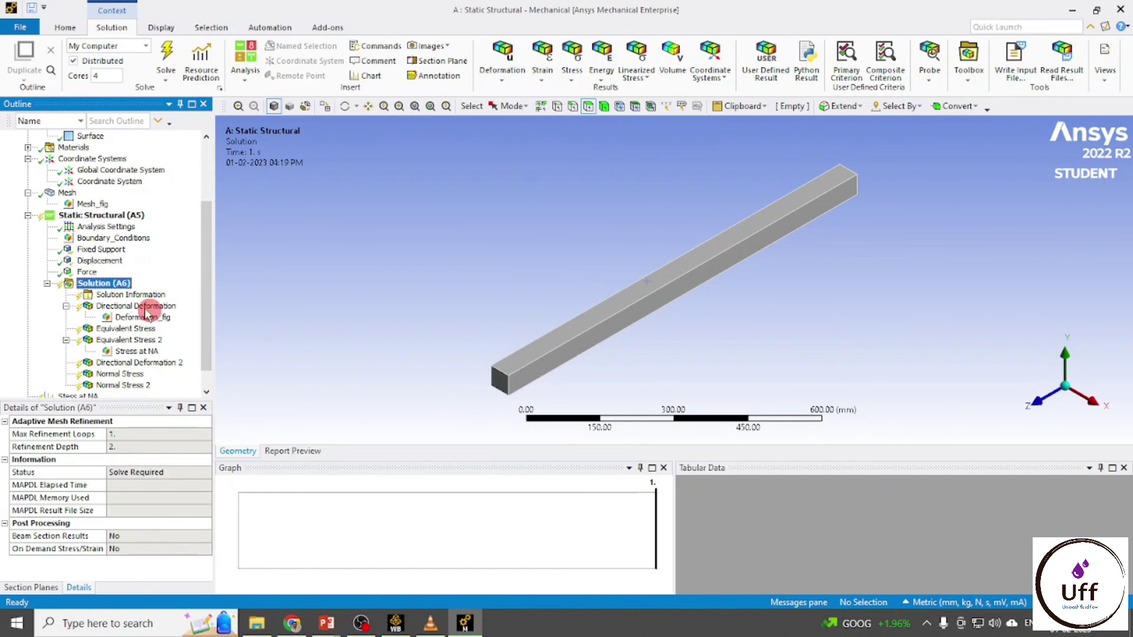